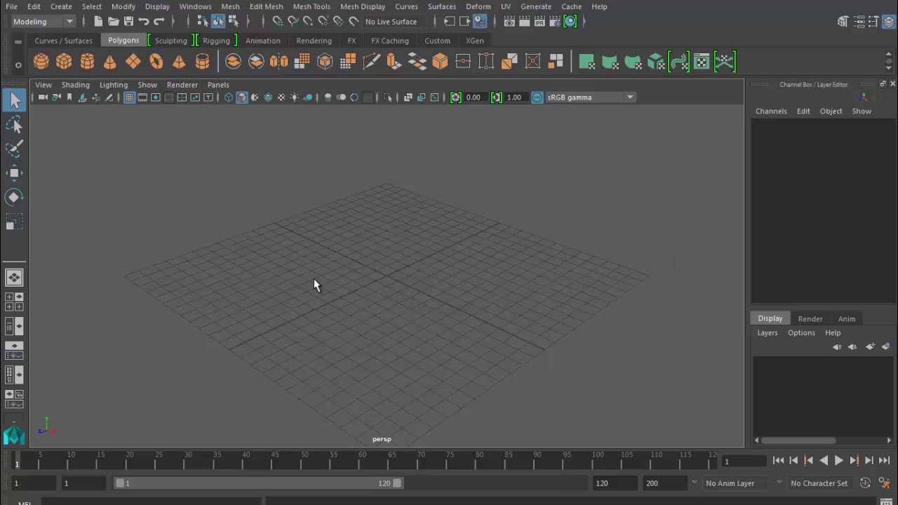
Step: Switch to the browser and load the general Autodesk education free-software page by removing "maya" from the address
key(alt+Tab)
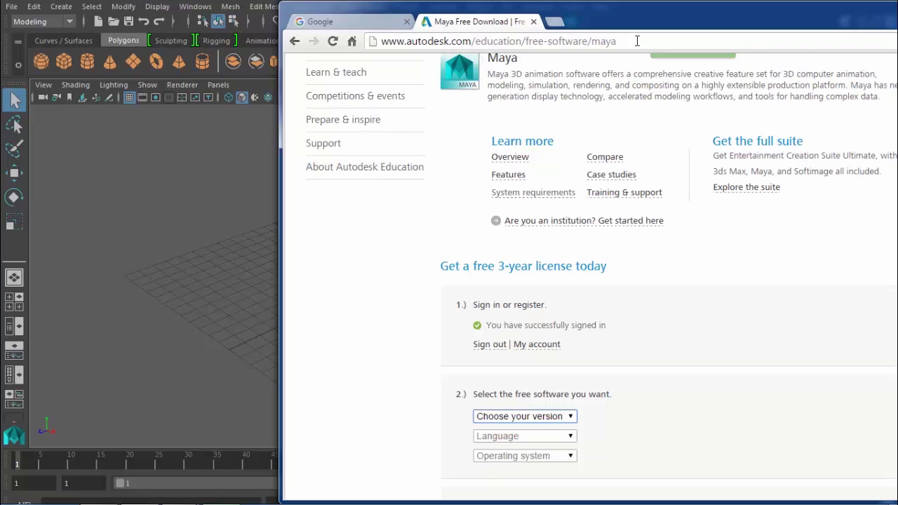
scroll(598, 121, up, 4)
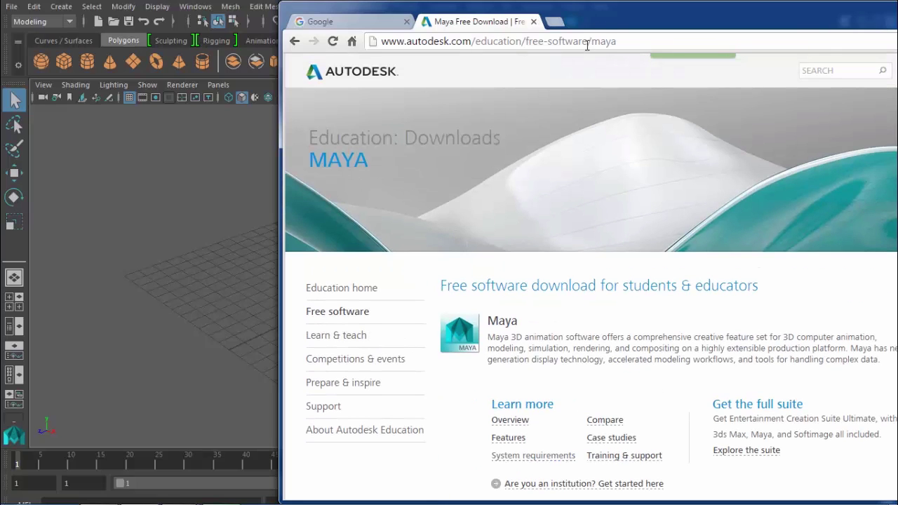
drag(595, 41, 727, 64)
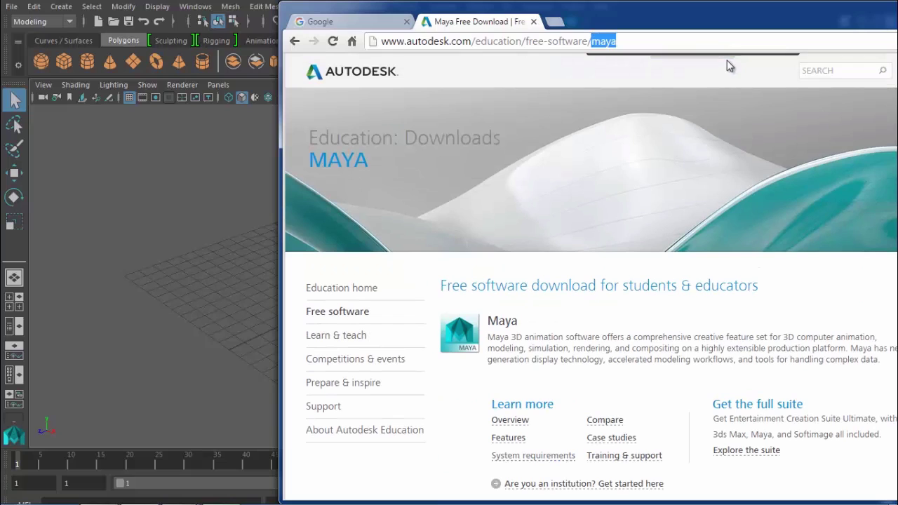
key(BackSpace)
key(Return)
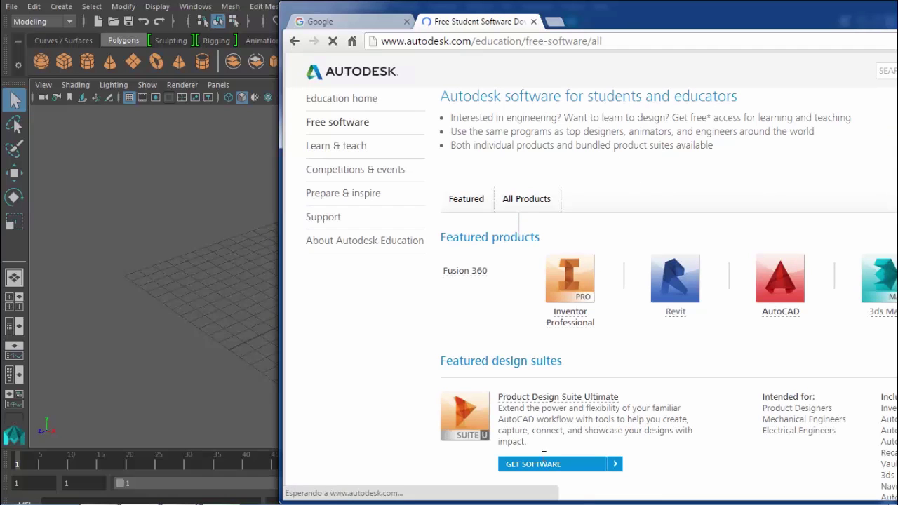
Step: Open the Maya download page from the featured products and go to its free 3-year license section
scroll(552, 485, down, 3)
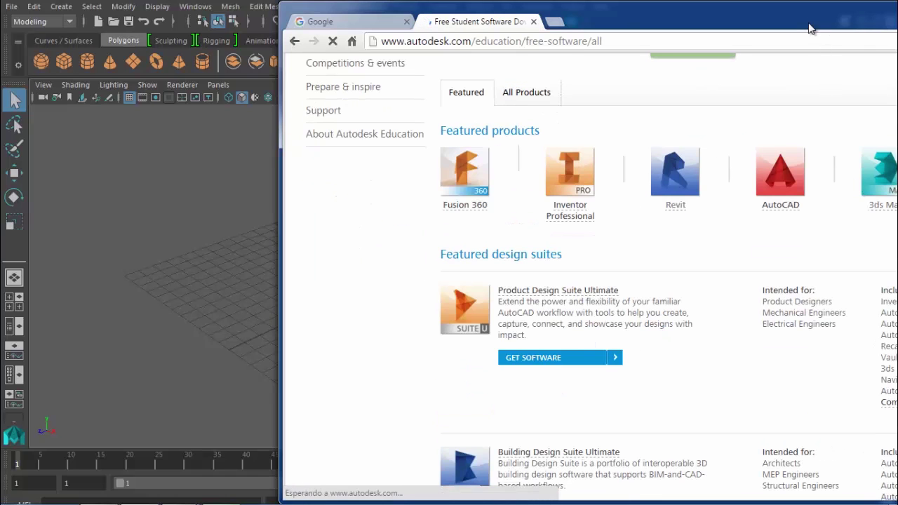
drag(810, 28, 696, 19)
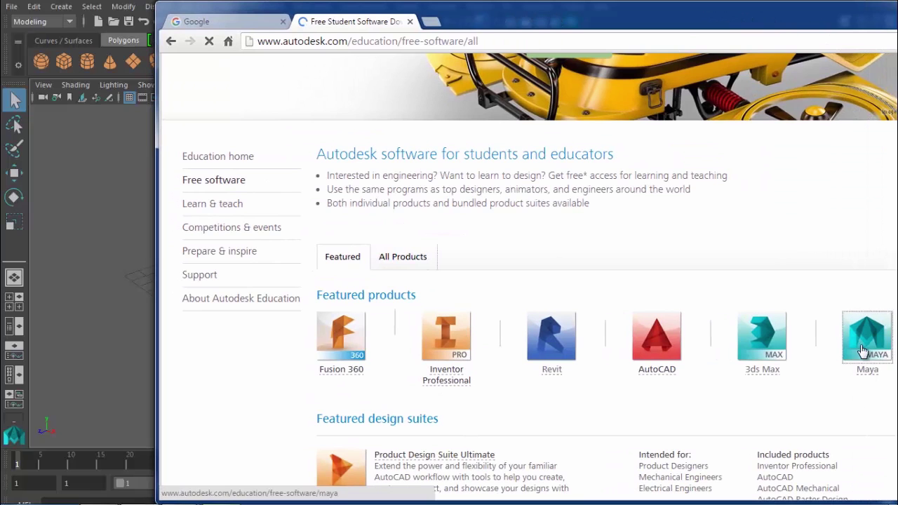
drag(558, 11, 693, 9)
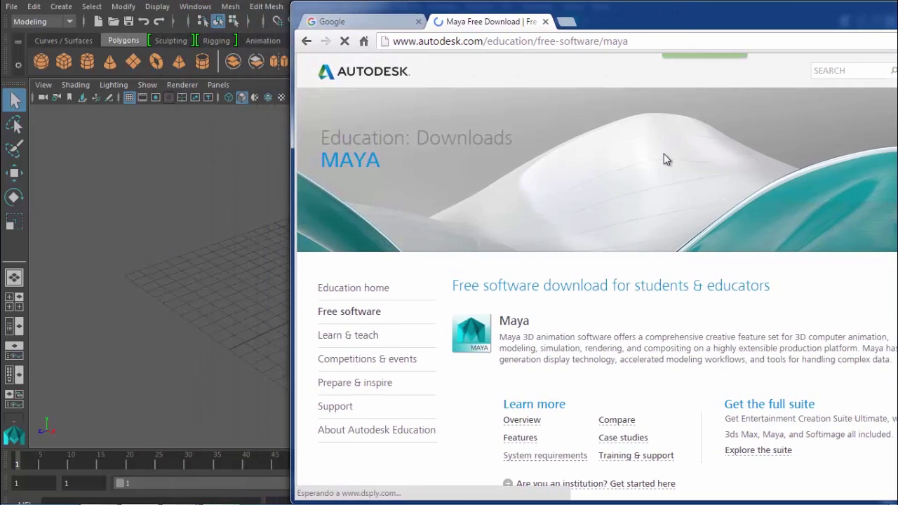
scroll(664, 155, down, 2)
scroll(663, 156, down, 4)
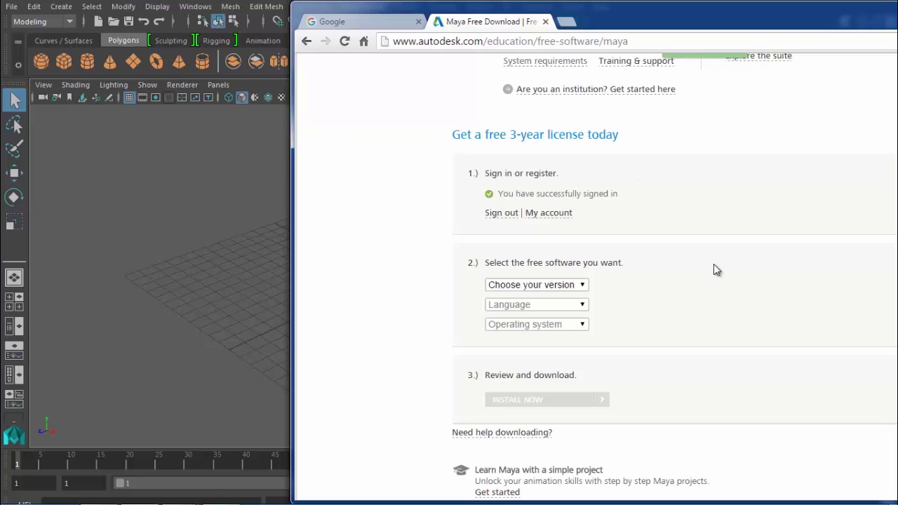
Step: Select Maya 2016 in English as the free software and check the operating system choices without picking one
click(561, 284)
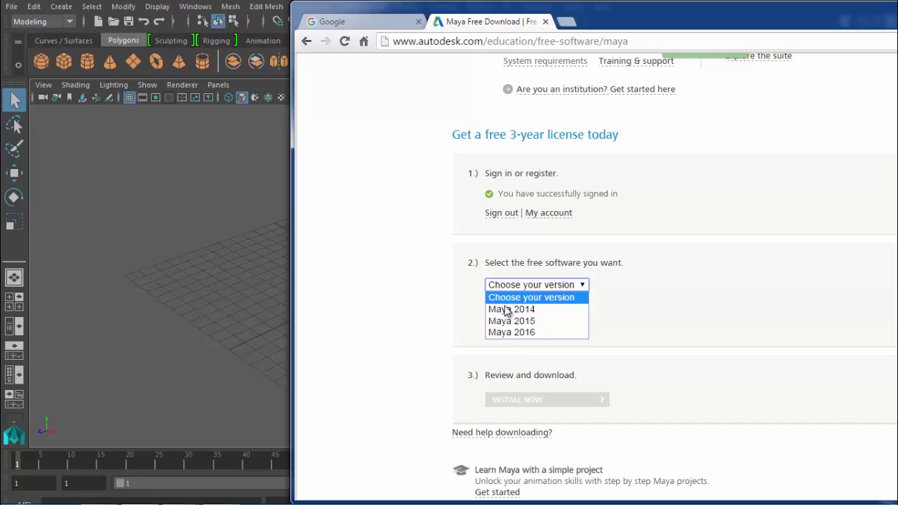
click(529, 334)
click(531, 304)
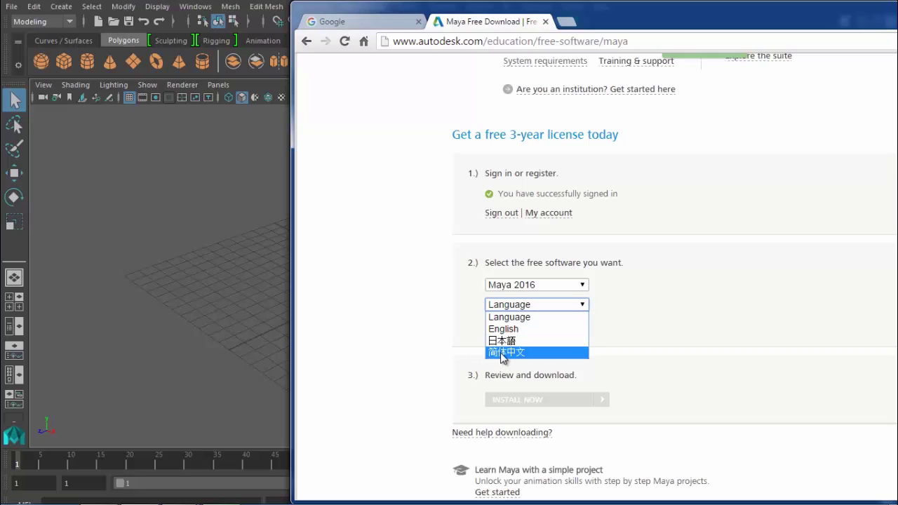
click(518, 329)
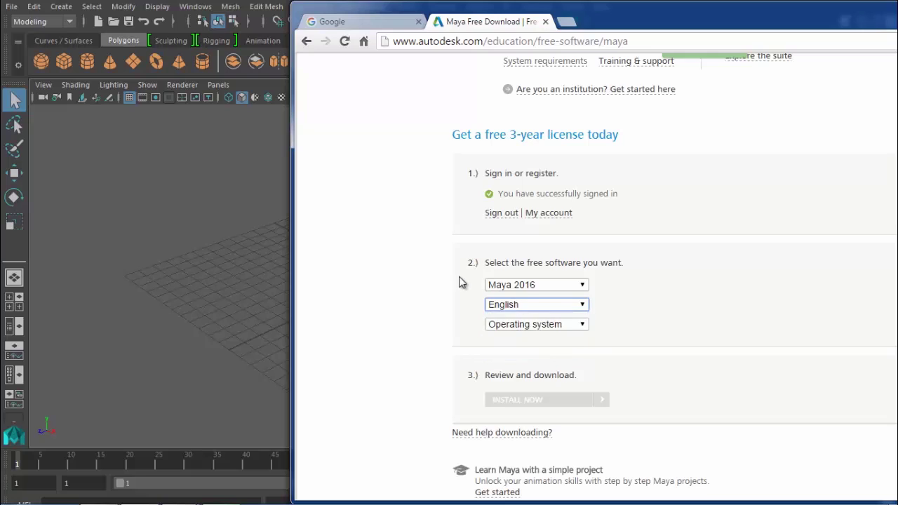
click(509, 307)
click(503, 329)
click(534, 324)
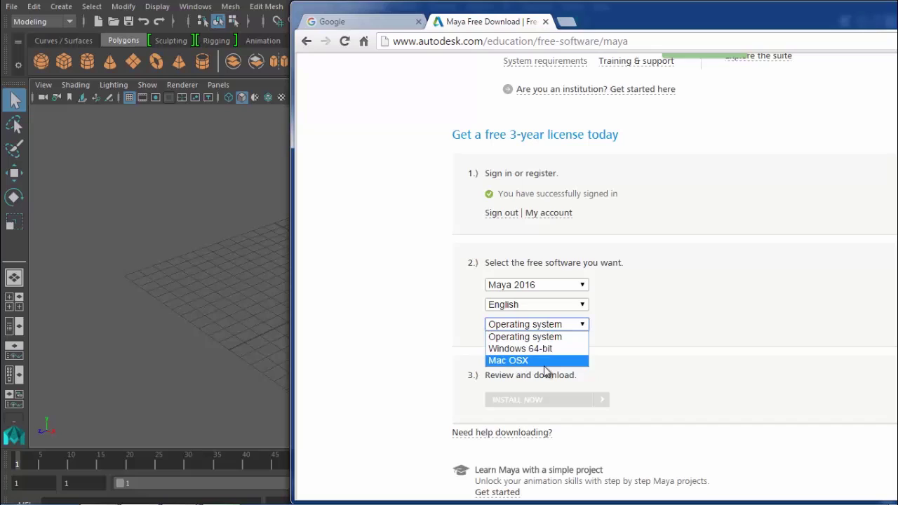
click(531, 336)
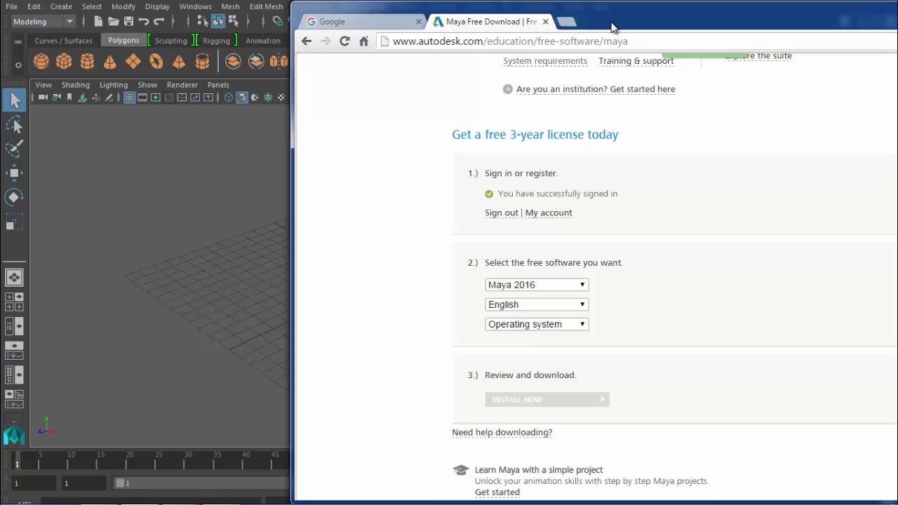
Step: Shift the browser window to show more of the download page, and return to Maya
drag(612, 26, 484, 21)
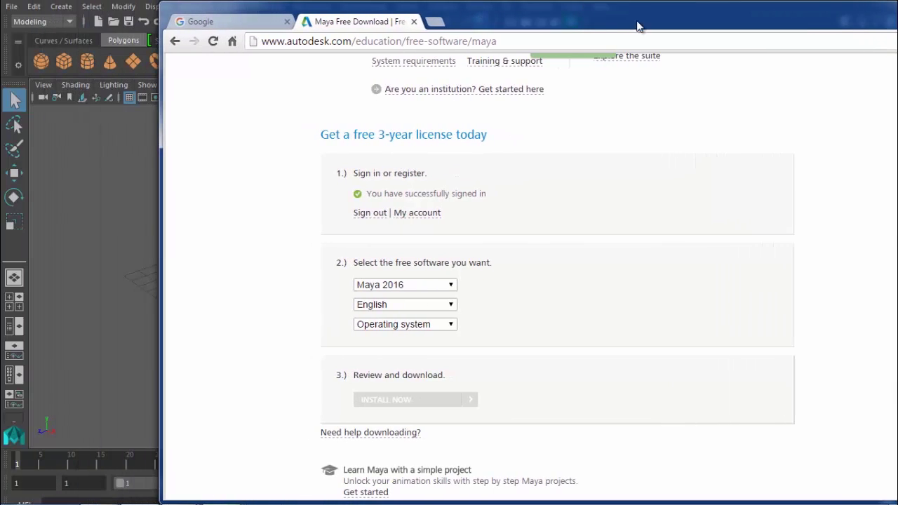
drag(638, 26, 519, 26)
click(807, 8)
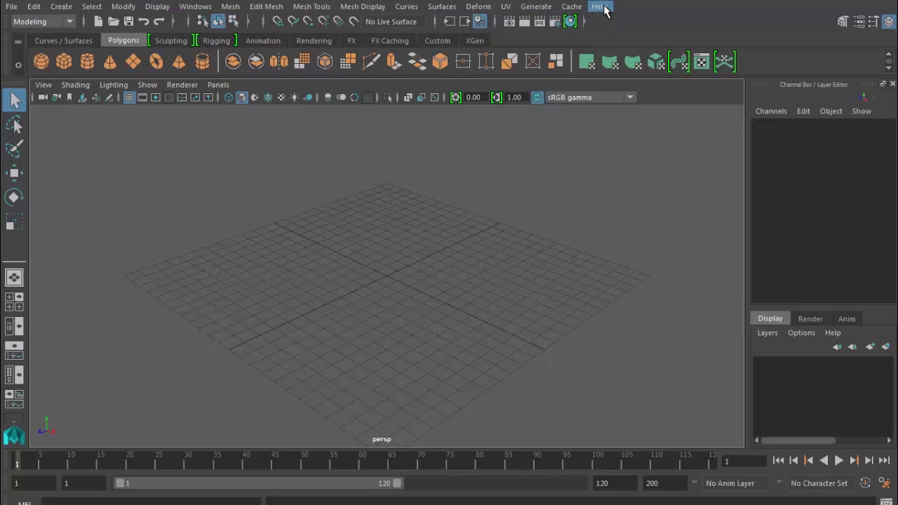
Step: Look over Maya's general editing commands and its mesh-editing commands
click(13, 7)
mouse_move(25, 7)
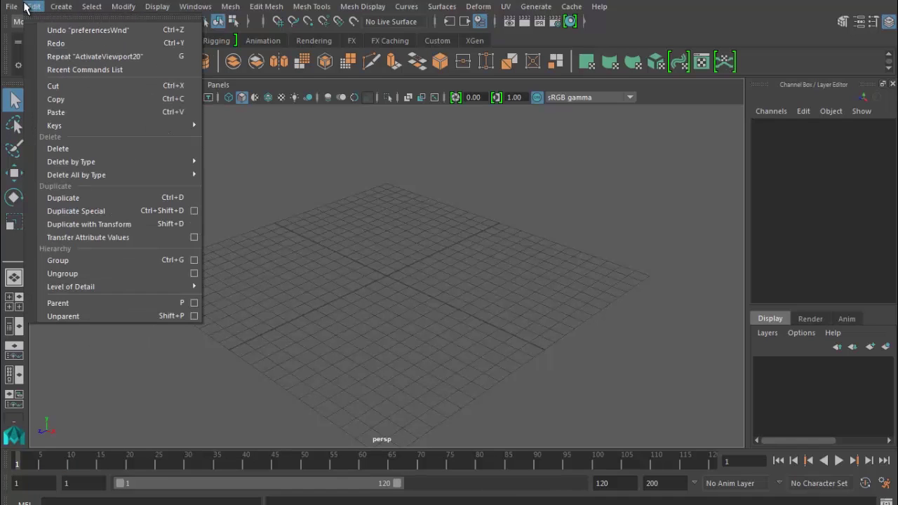
click(25, 7)
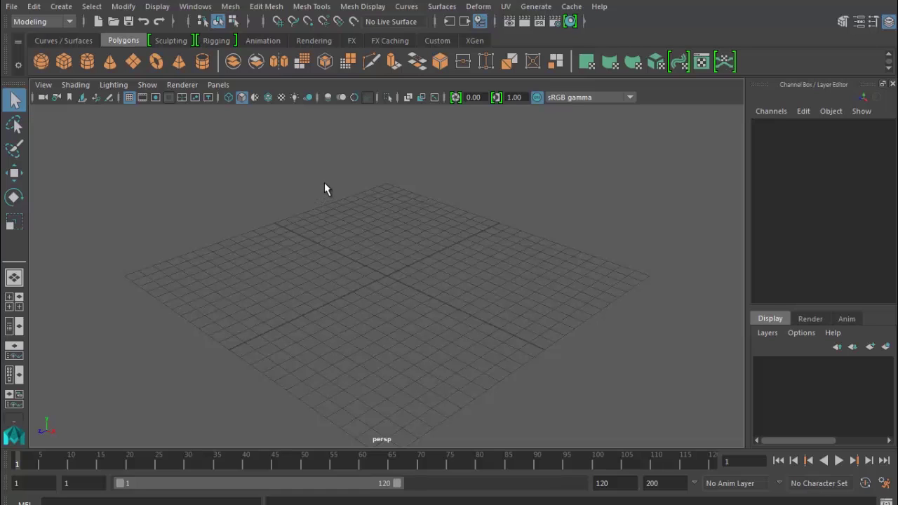
click(283, 7)
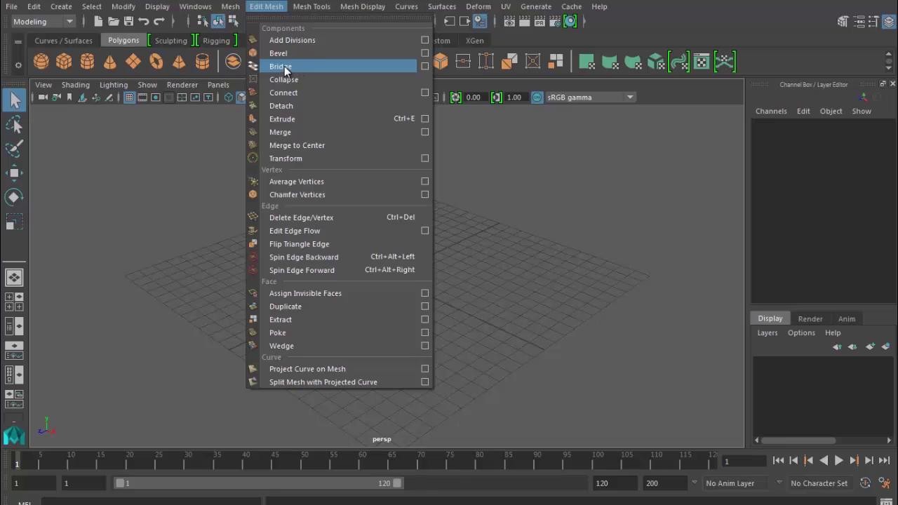
click(263, 6)
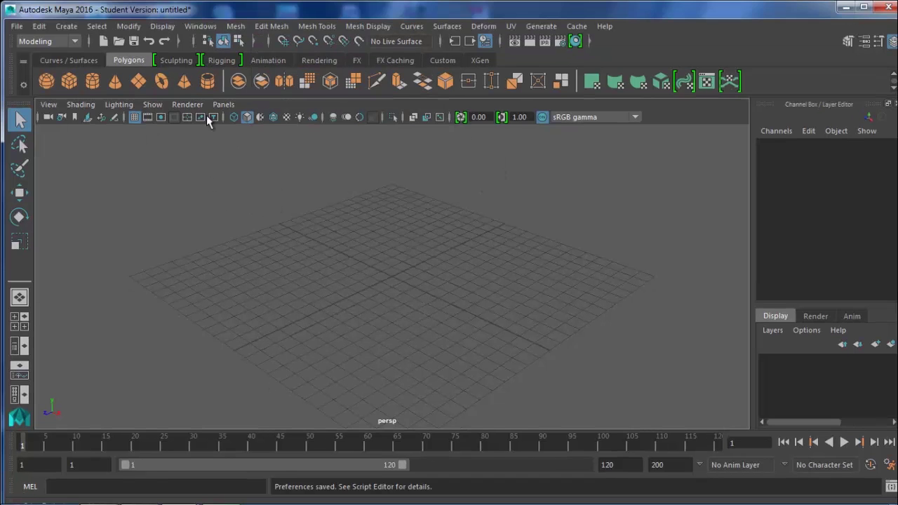
Step: Examine the general commands for files, editing, creating, selecting, modifying, display and windows
click(14, 28)
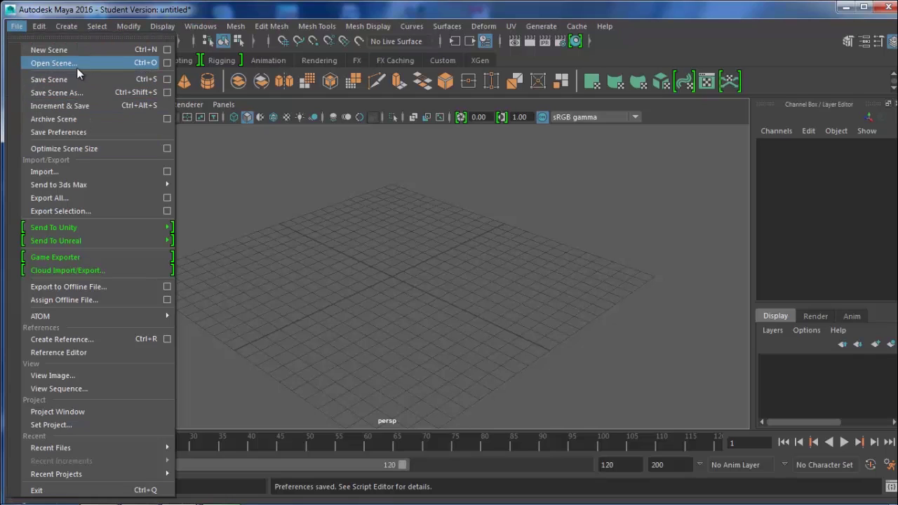
click(20, 27)
click(37, 28)
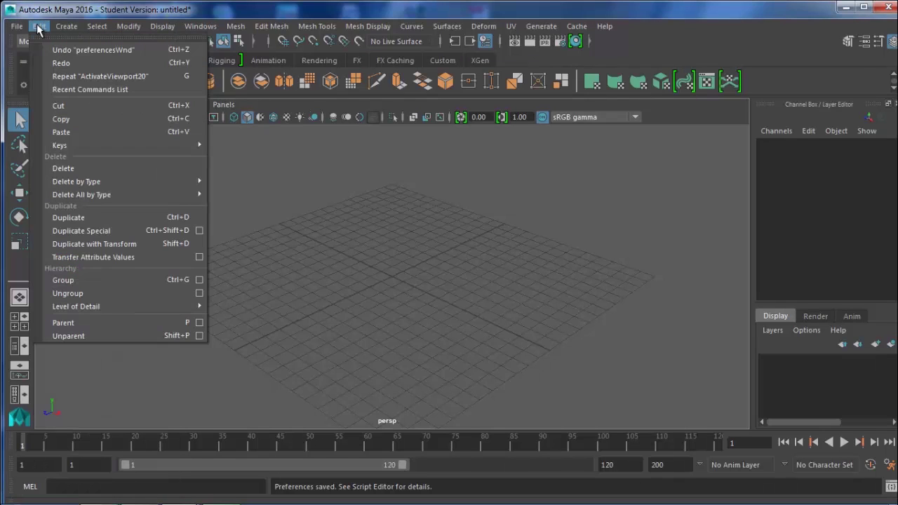
mouse_move(68, 31)
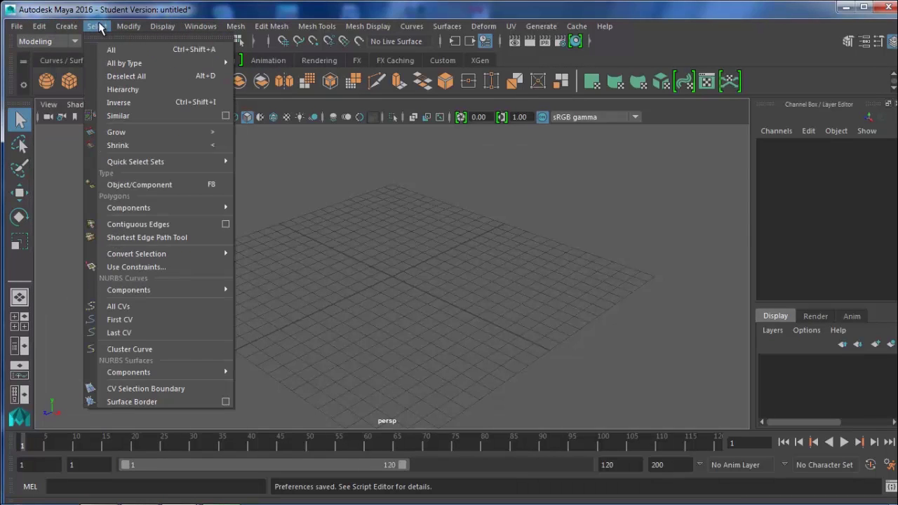
mouse_move(129, 28)
mouse_move(158, 27)
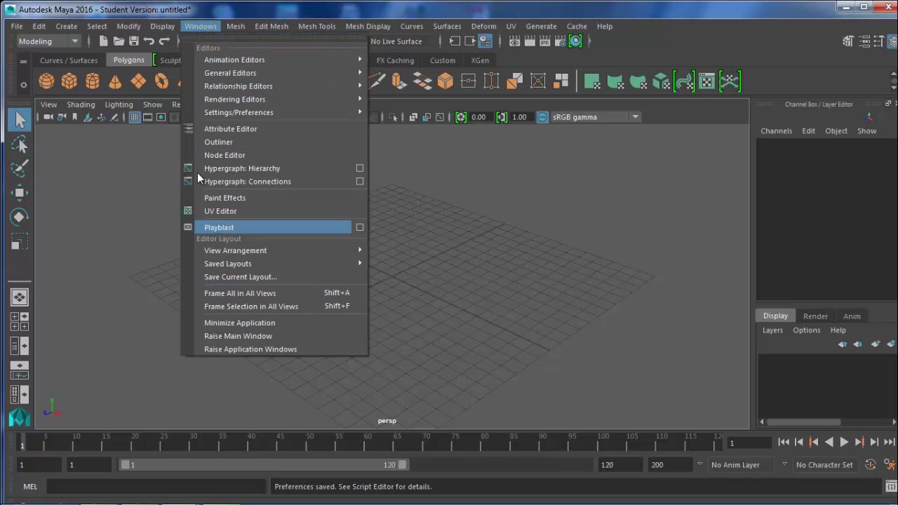
Step: Examine the modeling-specific commands for meshes, mesh editing, mesh tools, mesh display and deformation
click(271, 26)
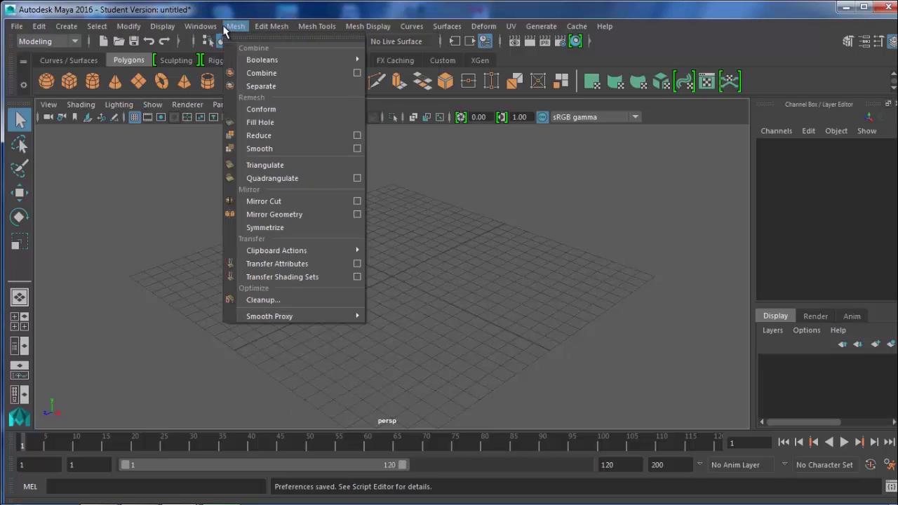
mouse_move(217, 26)
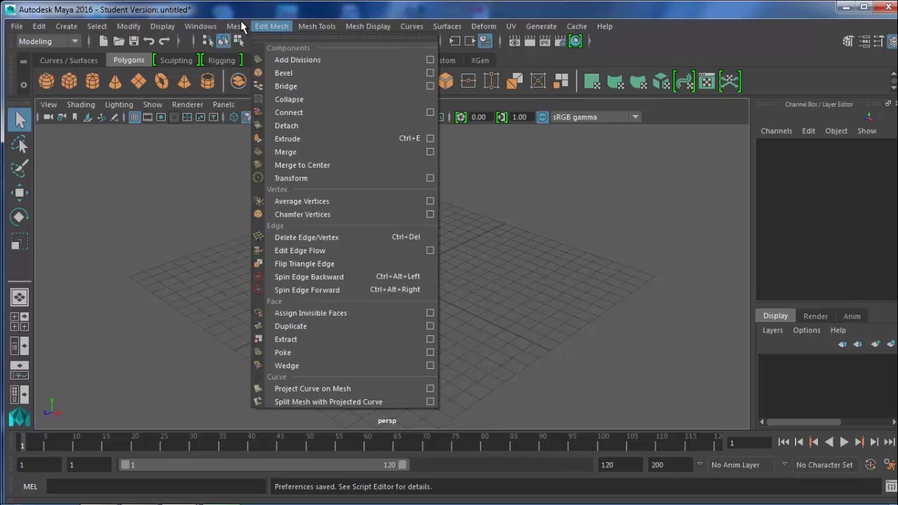
mouse_move(269, 31)
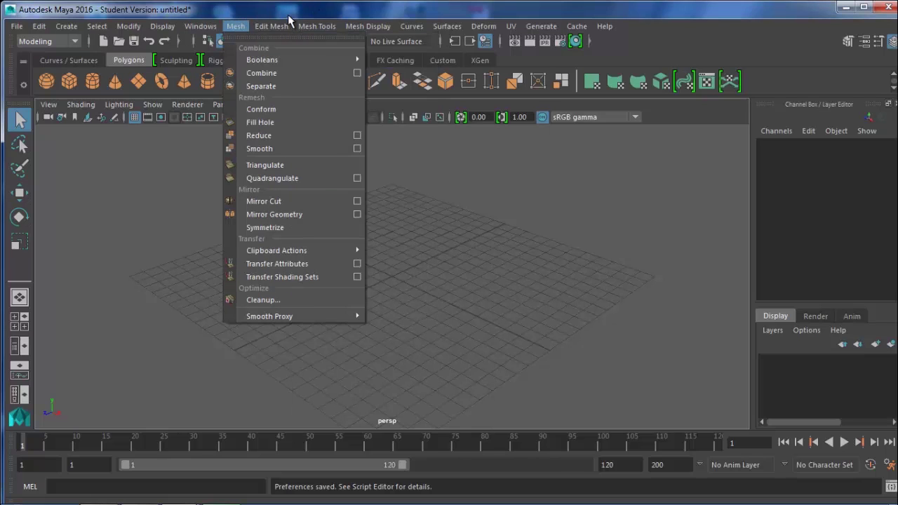
mouse_move(307, 26)
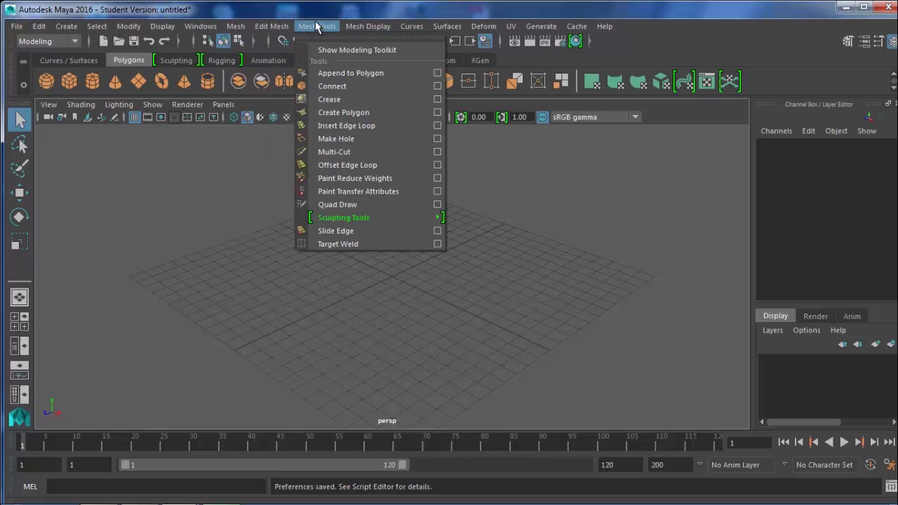
mouse_move(372, 31)
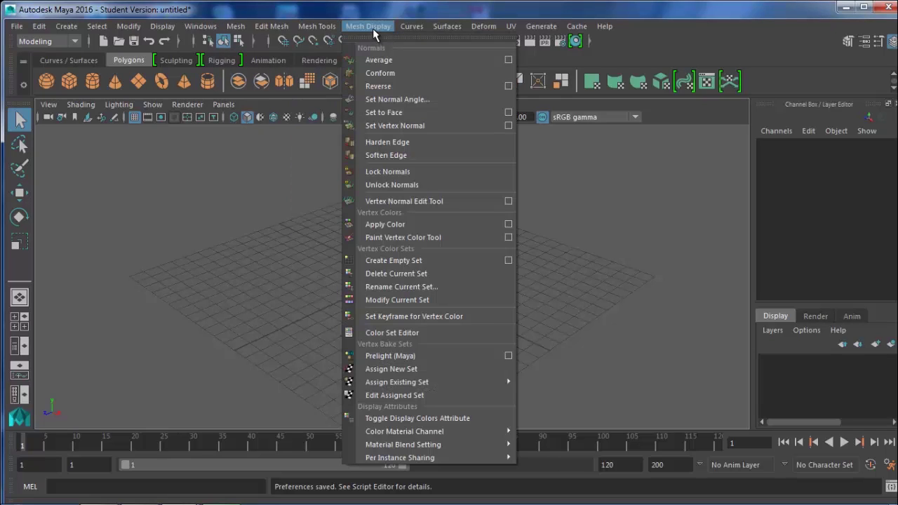
mouse_move(483, 26)
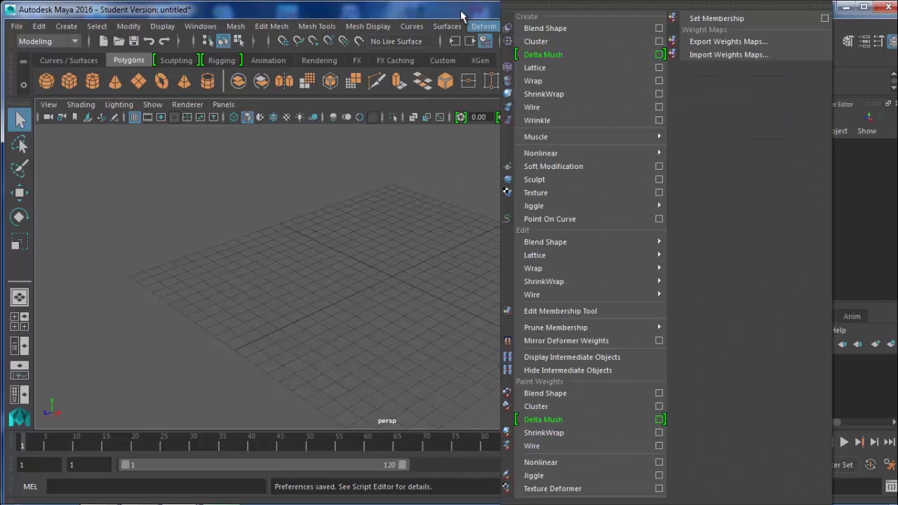
click(483, 26)
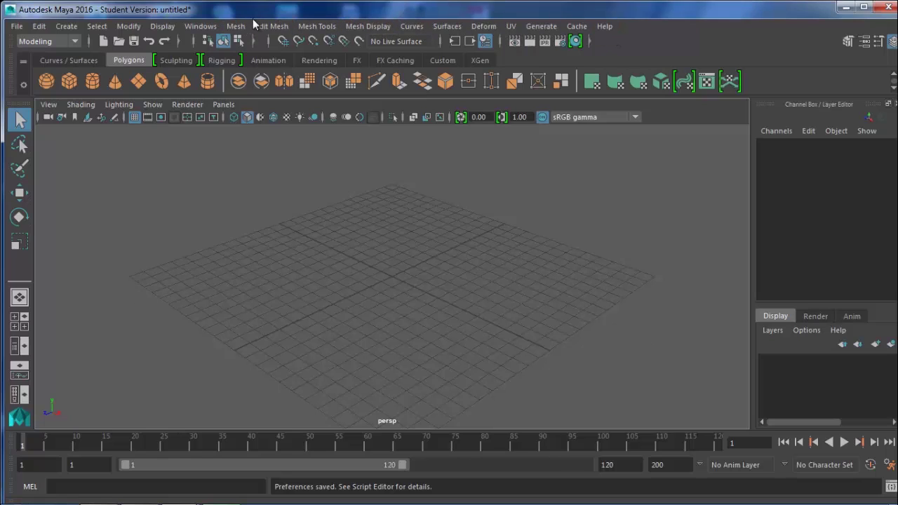
Step: Switch the active menu set through Rigging and Animation, ending on FX
click(79, 41)
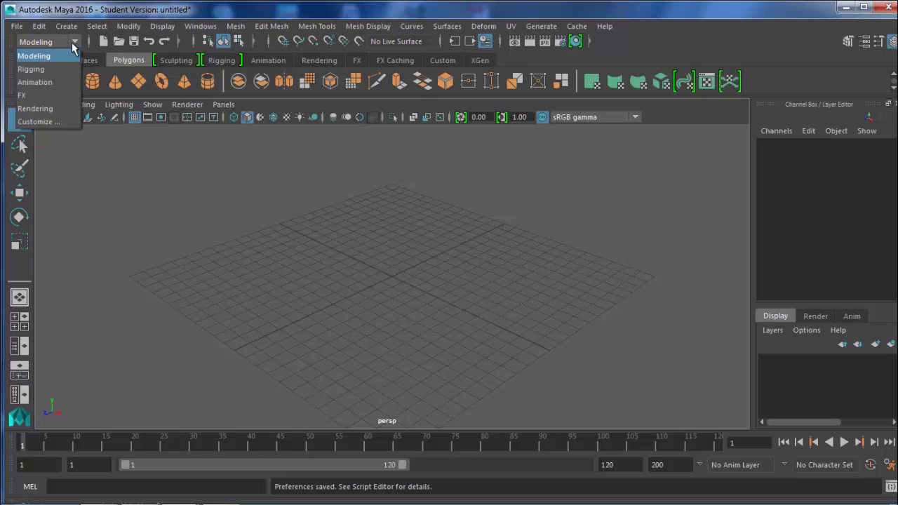
click(36, 72)
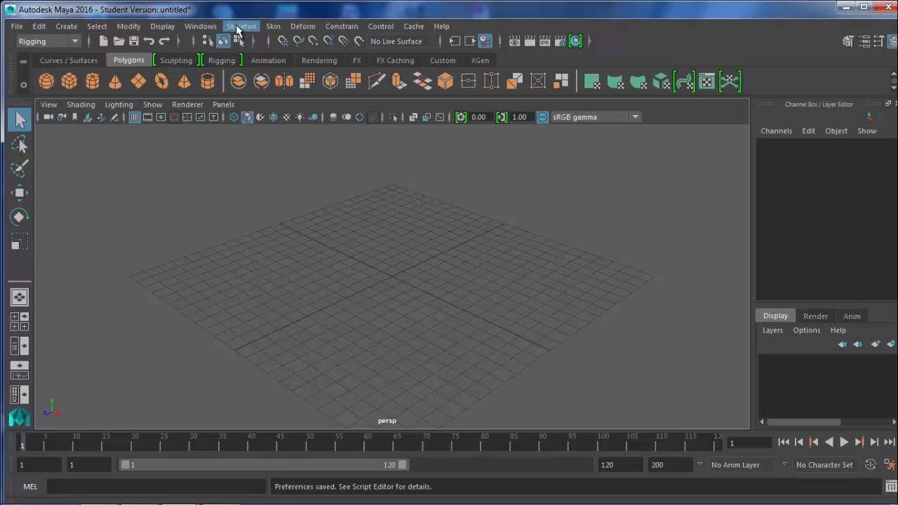
click(72, 41)
click(35, 80)
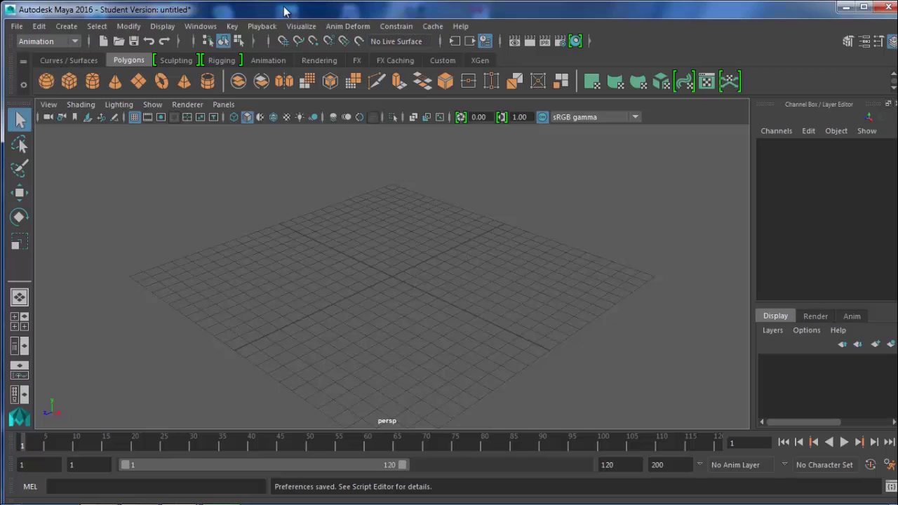
click(41, 42)
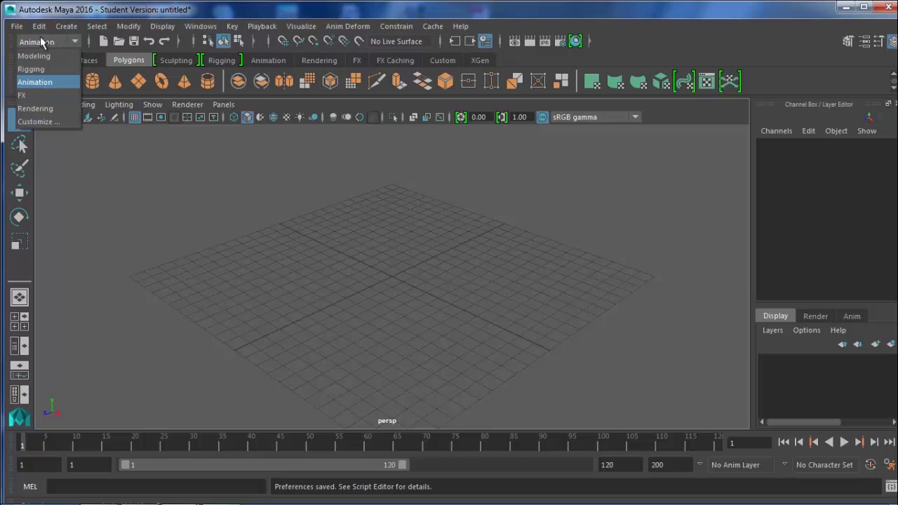
click(20, 94)
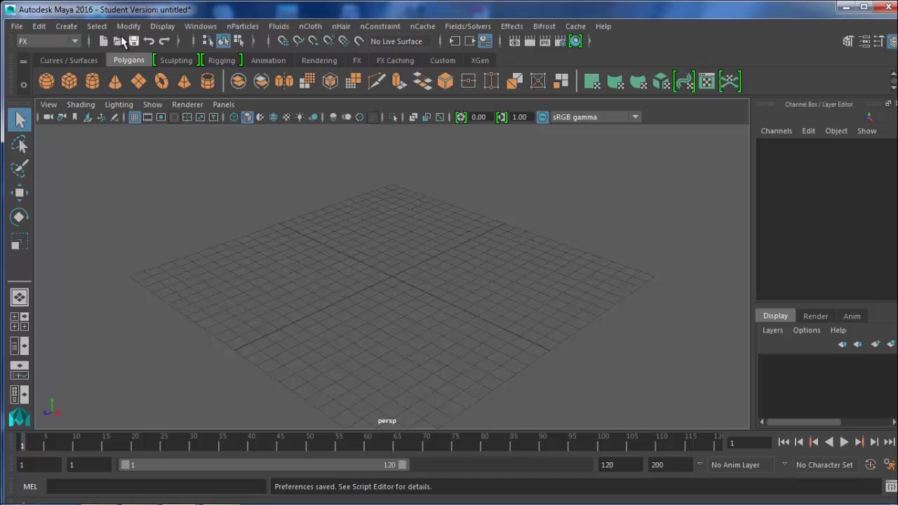
Step: Switch the active menu set to Rendering and look over the lists in the Menu Set Editor
click(76, 41)
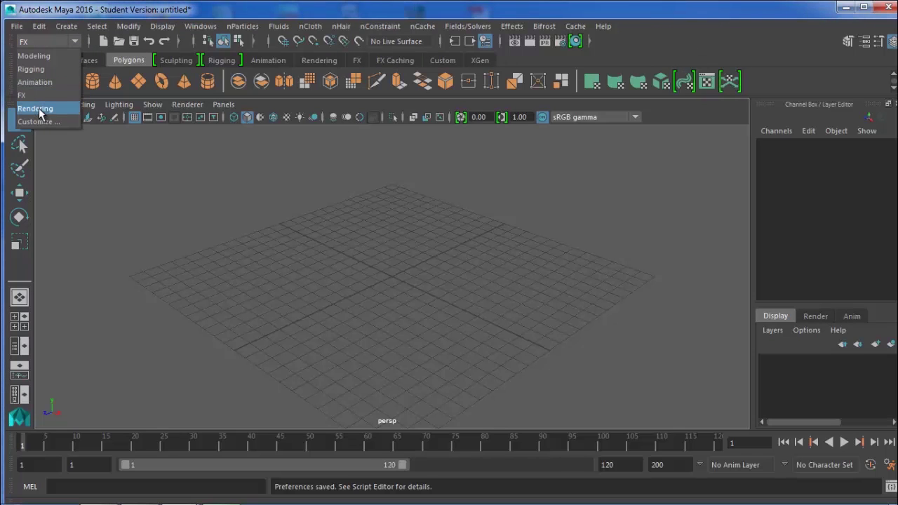
click(23, 104)
click(75, 42)
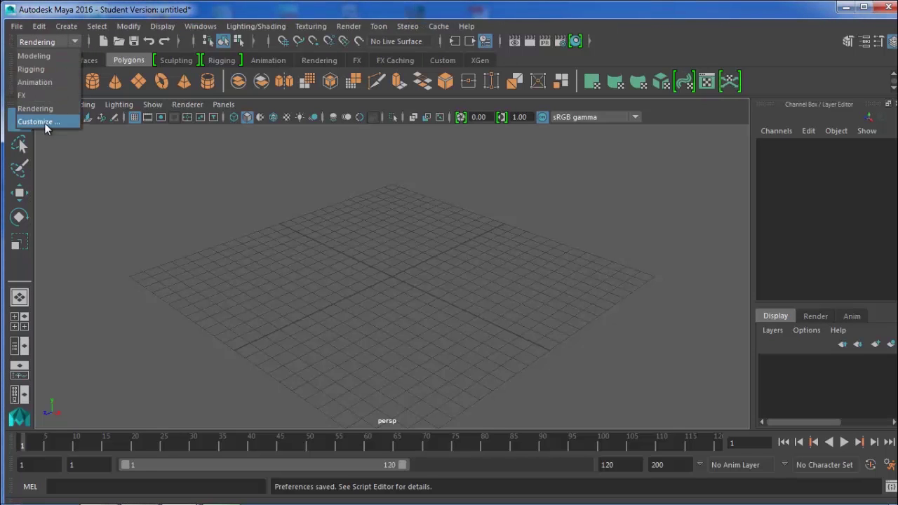
click(45, 123)
drag(555, 166, 361, 144)
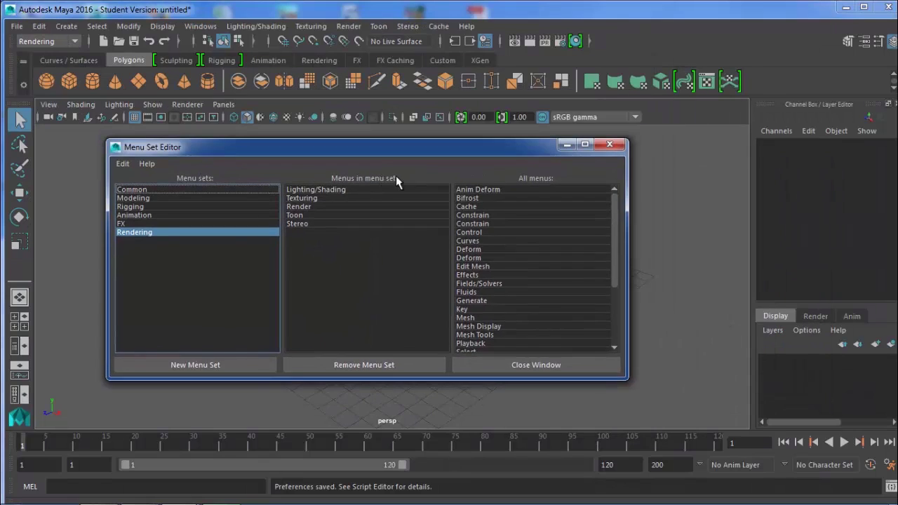
click(609, 145)
Step: Switch the active menu set to Modeling and look over the Select and Mesh commands
click(68, 43)
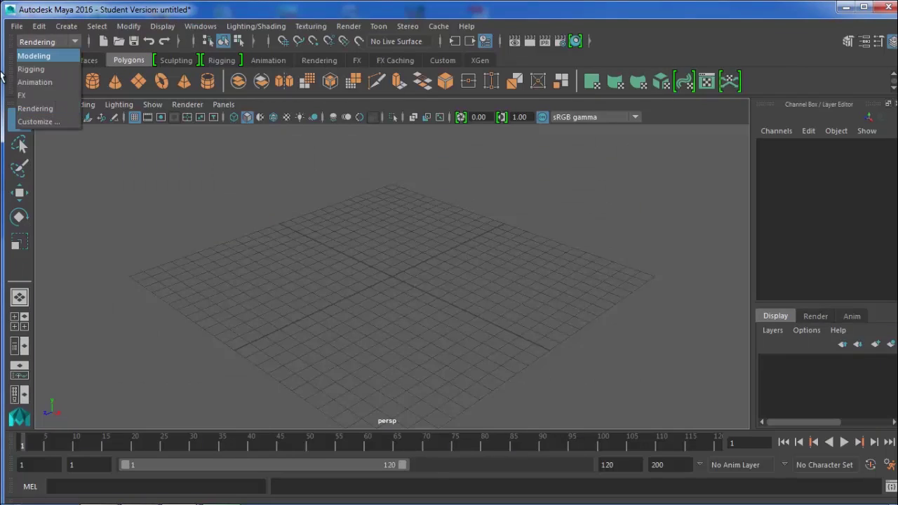
click(35, 52)
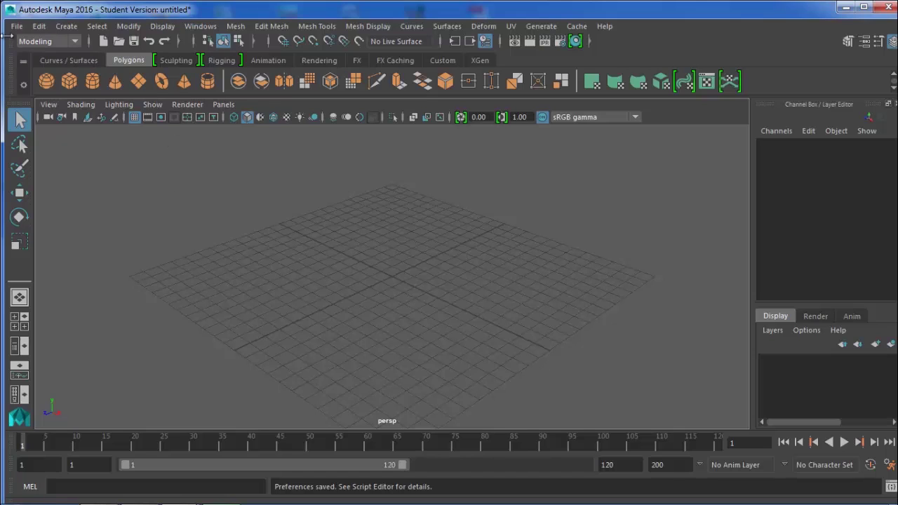
click(98, 27)
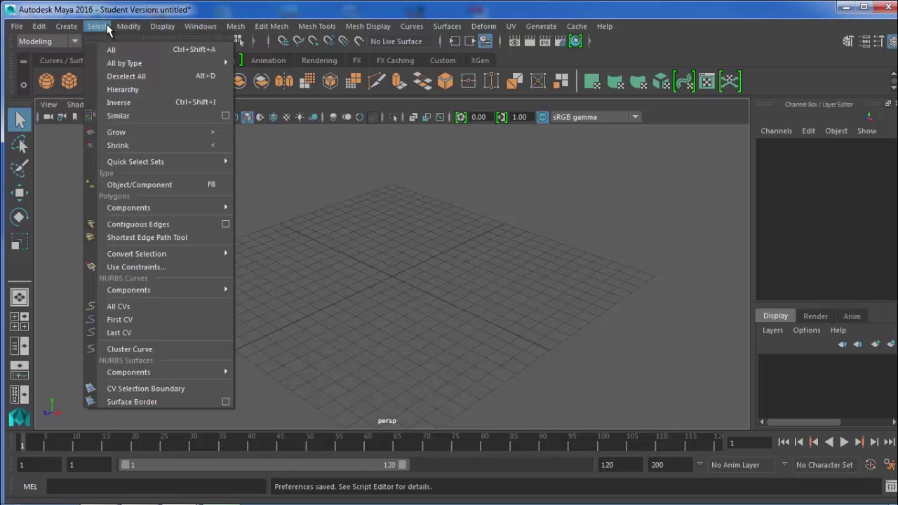
mouse_move(236, 28)
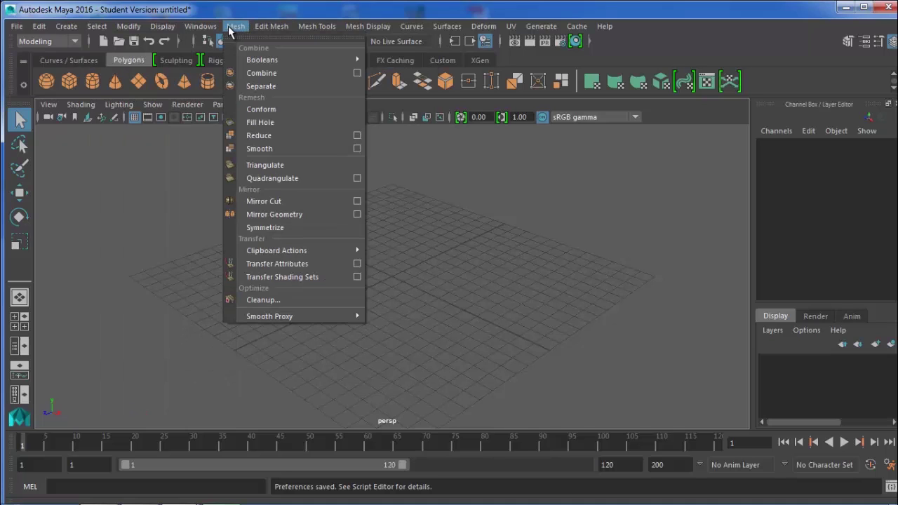
Step: Detach the Create commands as a floating window and place it over the left side of the viewport
mouse_move(67, 31)
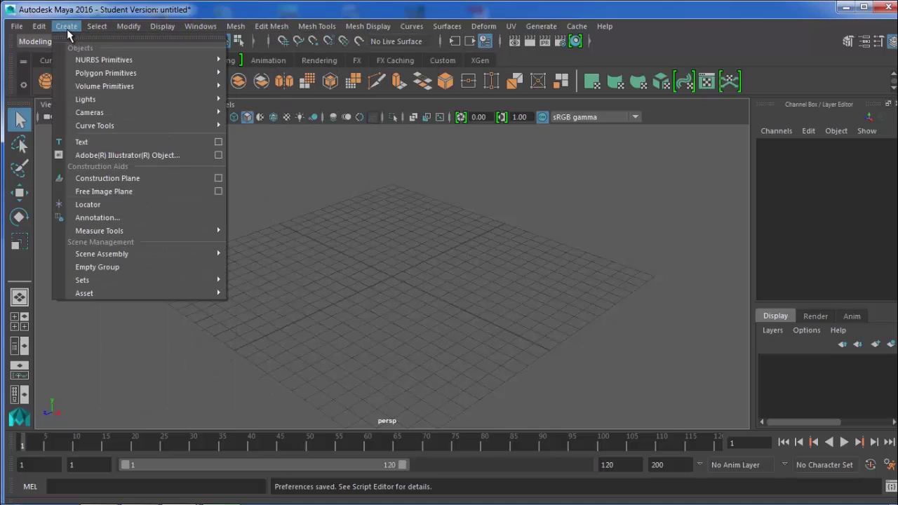
mouse_move(103, 60)
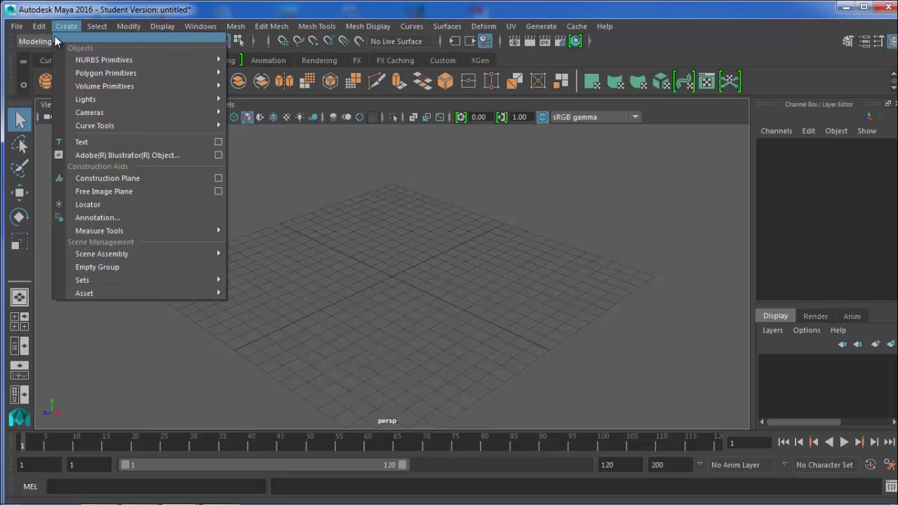
click(187, 37)
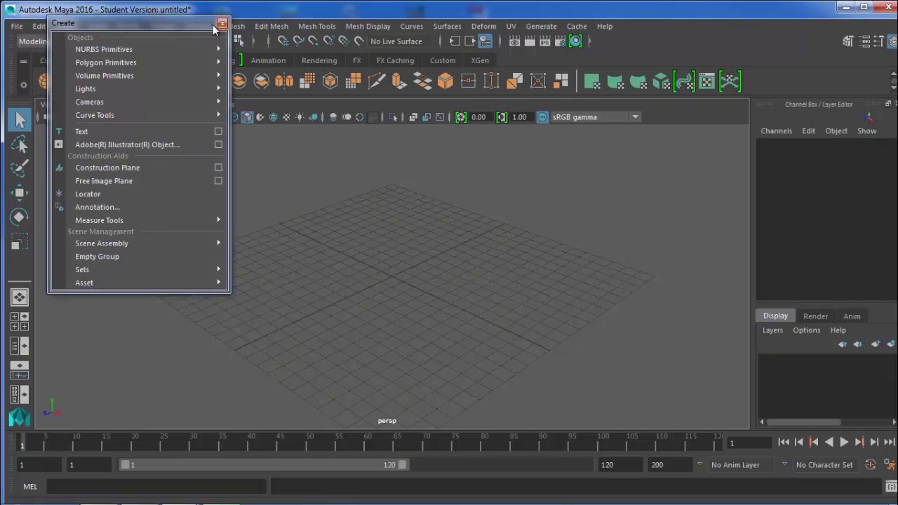
drag(204, 14, 445, 179)
drag(349, 174, 479, 95)
drag(479, 172, 357, 188)
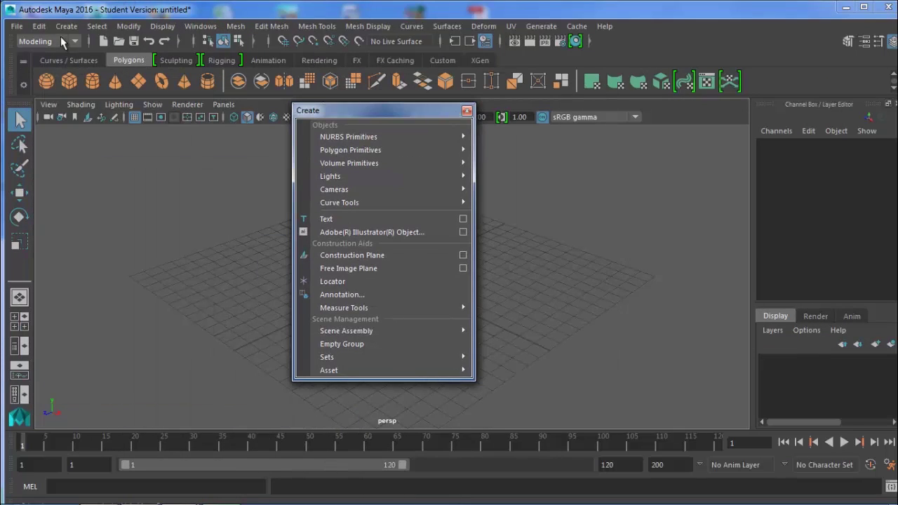
drag(331, 110, 135, 151)
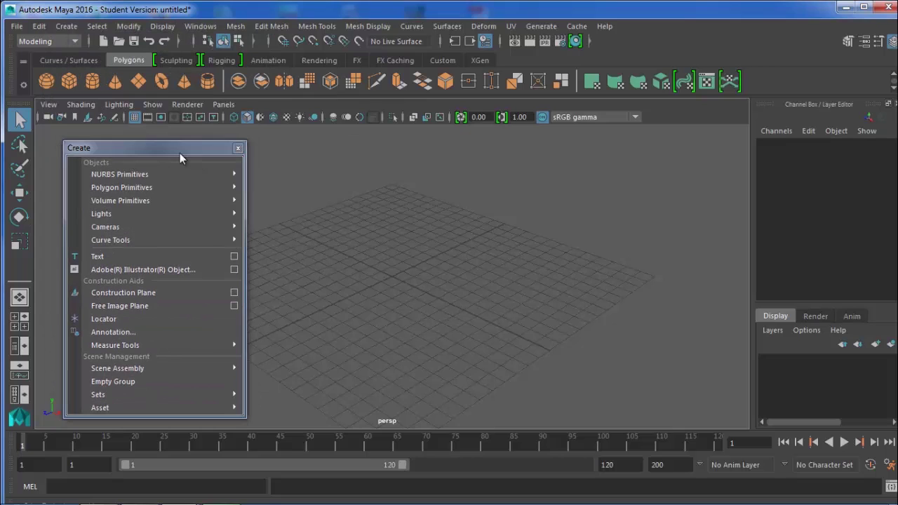
drag(180, 153, 143, 122)
Step: Create a NURBS sphere and detach the NURBS Primitives commands as a second floating window
mouse_move(157, 151)
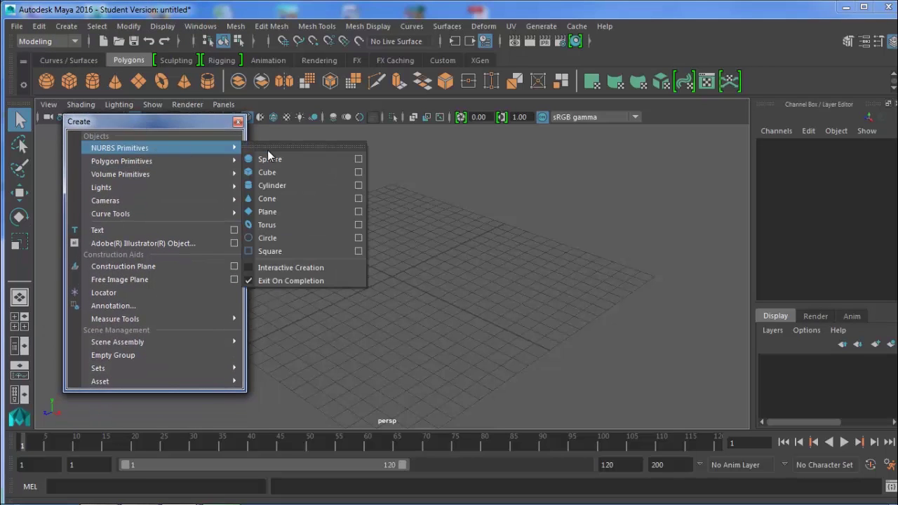
click(275, 156)
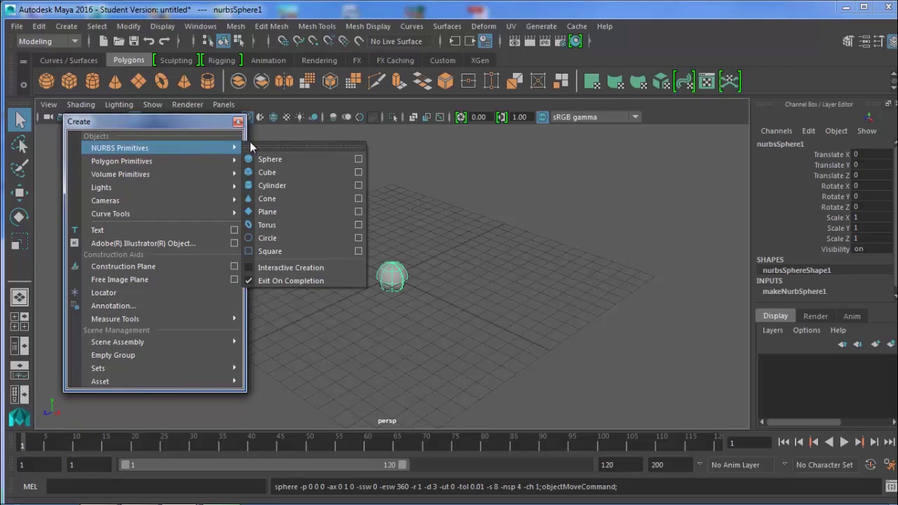
click(257, 145)
drag(336, 132, 457, 95)
Step: Delete the NURBS sphere and detach the Polygon Primitives commands as a floating window beside the NURBS Primitives window
click(396, 281)
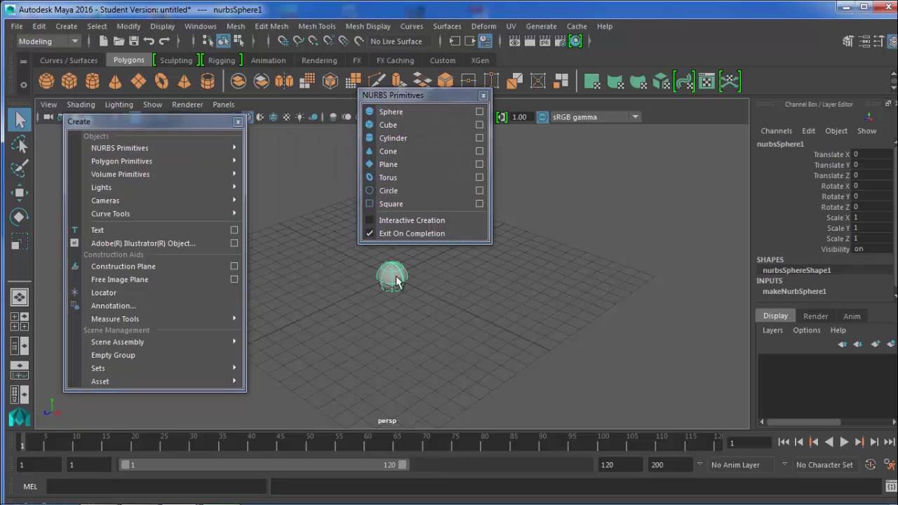
key(Delete)
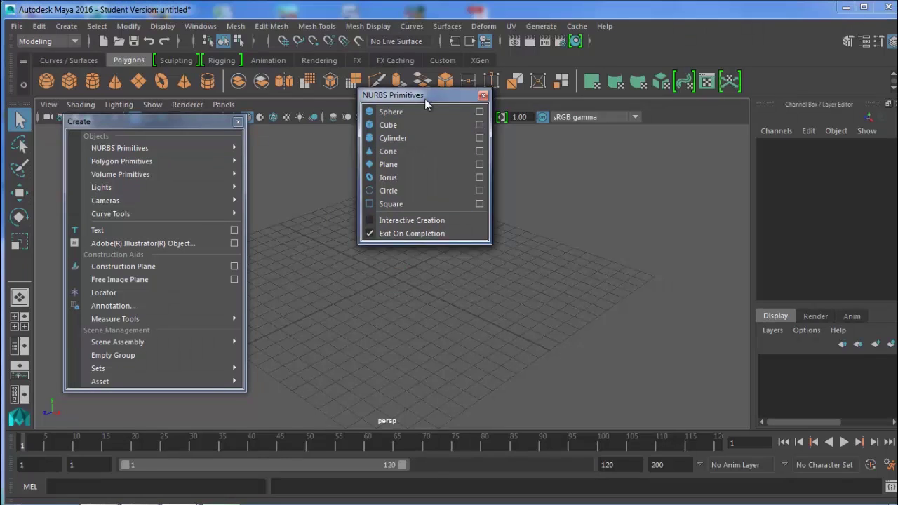
drag(425, 98, 363, 145)
mouse_move(183, 161)
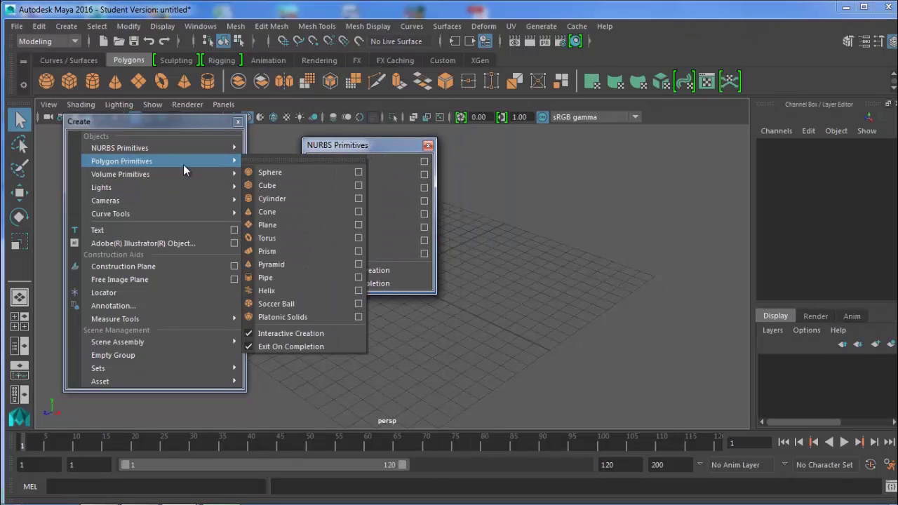
click(267, 161)
drag(298, 153, 579, 129)
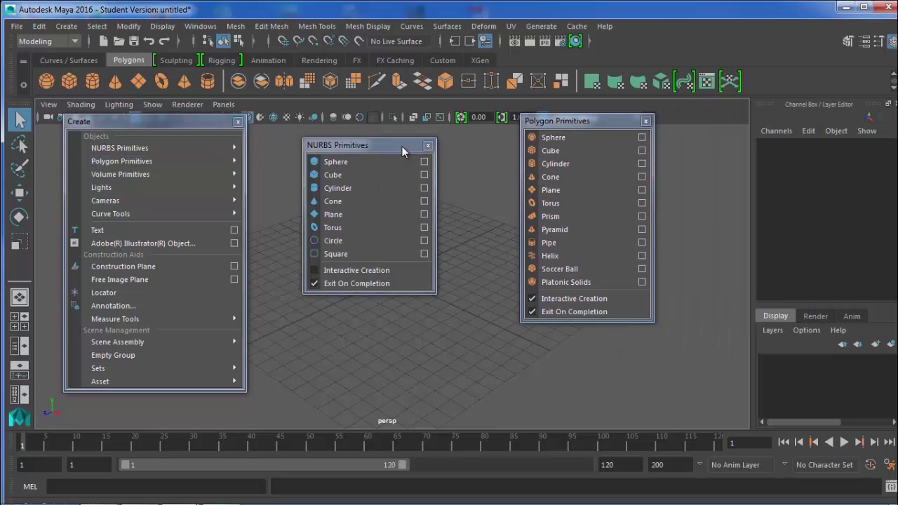
Step: Rearrange the Create, NURBS Primitives and Polygon Primitives windows upward so the viewport grid is uncovered
drag(407, 148, 394, 57)
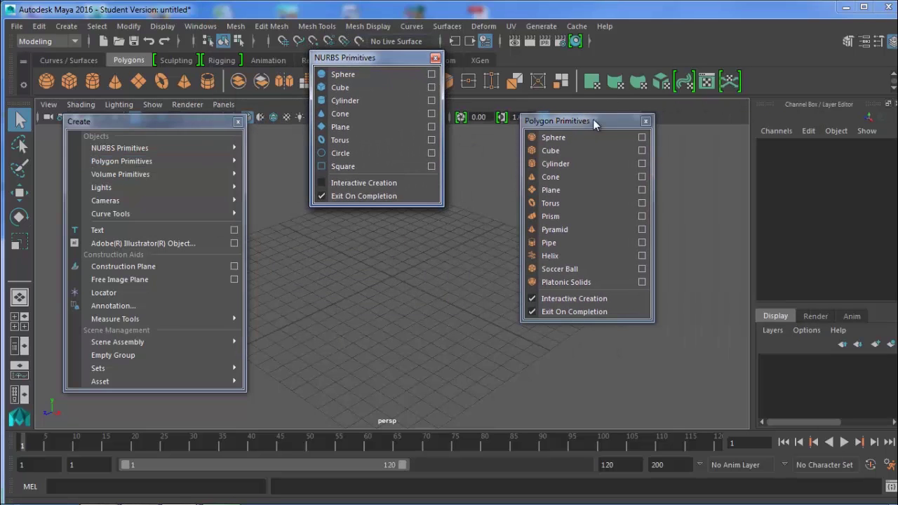
drag(593, 119, 784, 36)
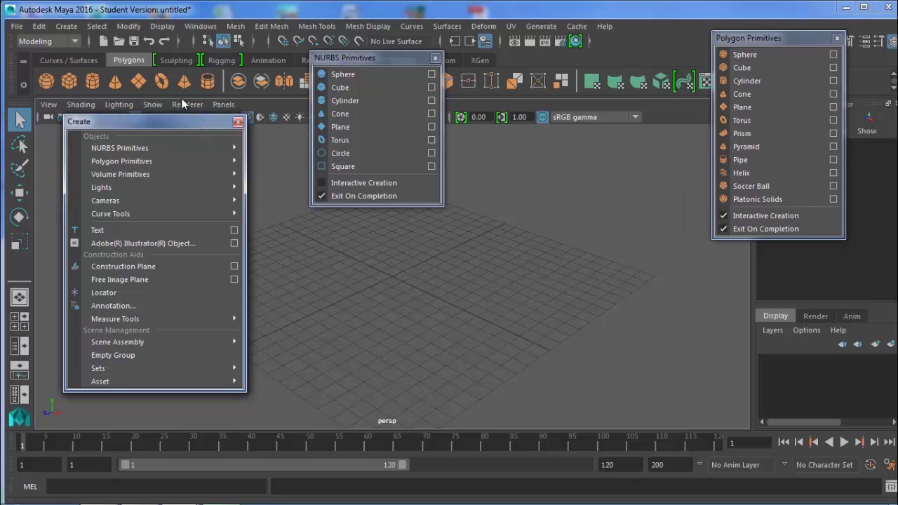
drag(227, 124, 203, 17)
drag(339, 59, 350, 14)
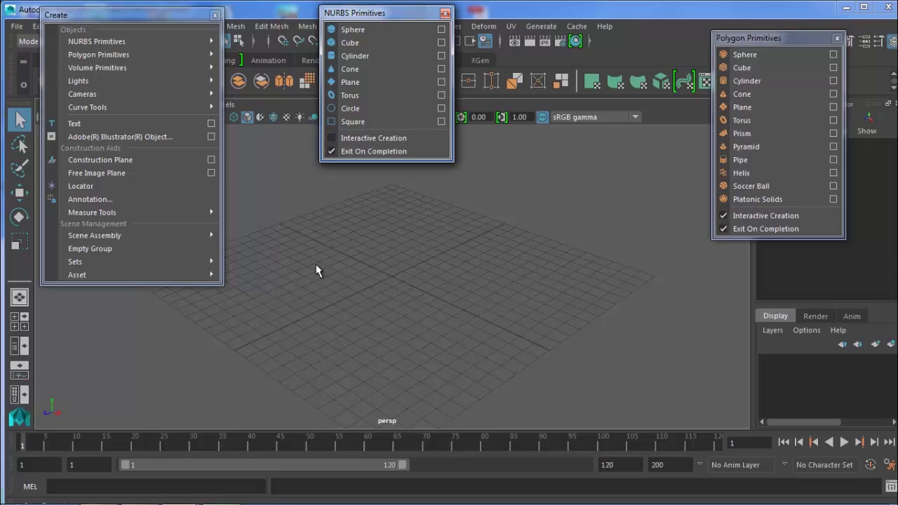
Step: Close the Polygon Primitives, NURBS Primitives and Create windows and reselect the Modeling menu set
click(837, 38)
click(445, 13)
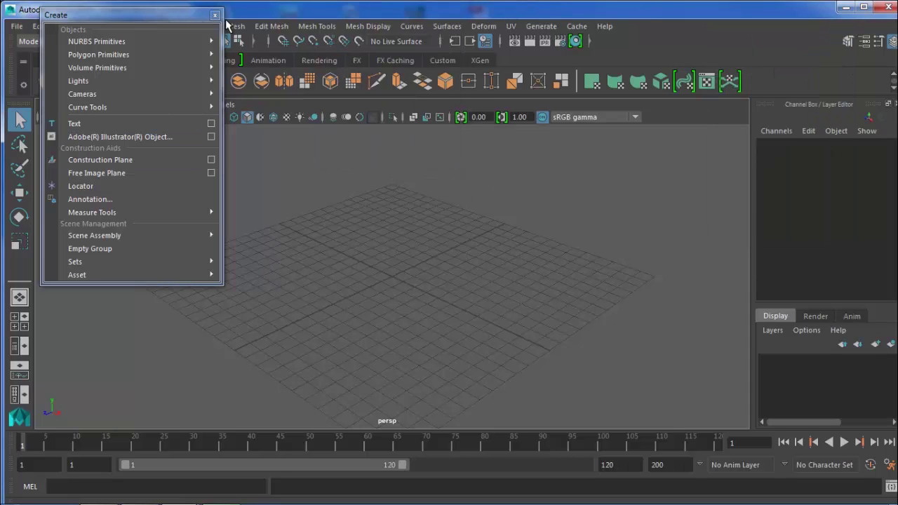
click(215, 15)
click(66, 26)
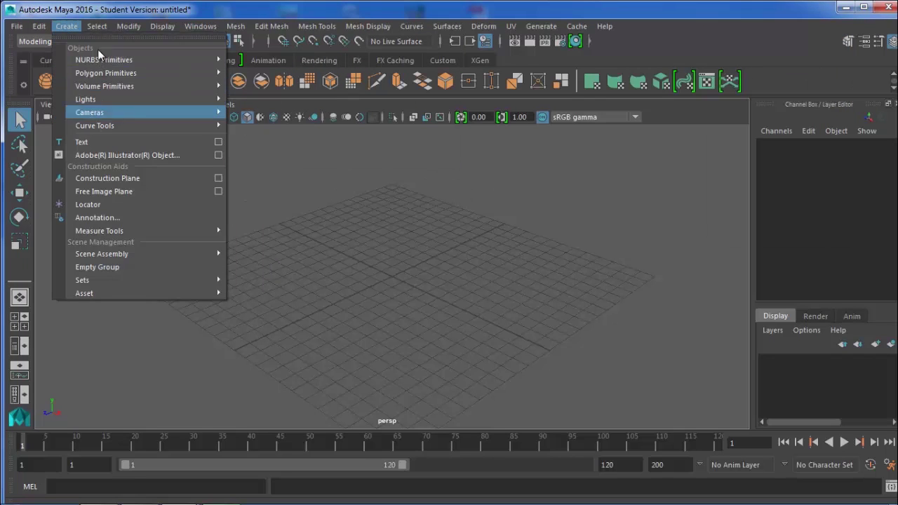
click(67, 26)
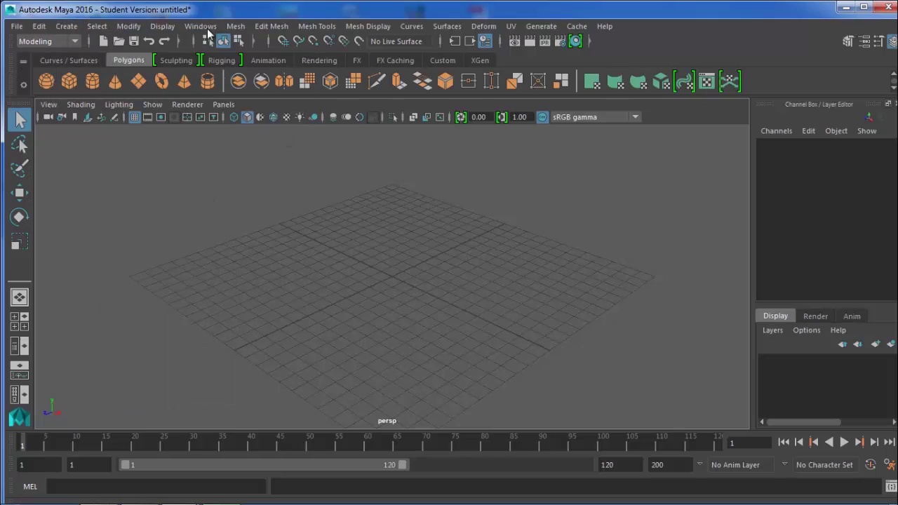
click(79, 39)
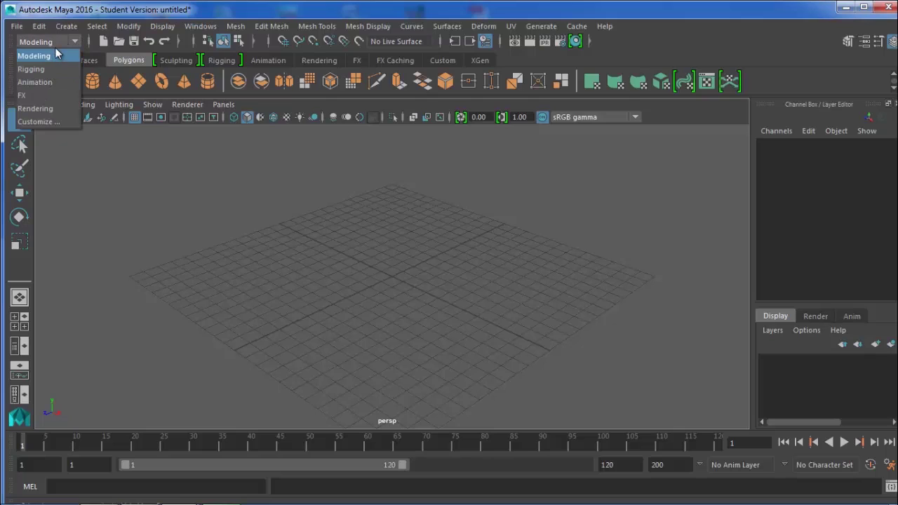
click(56, 57)
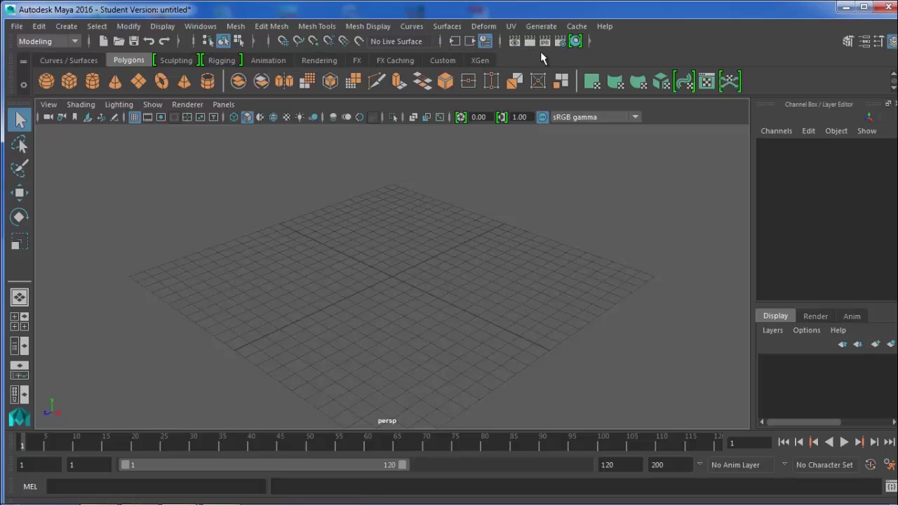
Step: Collapse the status line's file and undo/redo group and expand it again
click(89, 42)
click(89, 42)
click(90, 43)
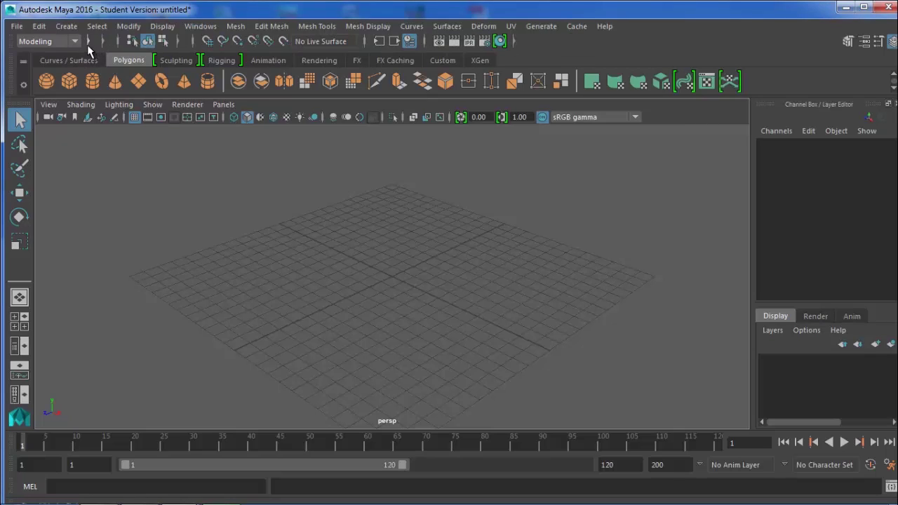
click(89, 42)
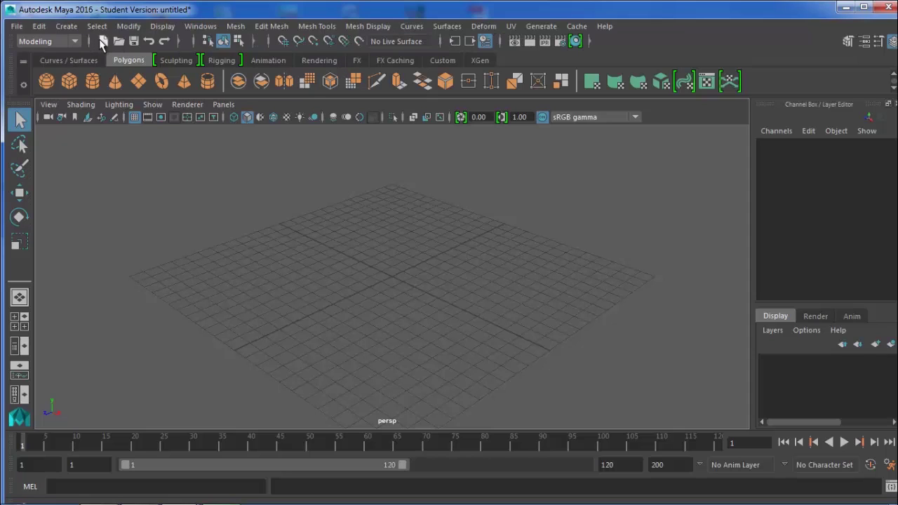
Step: Expand and re-collapse the status line's selection-list and selection-mask groups, and reveal the X, Y and Z input fields
click(179, 42)
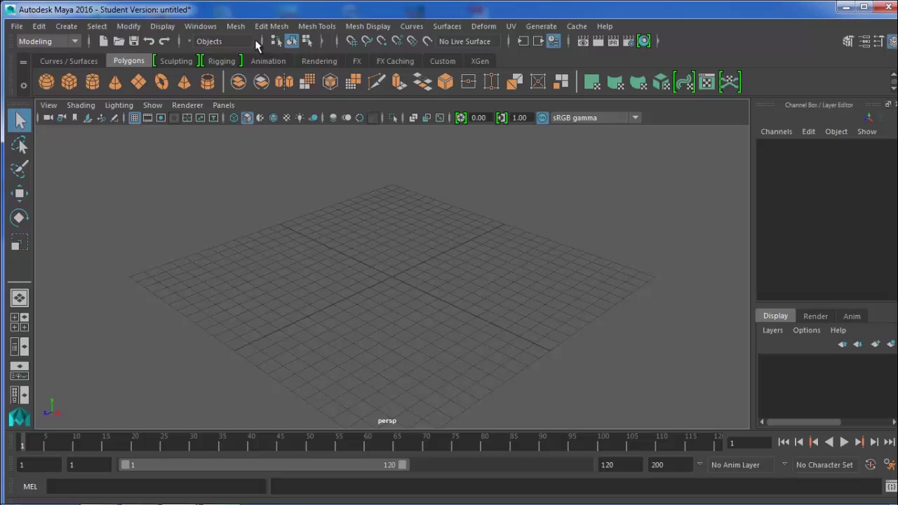
click(320, 43)
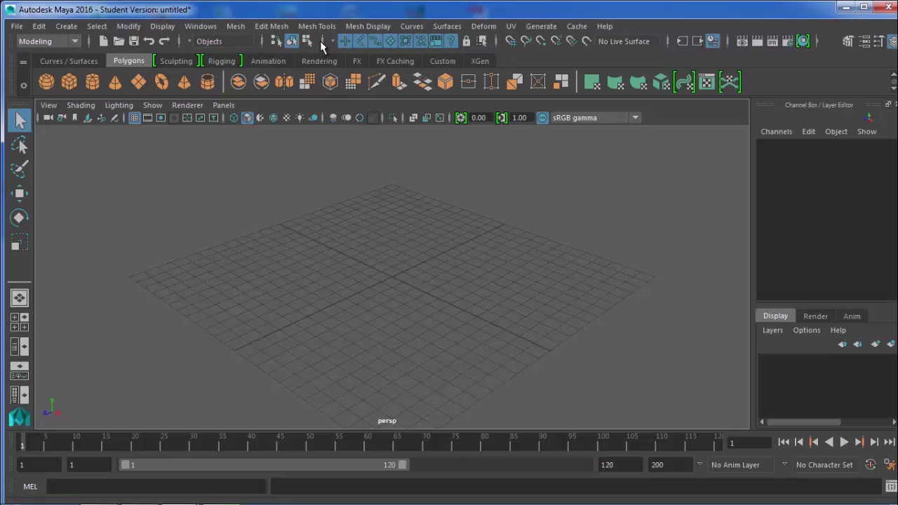
click(323, 42)
click(182, 42)
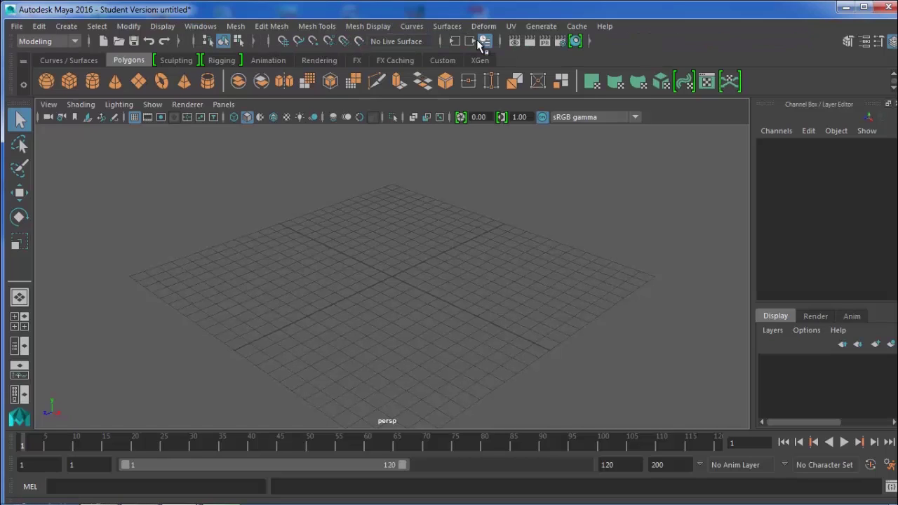
click(589, 40)
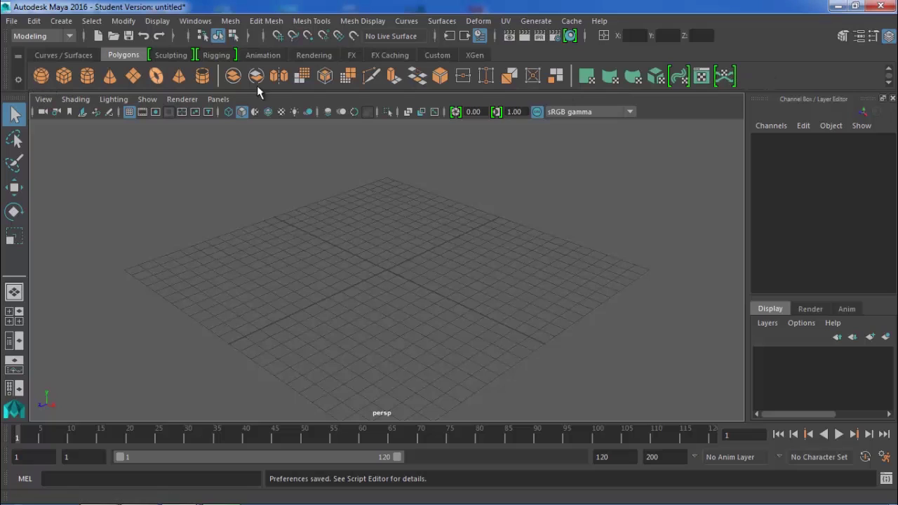
Step: Switch the shelf through Curves / Surfaces and Polygons, ending on Sculpting
click(45, 56)
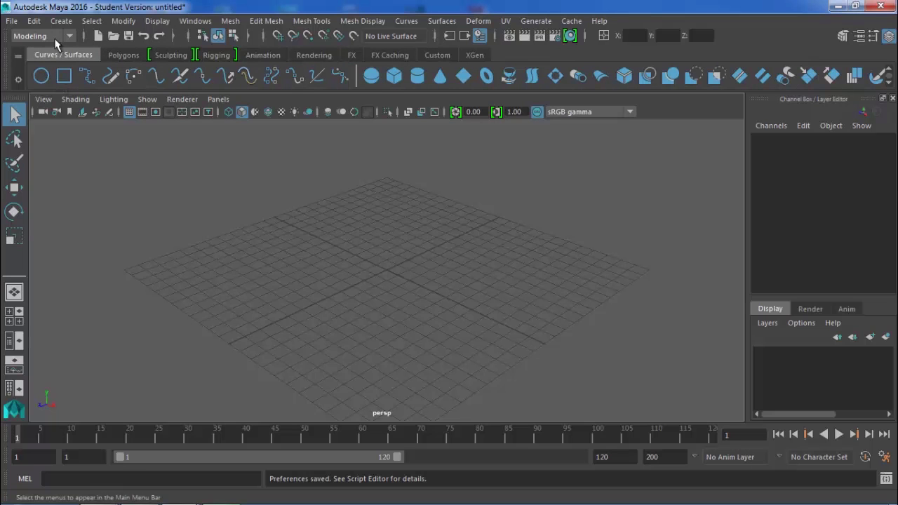
click(123, 55)
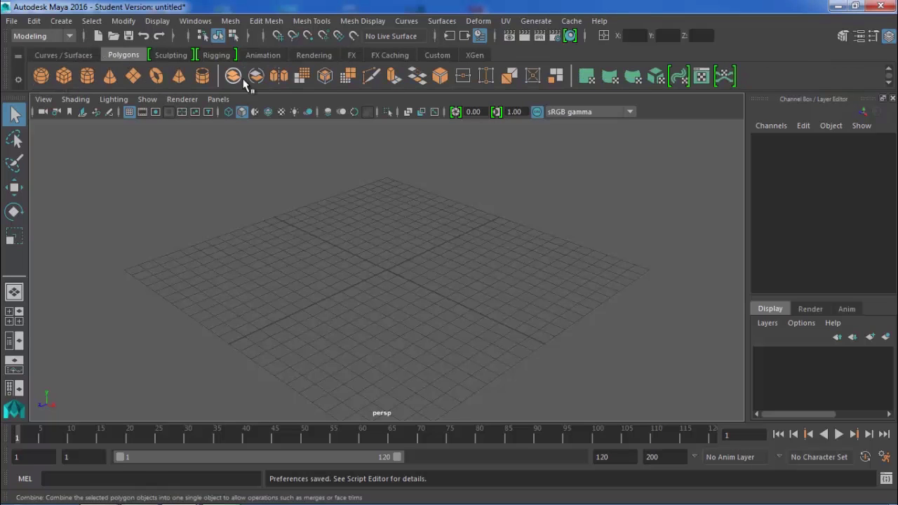
click(165, 55)
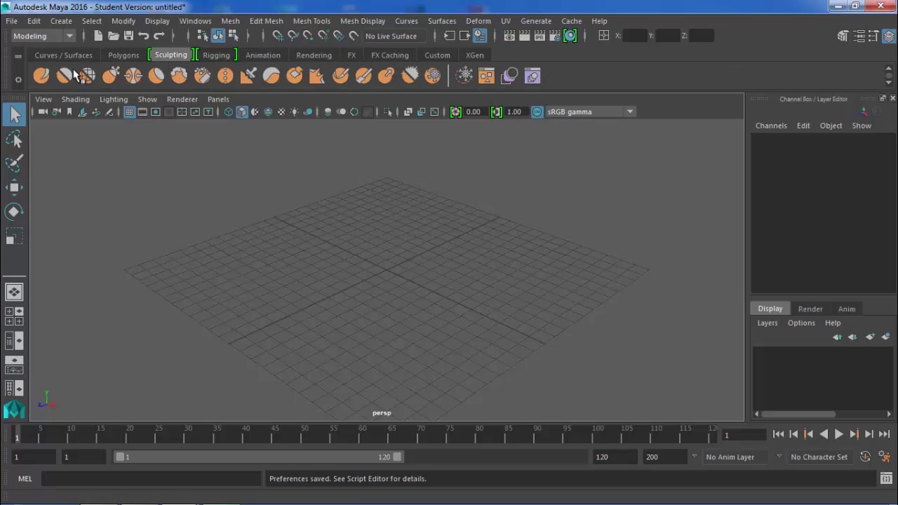
Step: Compare the tools on the Rigging and Sculpting shelves, also looking at Polygons, and finish on Sculpting
click(213, 56)
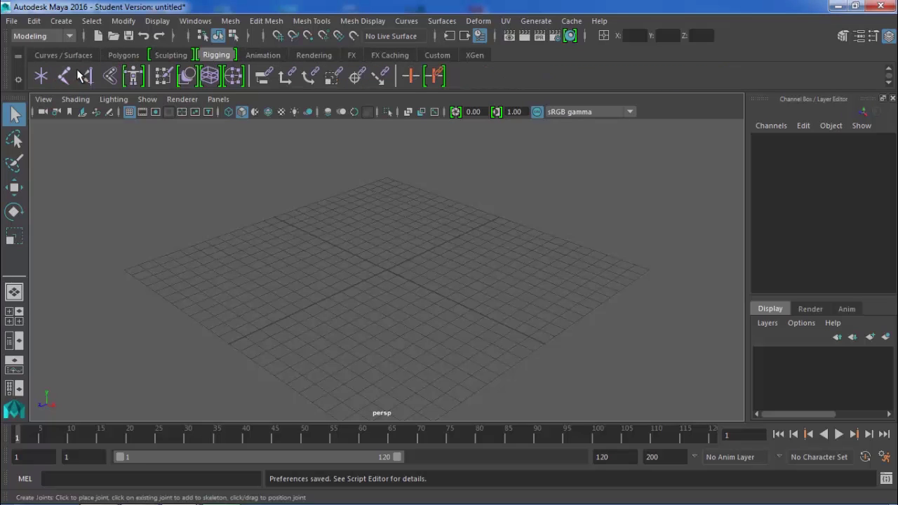
click(172, 56)
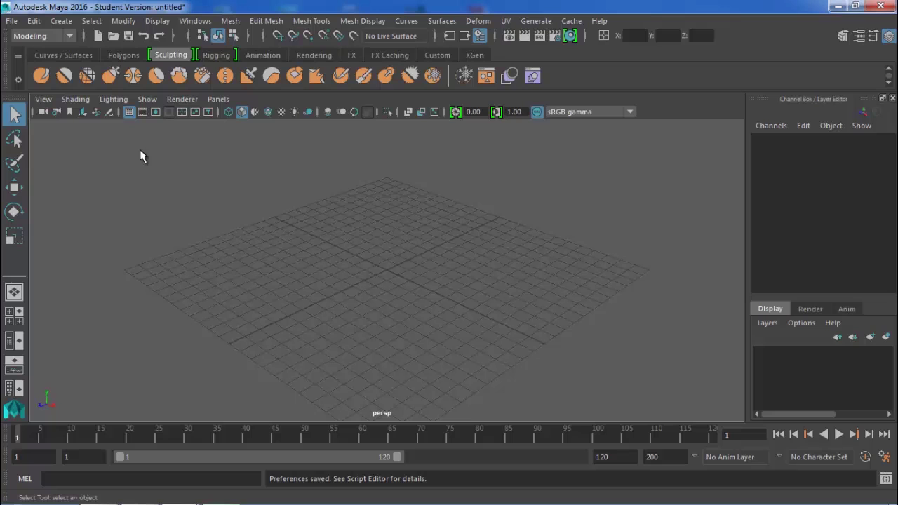
click(212, 55)
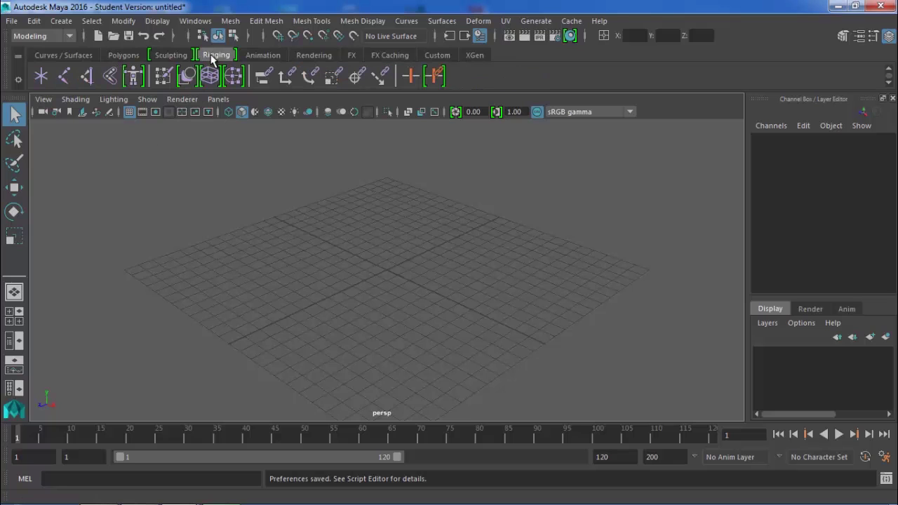
click(188, 61)
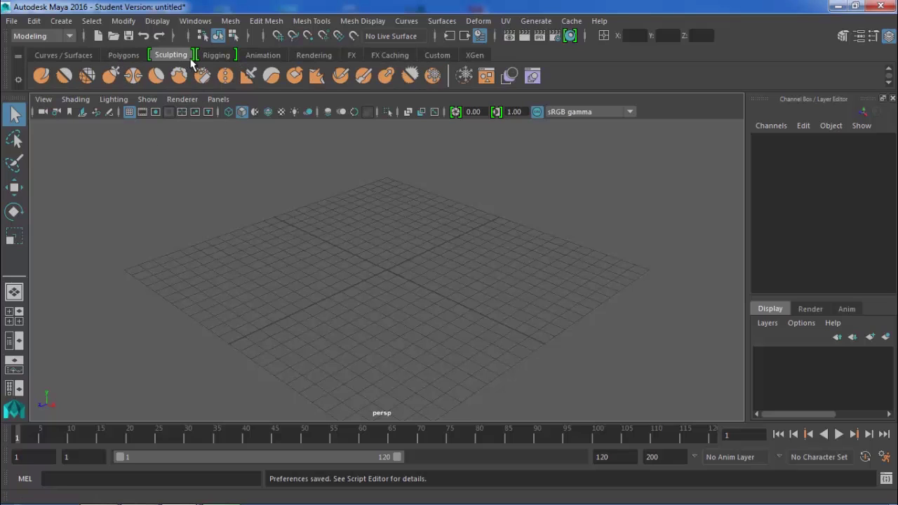
click(204, 64)
click(153, 59)
click(112, 58)
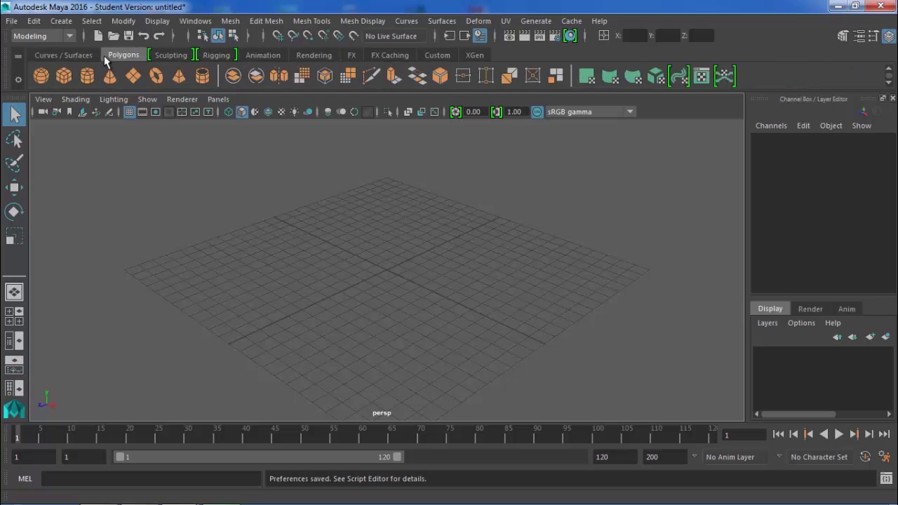
click(169, 56)
click(217, 59)
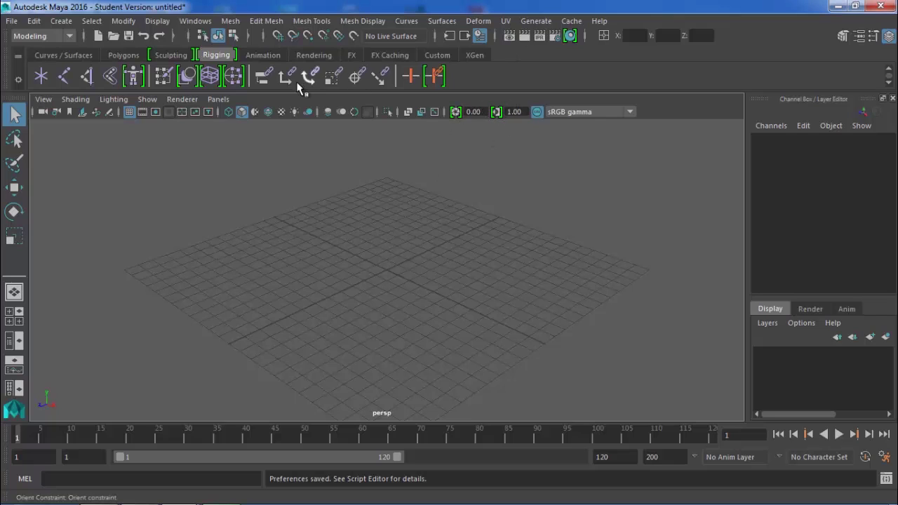
click(171, 55)
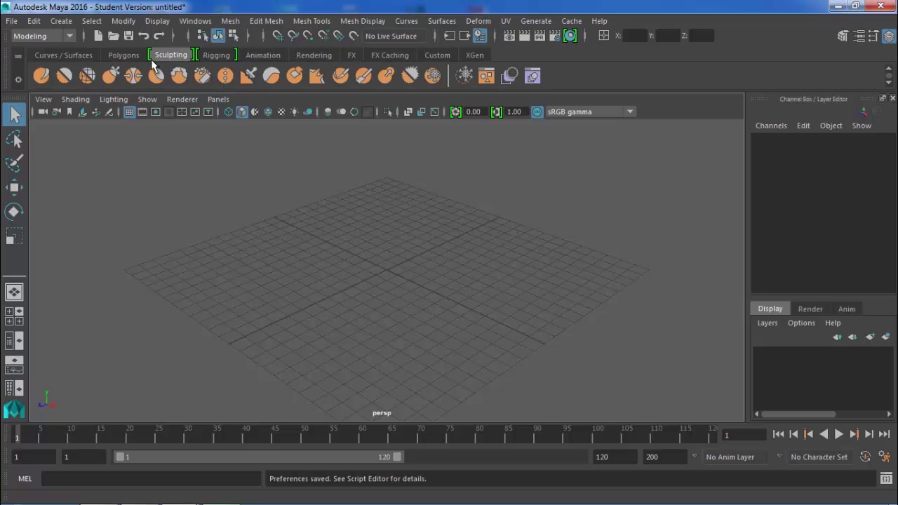
Step: Go through the Rigging, Animation, Rendering, FX, FX Caching and Curves / Surfaces shelves, ending on Polygons
click(228, 55)
click(247, 55)
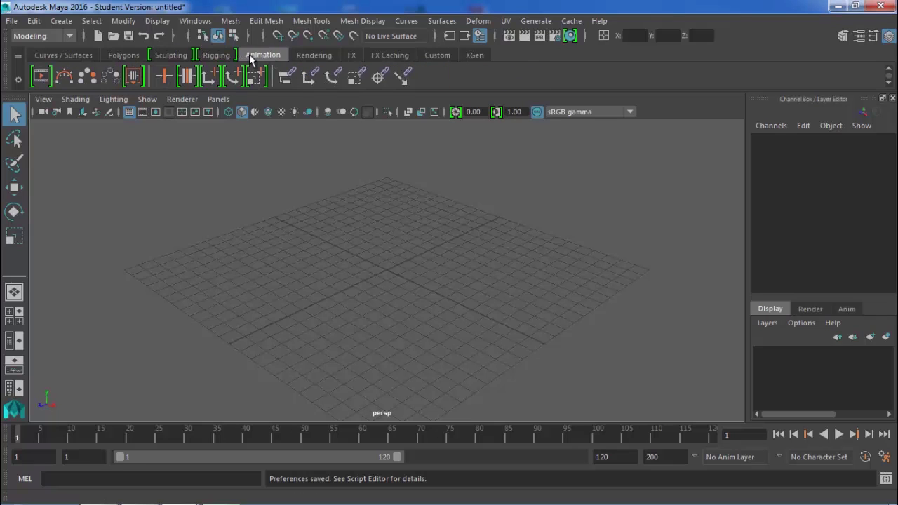
click(314, 55)
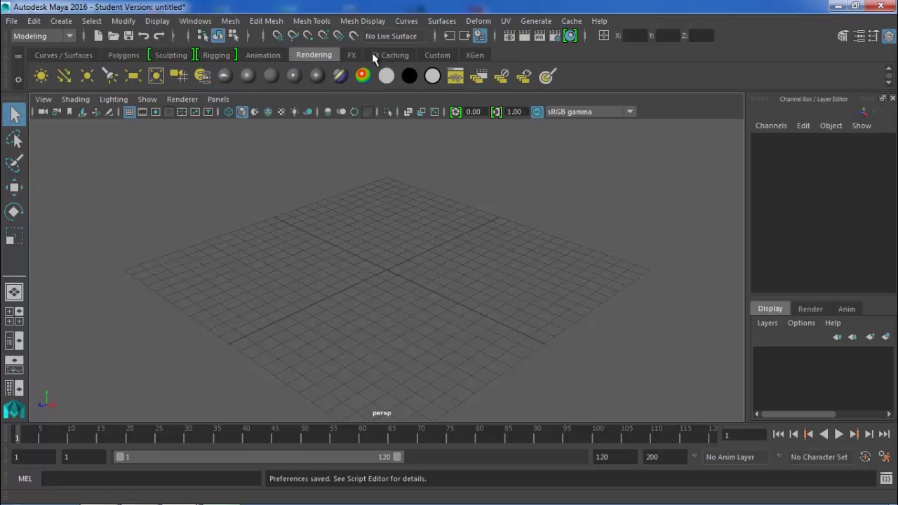
click(352, 55)
click(393, 54)
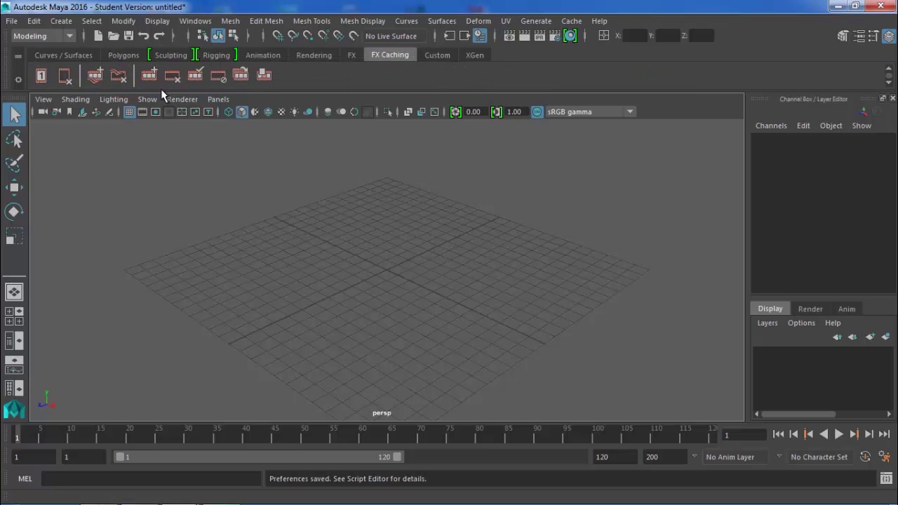
click(96, 56)
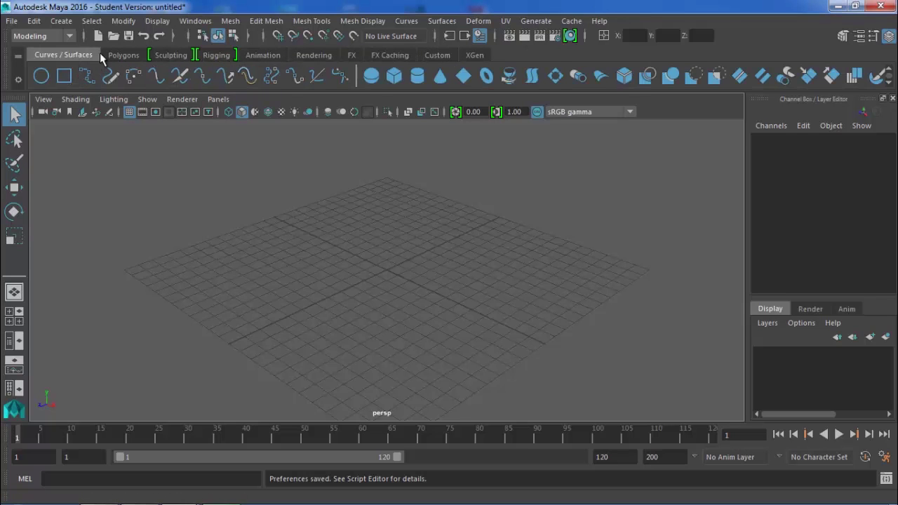
click(116, 56)
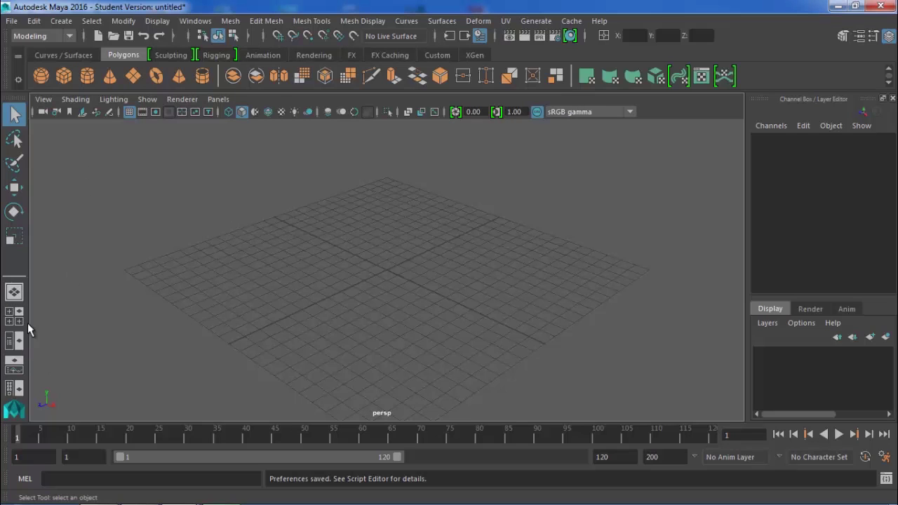
Step: Preview the four-view, Outliner, Graph Editor and Hypershade panel layouts, and return to the single perspective view
click(14, 291)
click(19, 322)
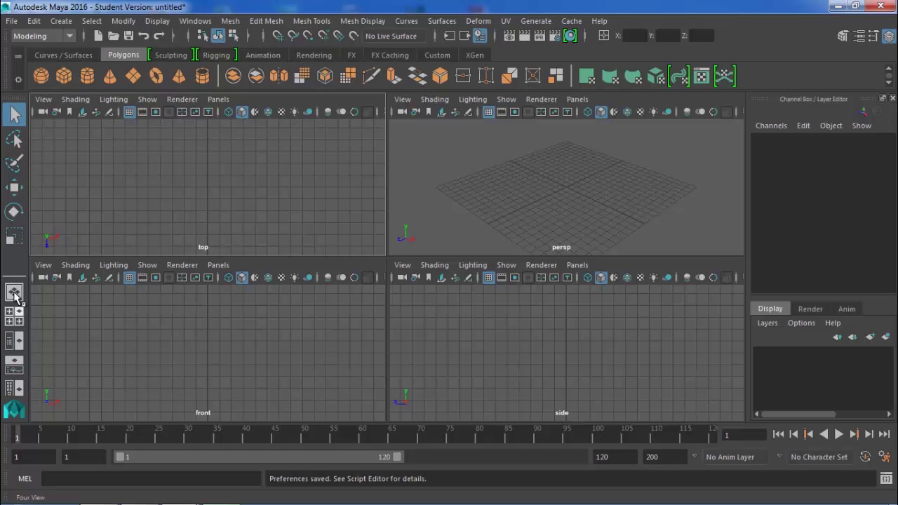
click(16, 341)
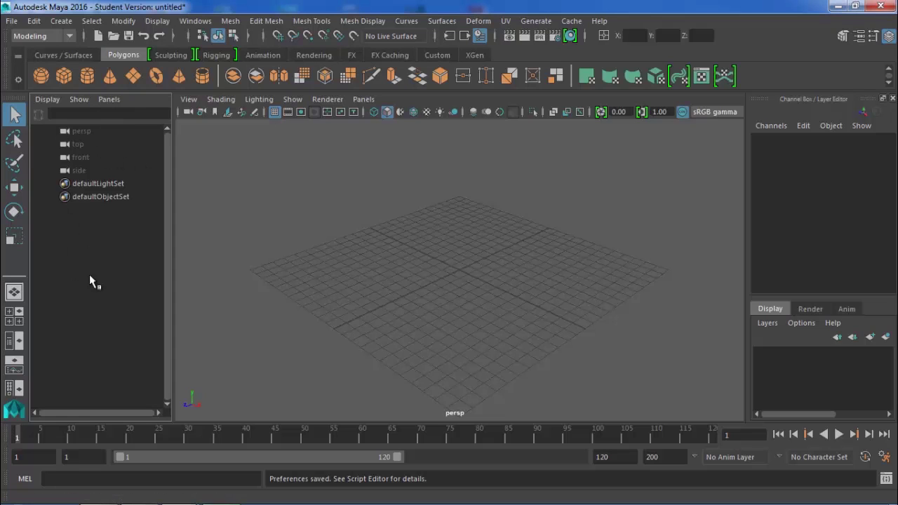
click(14, 370)
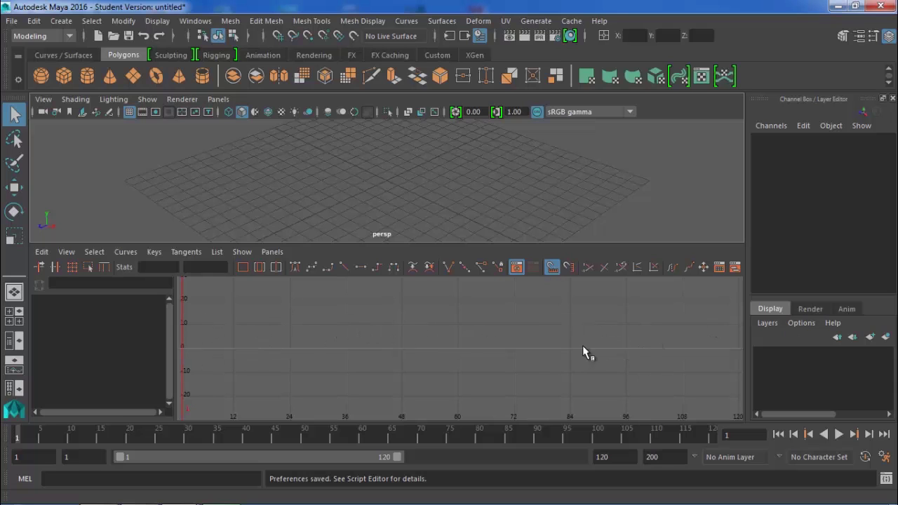
click(19, 390)
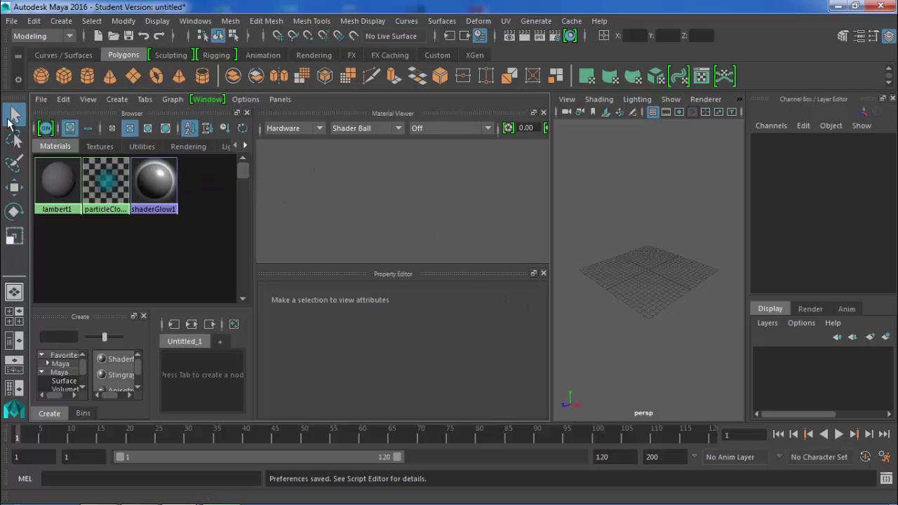
click(13, 291)
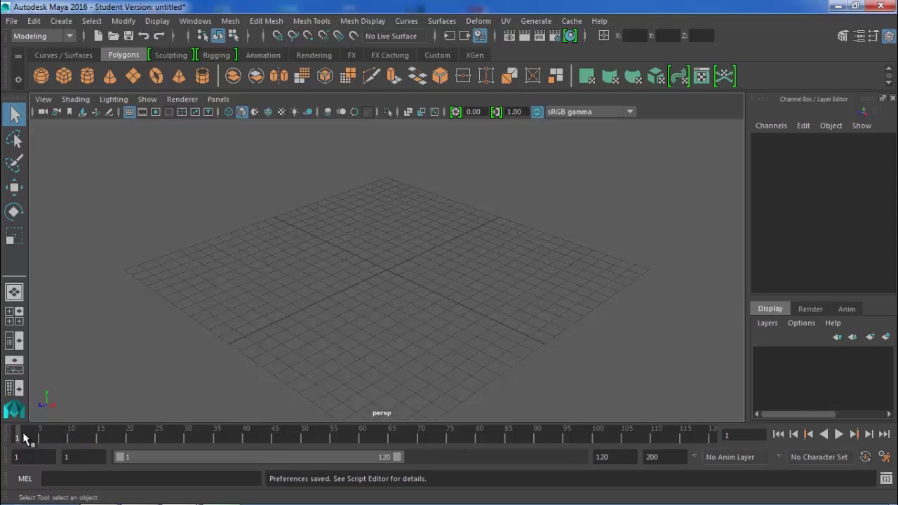
Step: Play the timeline twice, scrubbing the current time back to frame 1 after each playback
key(alt+v)
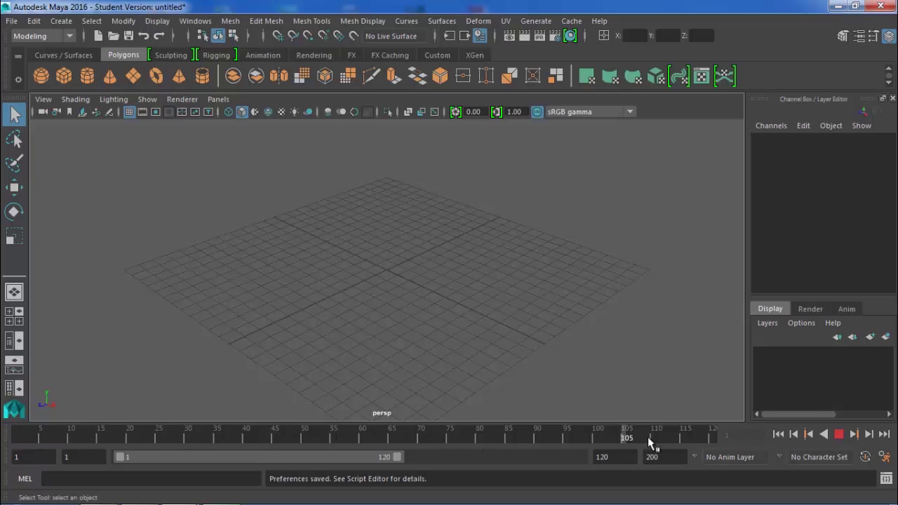
drag(277, 436, 8, 435)
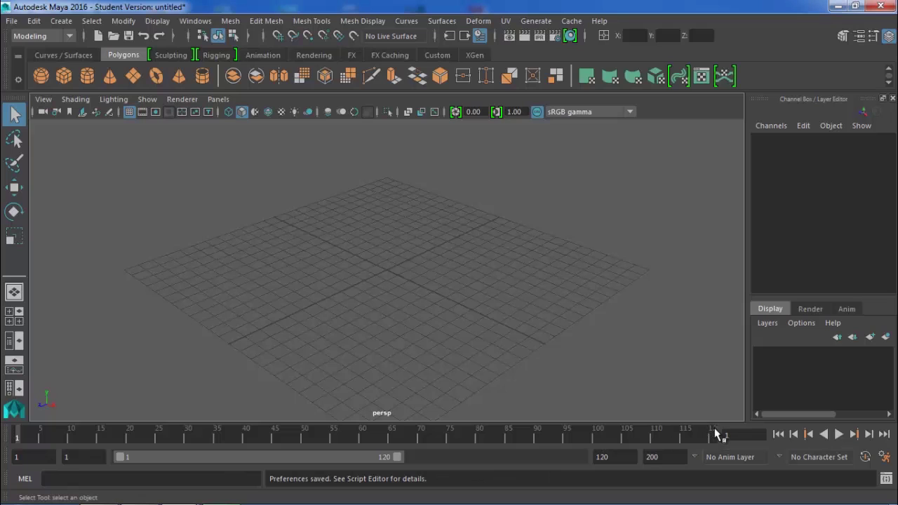
key(alt+v)
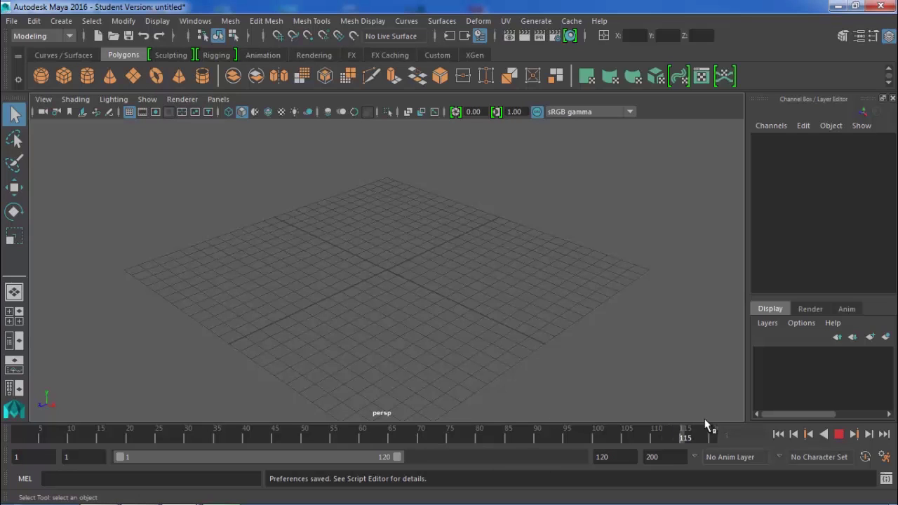
drag(596, 439, 17, 449)
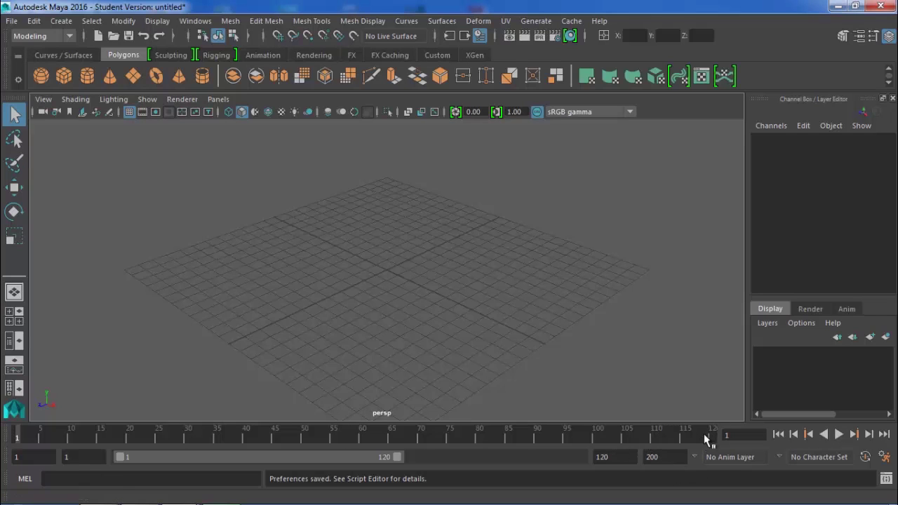
Step: Extend the playback range to frame 200, set the animation end time to 500, and stretch the playback range to frame 488
drag(396, 458, 677, 450)
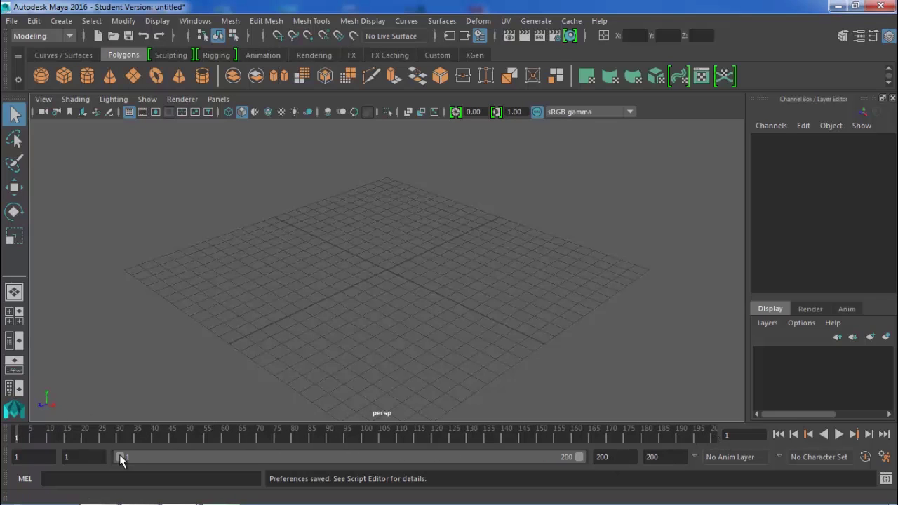
mouse_move(120, 457)
mouse_down()
mouse_move(289, 459)
mouse_move(105, 455)
mouse_up()
text(500)
key(Return)
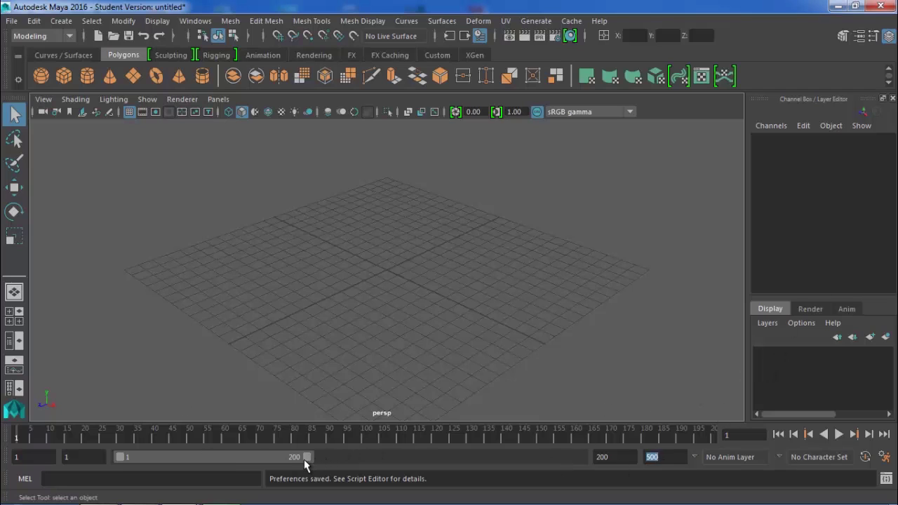
drag(306, 459, 603, 460)
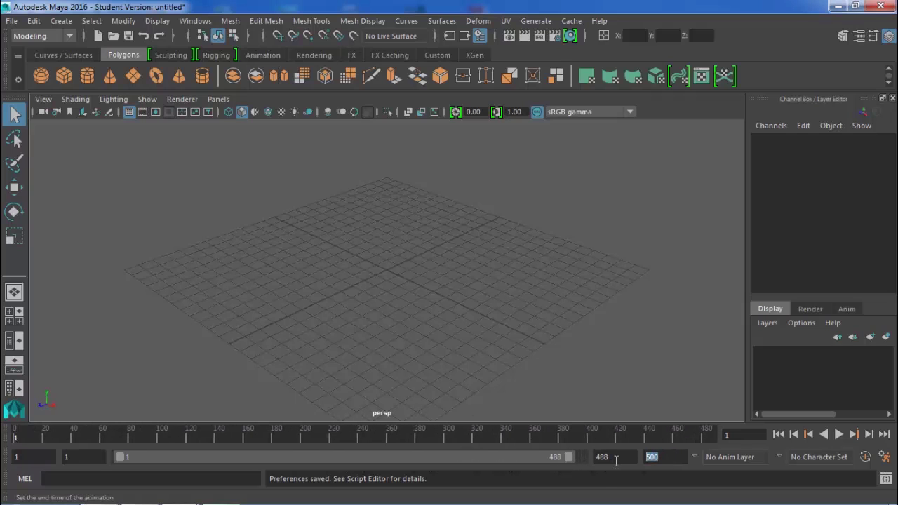
Step: Set the animation end time to 200 and the playback end time to 120
text(200)
key(Return)
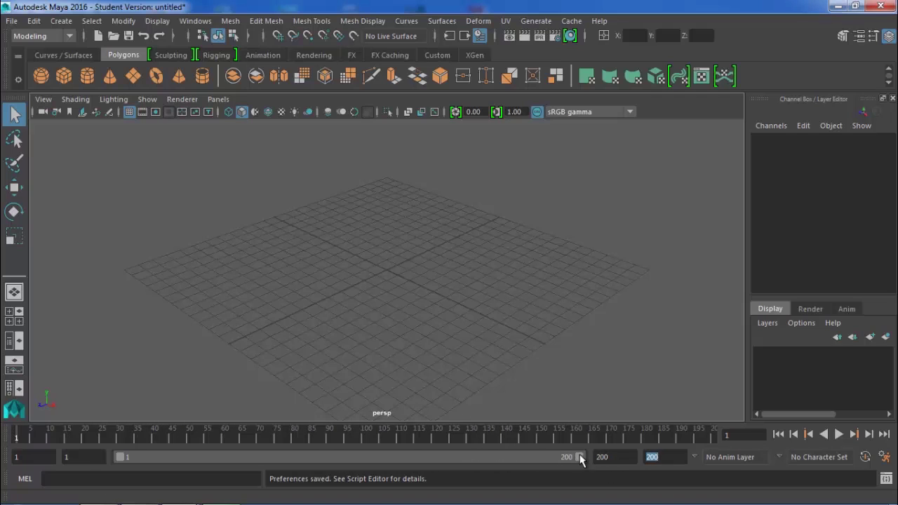
double_click(602, 457)
text(120)
key(Return)
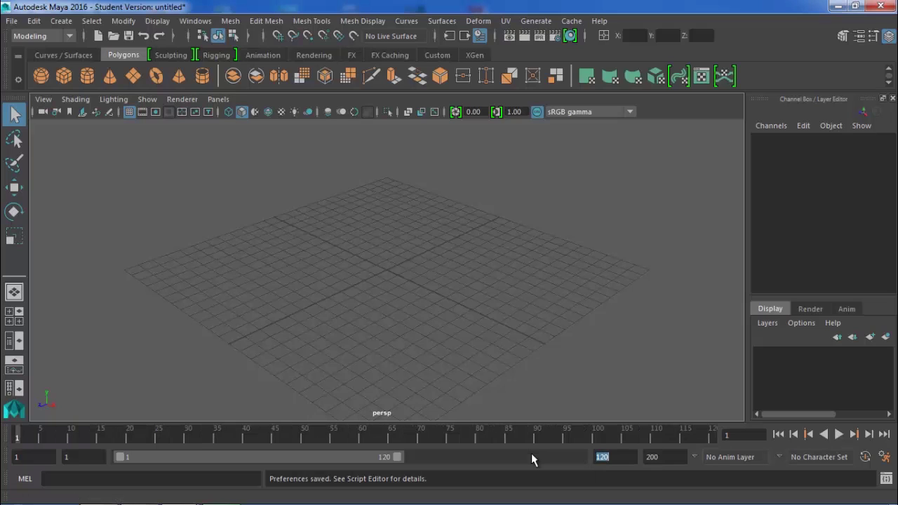
Step: Set the animation start time to -10, extend the playback range back to -10, and reset the start time to 1
double_click(31, 454)
key(Return)
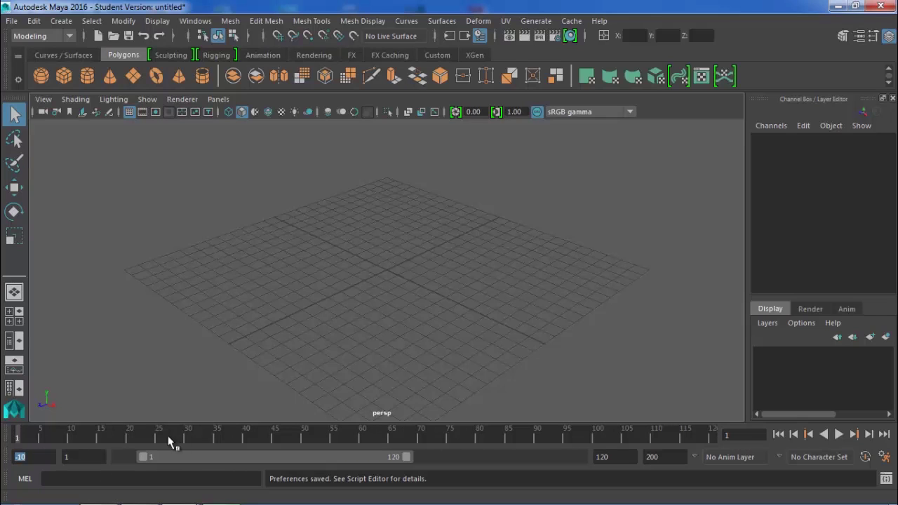
drag(142, 456, 92, 456)
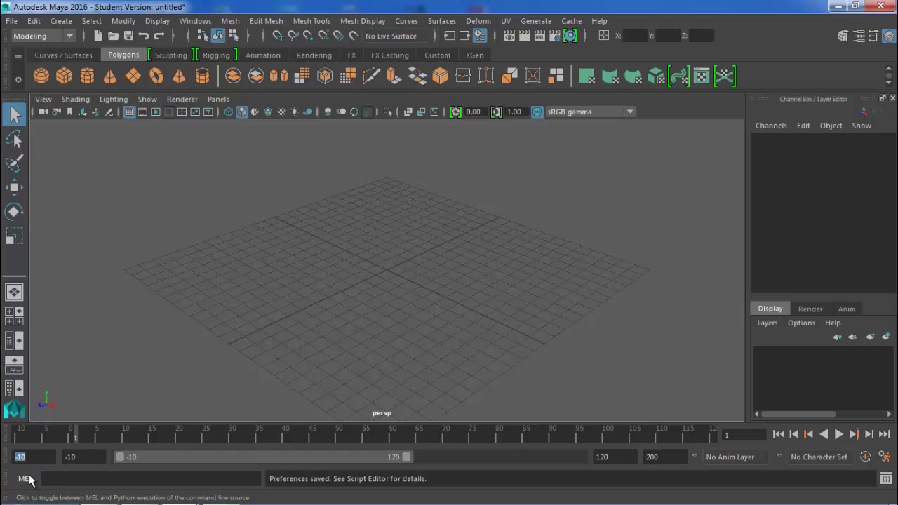
text(1)
key(Return)
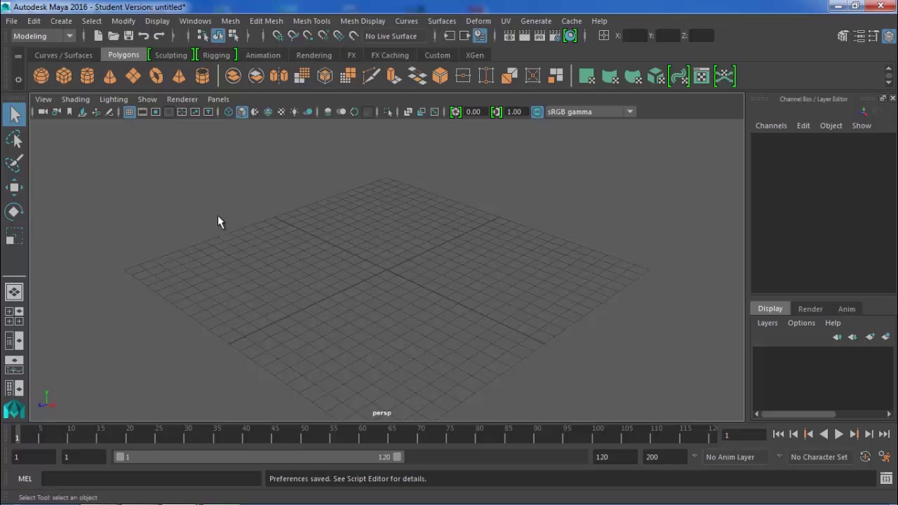
Step: Hide and redisplay the Channel Box / Layer Editor, and open and close the Tool Settings
click(890, 37)
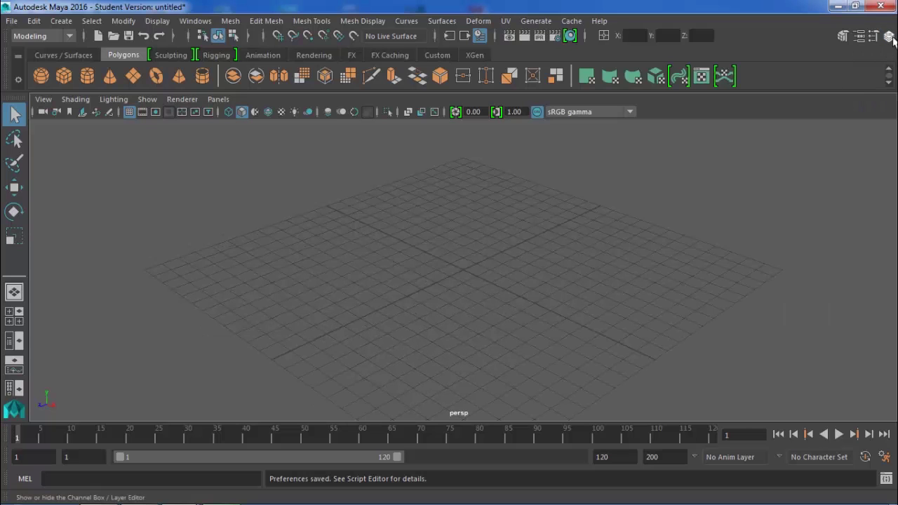
click(889, 37)
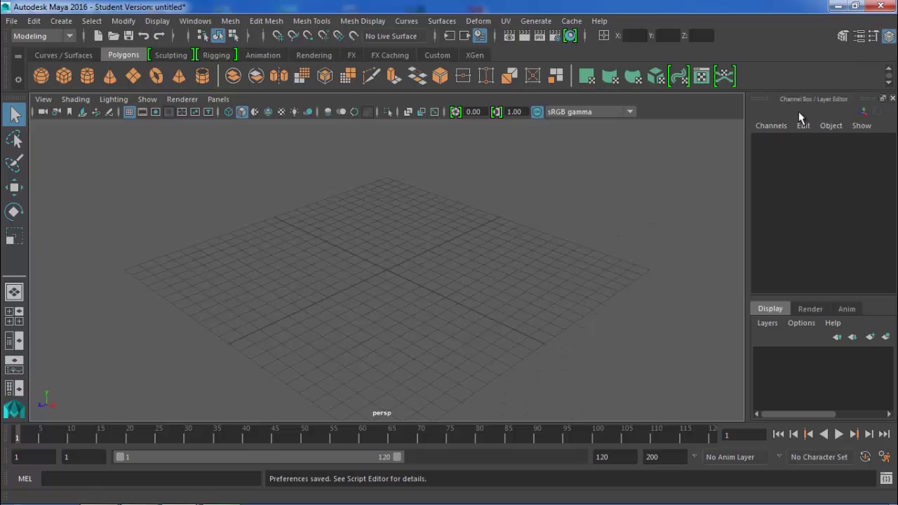
click(874, 37)
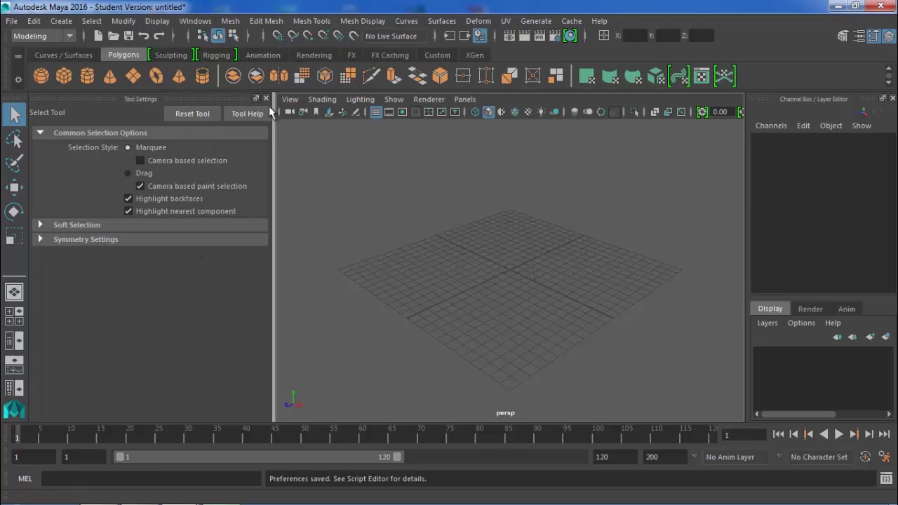
click(266, 99)
Step: Show the Attribute Editor and the Modeling Toolkit docked alongside the Channel Box / Layer Editor
click(859, 36)
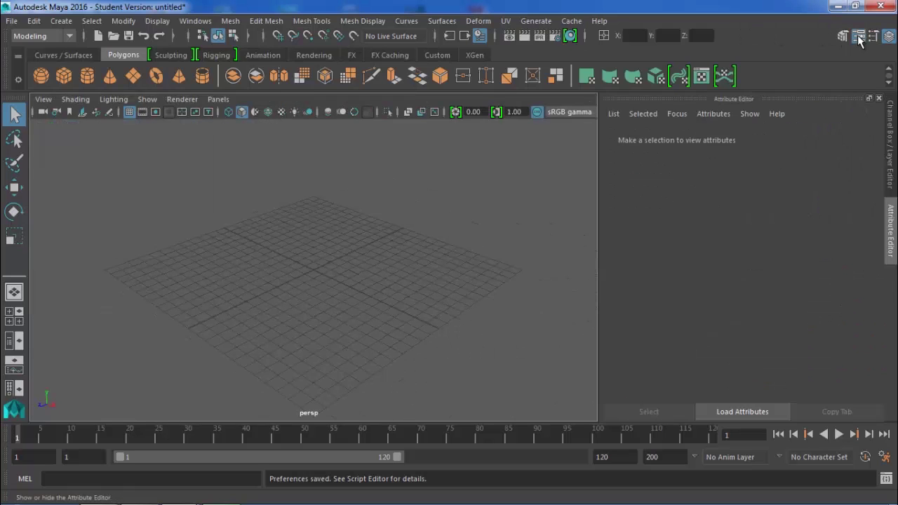
click(890, 176)
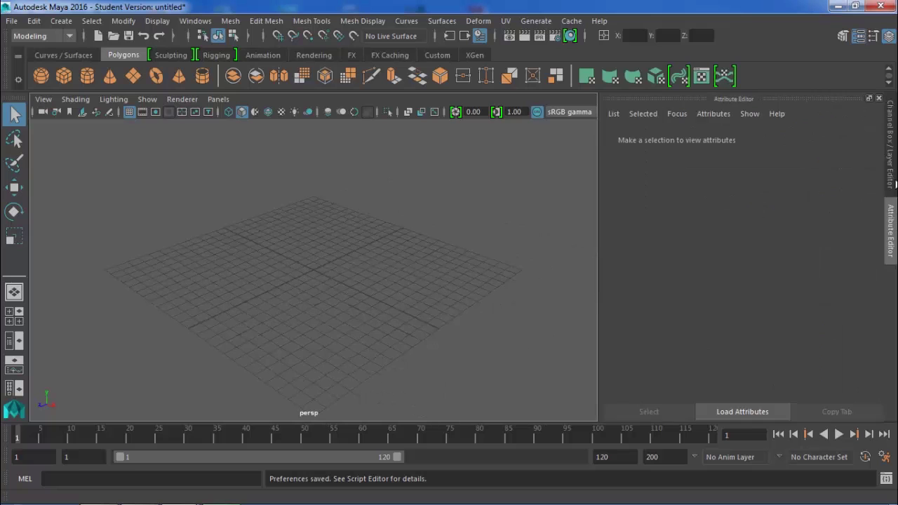
click(844, 36)
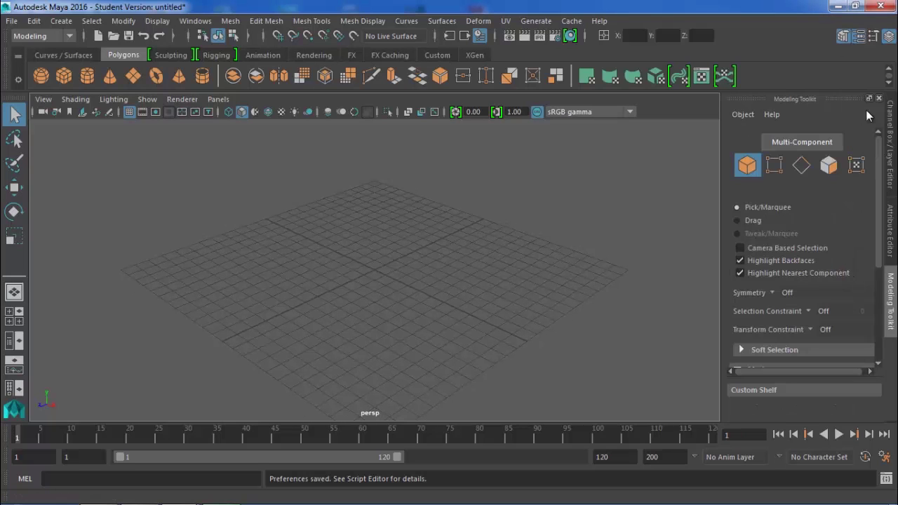
Step: Examine the Modeling Toolkit's mesh, component and tool commands and compare them with the Edit Mesh and Mesh commands
scroll(783, 240, down, 5)
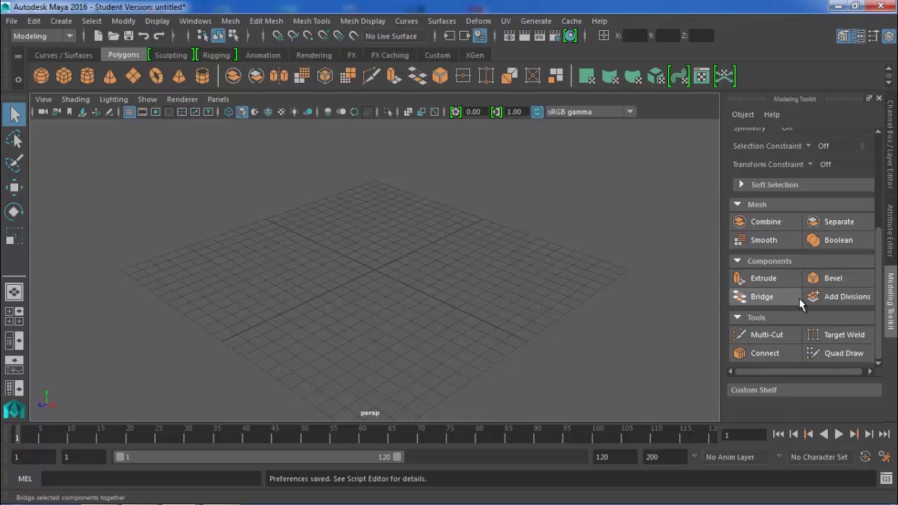
scroll(800, 298, up, 5)
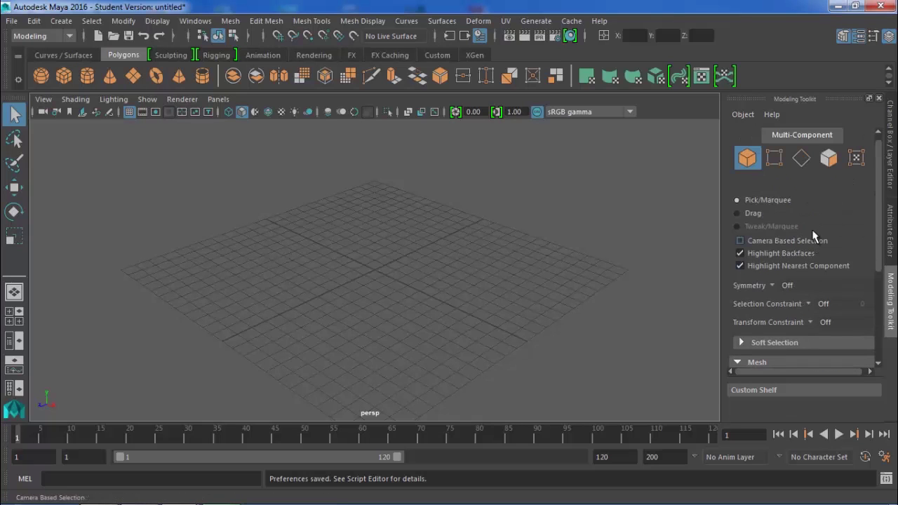
scroll(807, 196, down, 5)
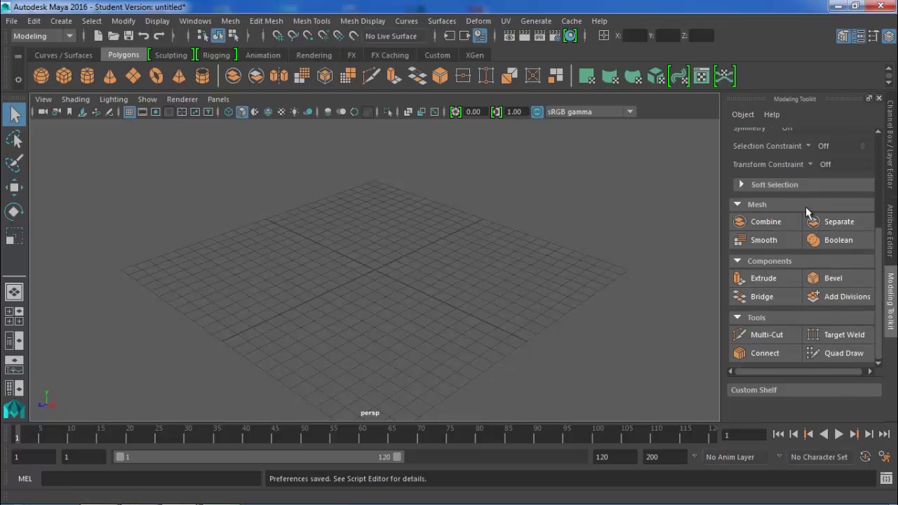
click(273, 24)
click(275, 30)
click(270, 22)
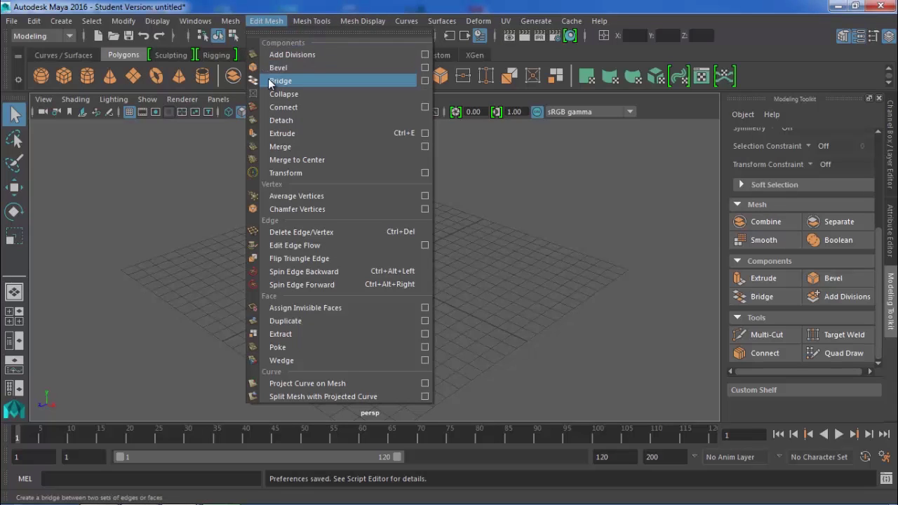
mouse_move(237, 25)
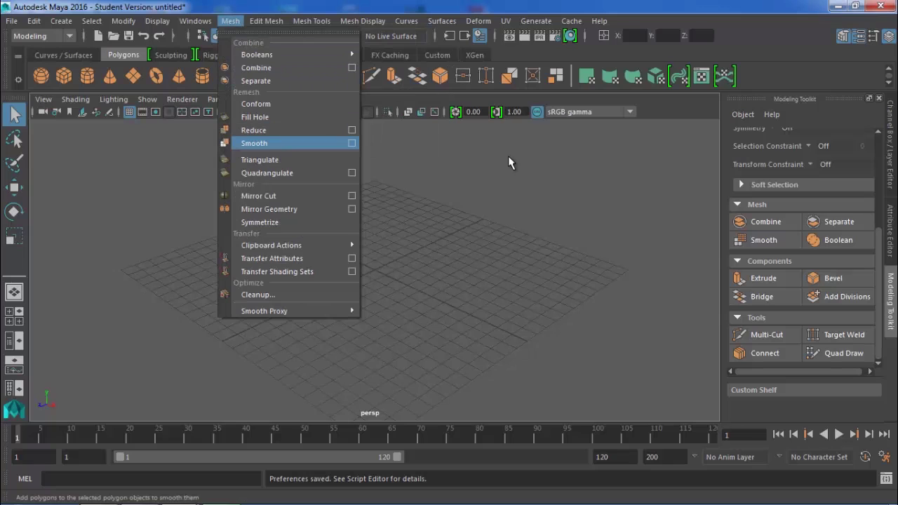
scroll(793, 259, up, 3)
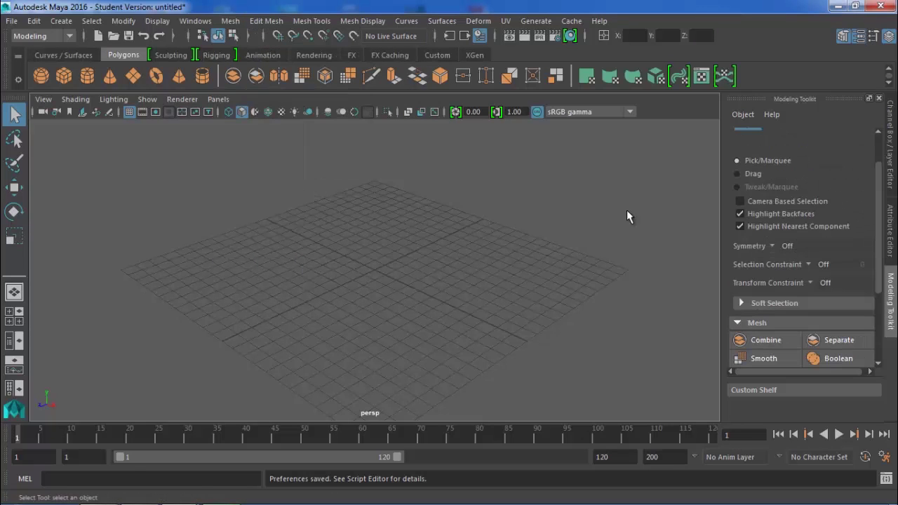
scroll(844, 271, up, 1)
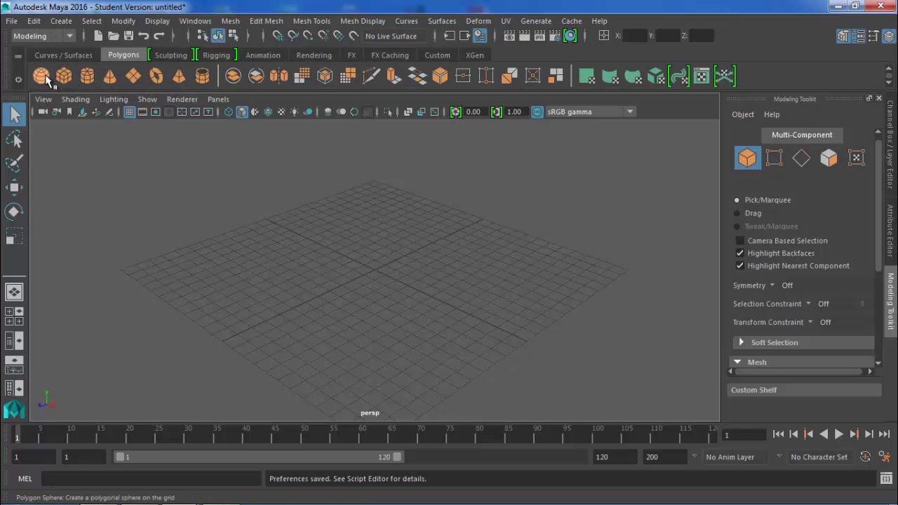
Step: Review the polygon primitives available for creation
click(62, 21)
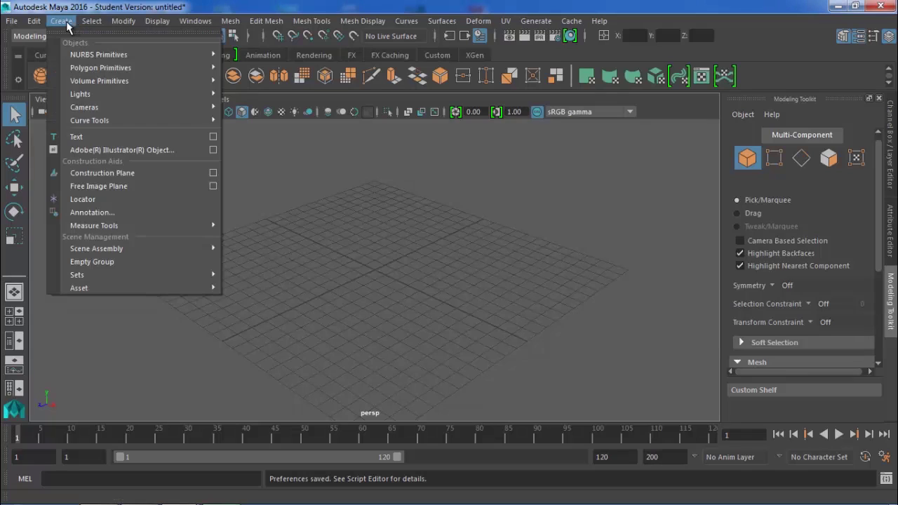
mouse_move(105, 67)
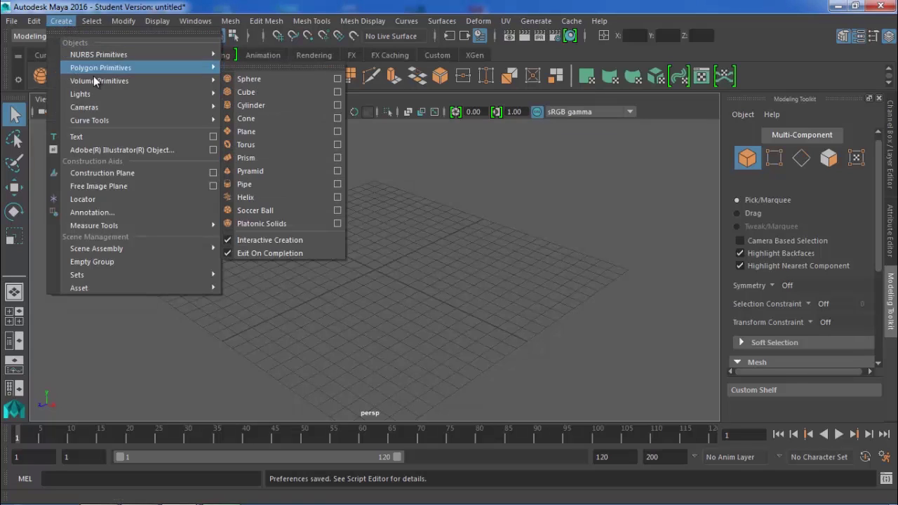
click(65, 23)
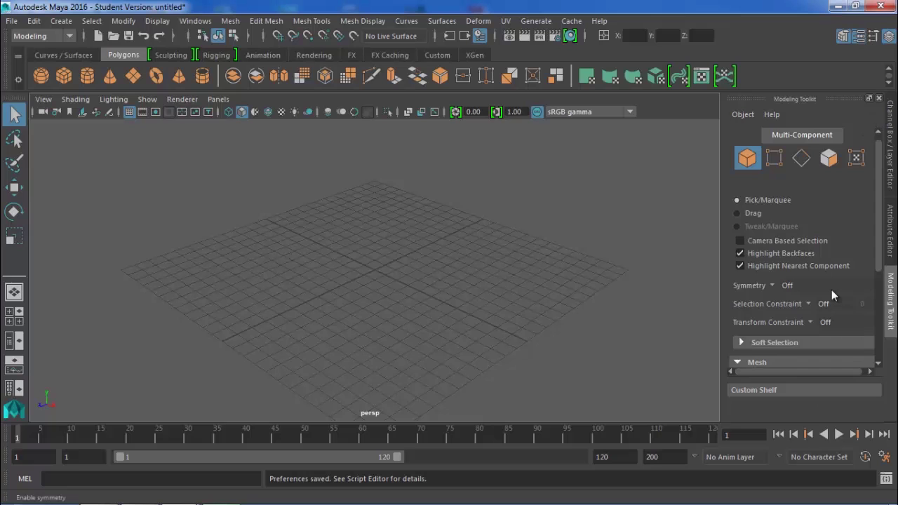
Step: Switch between the Channel Box / Layer Editor, Attribute Editor and Modeling Toolkit, ending on the Channel Box / Layer Editor
click(892, 169)
click(894, 238)
click(895, 306)
click(893, 245)
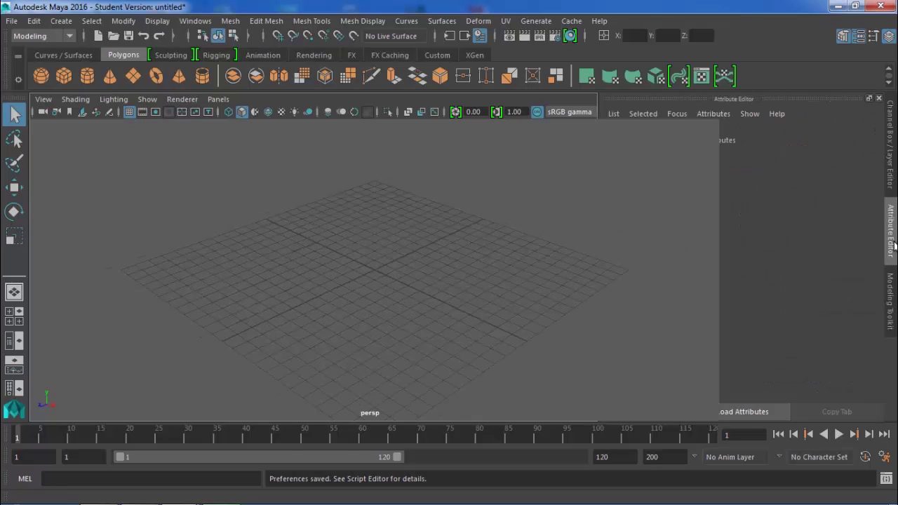
click(888, 167)
click(889, 167)
click(892, 235)
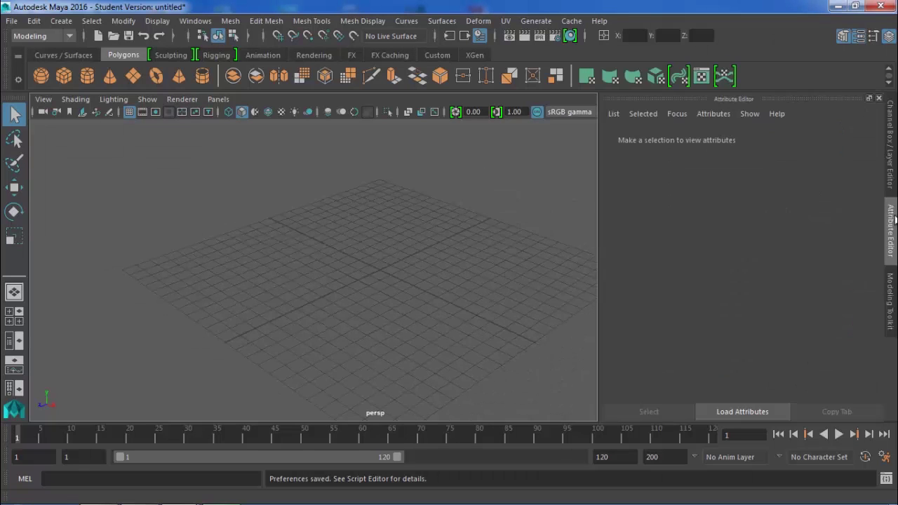
click(893, 303)
click(892, 235)
click(891, 155)
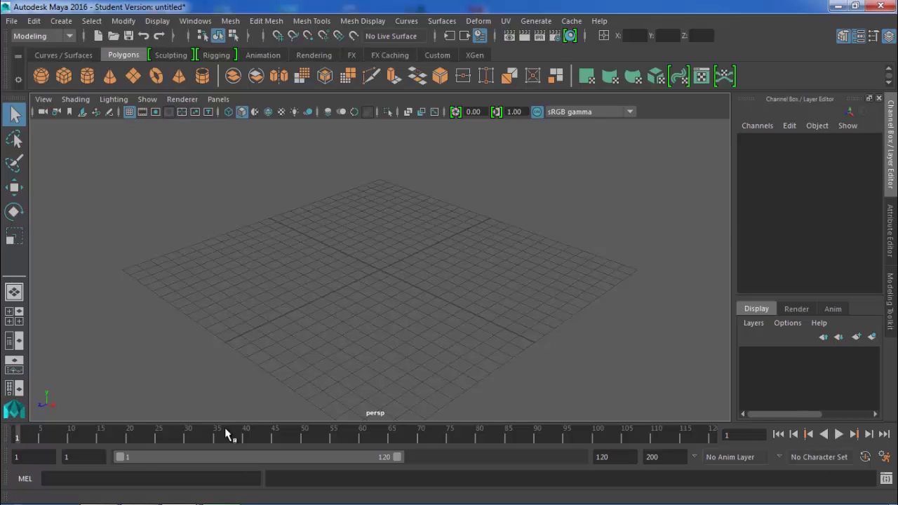
Step: Play the empty animation forward, stop playback, and scrub the timeline back to frame 1
click(840, 436)
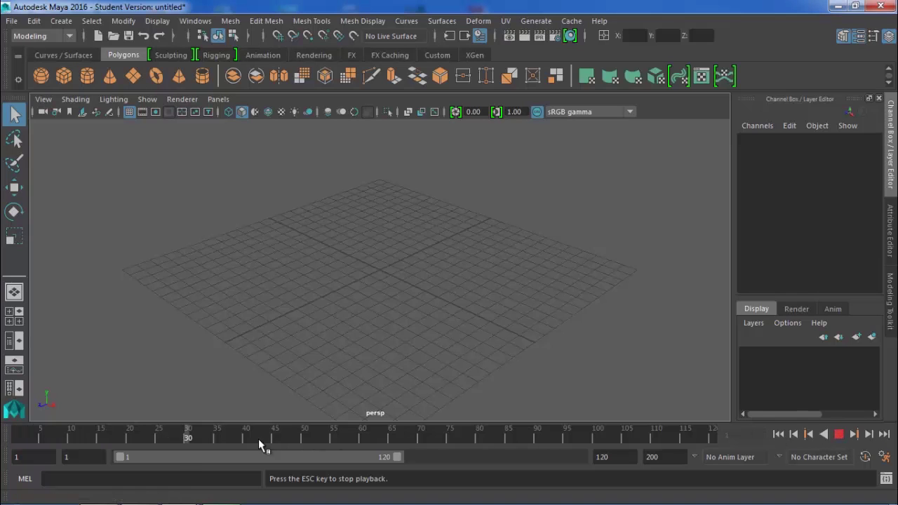
drag(371, 435, 4, 437)
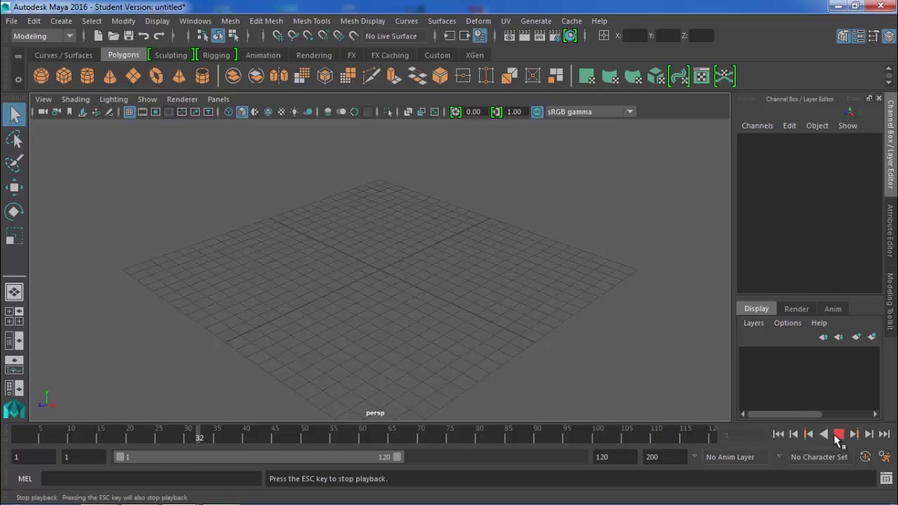
click(839, 433)
drag(224, 432, 18, 429)
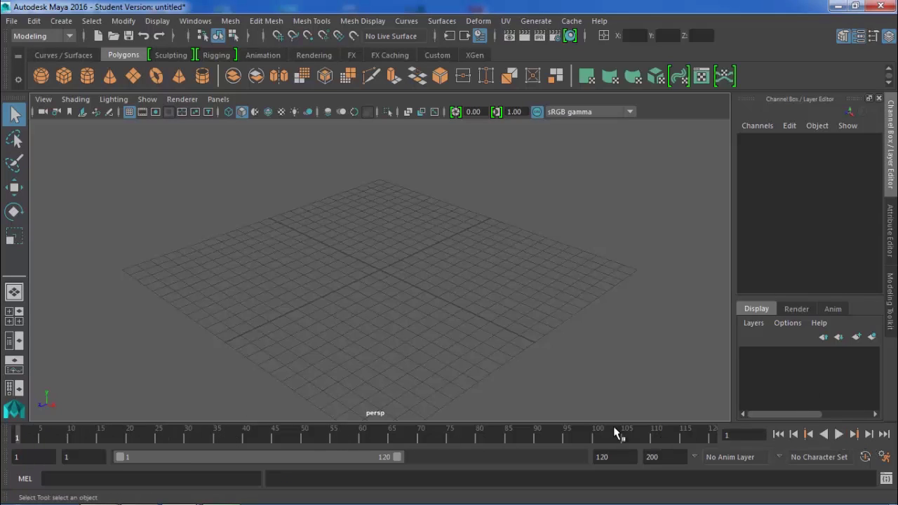
Step: Play the animation backward, switch to forward playback, and scrub the timeline back to the first frame
click(823, 435)
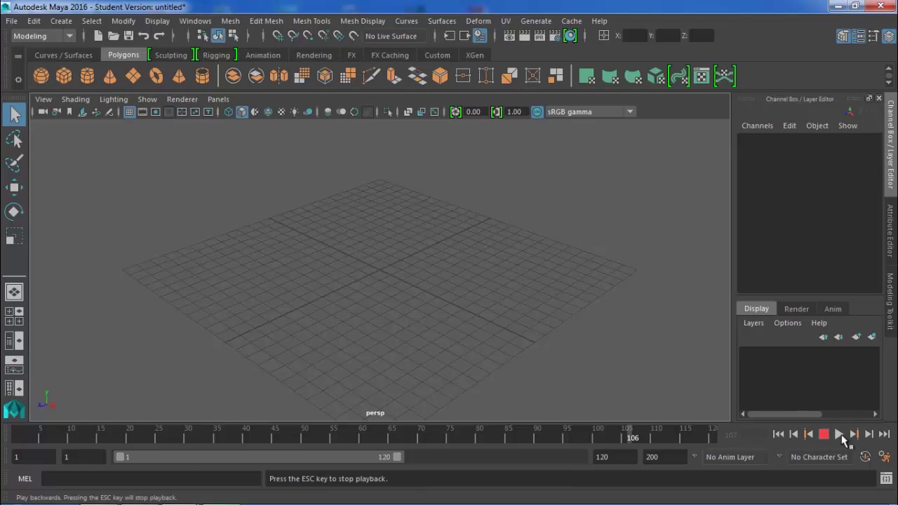
click(839, 435)
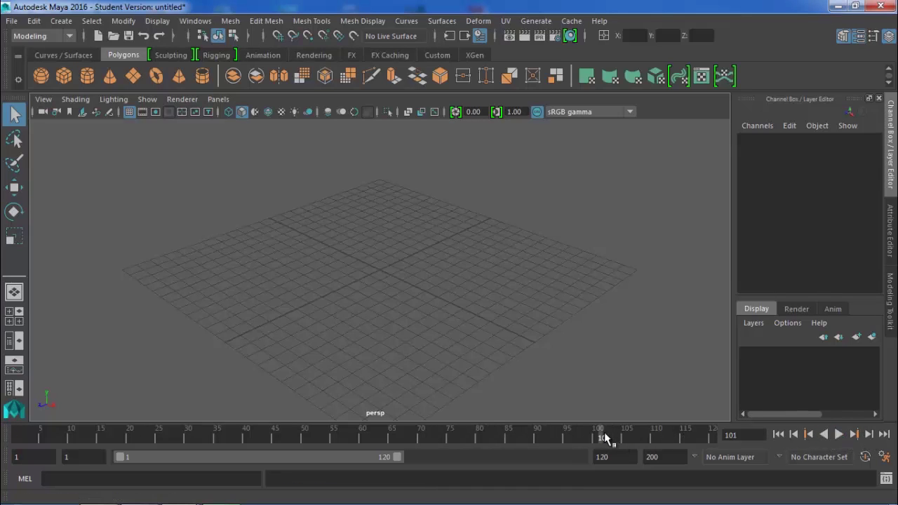
mouse_move(602, 437)
mouse_down()
mouse_move(742, 442)
mouse_move(17, 440)
mouse_up()
Step: Step one frame back and one forward, and jump to the end and the start of the playback range
click(795, 435)
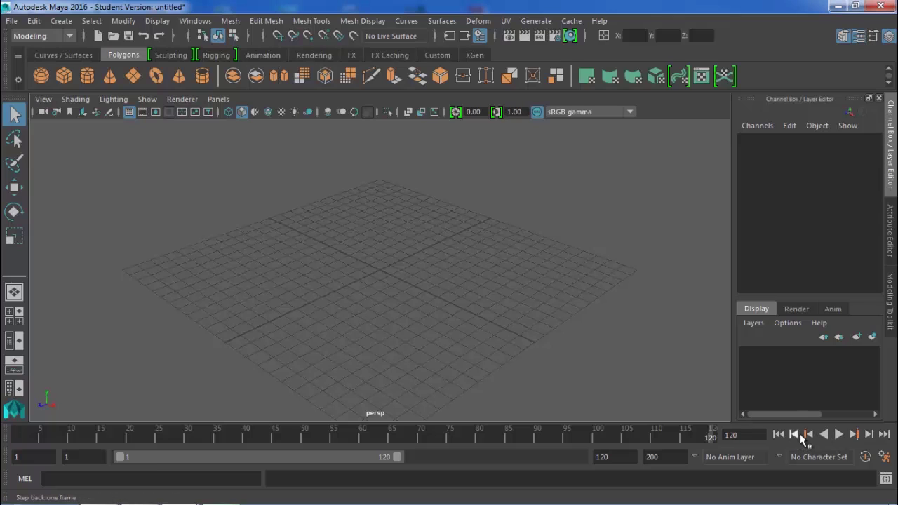
click(868, 435)
click(885, 434)
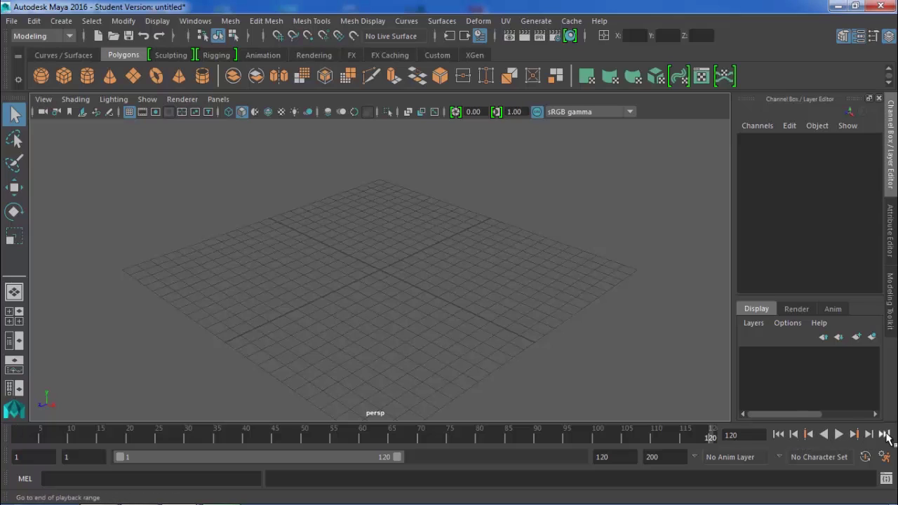
click(779, 435)
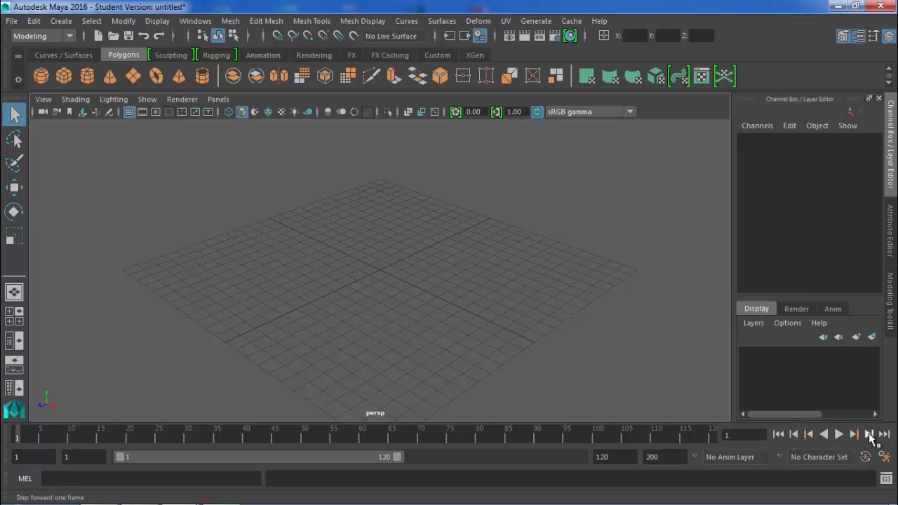
Step: Advance one frame at a time to frame 8, and return to the start of the playback range
click(870, 434)
click(870, 435)
click(869, 435)
click(869, 435)
click(869, 435)
click(870, 434)
click(870, 434)
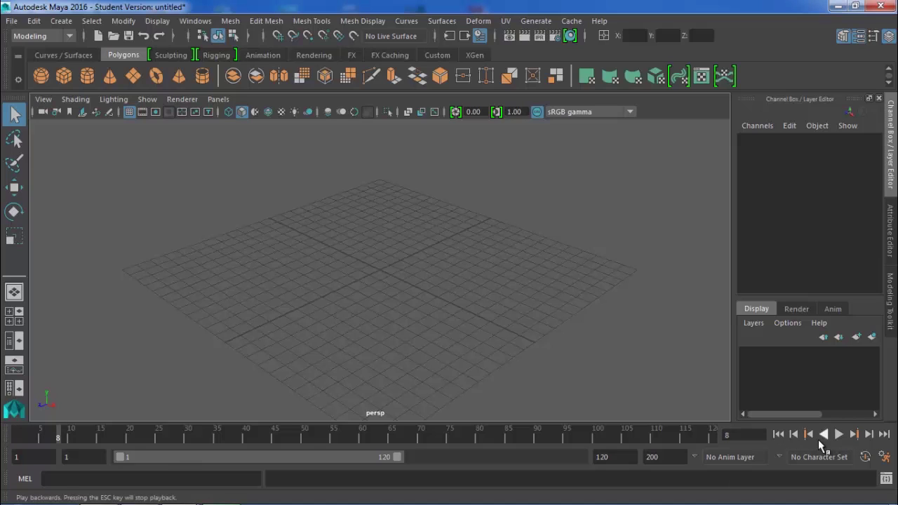
click(779, 435)
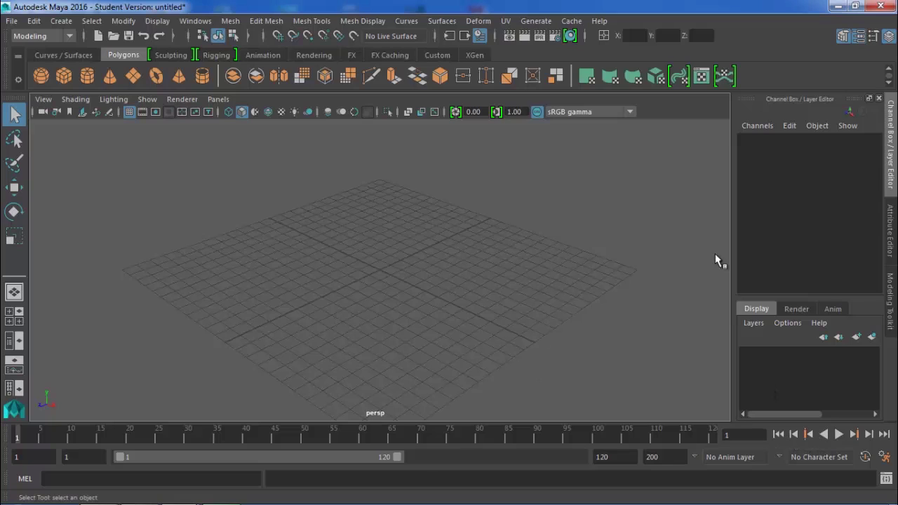
Step: Open the animation preferences, look through the Interface, Display, Settings and UI Elements categories, and close them without saving
click(885, 457)
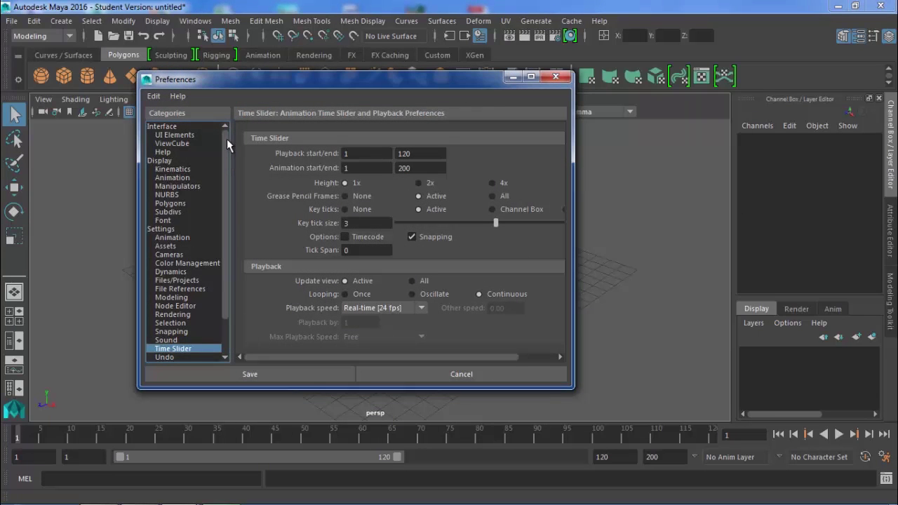
drag(227, 139, 235, 247)
scroll(176, 337, up, 2)
click(163, 127)
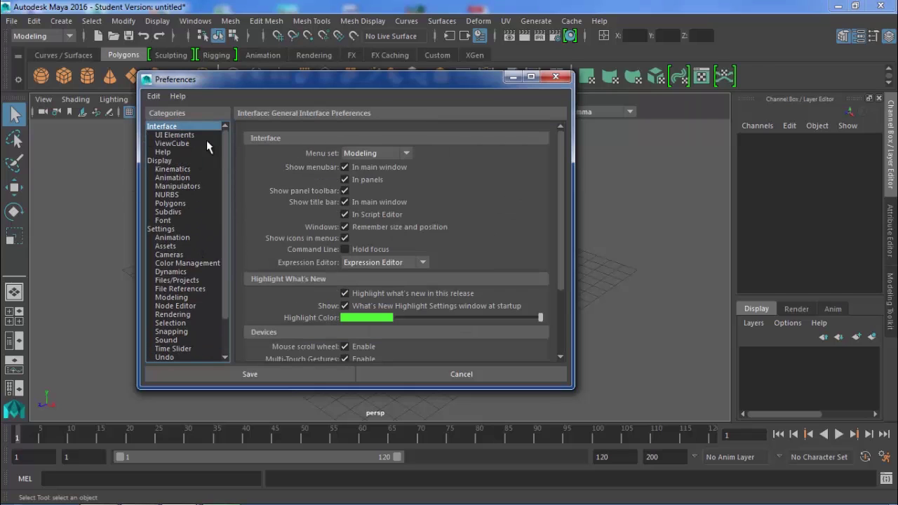
click(166, 161)
click(155, 229)
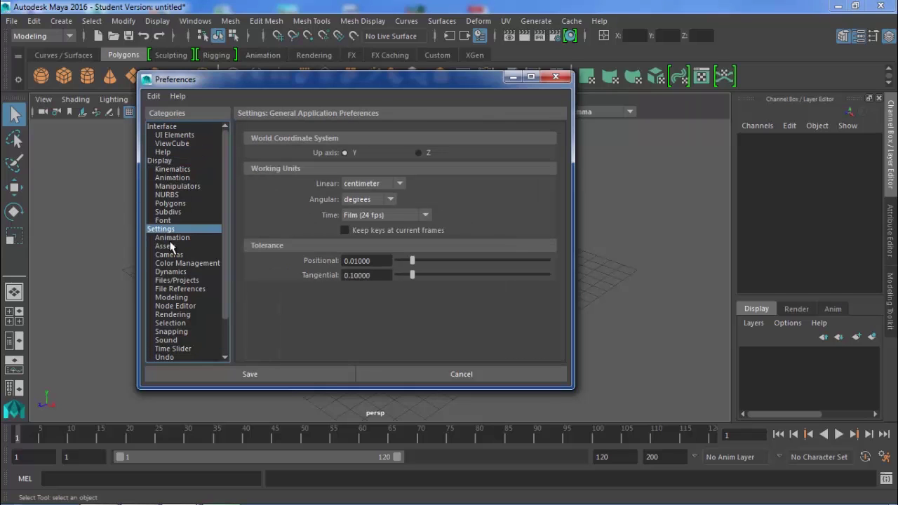
scroll(172, 270, down, 2)
scroll(174, 274, up, 2)
click(174, 135)
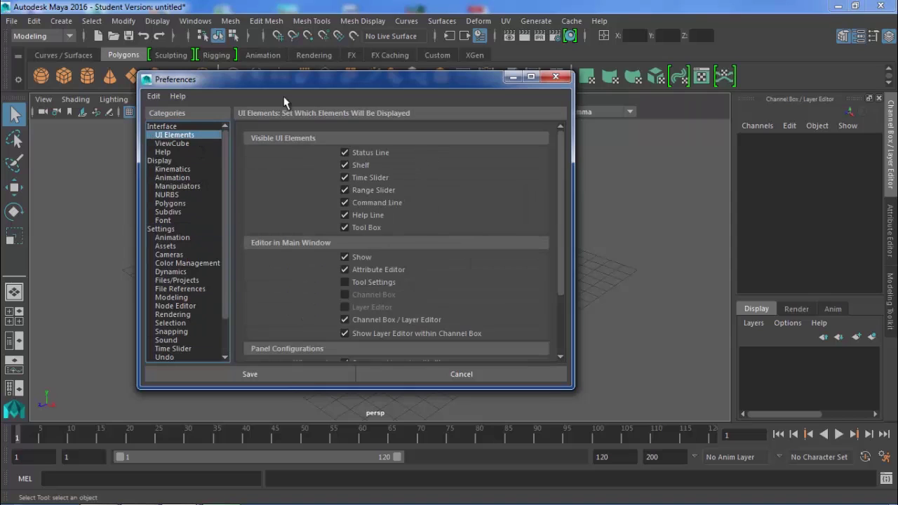
click(169, 126)
click(556, 77)
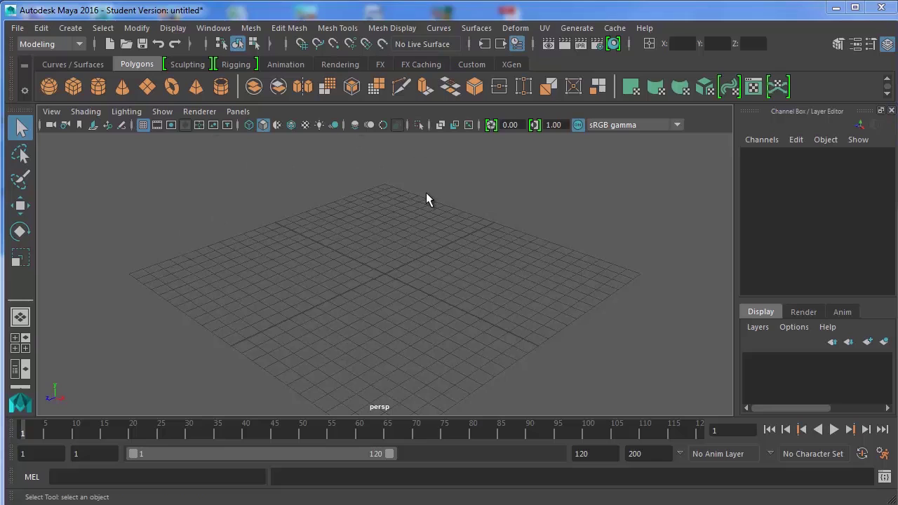
Step: Activate the Polygon Cube tool and turn off Interactive Creation for polygon primitives
click(73, 28)
click(65, 28)
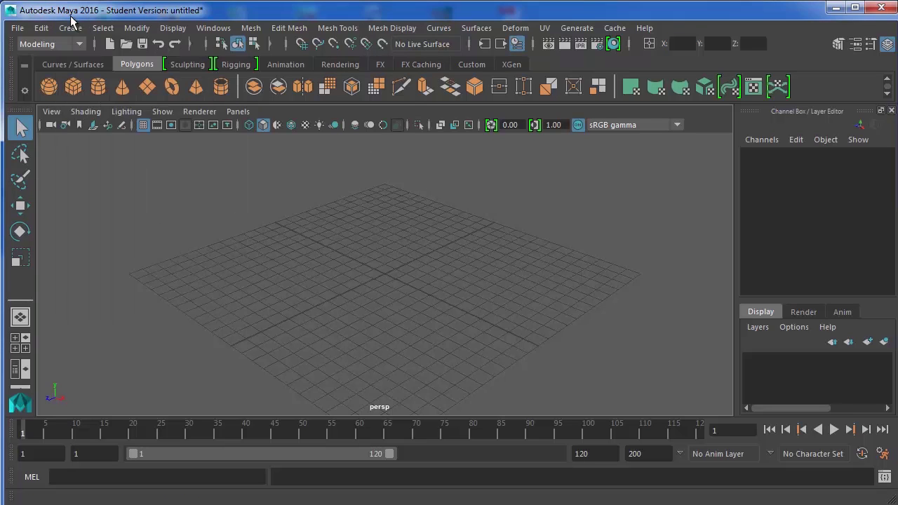
click(74, 87)
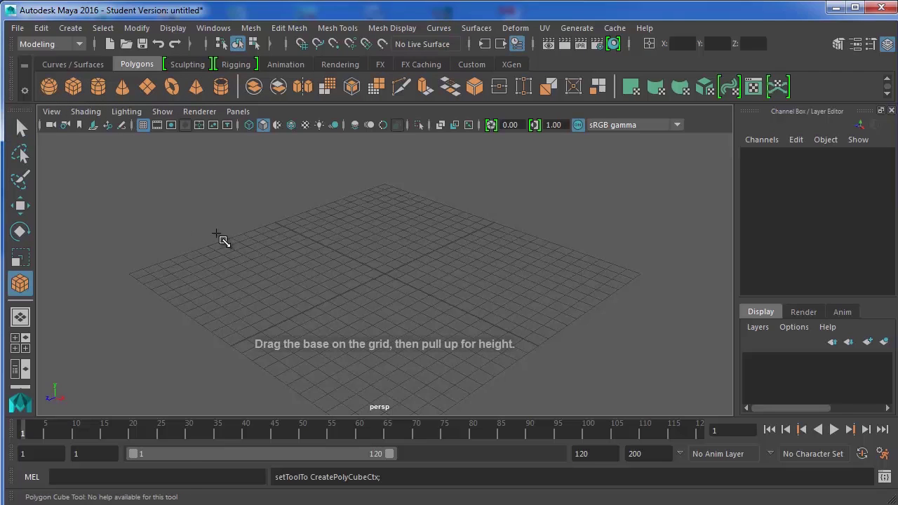
click(82, 32)
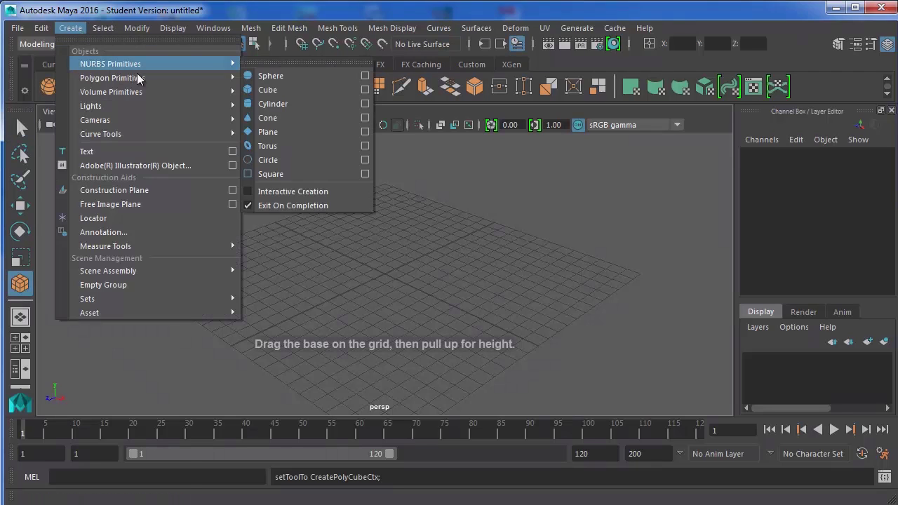
mouse_move(208, 76)
click(293, 263)
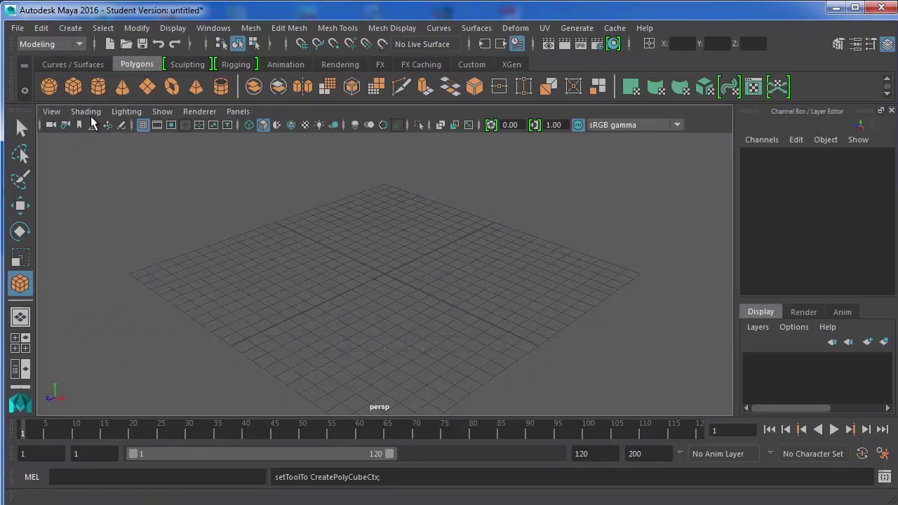
Step: Create a default polygon cube at the grid's origin
click(74, 85)
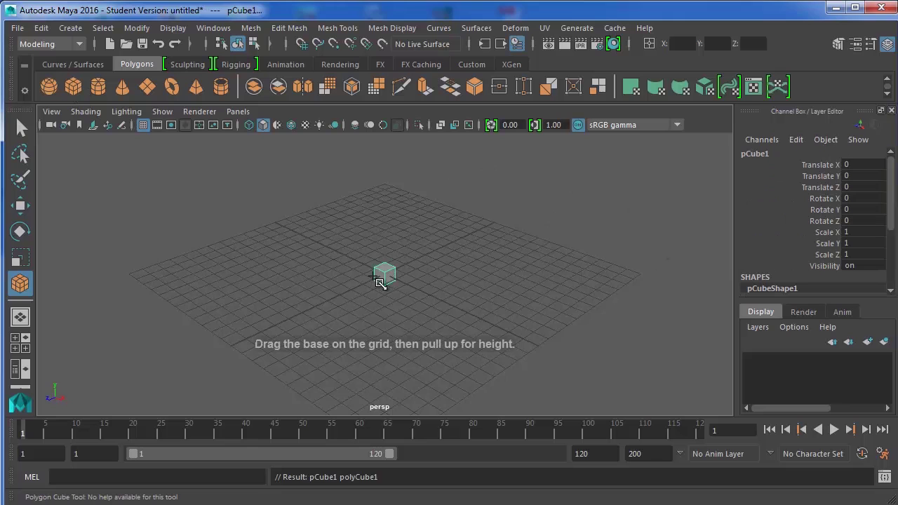
scroll(383, 280, up, 3)
scroll(383, 281, up, 2)
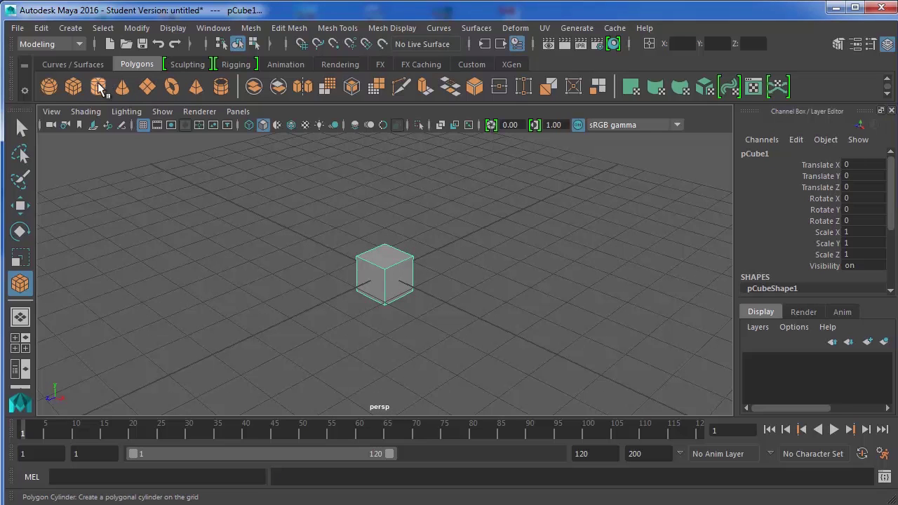
drag(385, 311, 690, 260)
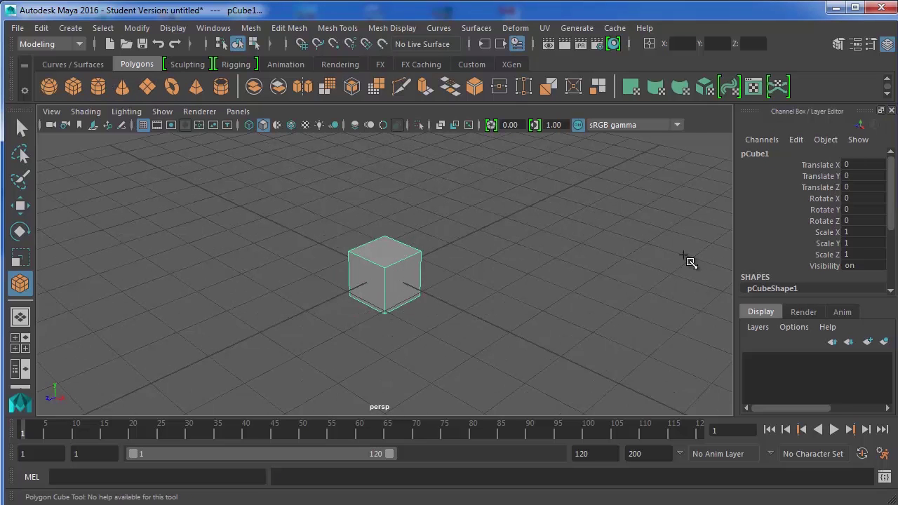
Step: Open the cube's Scale X value for editing, leave it without entering anything, and activate the Select Tool
click(828, 233)
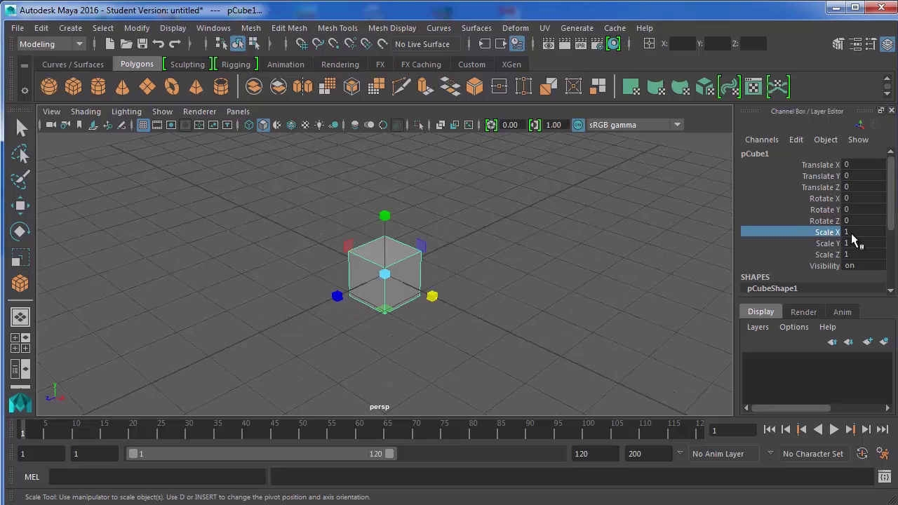
double_click(848, 233)
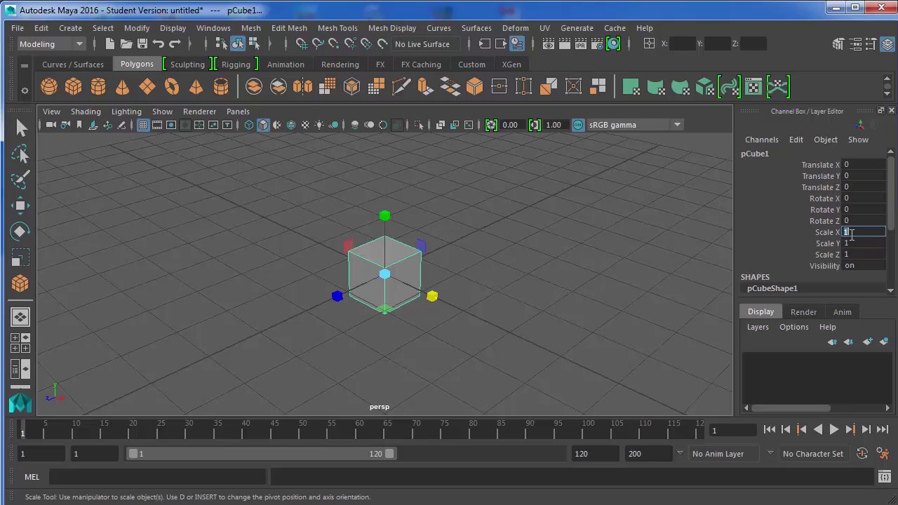
key(y)
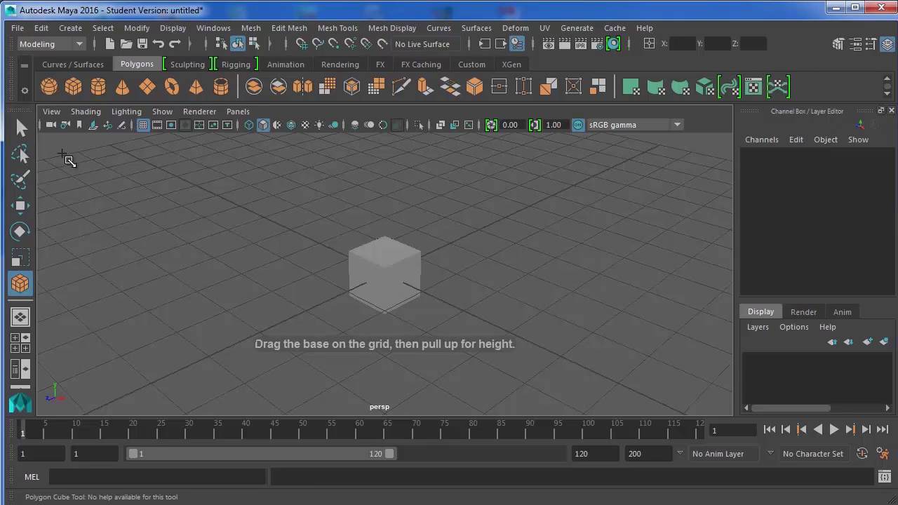
click(21, 127)
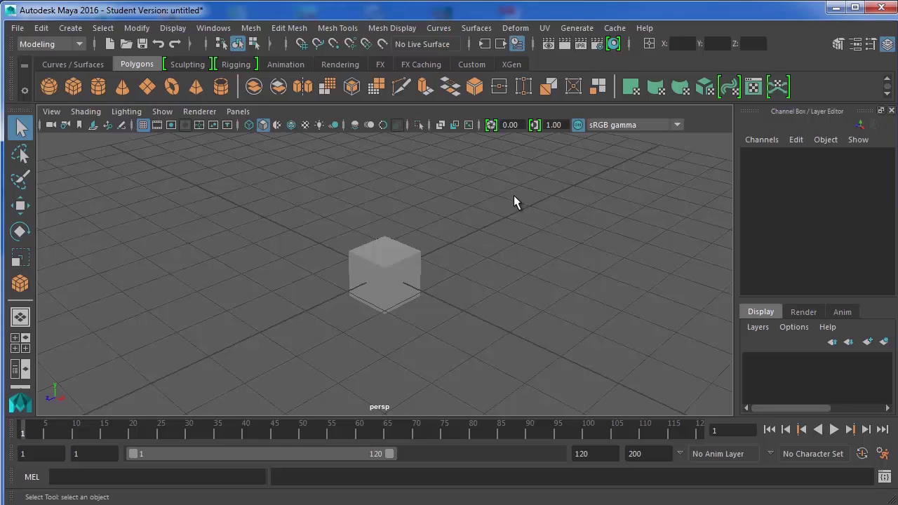
Step: Pan, orbit and zoom the perspective view to examine the cube from different angles and distances
alt+middle_drag(517, 201, 509, 217)
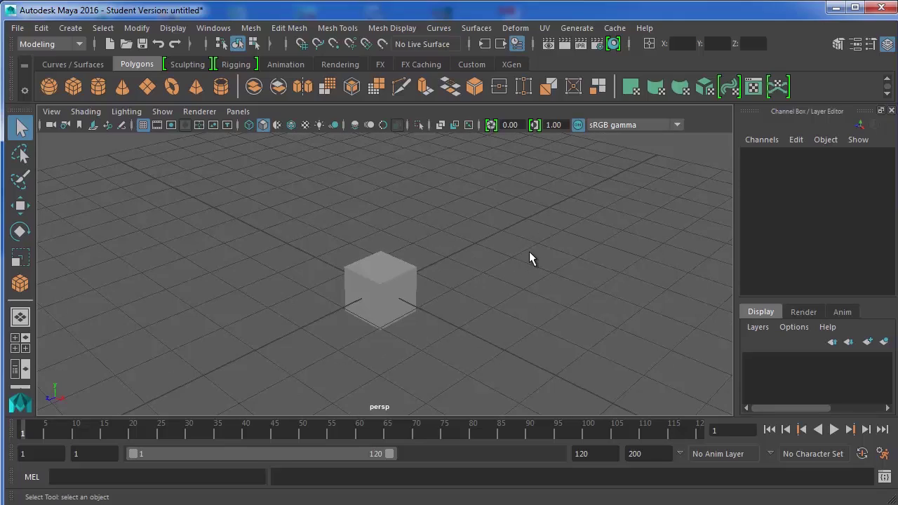
alt+drag(529, 252, 558, 247)
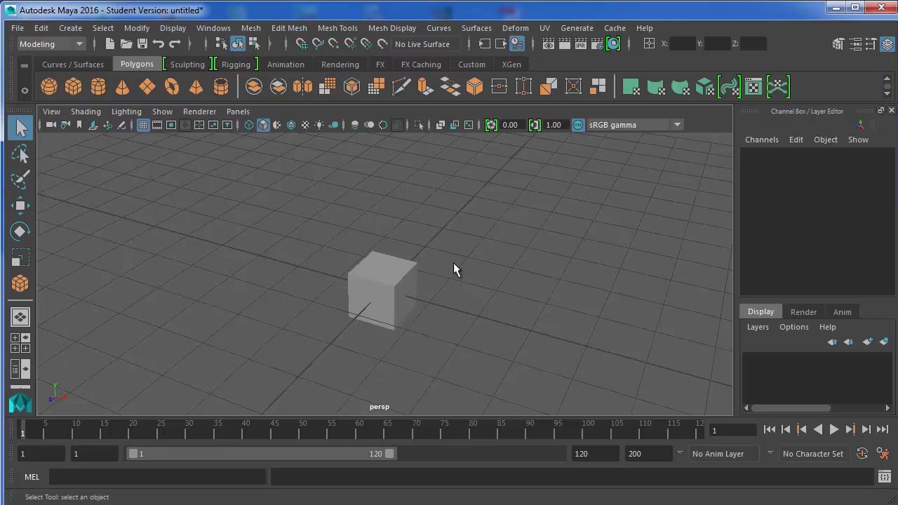
alt+right_drag(449, 289, 428, 399)
alt+right_drag(438, 368, 465, 114)
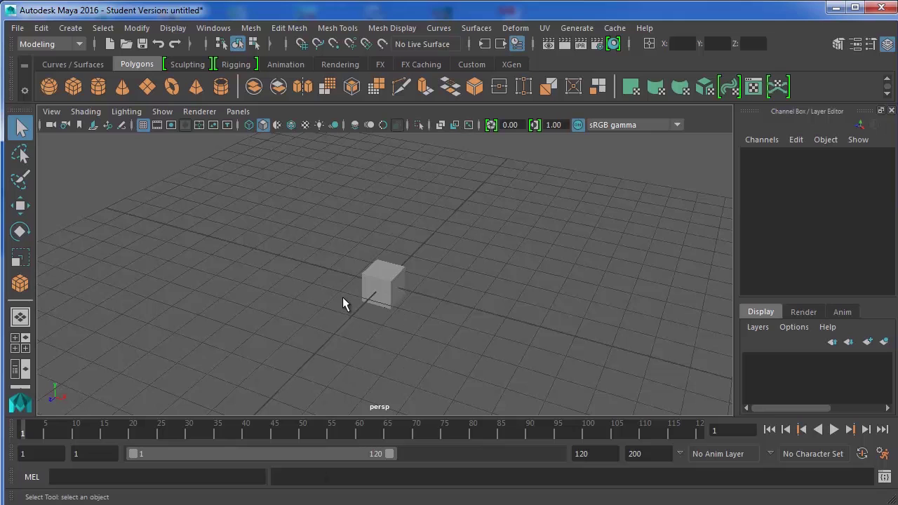
scroll(382, 297, up, 5)
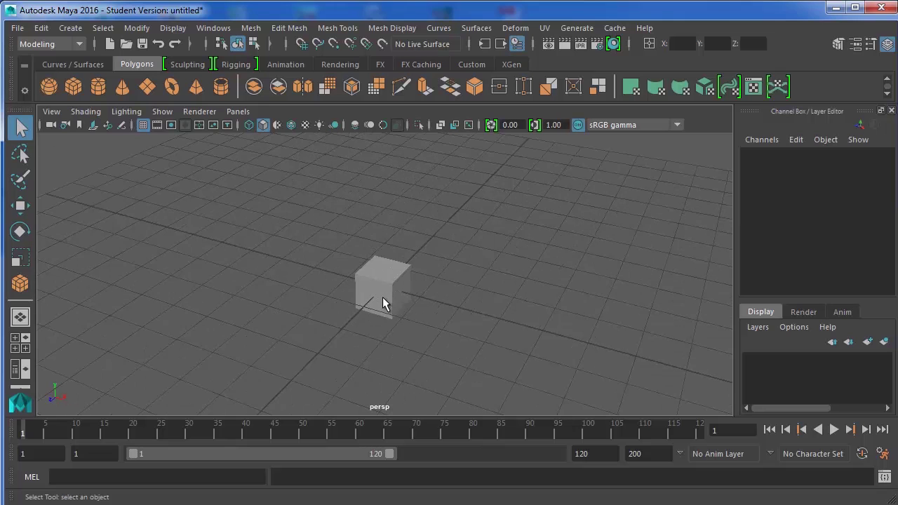
scroll(383, 297, down, 7)
scroll(384, 299, up, 7)
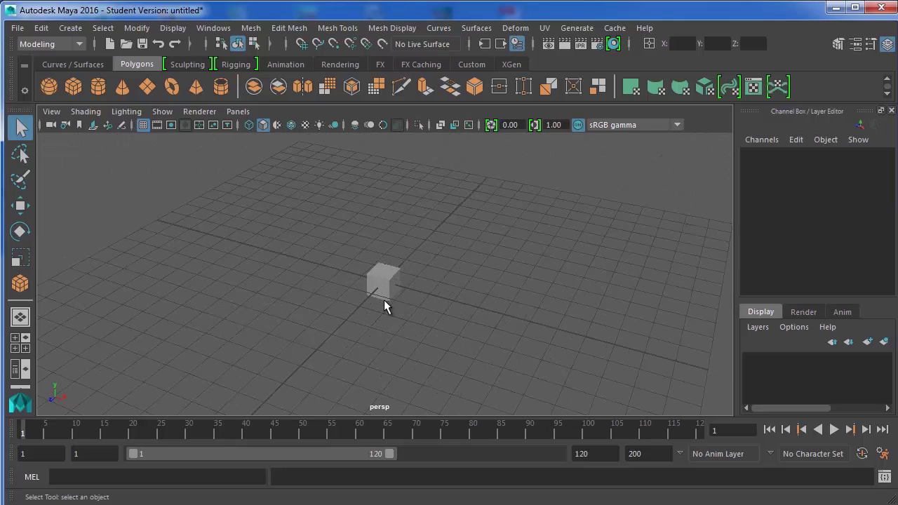
scroll(384, 302, down, 10)
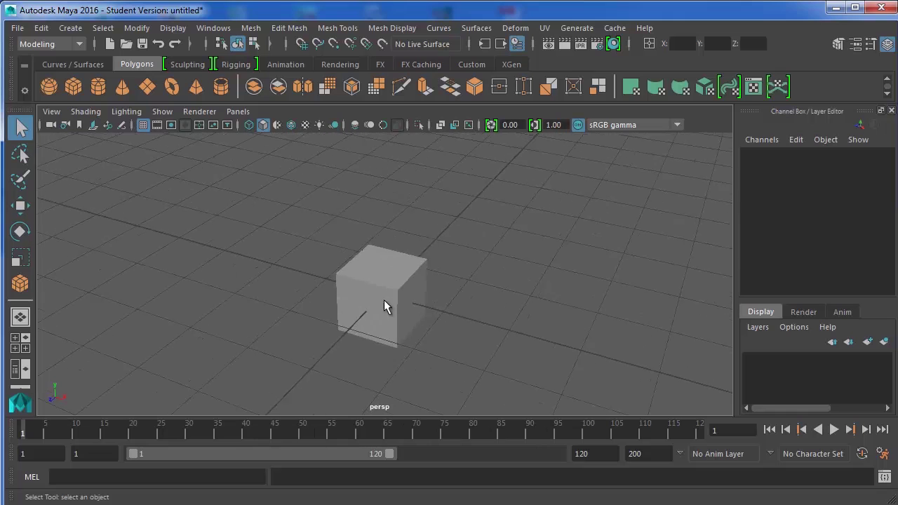
scroll(390, 311, up, 5)
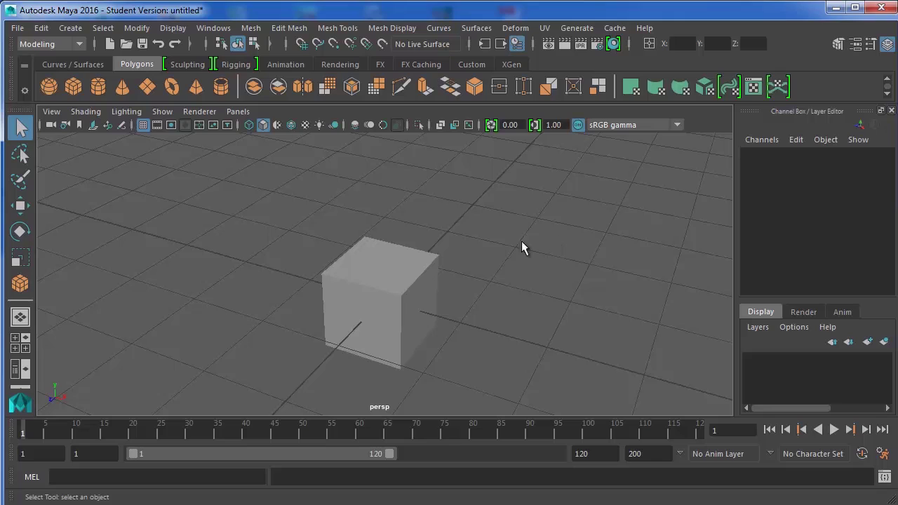
Step: Try marquee selections across the perspective view and over the cube, and clear the selection
drag(427, 212, 286, 207)
mouse_move(245, 244)
right_down()
mouse_move(254, 196)
mouse_move(292, 172)
mouse_move(353, 217)
right_up()
drag(483, 307, 300, 250)
mouse_move(561, 291)
mouse_down()
mouse_move(470, 239)
mouse_move(181, 233)
mouse_move(427, 415)
mouse_move(555, 301)
mouse_up()
mouse_move(555, 301)
right_down()
mouse_move(554, 294)
mouse_move(525, 340)
right_up()
mouse_move(579, 245)
mouse_down()
mouse_move(377, 185)
mouse_move(271, 321)
mouse_up()
mouse_move(341, 387)
mouse_down()
mouse_move(501, 426)
mouse_move(581, 247)
mouse_up()
mouse_move(394, 172)
mouse_down()
mouse_move(644, 373)
mouse_move(582, 245)
mouse_up()
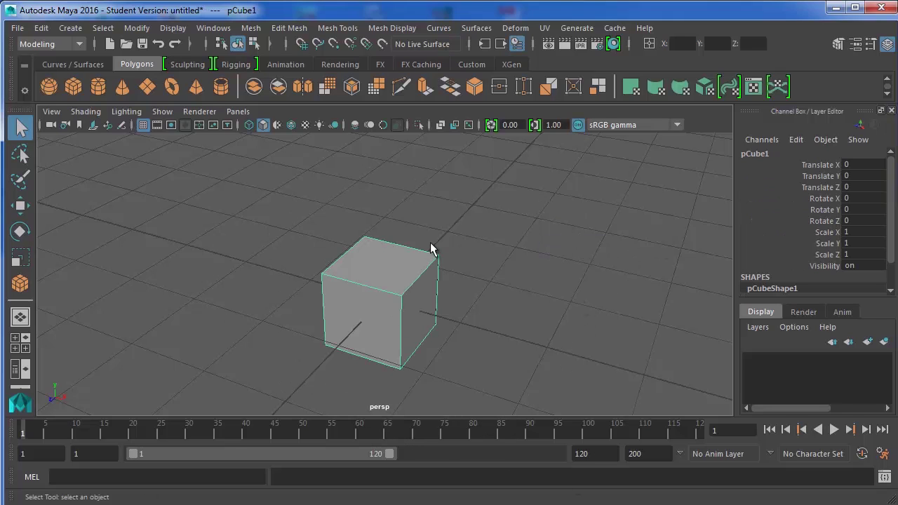
click(449, 183)
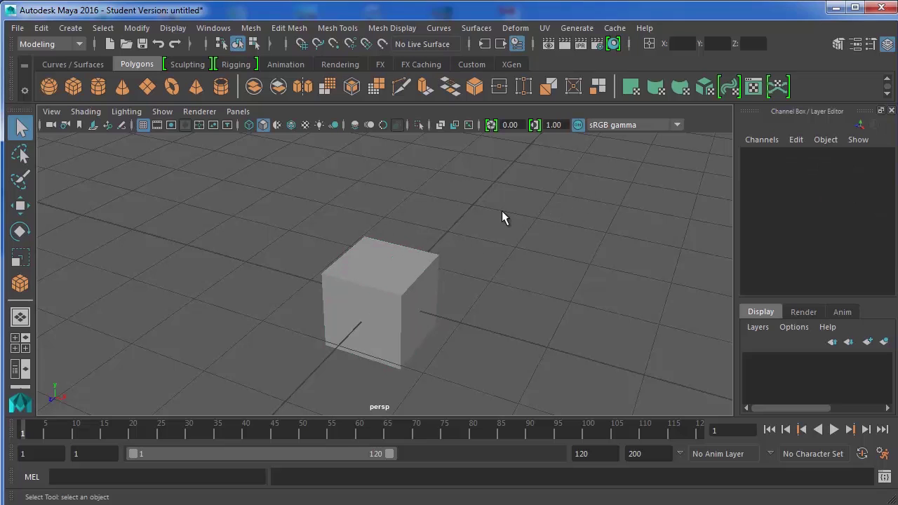
Step: Frame all objects in the perspective view using Frame All
scroll(496, 225, down, 5)
scroll(444, 270, up, 3)
alt+drag(430, 285, 531, 271)
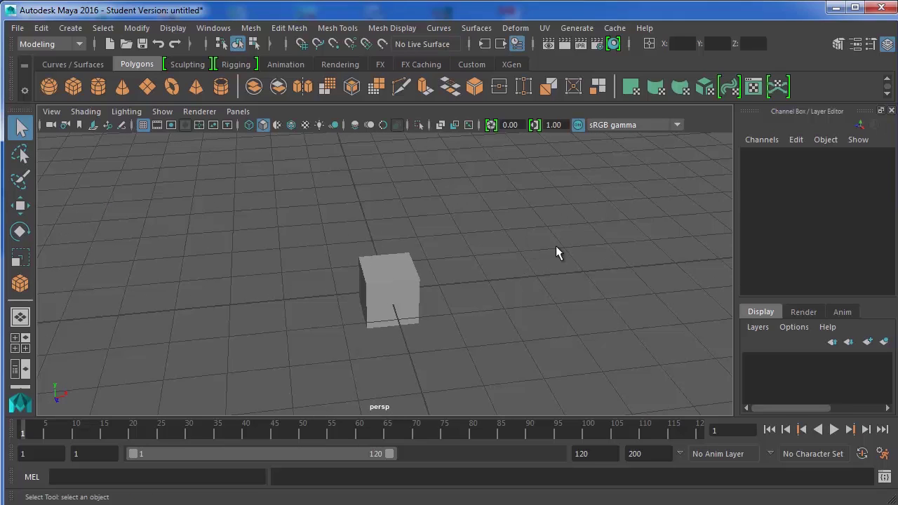
alt+drag(528, 295, 327, 275)
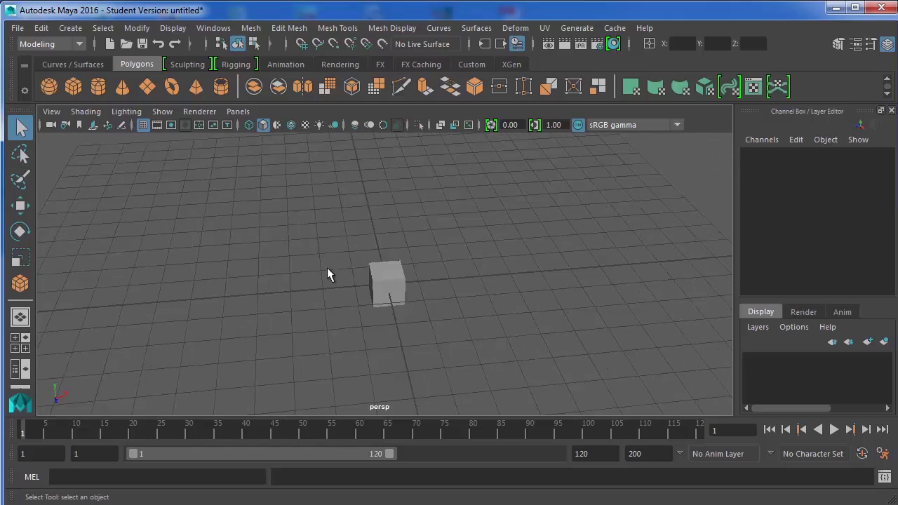
alt+drag(432, 266, 364, 210)
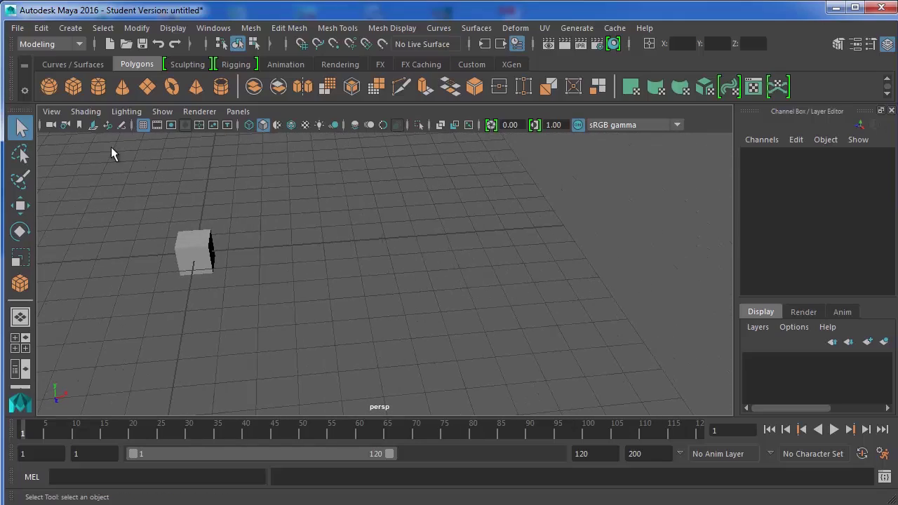
click(52, 113)
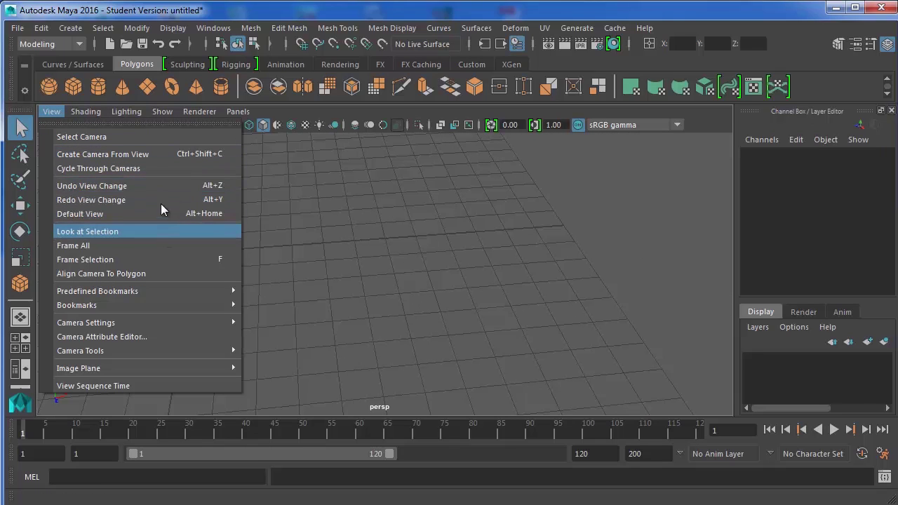
click(111, 247)
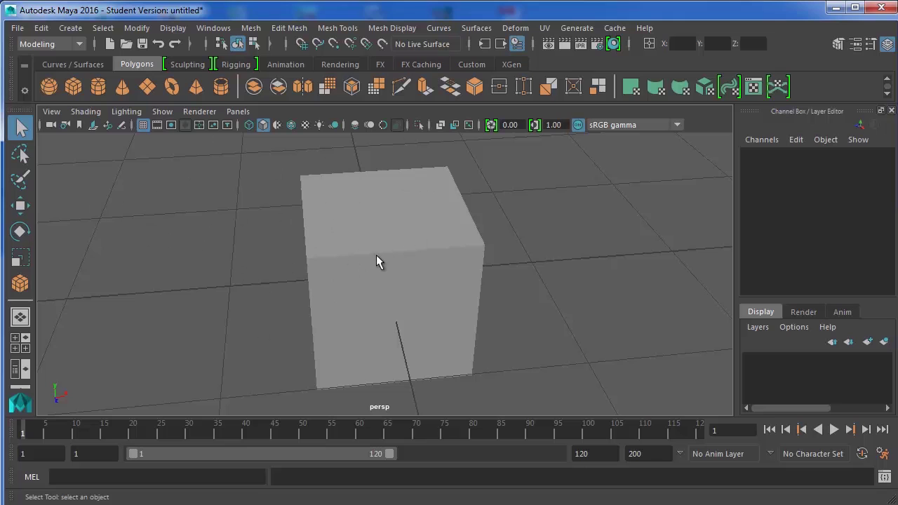
click(51, 111)
click(162, 111)
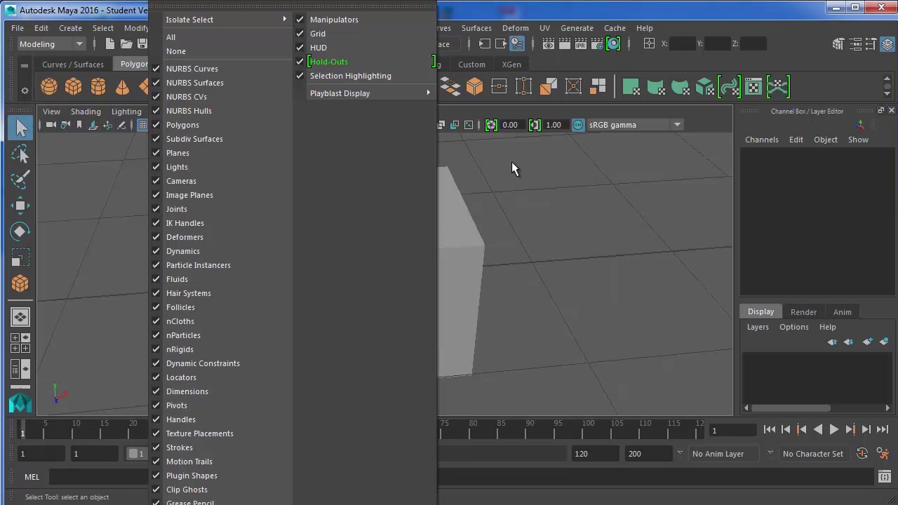
click(512, 163)
Step: Move the cube off-centre, refit it in the perspective view, and look over the camera view commands
scroll(535, 221, down, 10)
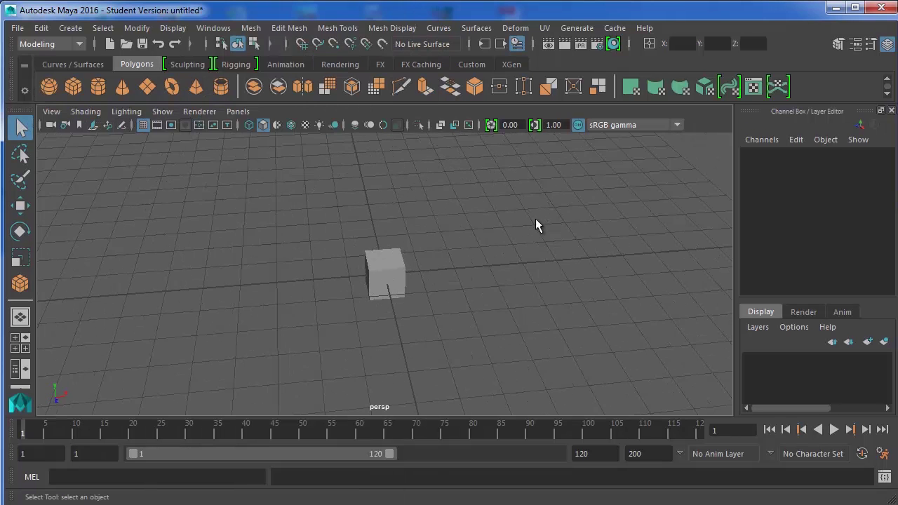
scroll(537, 223, up, 4)
alt+drag(541, 221, 291, 240)
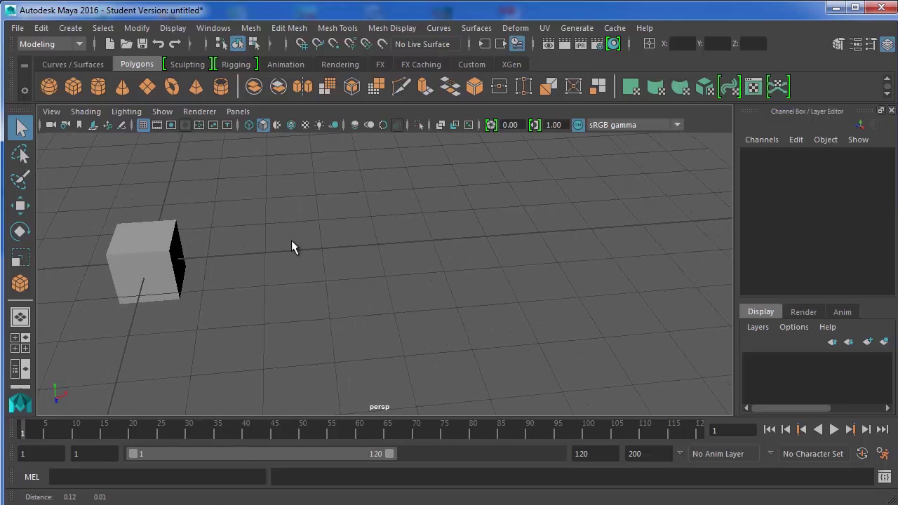
click(55, 118)
click(92, 258)
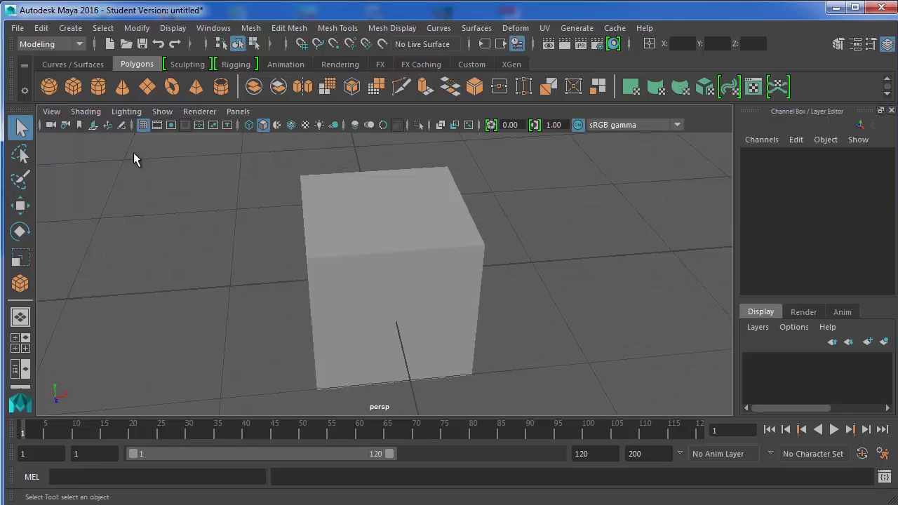
click(51, 112)
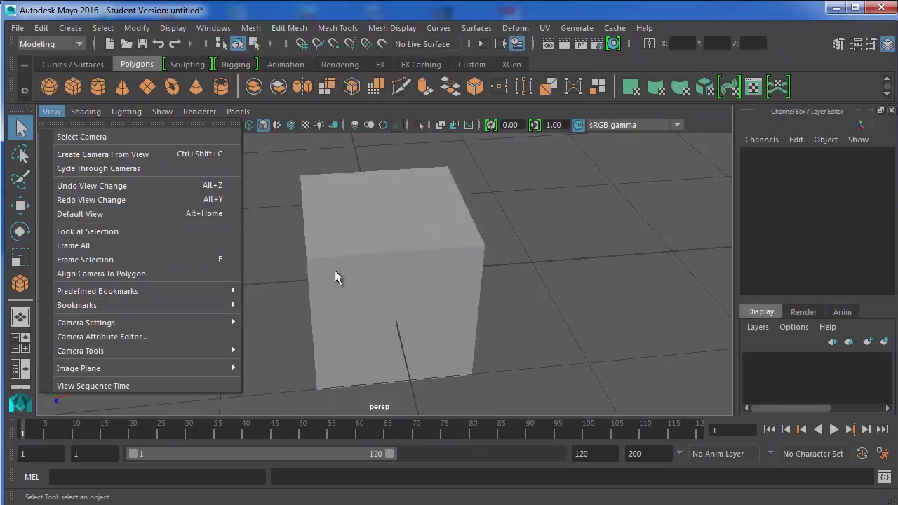
click(472, 177)
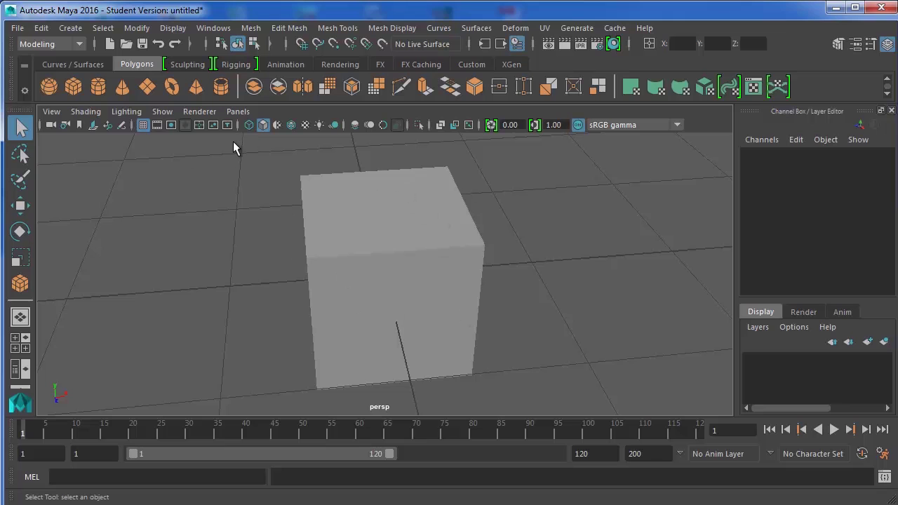
Step: Toggle the grid display in the perspective view several times and leave the grid hidden
scroll(189, 193, down, 10)
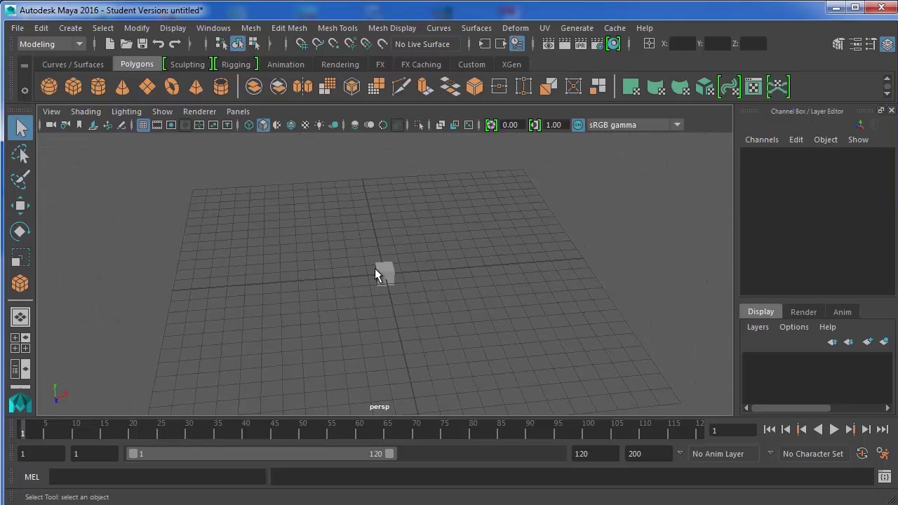
alt+drag(375, 269, 393, 239)
click(142, 127)
click(143, 126)
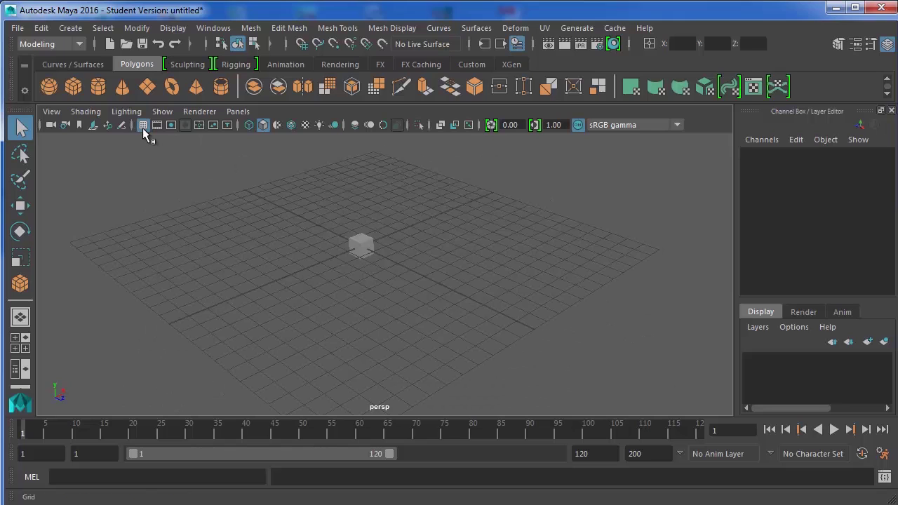
click(143, 127)
click(143, 127)
click(142, 126)
click(142, 127)
click(143, 126)
click(142, 126)
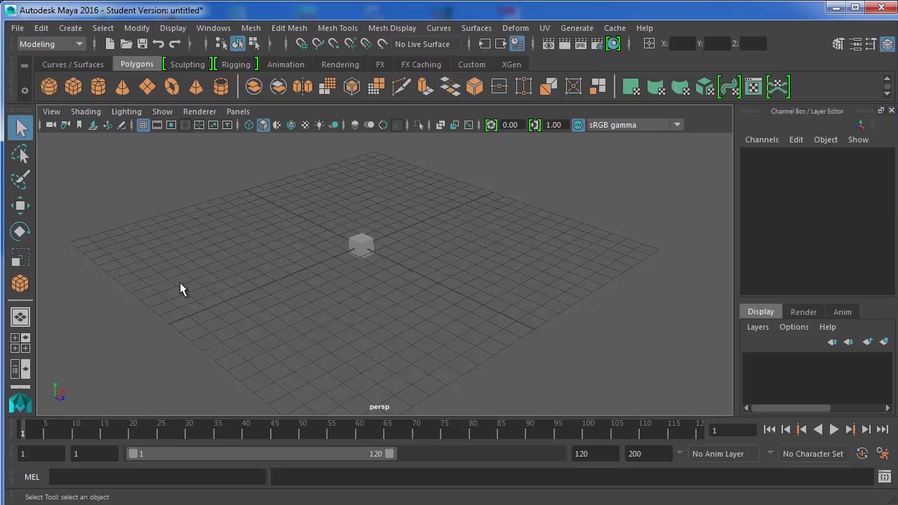
click(143, 125)
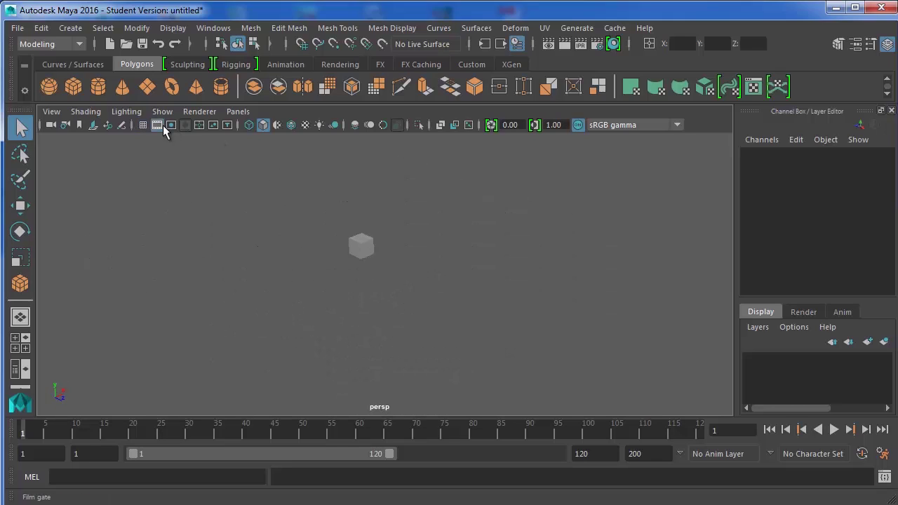
Step: Toggle the film gate on and off in the perspective view, and replace it with the resolution gate
click(163, 124)
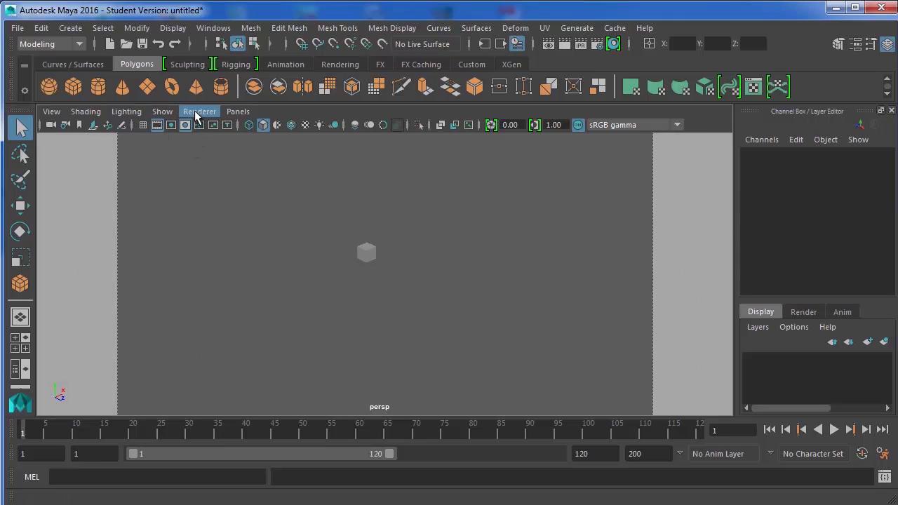
click(157, 127)
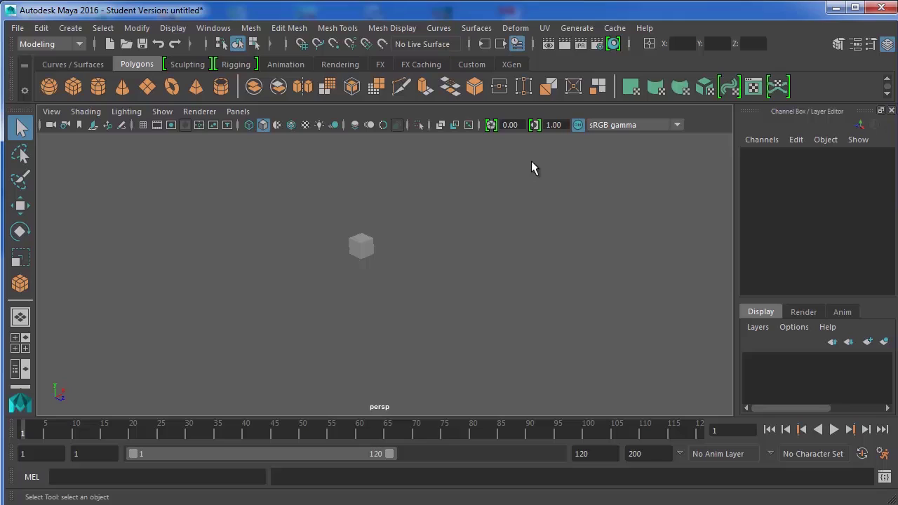
click(156, 124)
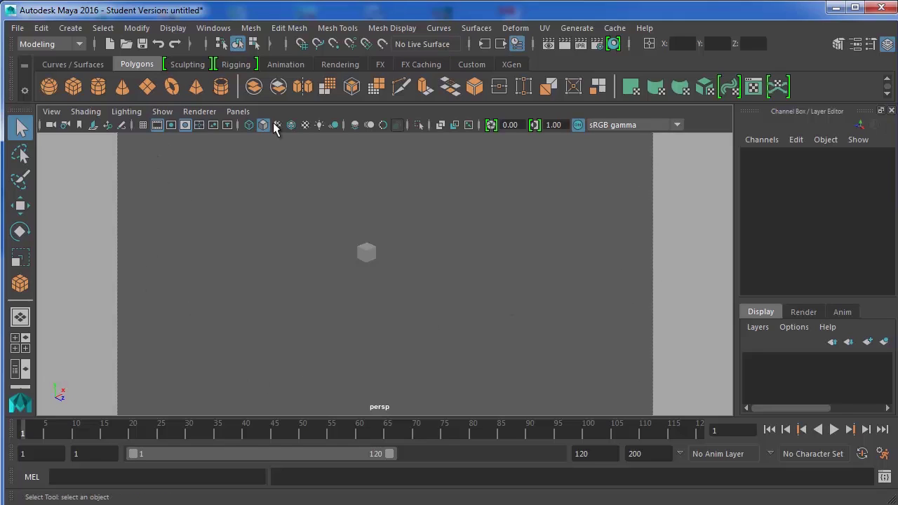
click(171, 125)
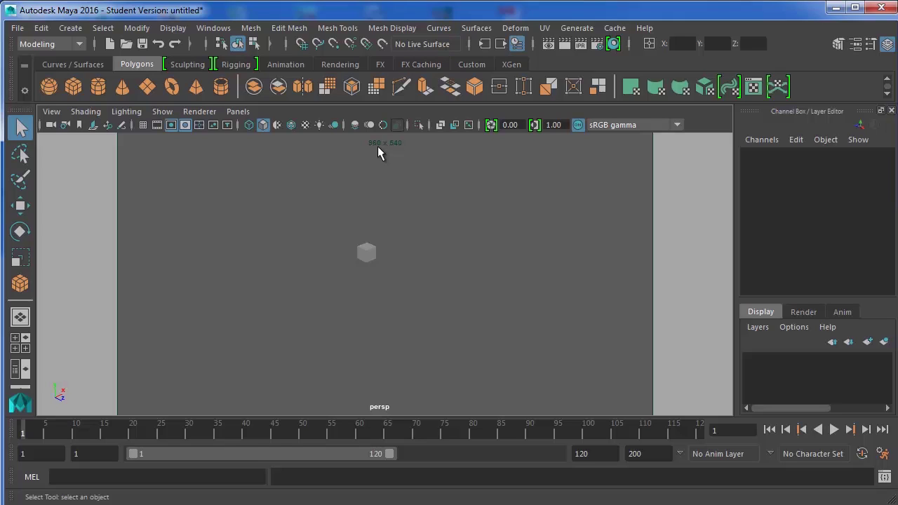
Step: Turn on the field chart, safe action and safe title guides in the perspective view
click(199, 125)
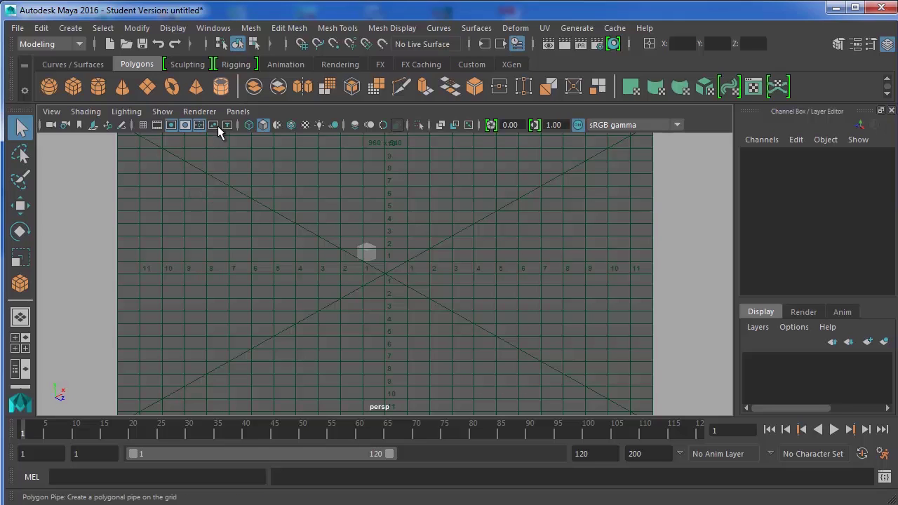
click(217, 125)
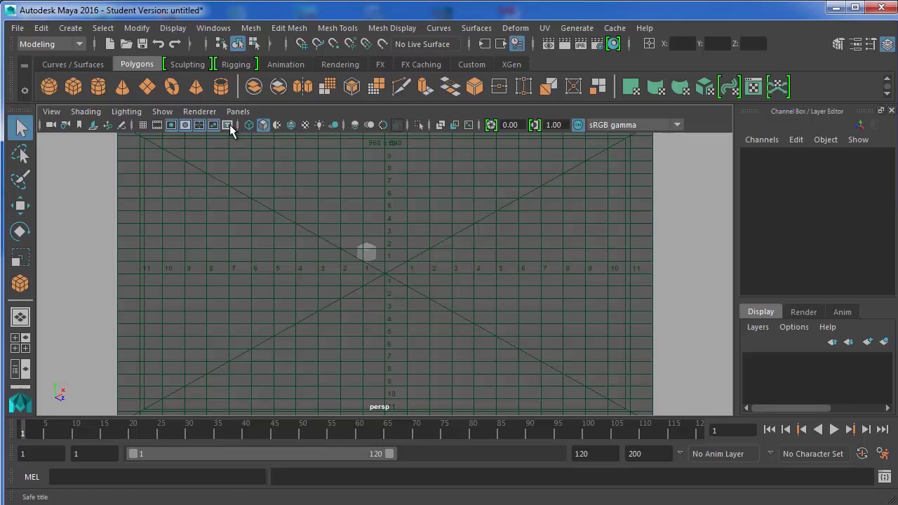
click(227, 124)
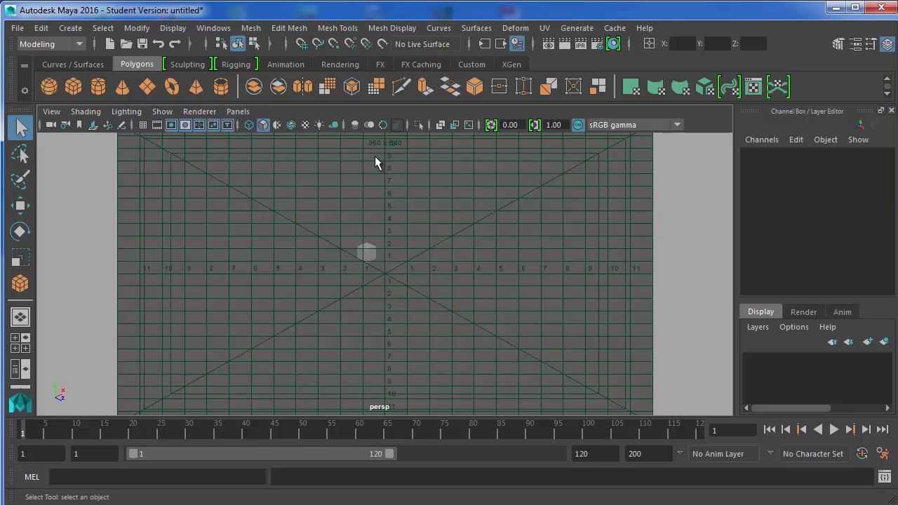
Step: Hide the field chart, safe action and safe title guides in the perspective view, and turn off the resolution gate with its mask
click(199, 125)
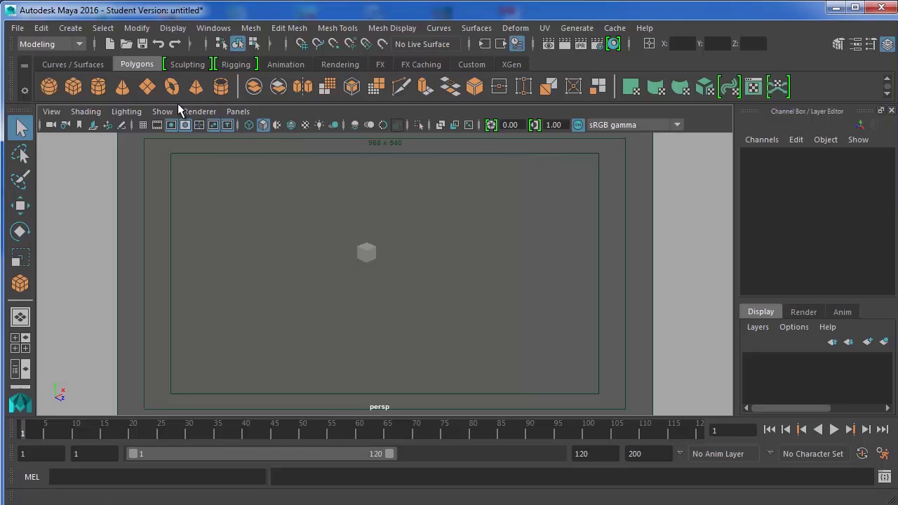
click(214, 126)
click(227, 126)
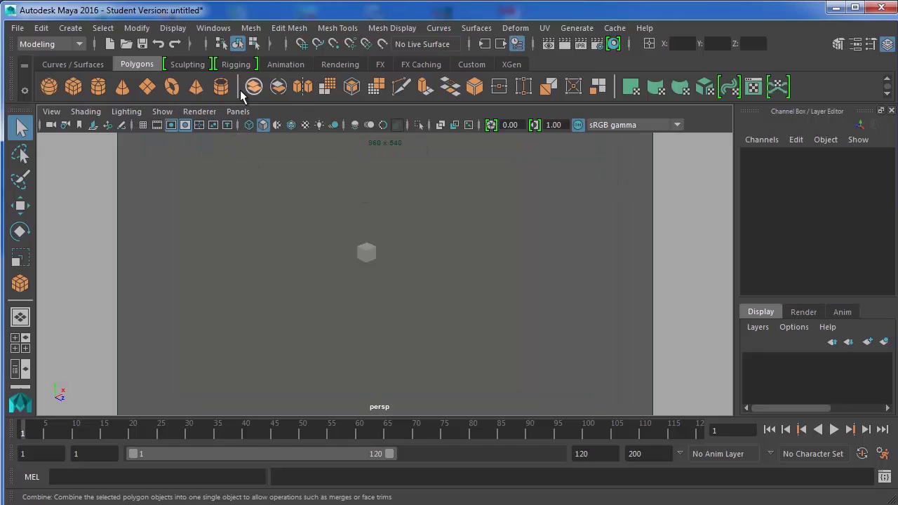
click(227, 127)
click(214, 127)
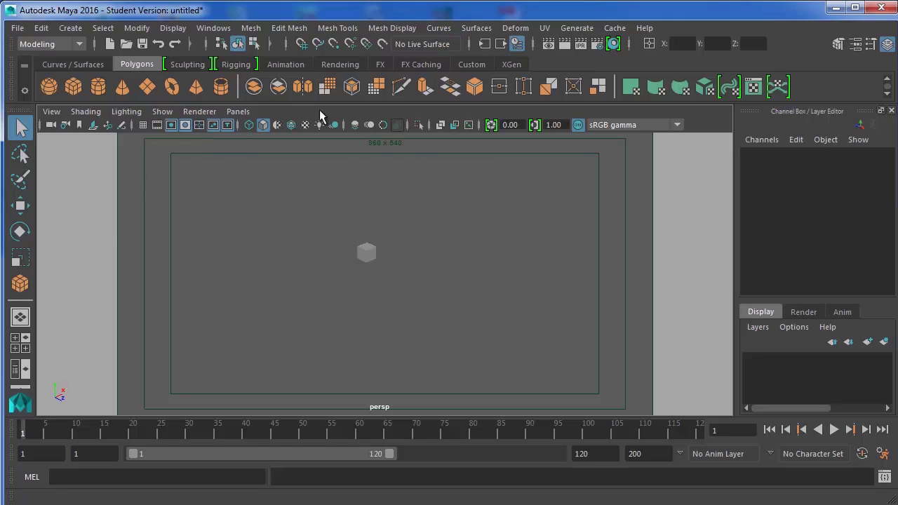
click(226, 125)
click(214, 125)
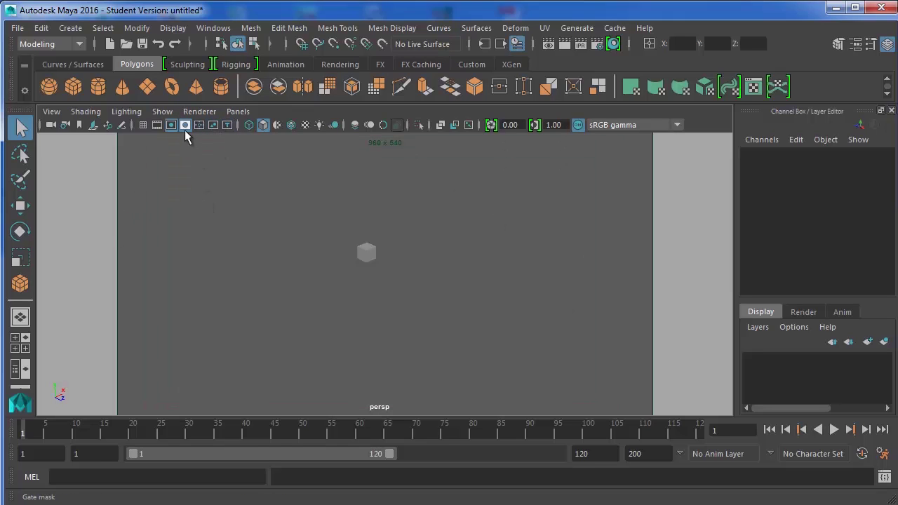
click(184, 125)
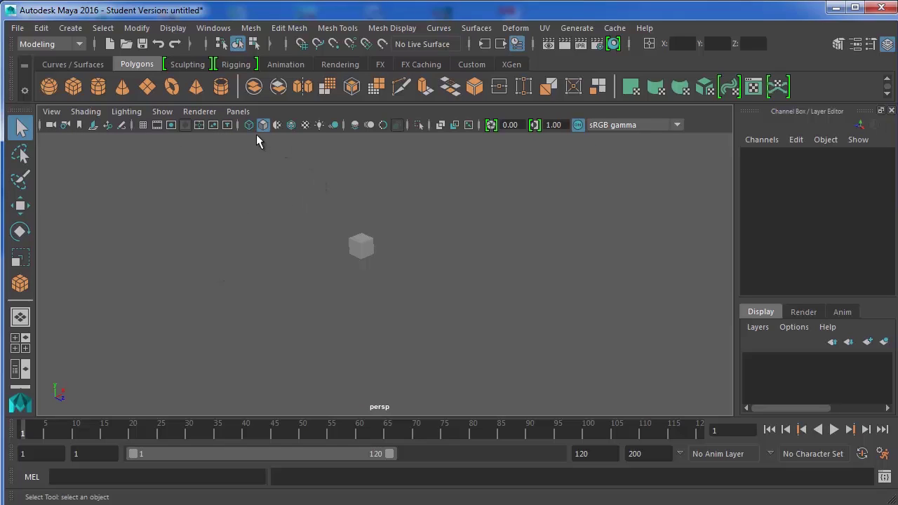
Step: Frame the cube in the perspective view, look over the camera view commands, and select the cube
scroll(353, 238, up, 5)
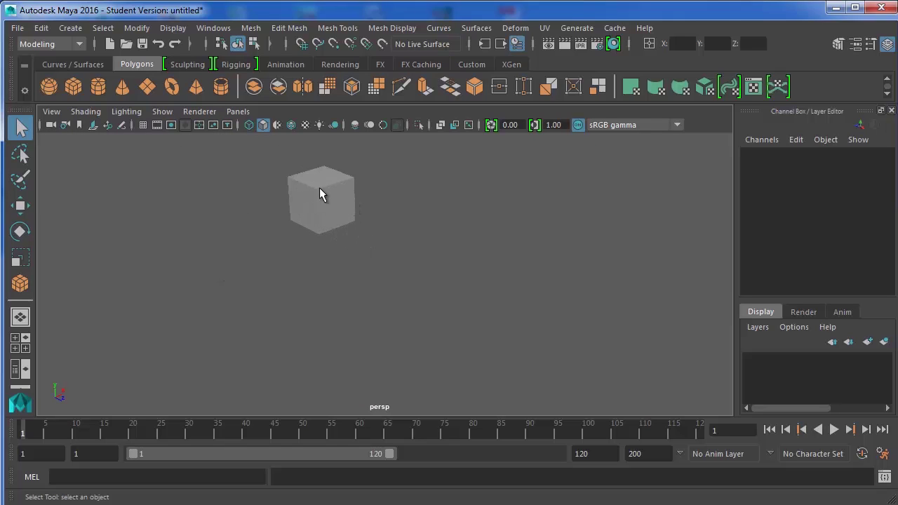
key(f)
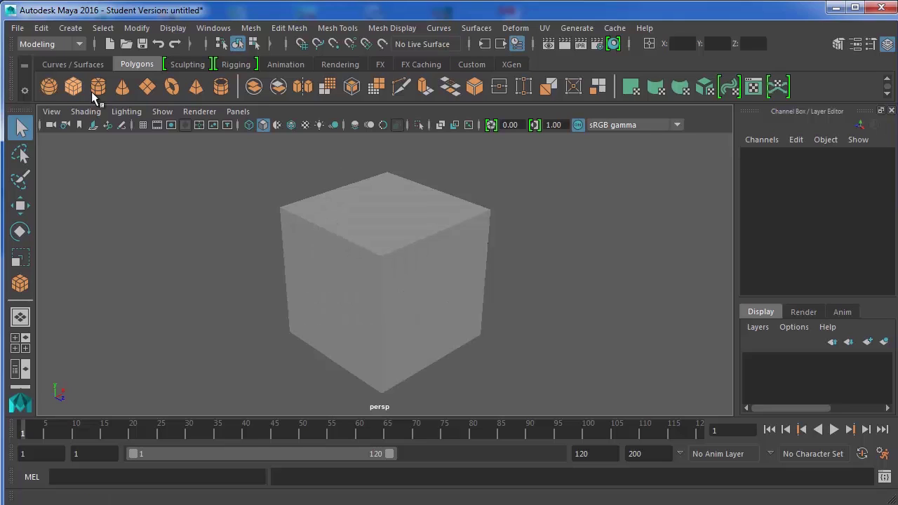
click(54, 112)
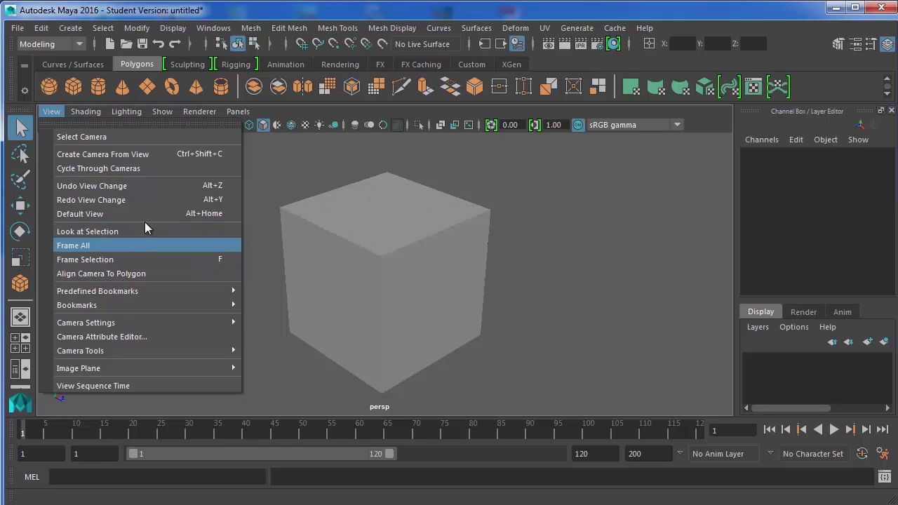
click(61, 114)
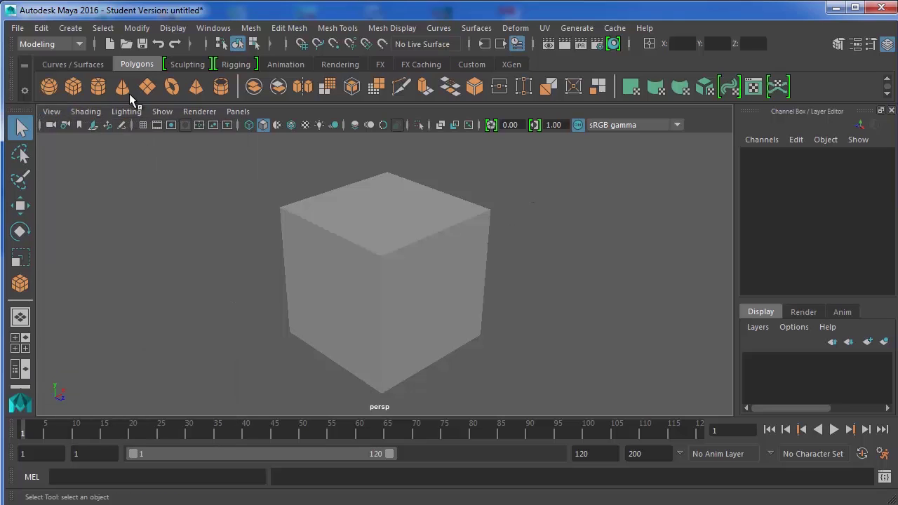
click(51, 111)
click(346, 208)
click(317, 255)
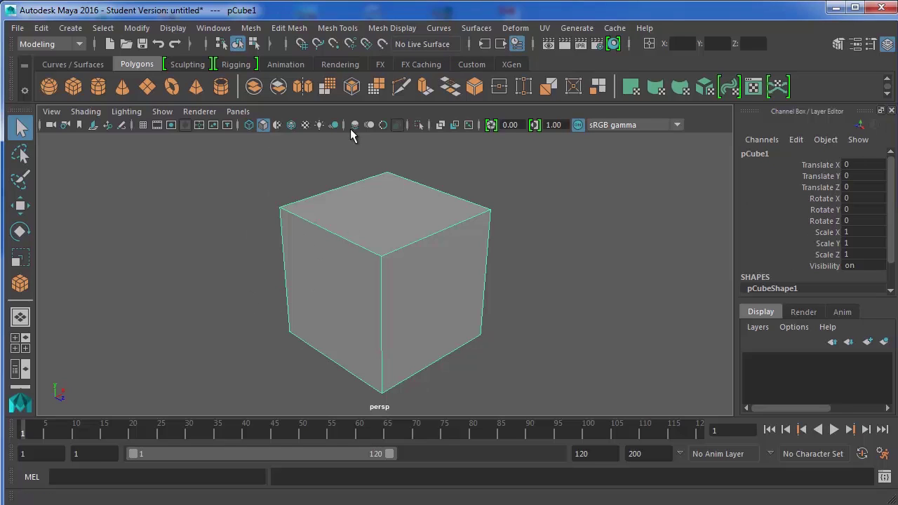
Step: Compare the cube in wireframe, smooth shading and default material, and leave it smooth shaded with wireframe on shaded enabled
click(249, 125)
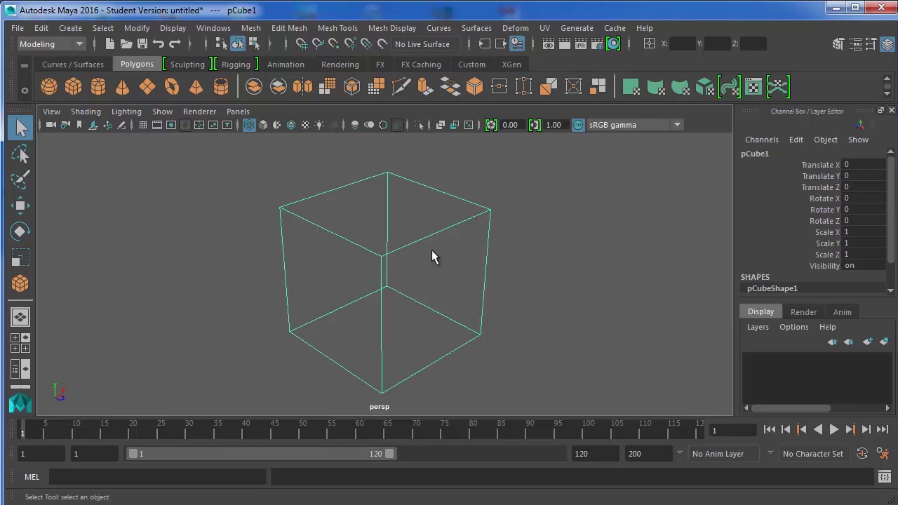
click(263, 125)
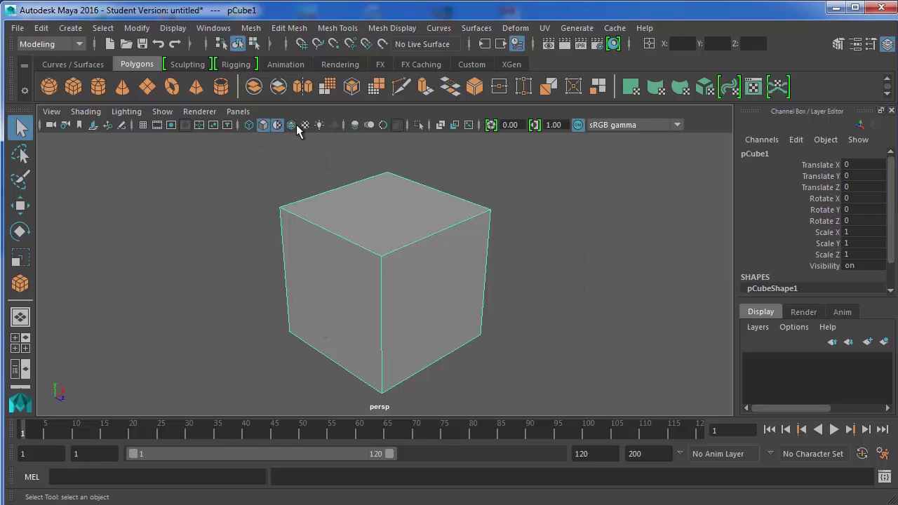
click(276, 125)
click(277, 125)
click(265, 129)
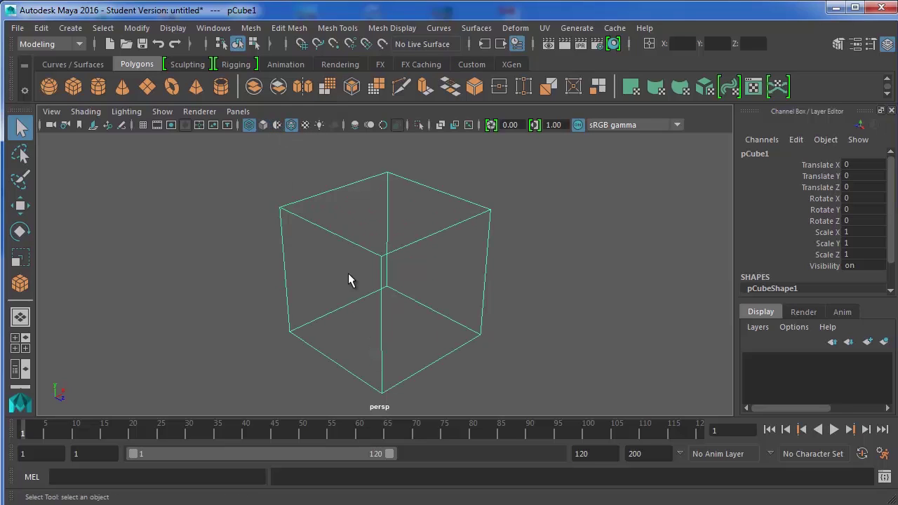
click(266, 125)
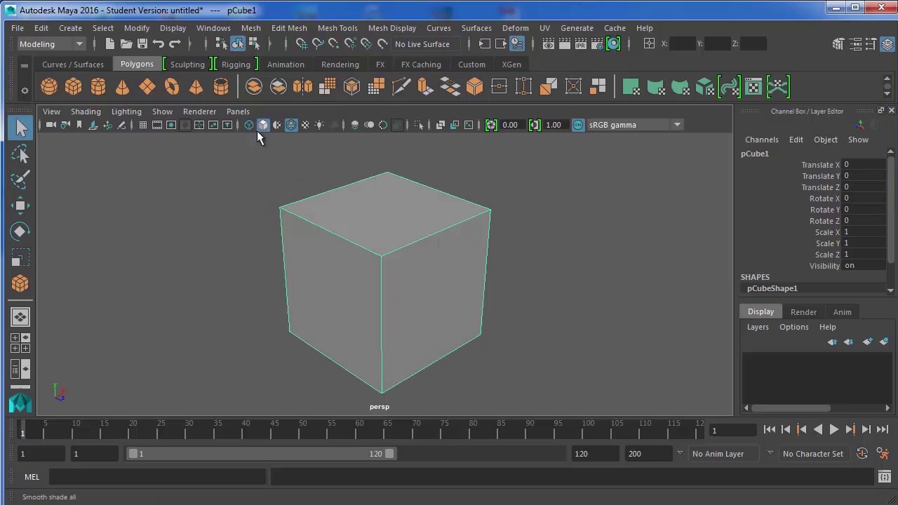
Step: Set the cube's Subdivisions Width and Subdivisions Height to 3, and deselect the cube
scroll(844, 241, down, 2)
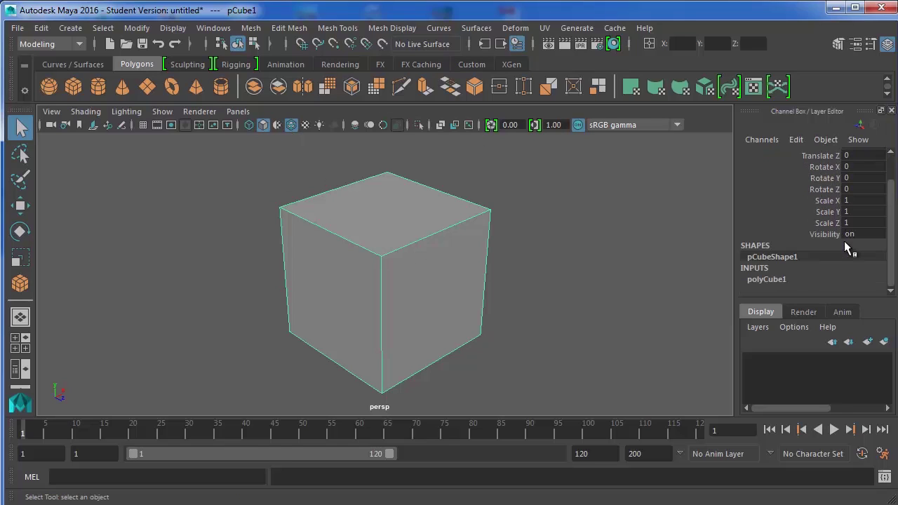
click(775, 277)
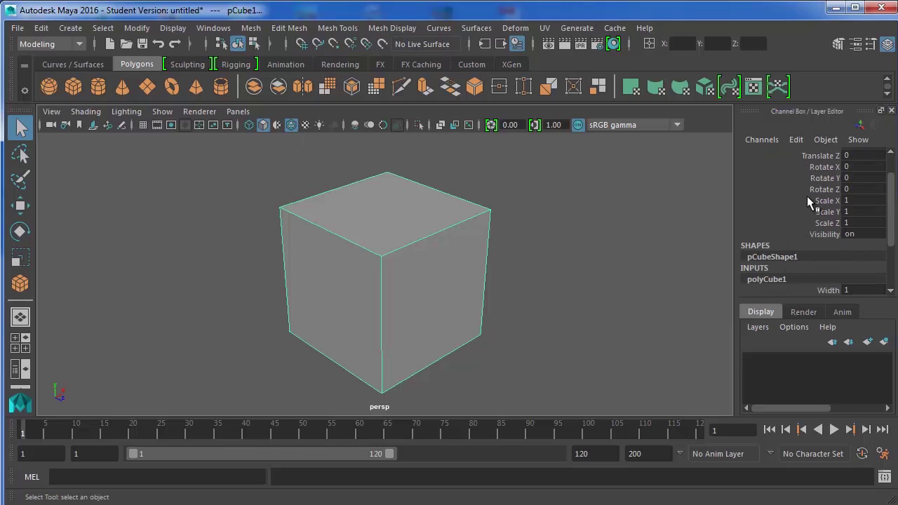
scroll(807, 195, down, 5)
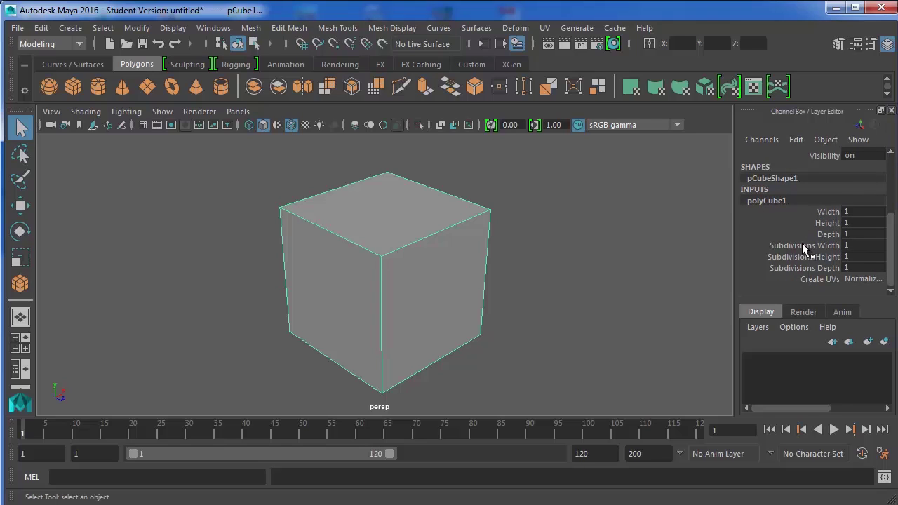
click(806, 246)
double_click(857, 245)
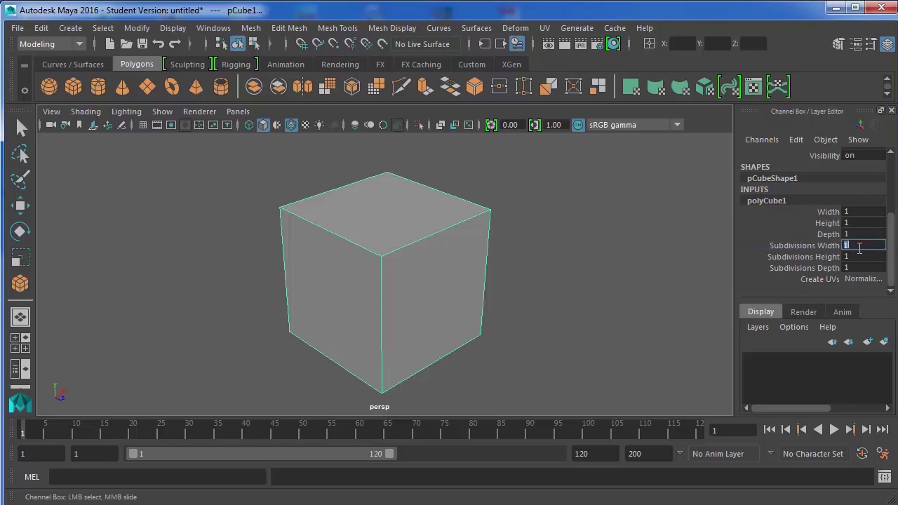
text(3)
key(Return)
text(3)
key(Return)
click(588, 239)
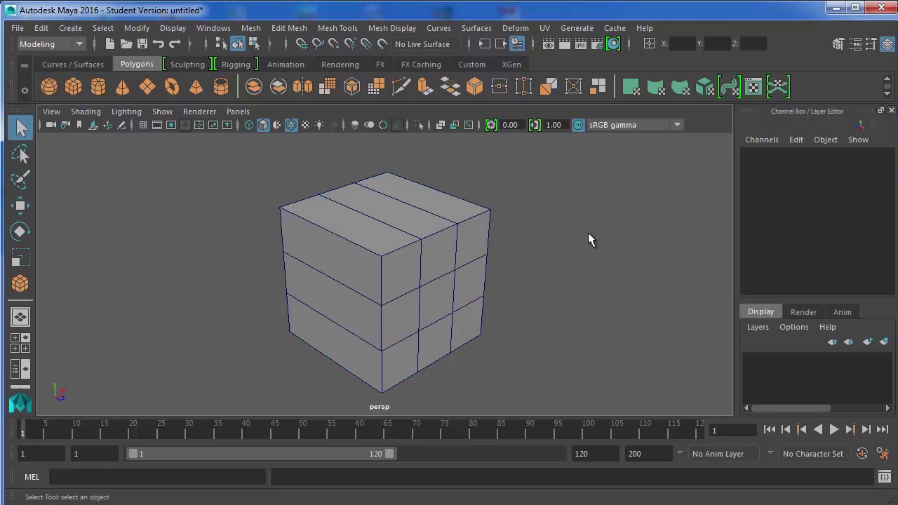
Step: Compare the subdivided cube selected, in wireframe and with wireframe on shaded, and leave it smooth shaded with the wireframe overlay off
click(291, 125)
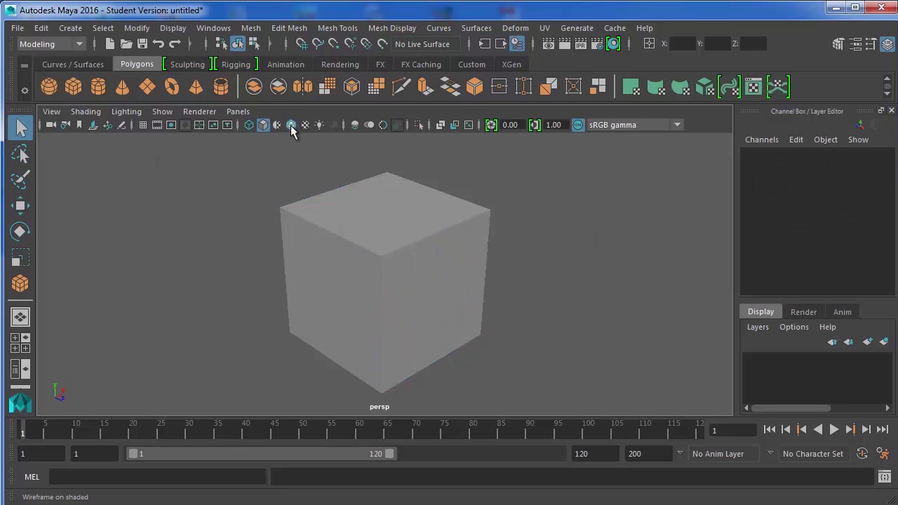
click(423, 240)
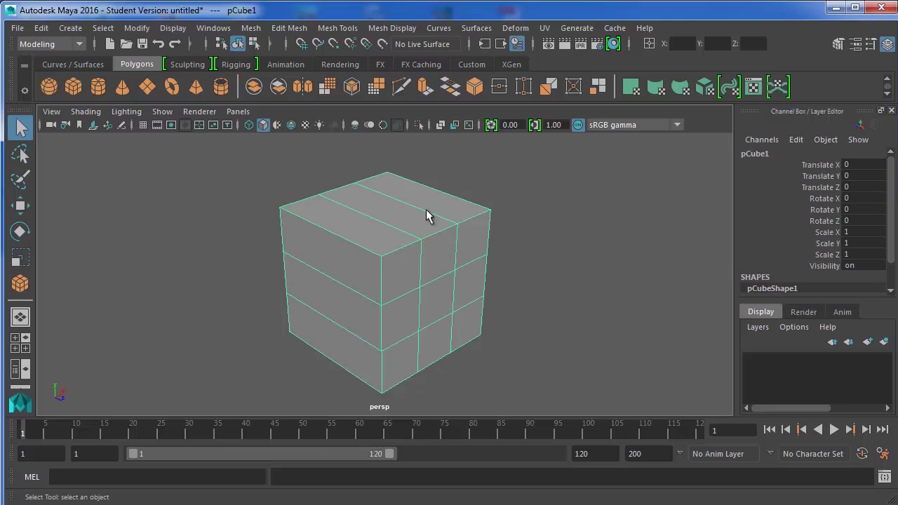
click(552, 142)
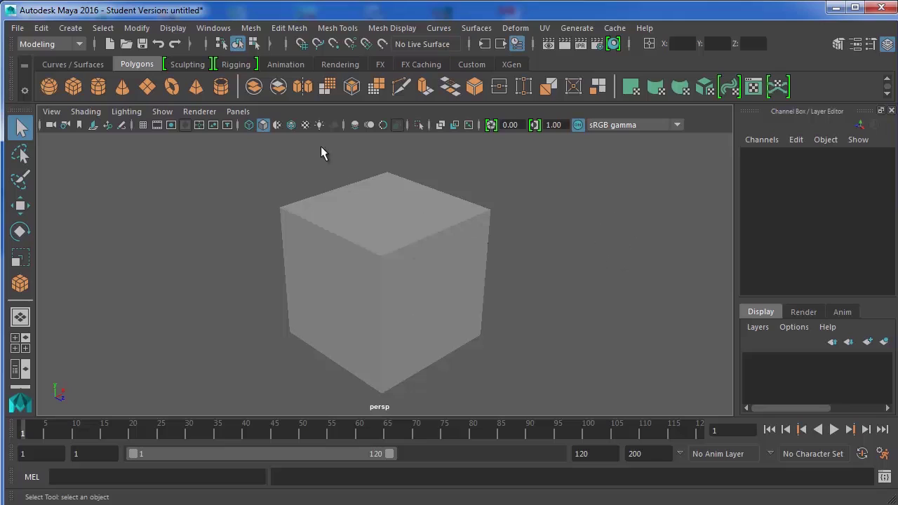
click(291, 125)
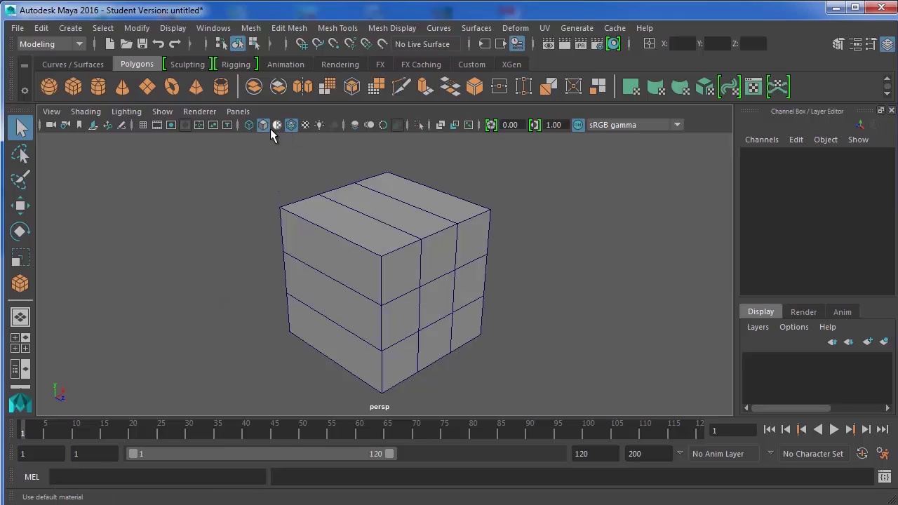
click(249, 126)
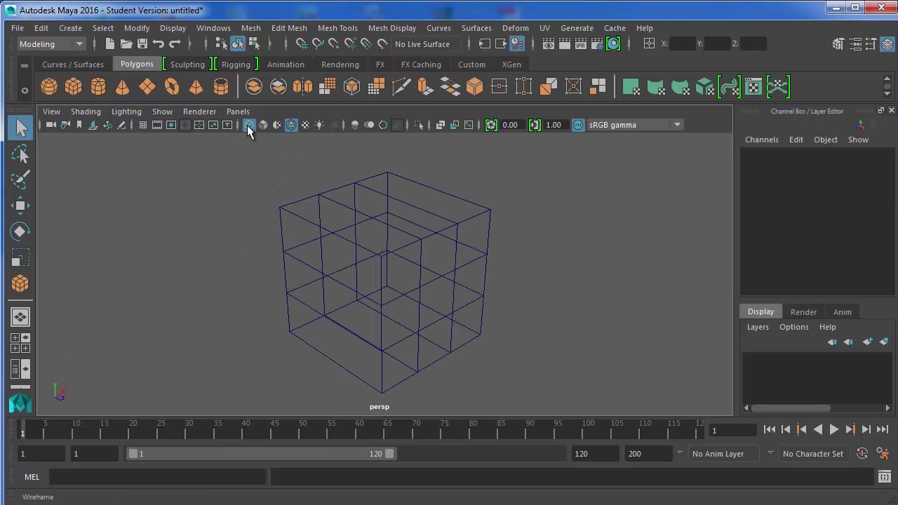
click(264, 125)
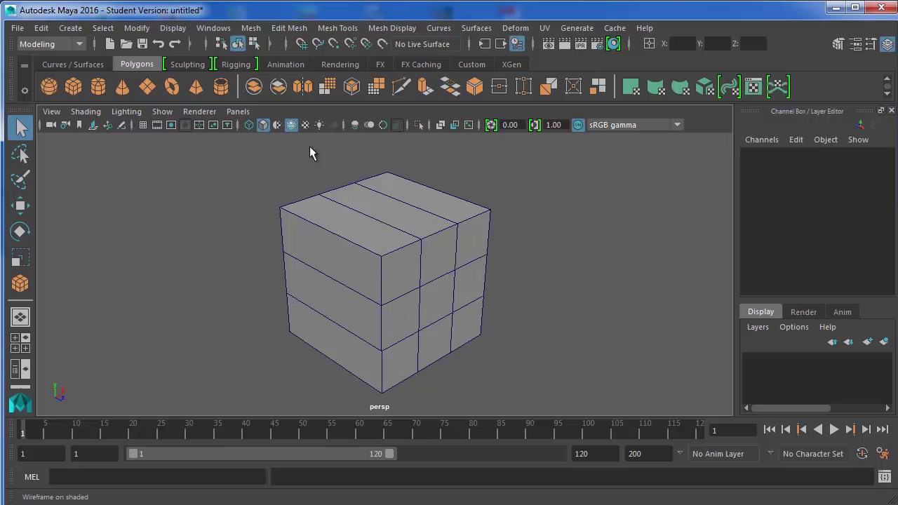
click(289, 125)
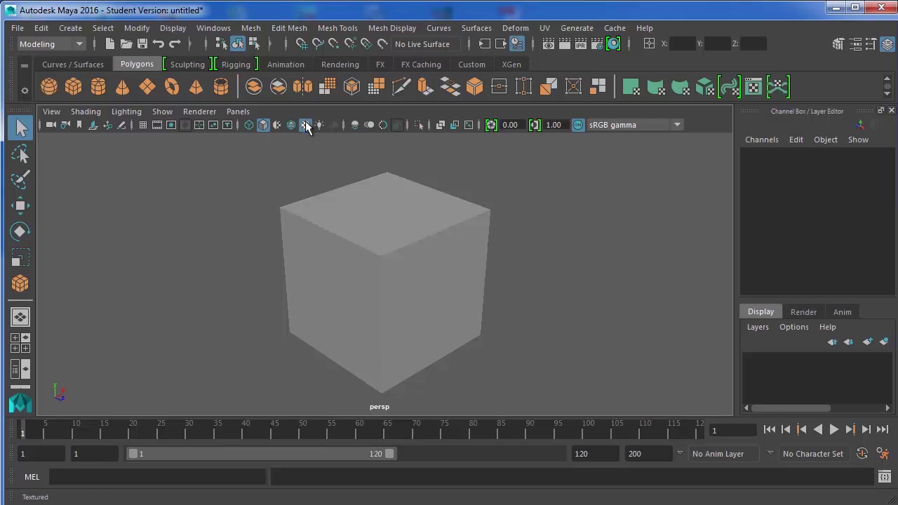
Step: Turn the scene lighting display on and off for the cube in the perspective view
click(320, 125)
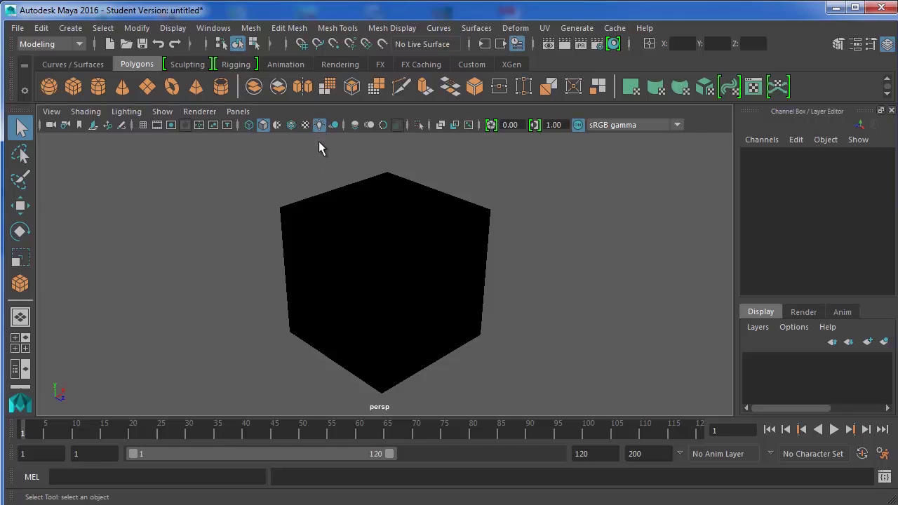
scroll(435, 210, down, 4)
scroll(434, 211, up, 2)
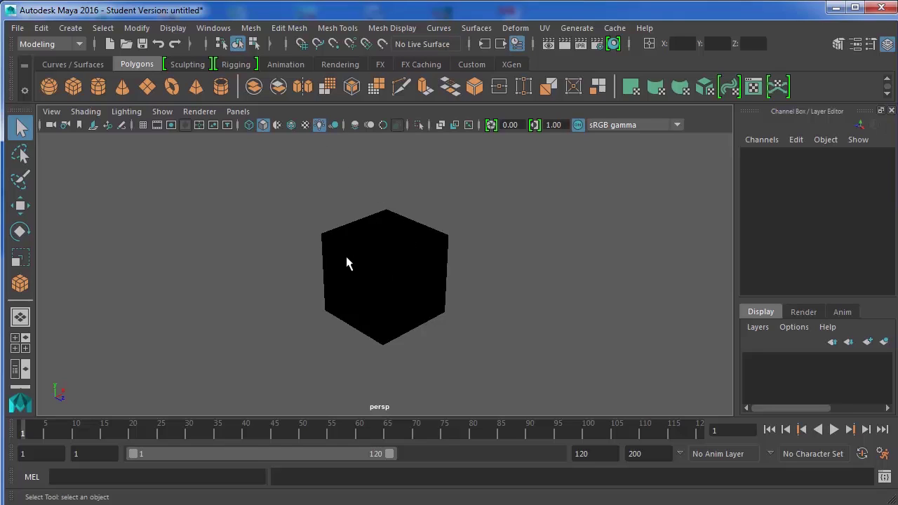
click(320, 125)
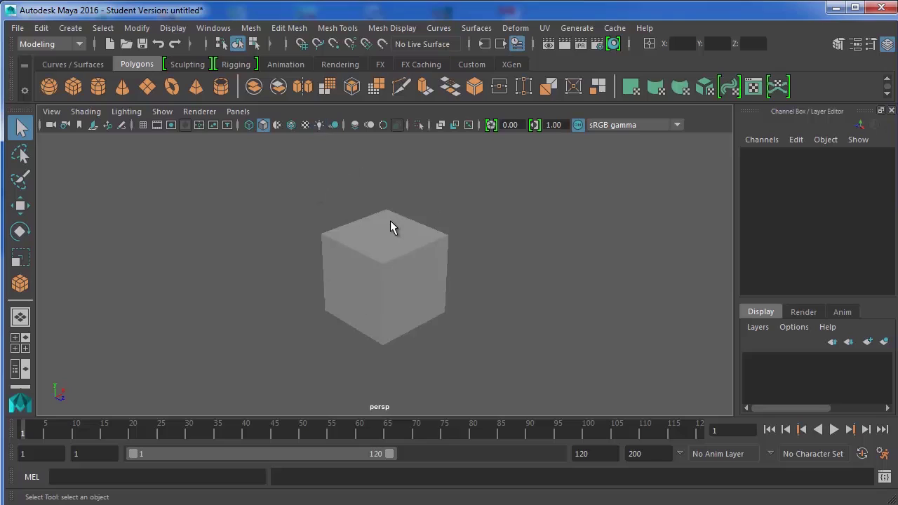
click(335, 125)
click(370, 124)
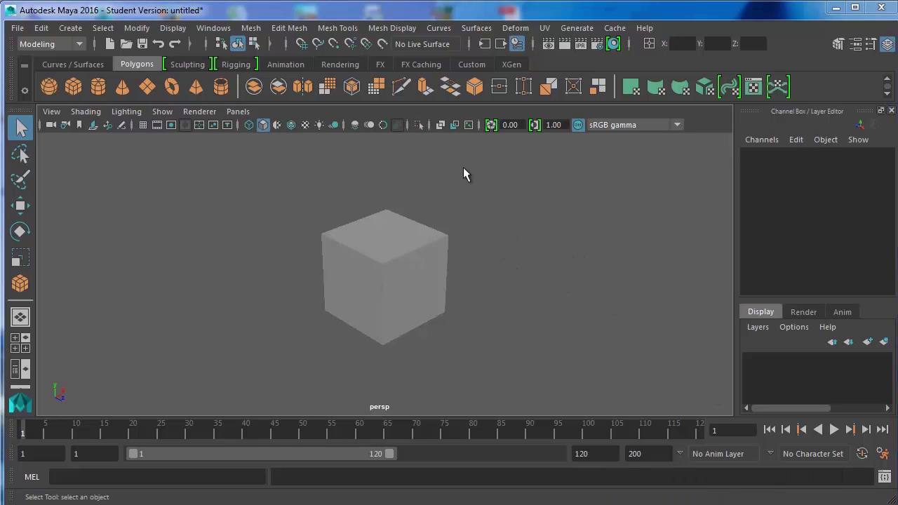
Step: Look over the perspective view's shading and panel commands, and set its shading to Flat Shade All
click(52, 112)
mouse_move(74, 113)
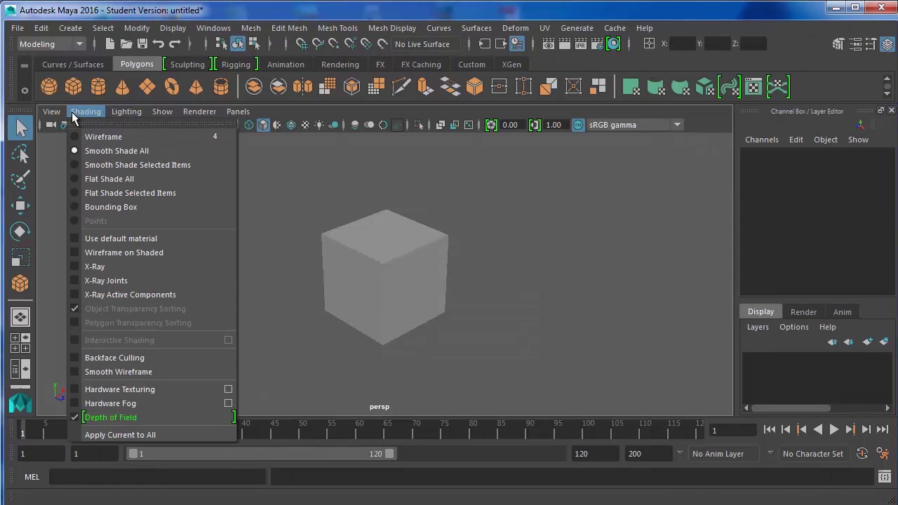
mouse_move(238, 112)
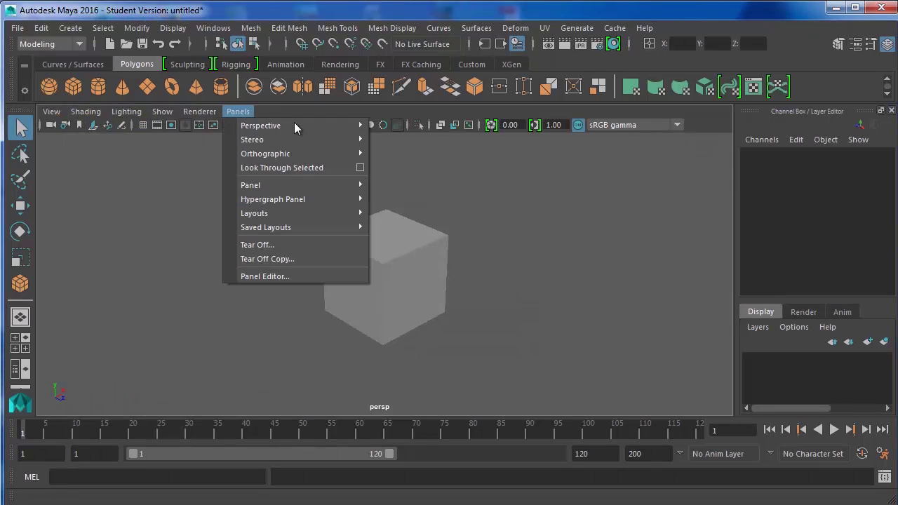
click(189, 211)
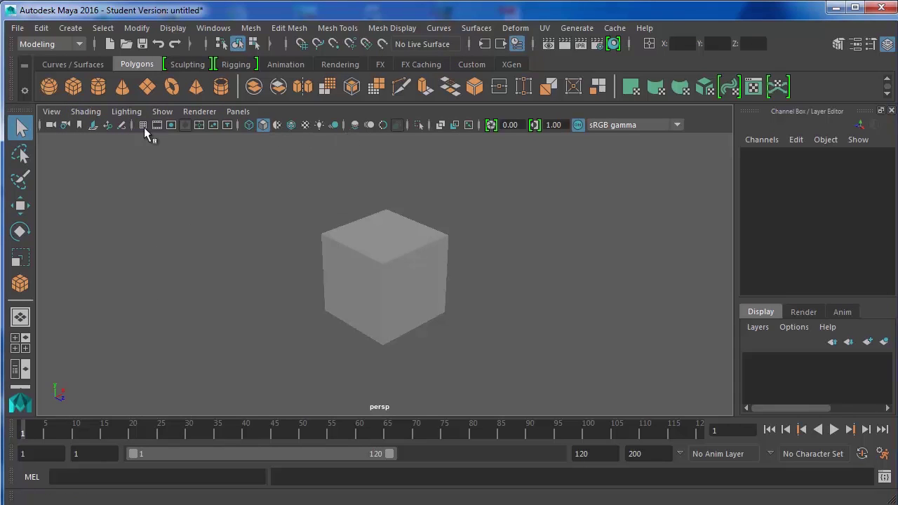
click(85, 110)
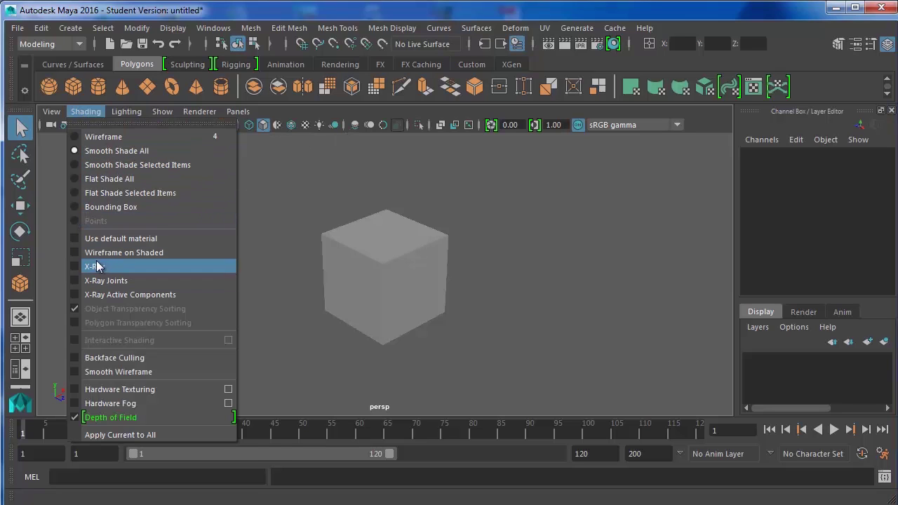
click(100, 180)
click(90, 112)
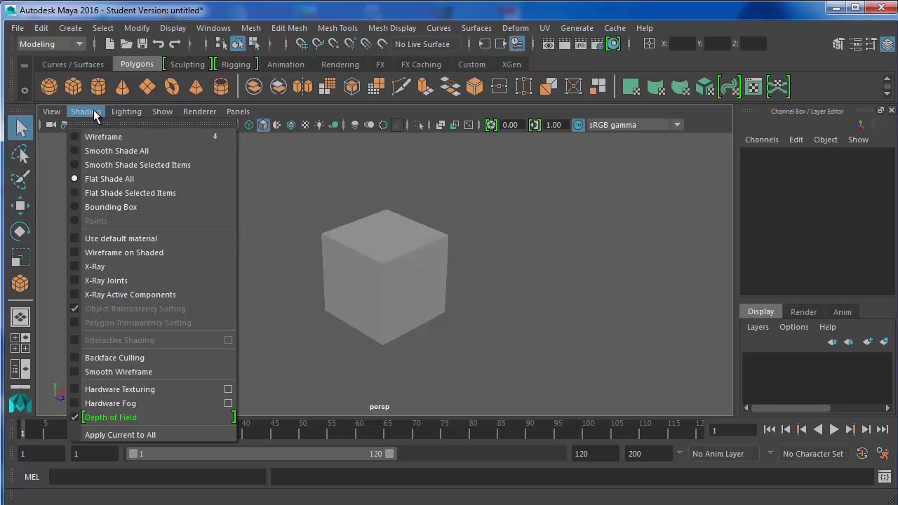
Step: Switch the perspective view's shading to Flat Shade Selected Items, and from that to Bounding Box
click(93, 194)
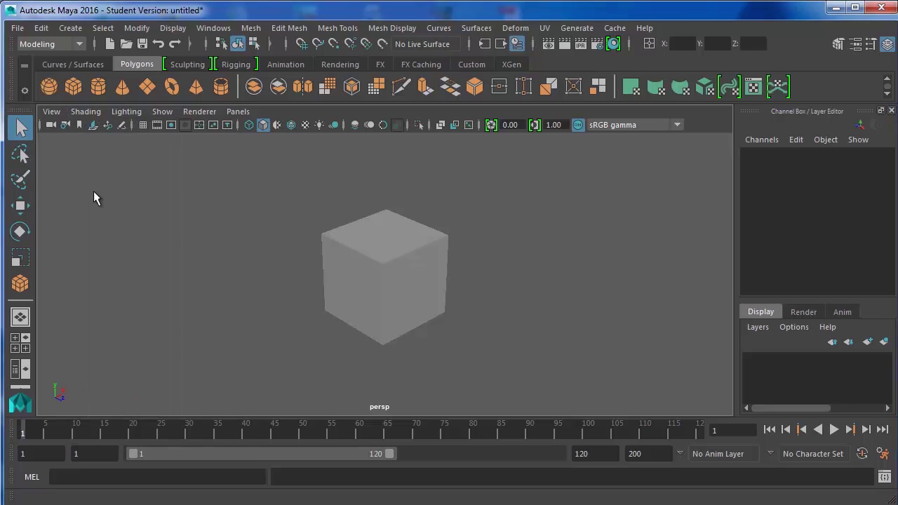
click(90, 114)
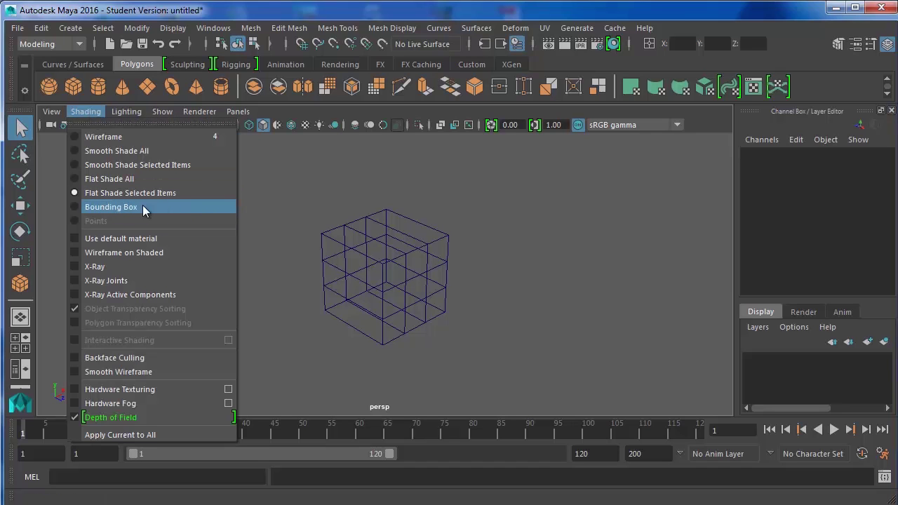
click(107, 210)
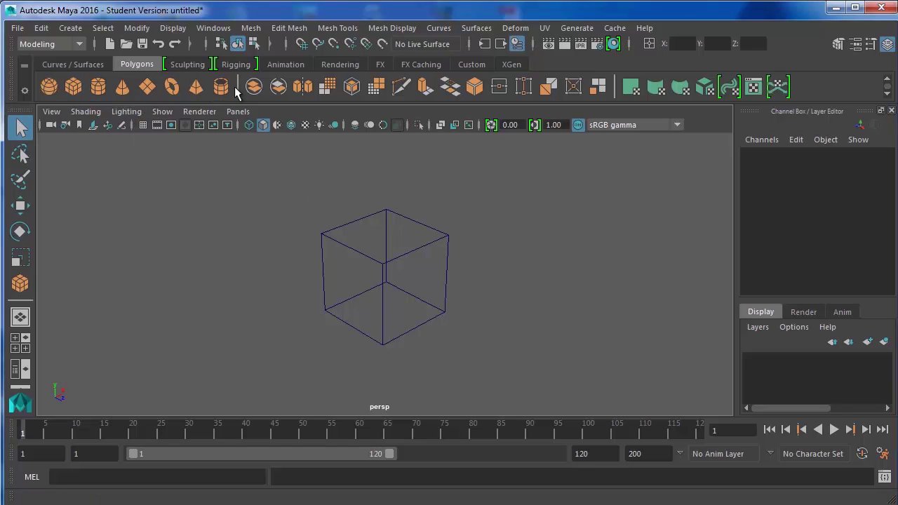
click(49, 86)
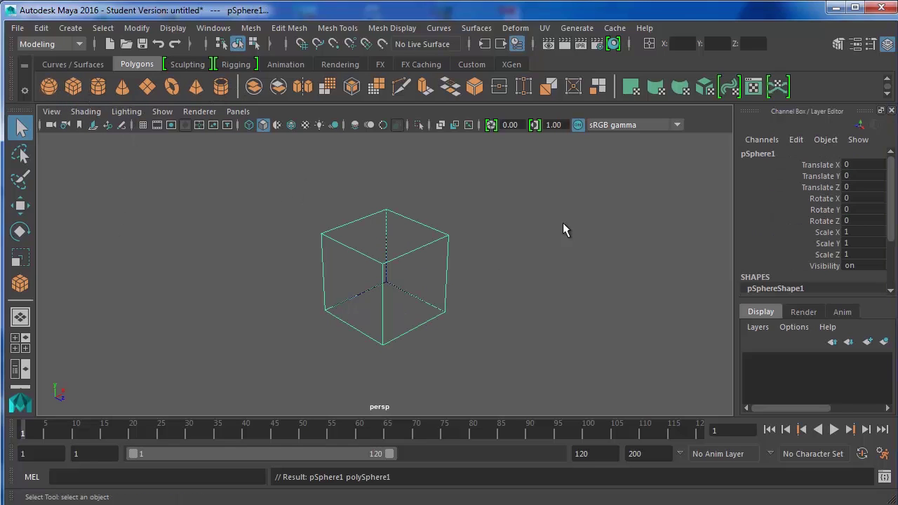
click(462, 212)
key(ctrl+z)
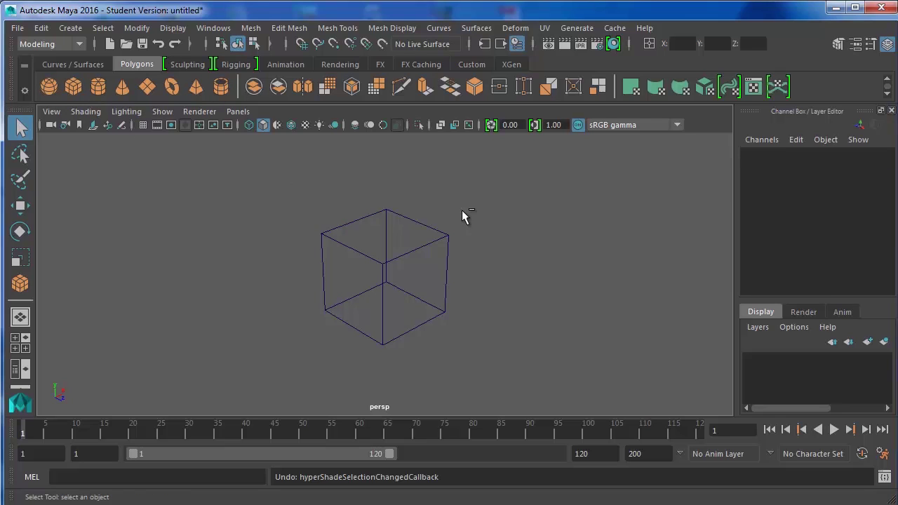
key(ctrl+z)
Step: Delete the cube and create a polygon sphere in its place
click(426, 247)
key(ctrl+z)
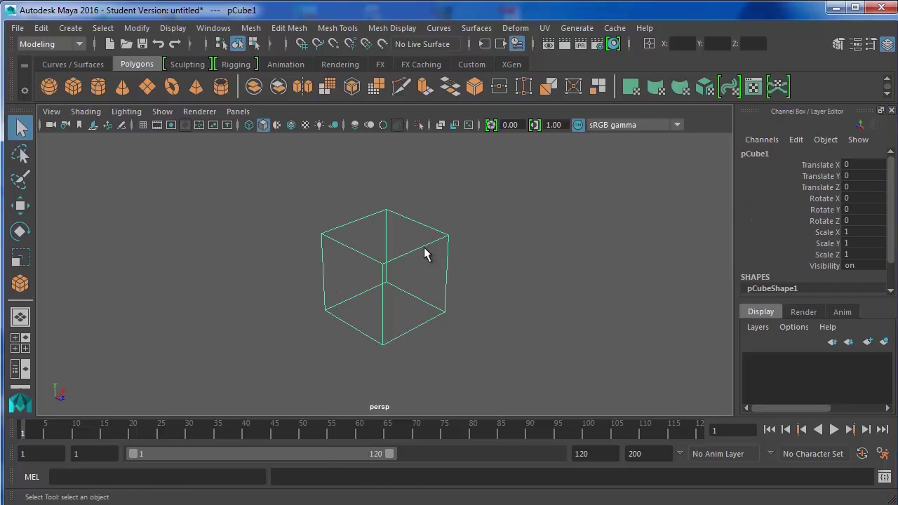
key(Delete)
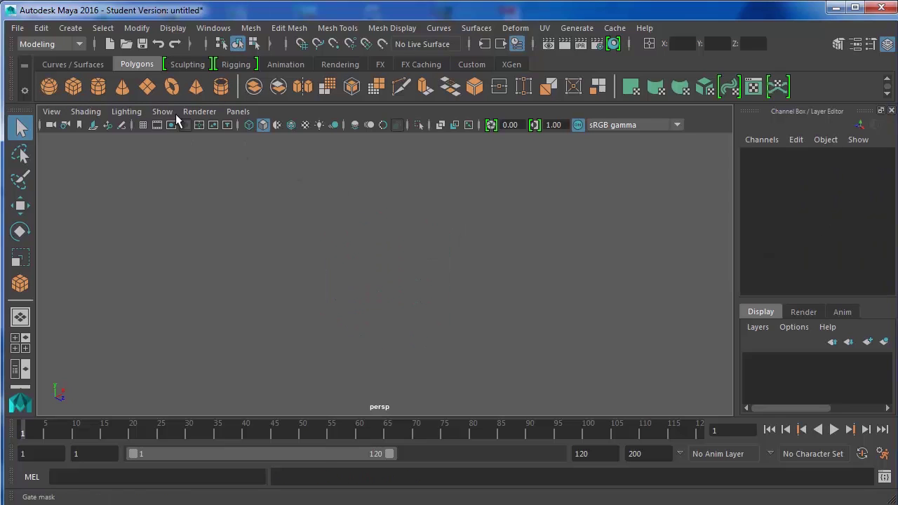
click(53, 85)
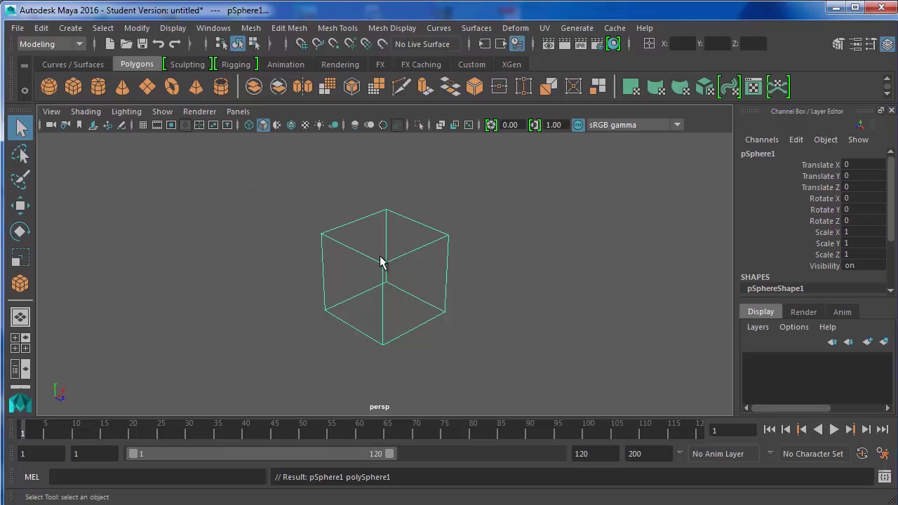
Step: Set the perspective view's shading to Smooth Shade All and deselect the sphere
click(86, 112)
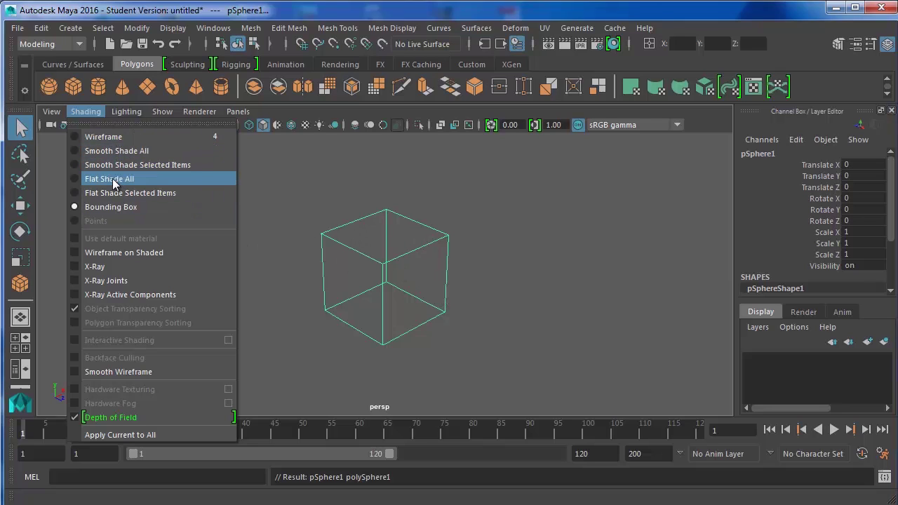
click(122, 153)
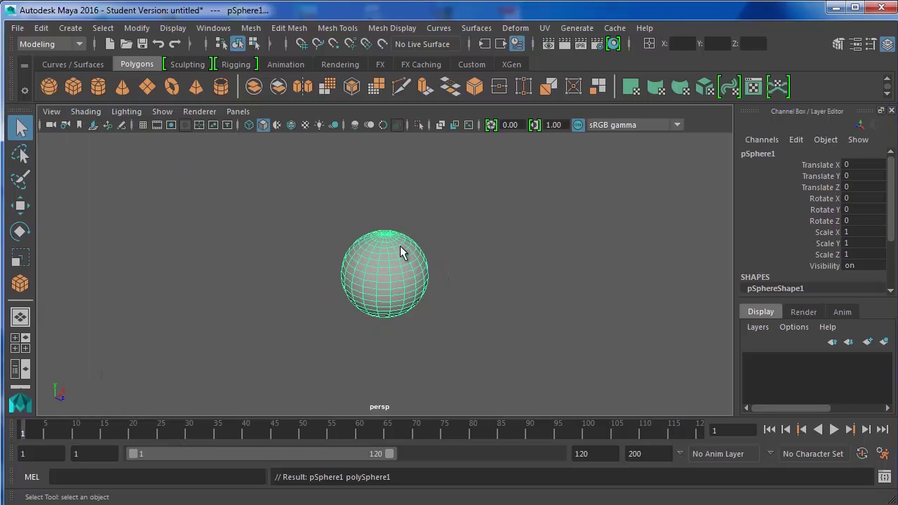
click(437, 235)
click(403, 248)
click(255, 194)
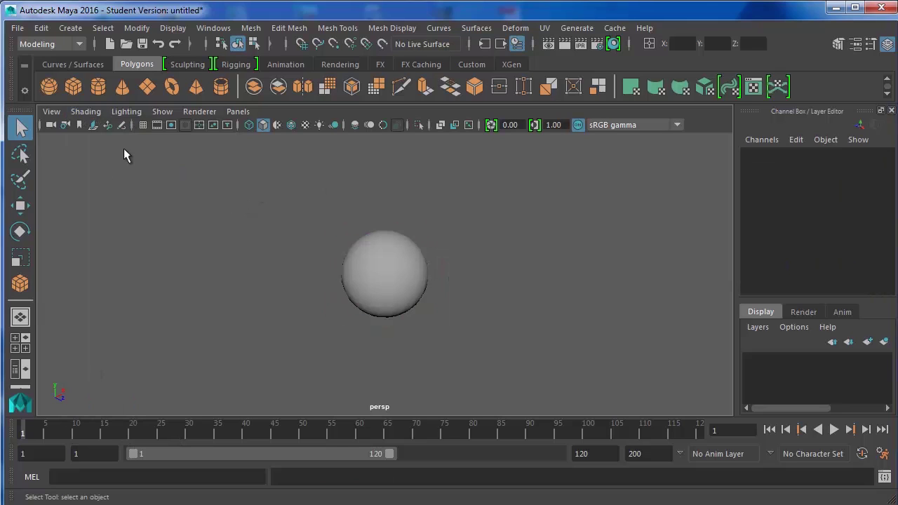
Step: Turn the X-Ray display on and off again for the sphere
click(79, 113)
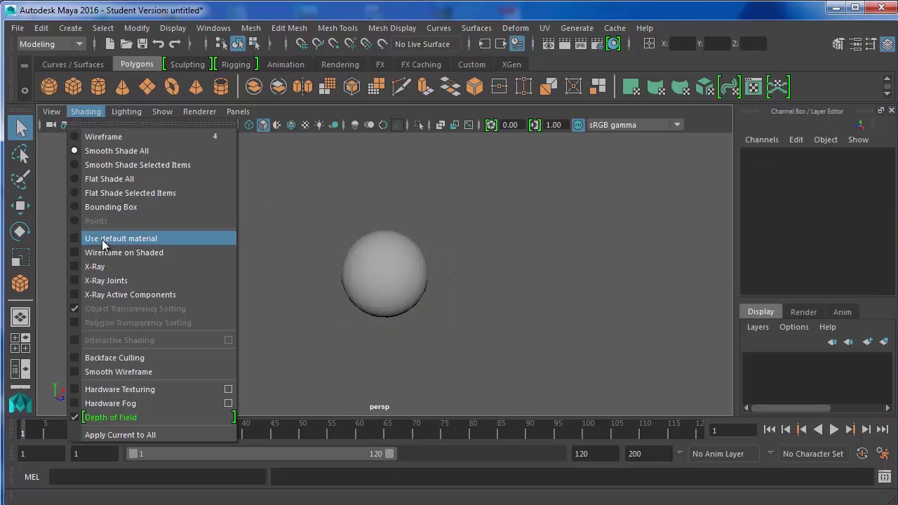
click(105, 267)
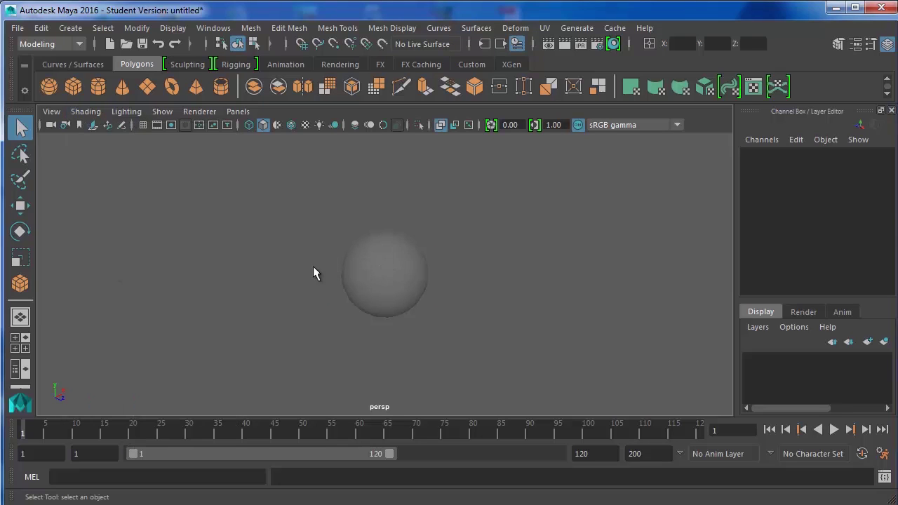
click(80, 112)
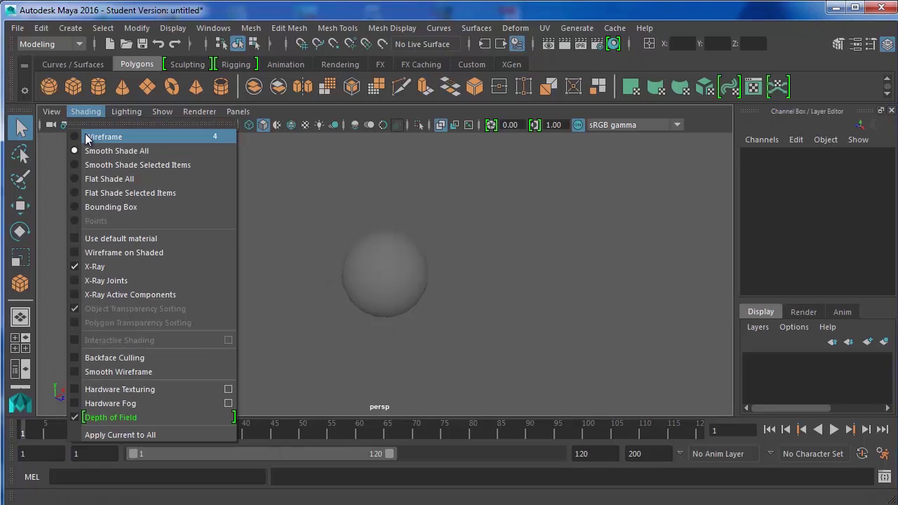
click(96, 267)
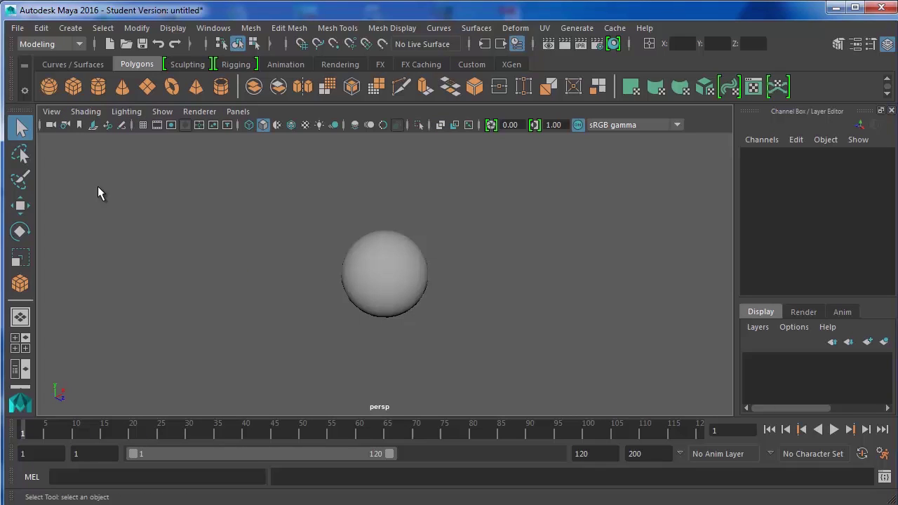
Step: Switch the perspective view's lighting to Use All Lights and back to Use Default Lighting
click(129, 112)
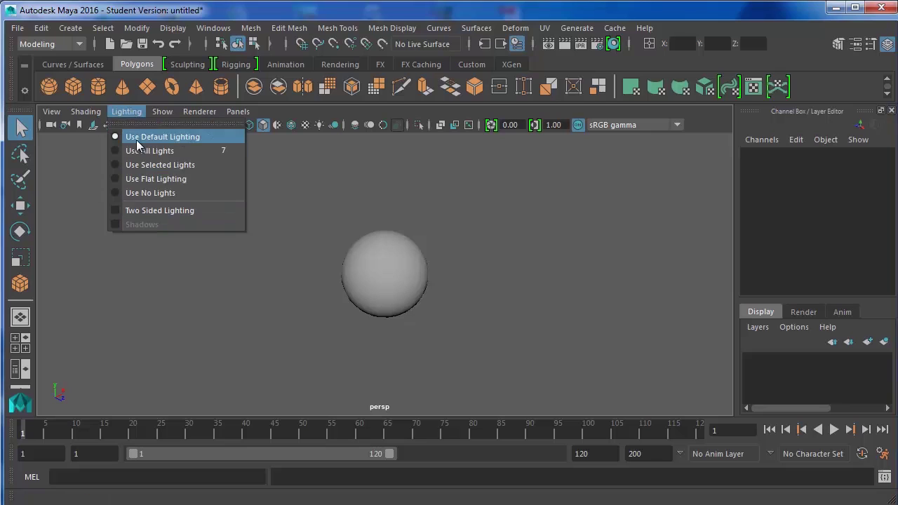
click(166, 153)
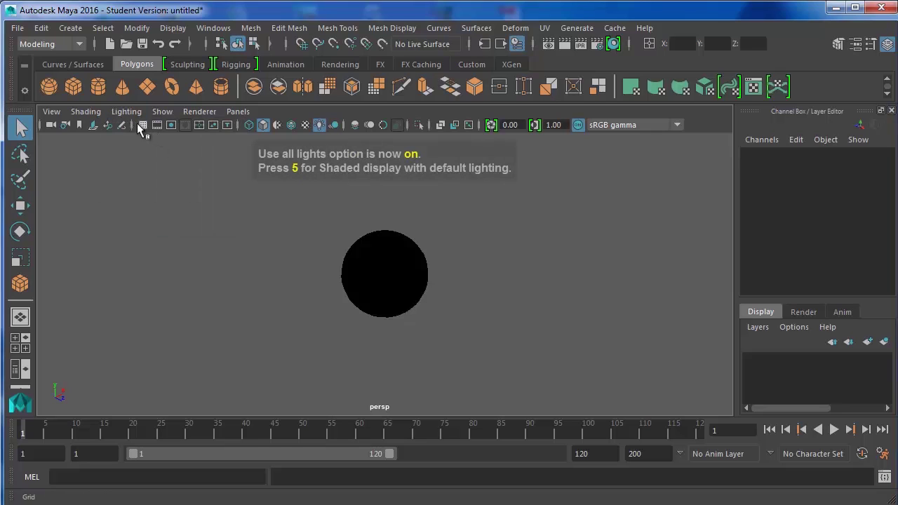
click(122, 112)
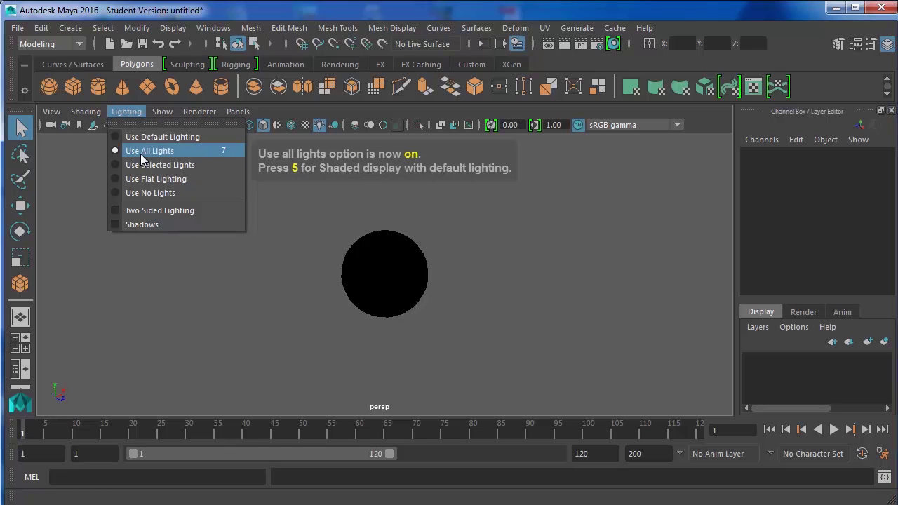
click(200, 111)
click(126, 112)
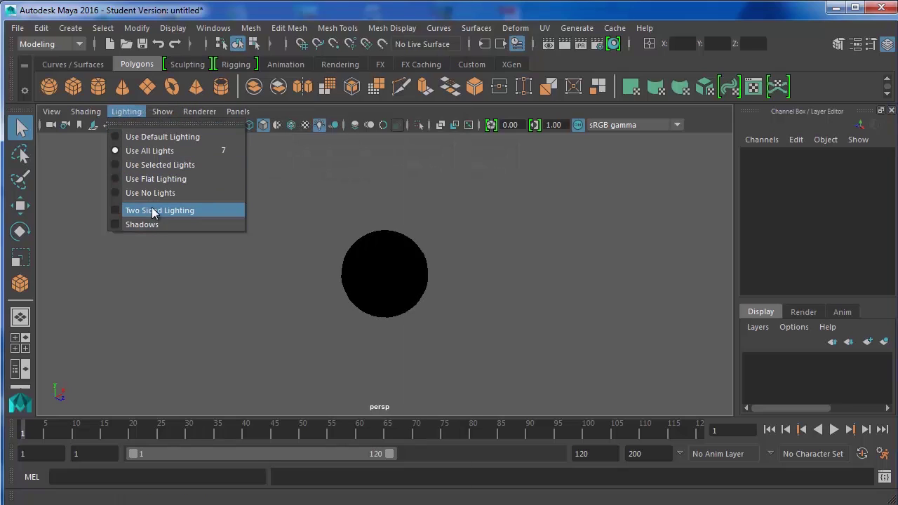
click(144, 136)
Step: Turn on Two Sided Lighting for the perspective view
click(130, 111)
click(140, 211)
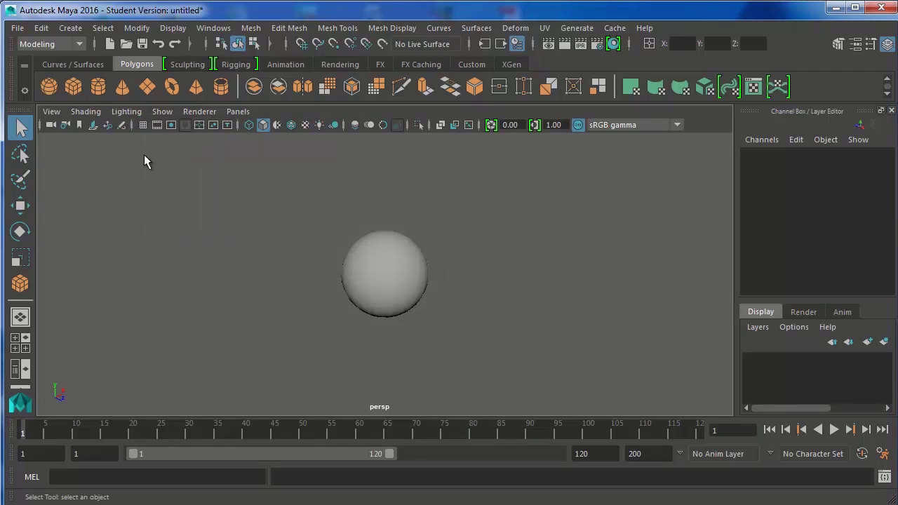
click(126, 112)
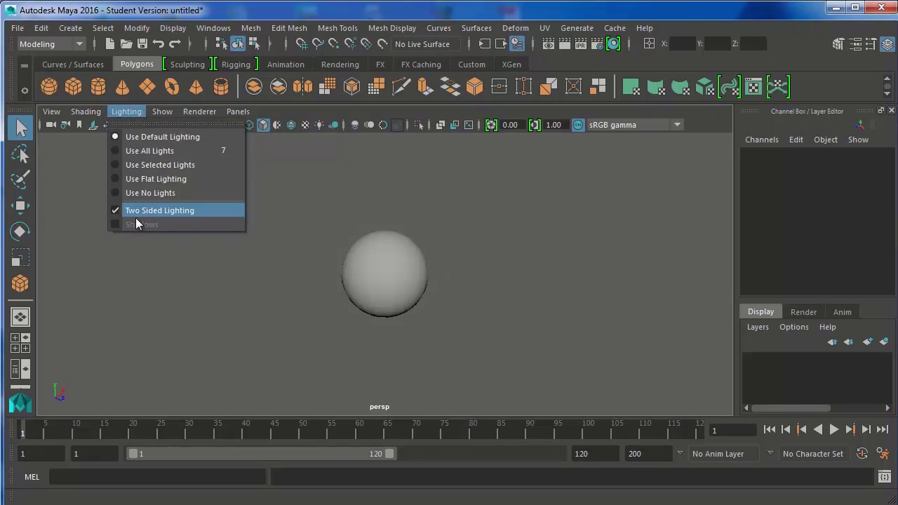
click(163, 112)
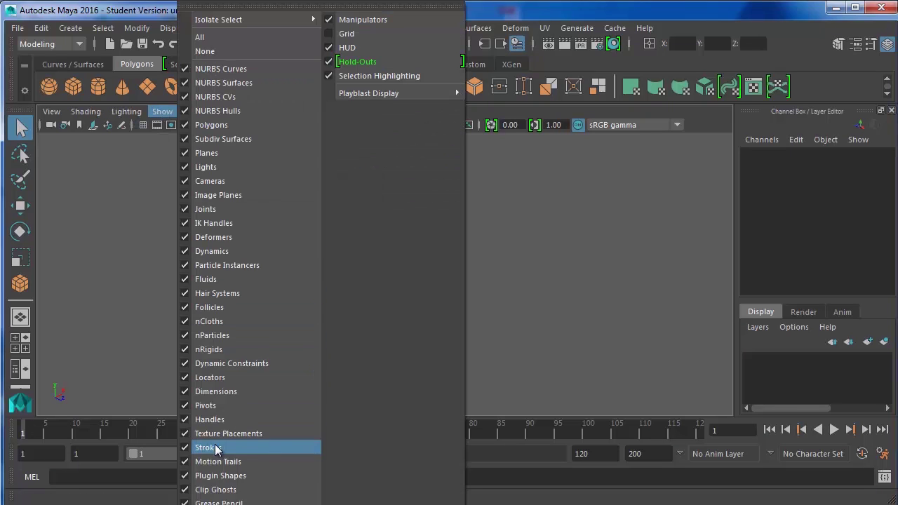
click(347, 34)
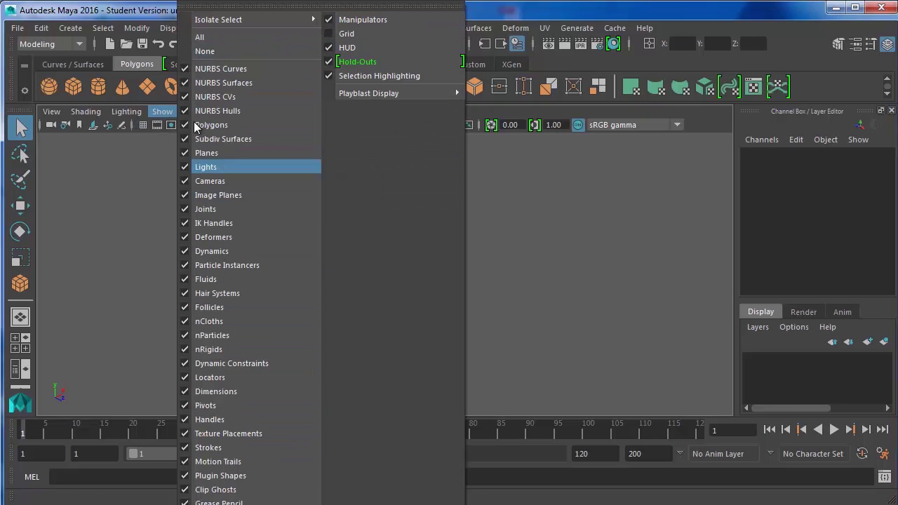
click(155, 146)
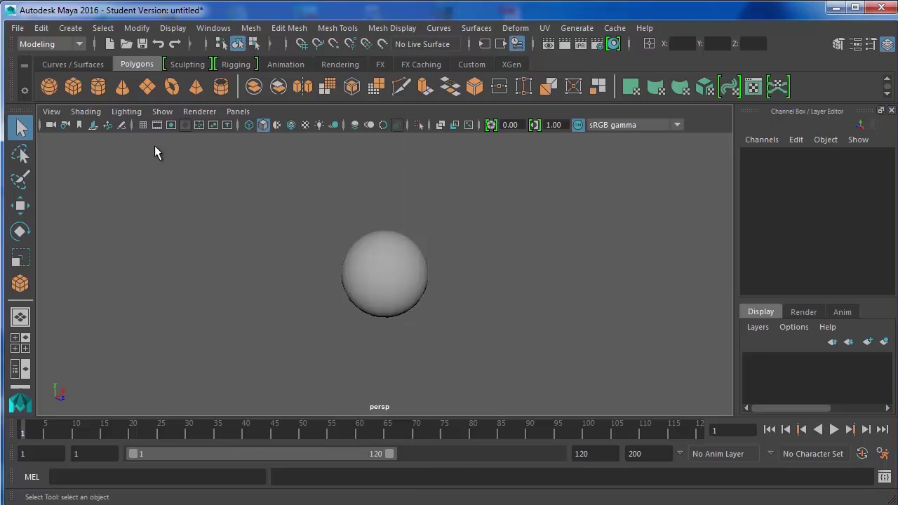
Step: Switch the renderer to Legacy Default Viewport, and orbit the view with the ViewCube before returning to the home view
click(200, 112)
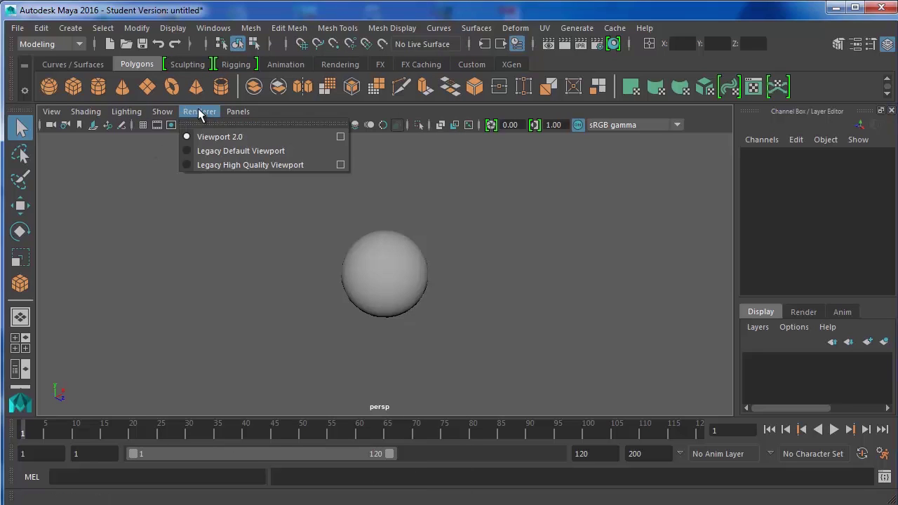
click(222, 151)
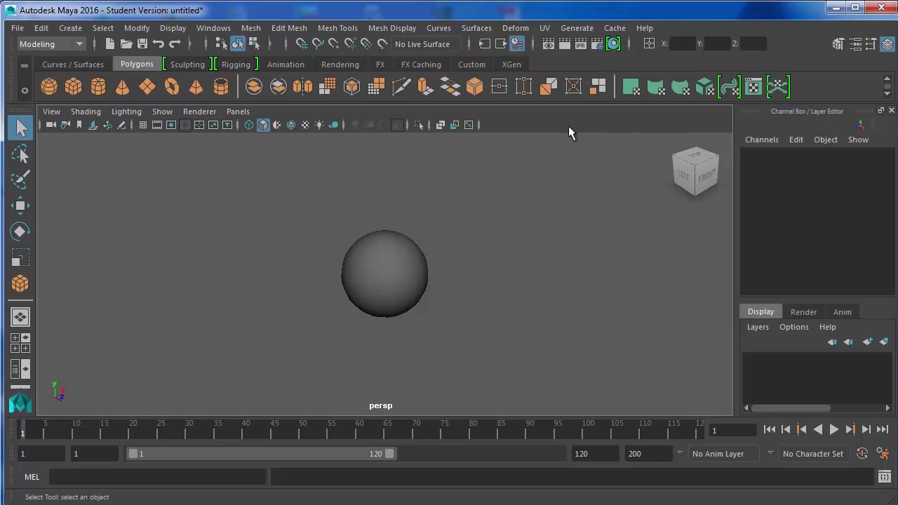
mouse_move(694, 171)
mouse_down()
mouse_move(661, 176)
mouse_move(675, 147)
mouse_move(701, 153)
mouse_move(732, 198)
mouse_move(660, 167)
mouse_up()
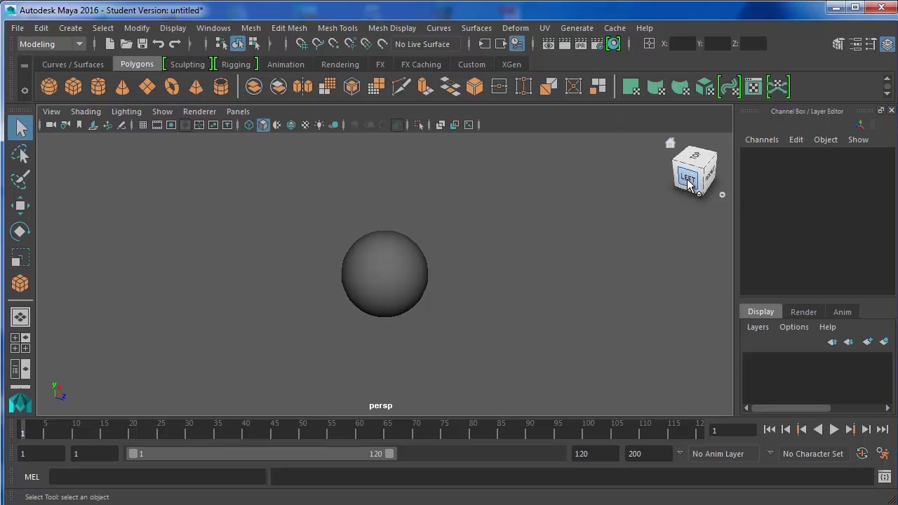
click(671, 143)
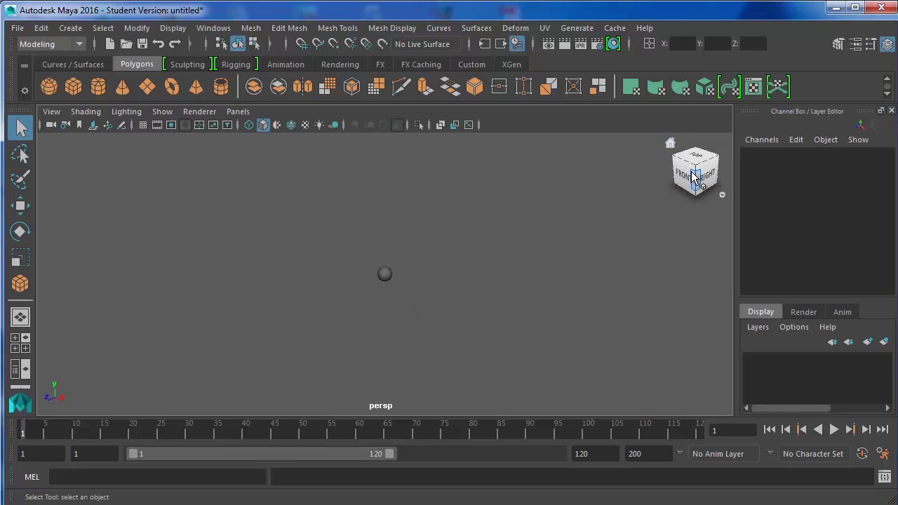
Step: Examine the sphere from the ViewCube's front, side and bottom views, and return to the home view
click(696, 160)
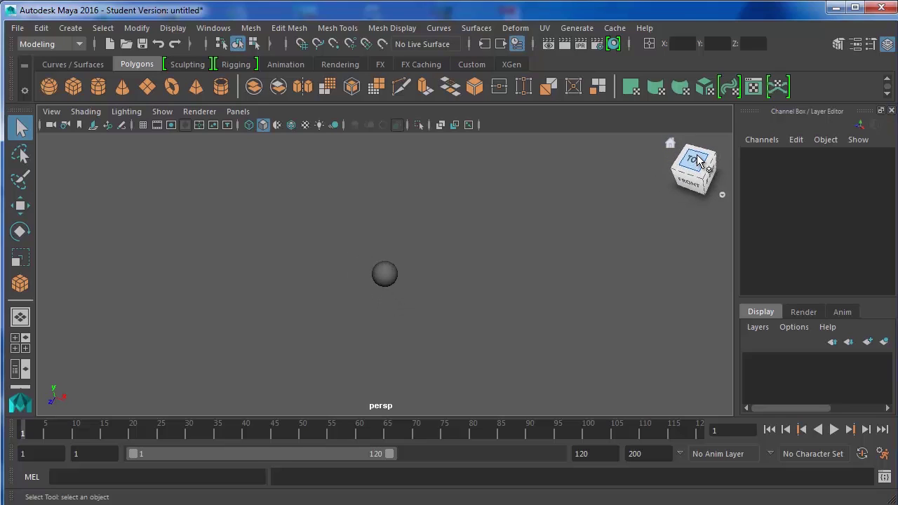
click(697, 195)
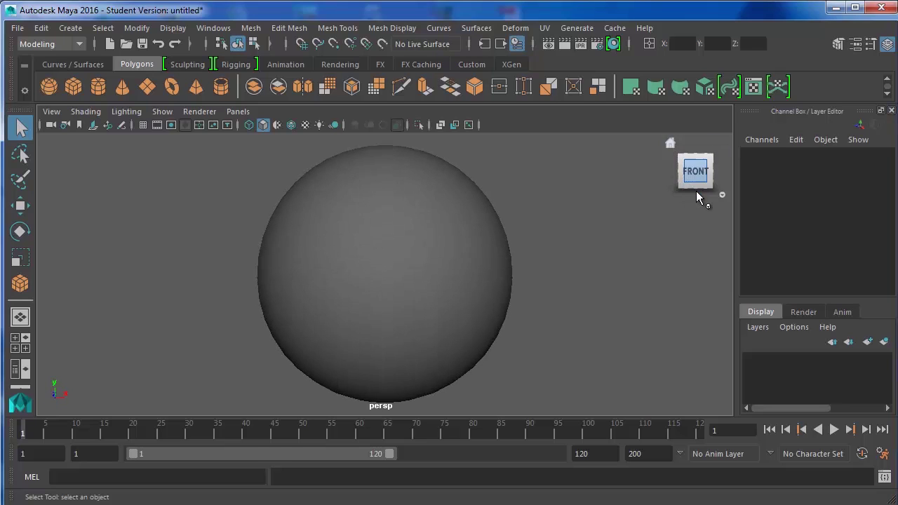
click(718, 172)
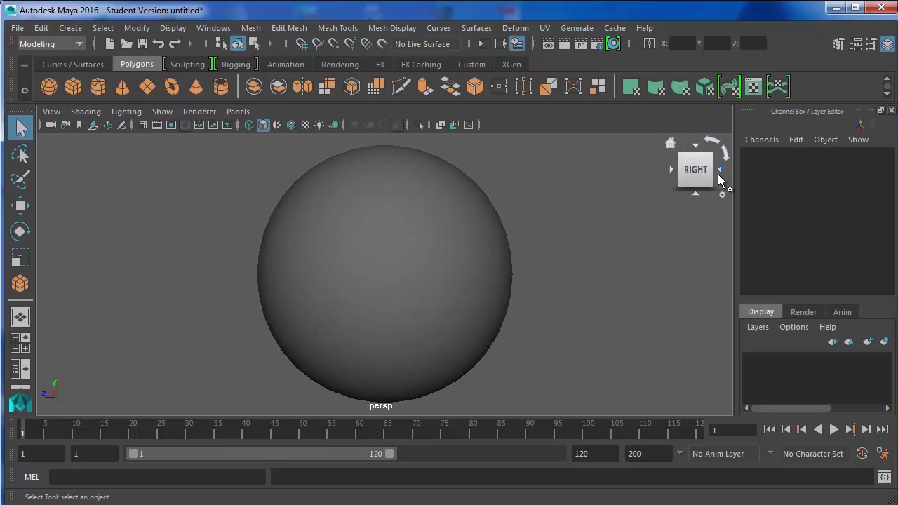
click(719, 170)
click(719, 170)
click(719, 170)
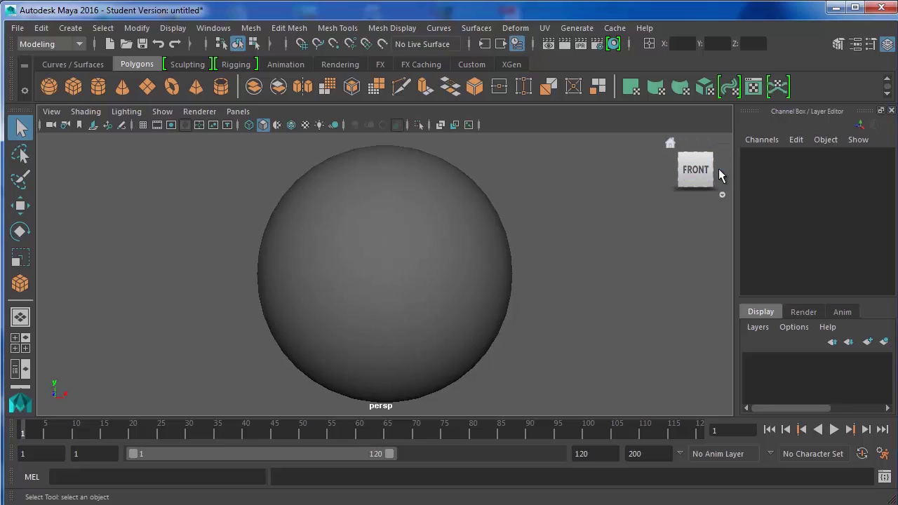
click(719, 171)
click(719, 171)
click(695, 192)
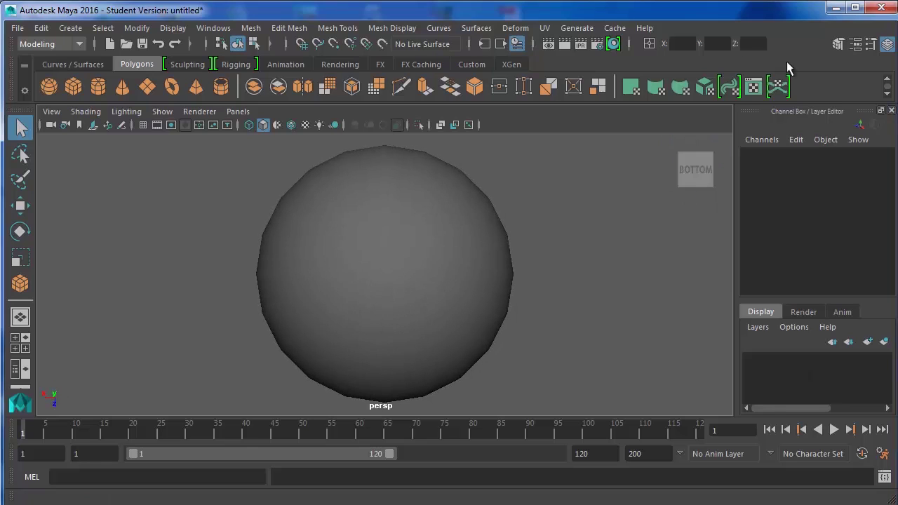
click(671, 143)
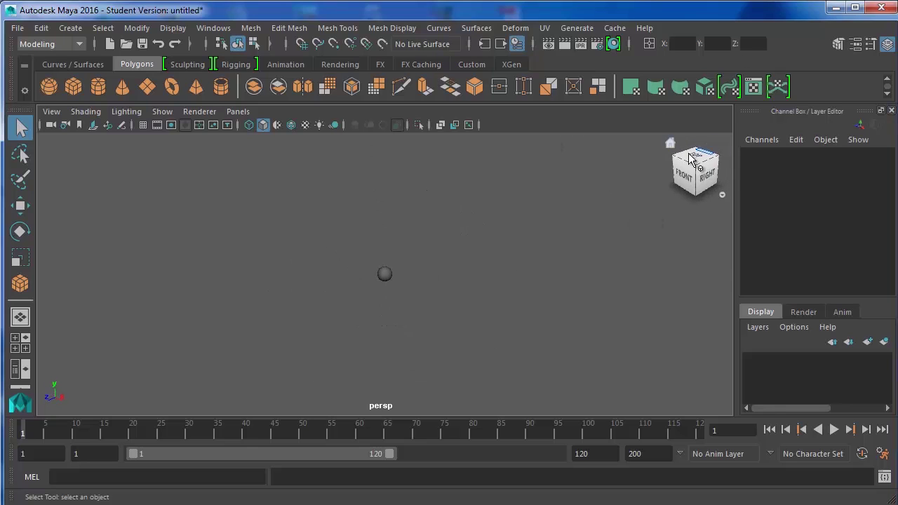
Step: Review the ViewCube settings in the preferences and close them without changes
click(883, 455)
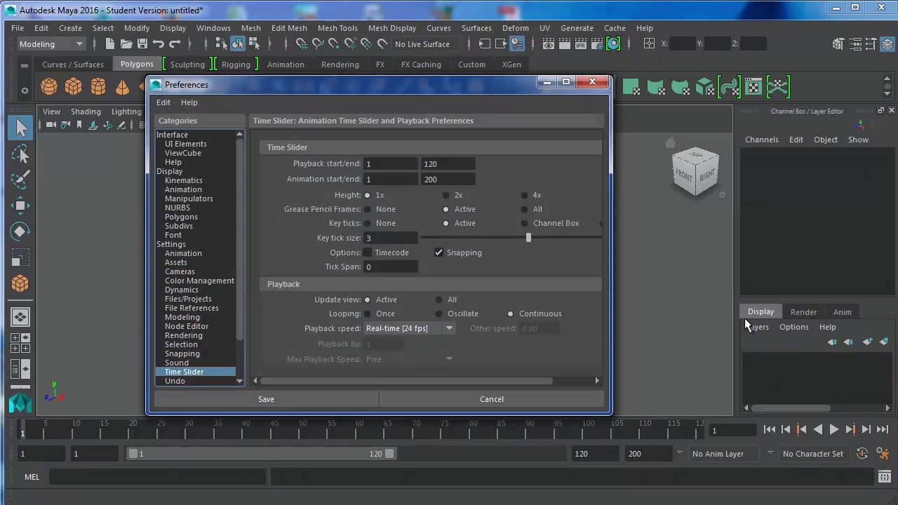
click(173, 162)
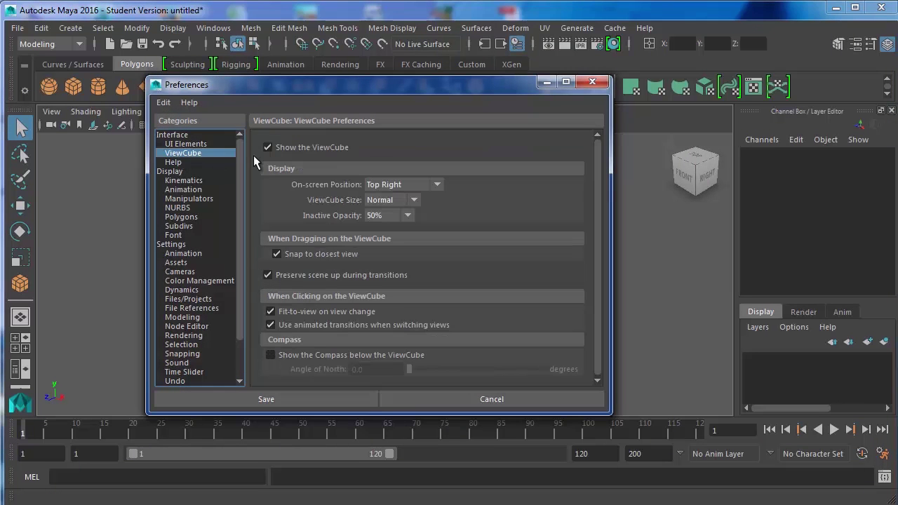
click(592, 82)
Step: Switch the viewport renderer to Legacy High Quality Viewport and back to Viewport 2.0
click(198, 112)
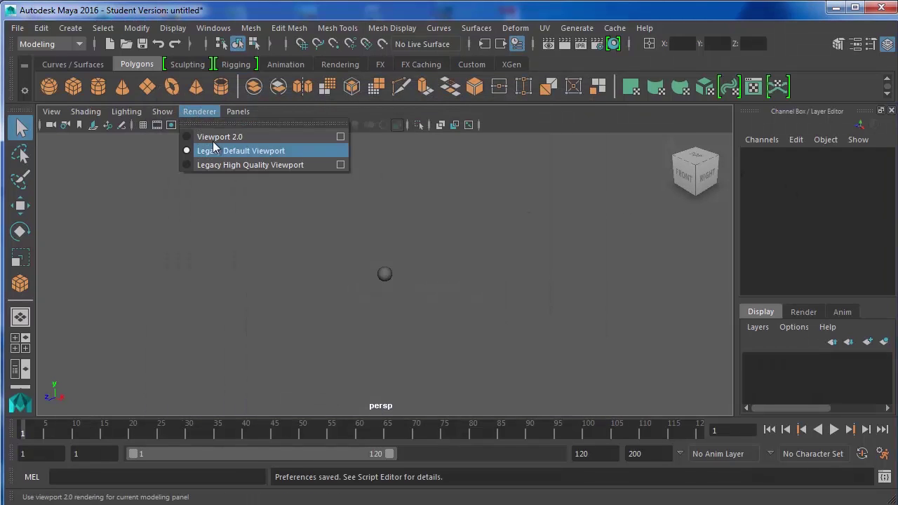
click(219, 164)
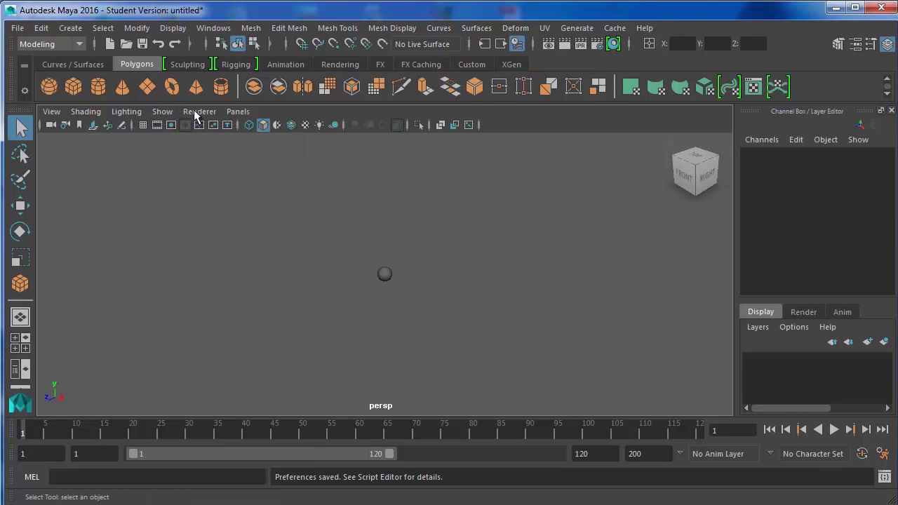
click(199, 111)
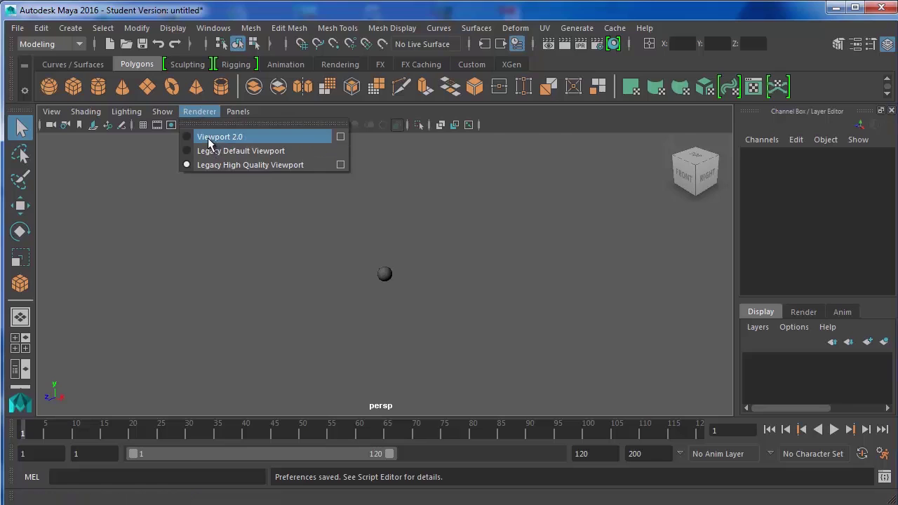
click(215, 136)
Step: Switch the viewport to the front orthographic view and frame the sphere
click(237, 111)
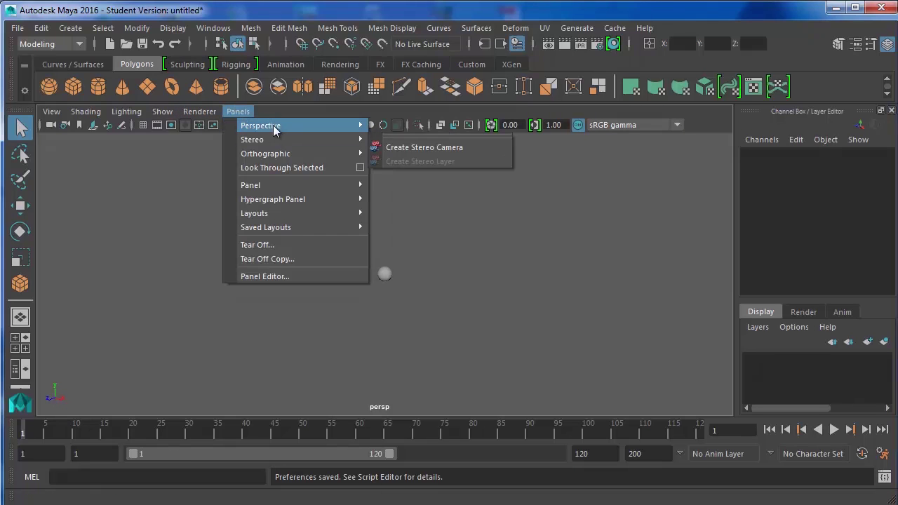
mouse_move(272, 125)
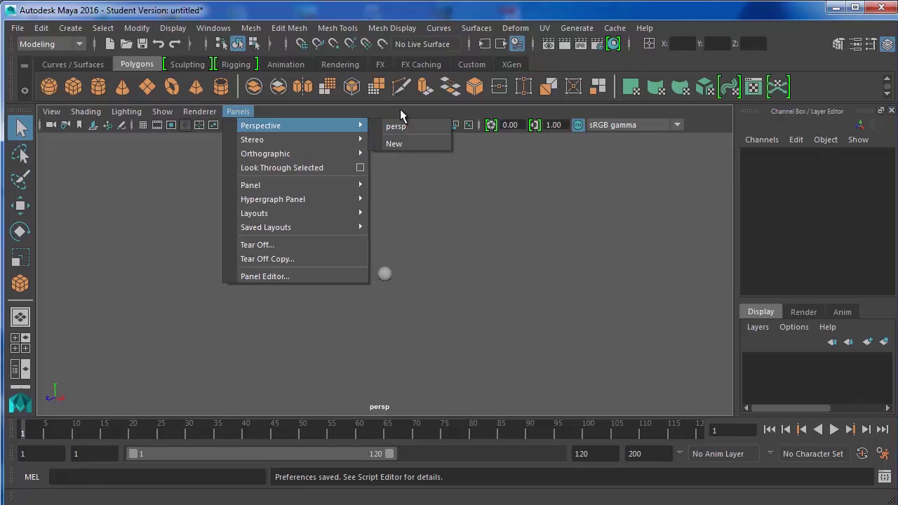
mouse_move(288, 154)
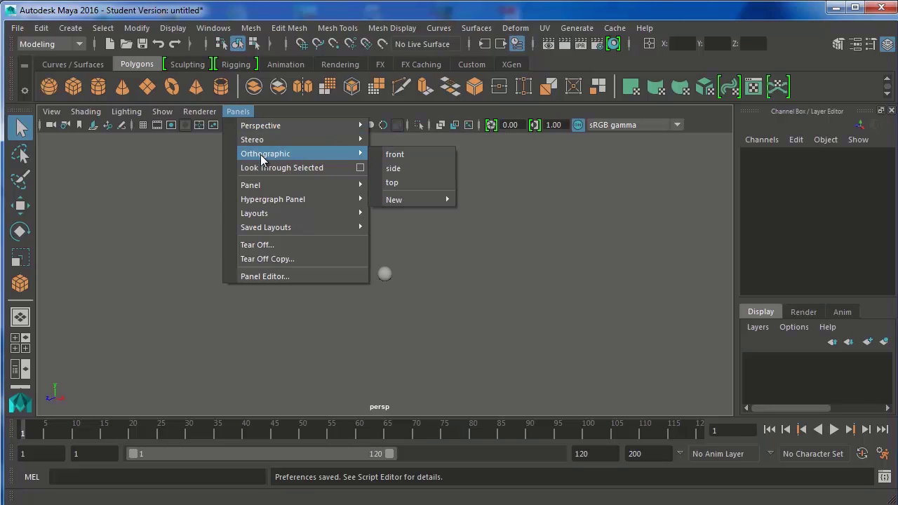
click(395, 155)
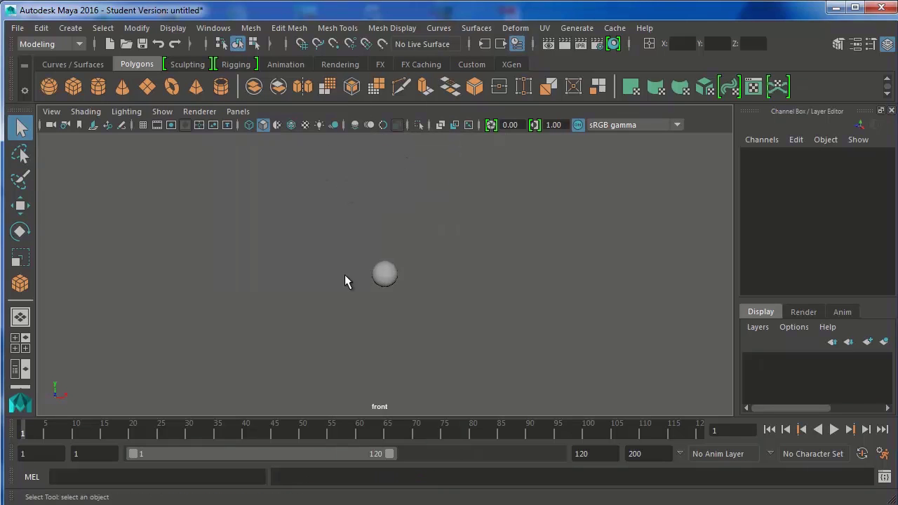
key(f)
click(238, 111)
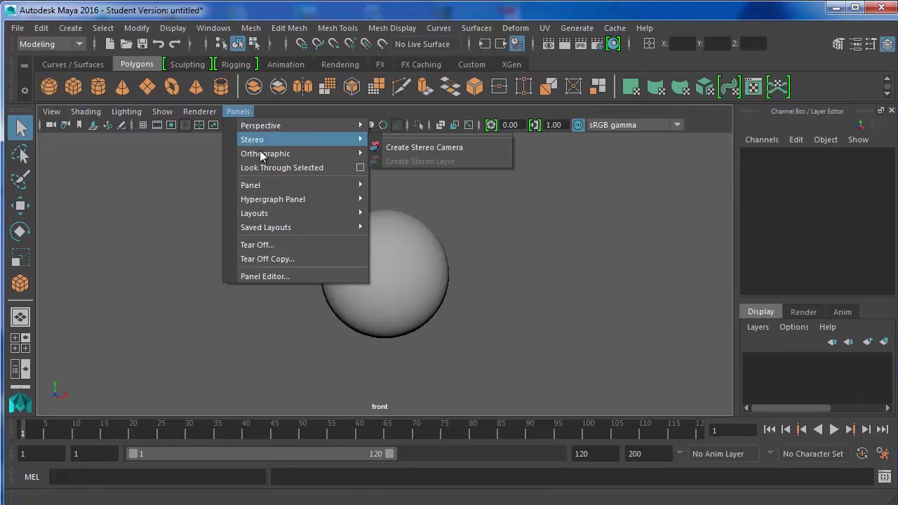
click(393, 151)
Step: View the sphere in the side orthographic view, followed by the top orthographic view
click(238, 111)
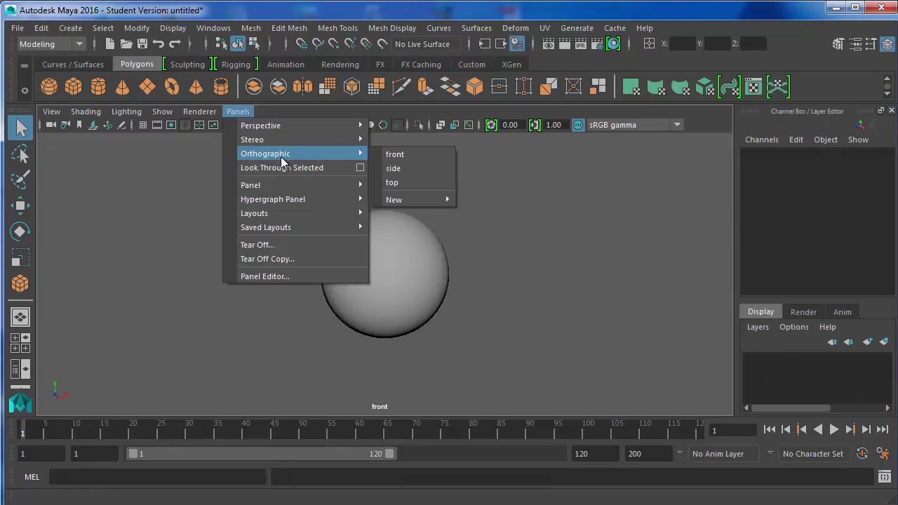
click(411, 168)
click(203, 111)
mouse_move(237, 111)
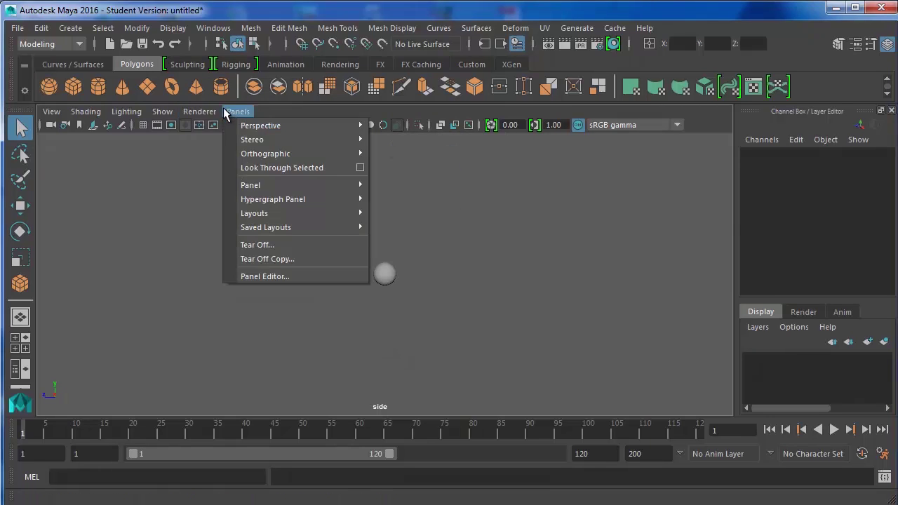
mouse_move(326, 139)
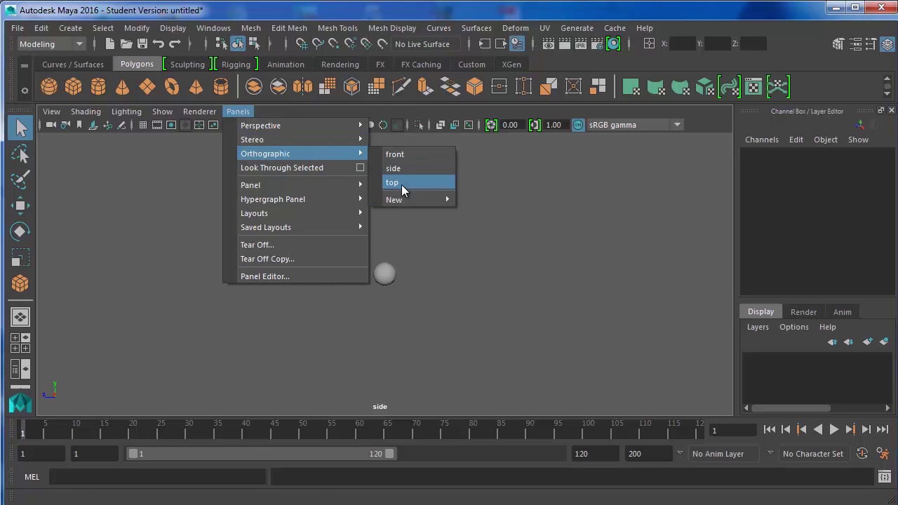
click(403, 183)
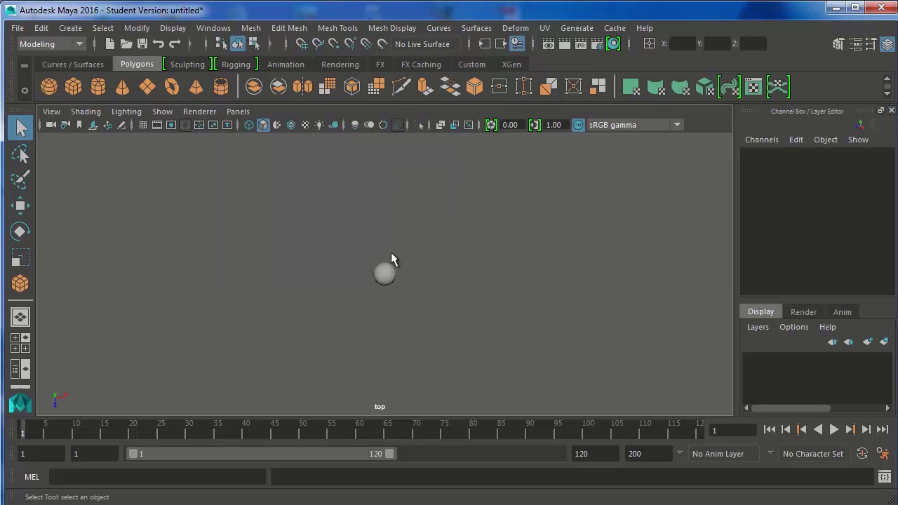
Step: Return the viewport from the top orthographic view to the persp camera
click(237, 111)
mouse_move(324, 126)
click(397, 129)
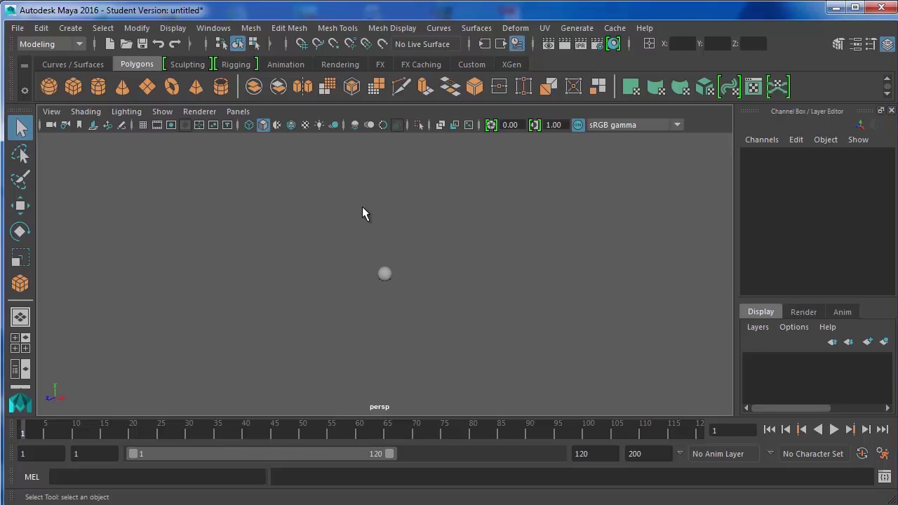
Step: Alternate twice between the four-view layout and the single perspective layout
click(19, 348)
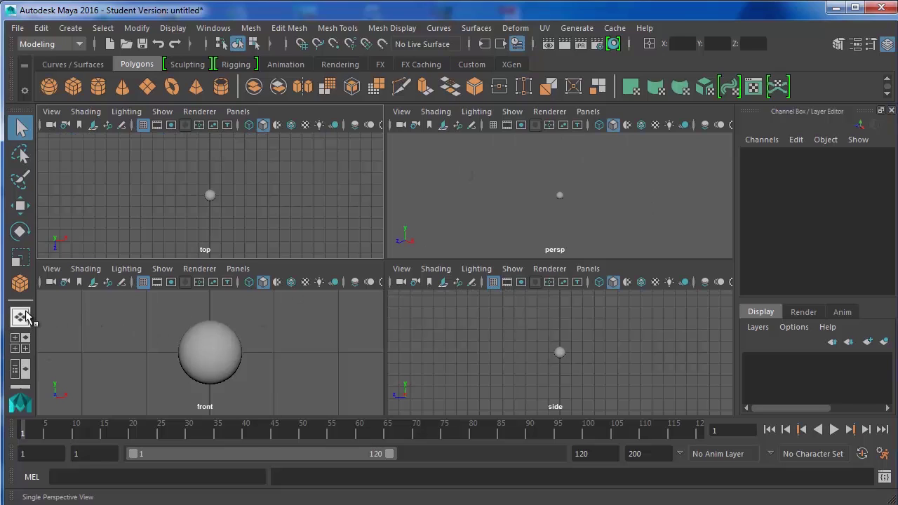
click(21, 317)
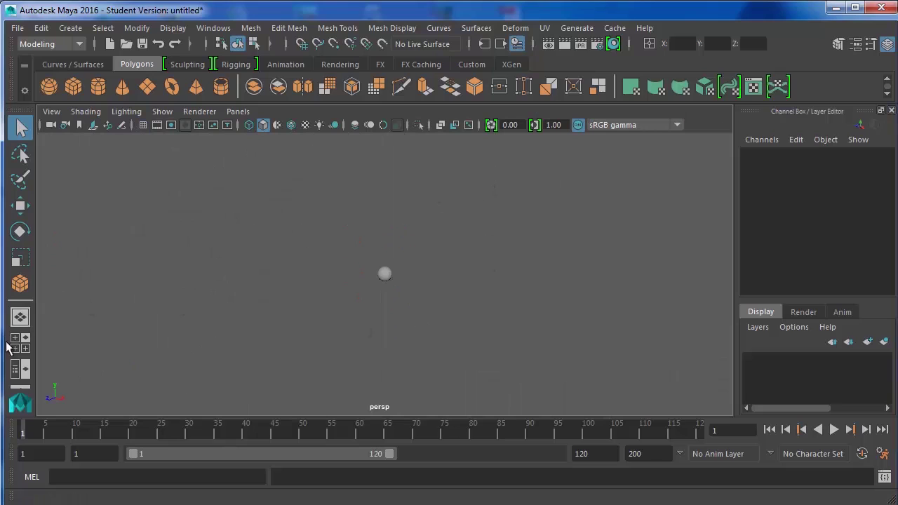
click(25, 348)
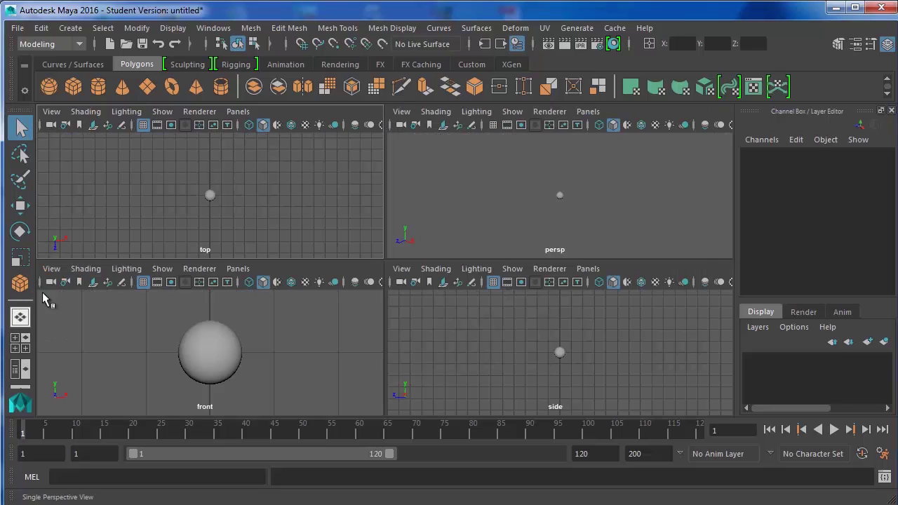
click(20, 316)
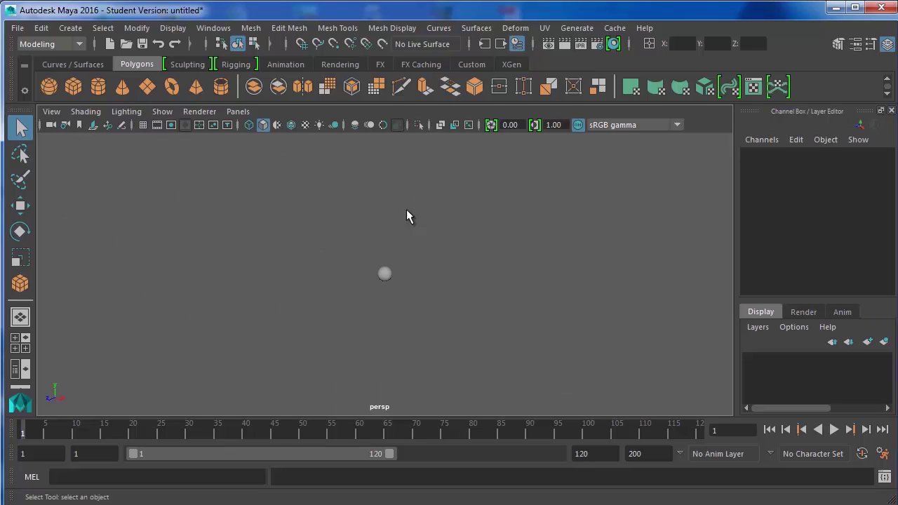
Step: Maximize individual views in turn from the four-view layout, finishing with the perspective view at full size
key(space)
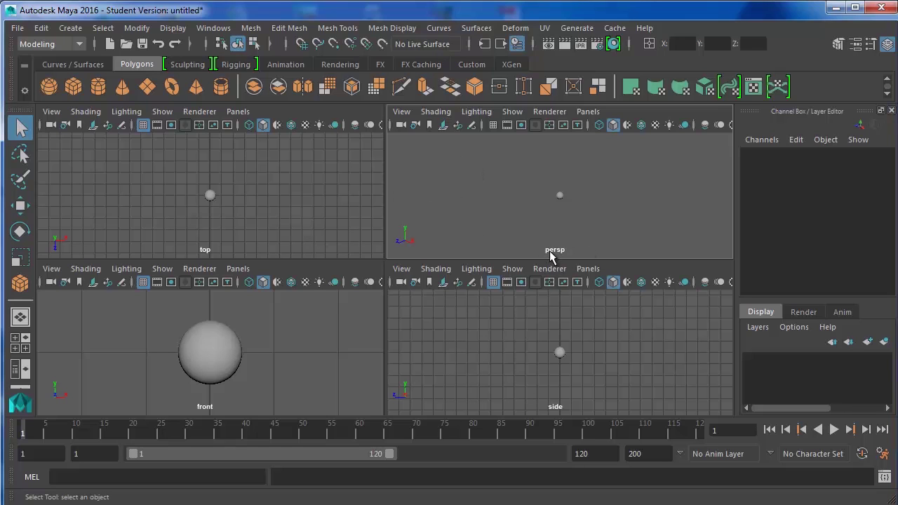
key(space)
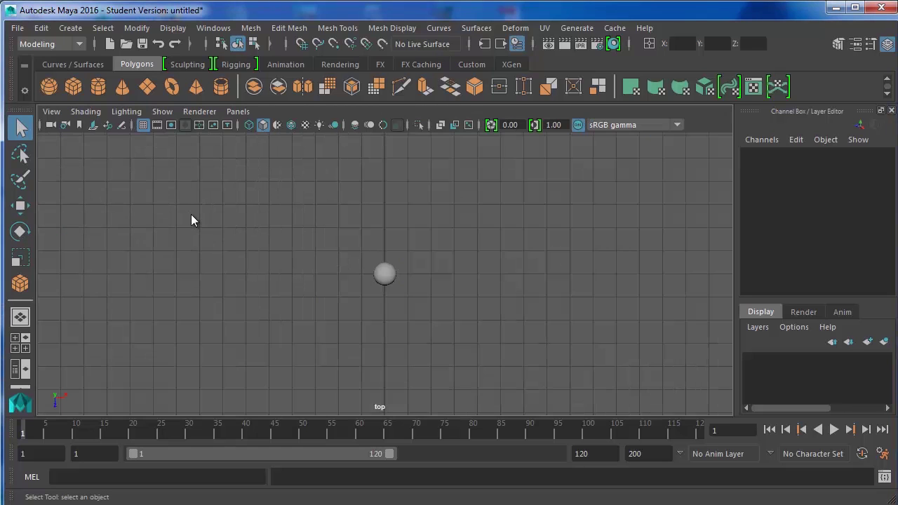
key(space)
key(space)
key(space)
key(space)
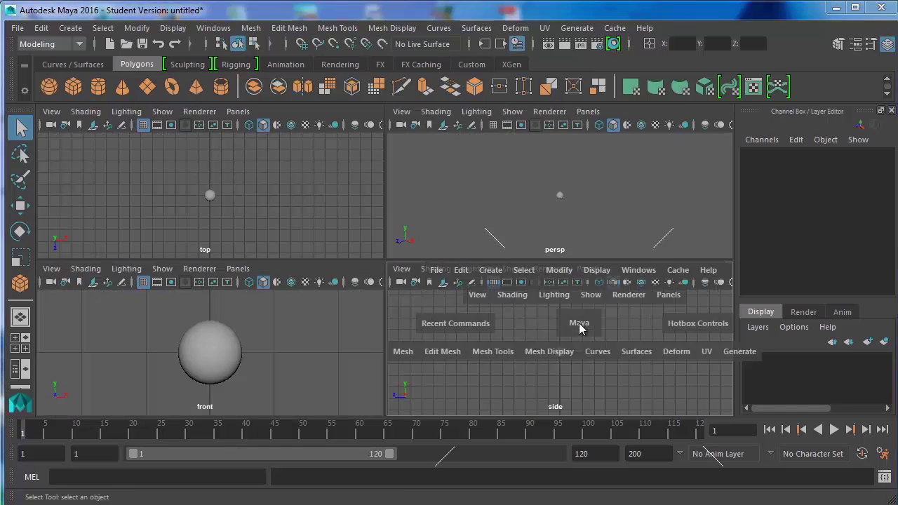
key(space)
key(space)
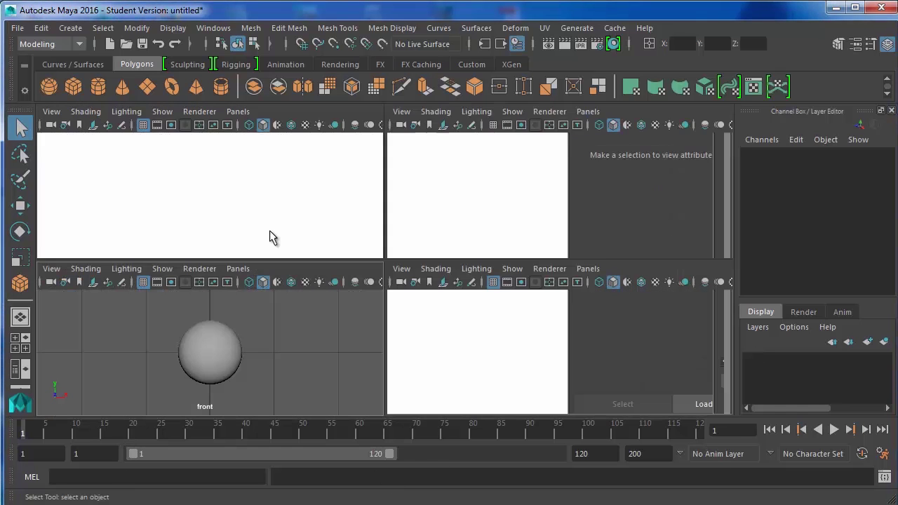
key(space)
key(space)
key(space)
key(space)
key(space)
key(space)
key(space)
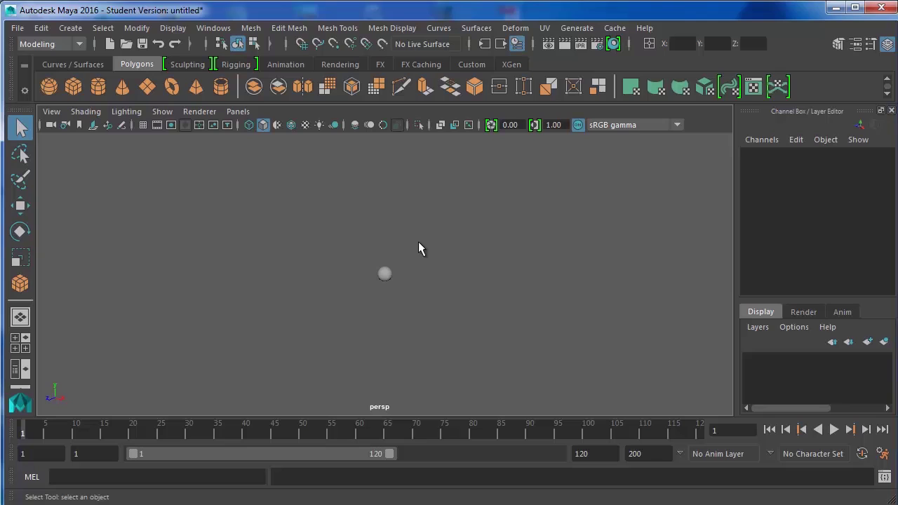
Step: Bring up the hotbox, use its view marking menu to change to Left View, and select the sphere
key(space)
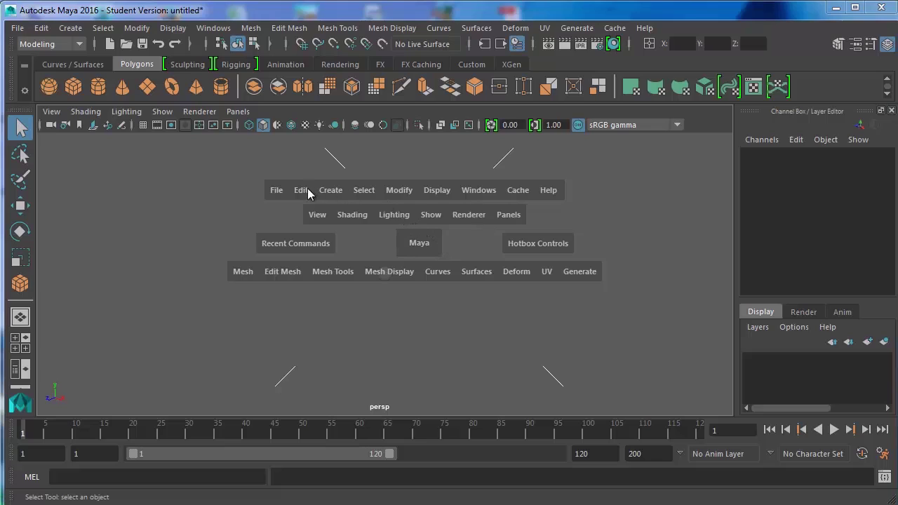
click(416, 245)
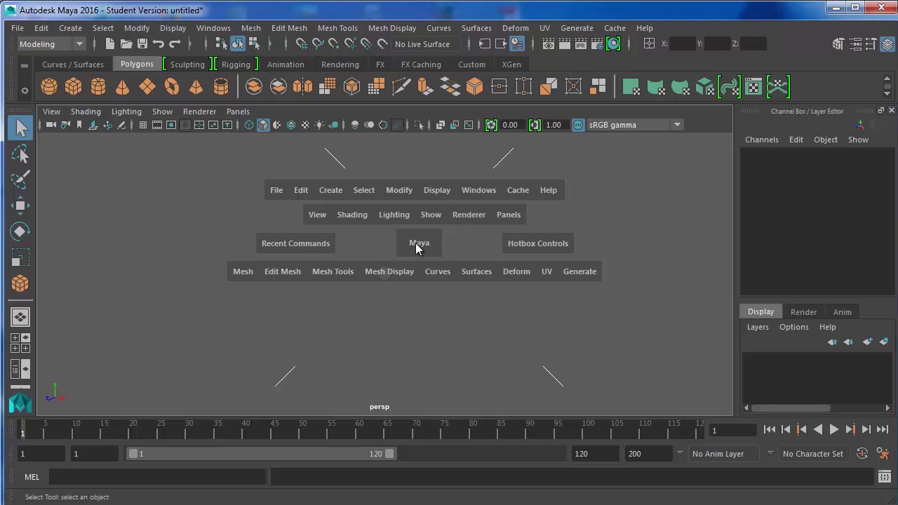
drag(425, 243, 426, 211)
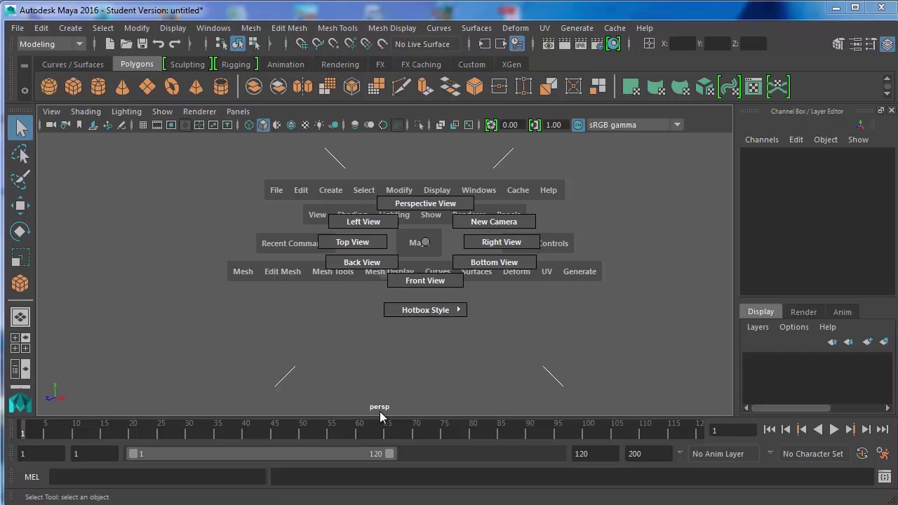
drag(427, 247, 384, 251)
key(space)
click(388, 275)
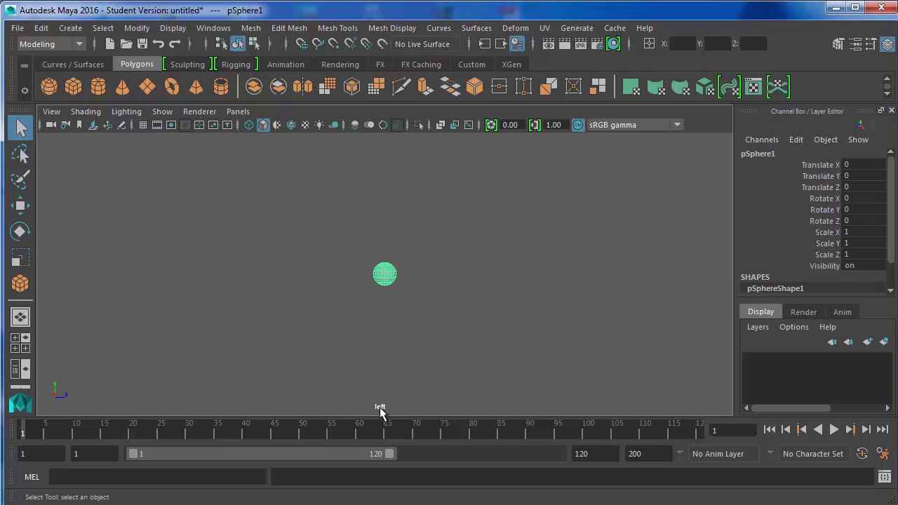
Step: Use the hotbox to change to Bottom View and back to Perspective View, orbit the framed sphere, and deselect it
key(space)
drag(391, 270, 462, 292)
key(space)
drag(387, 275, 387, 242)
key(f)
alt+drag(386, 278, 424, 272)
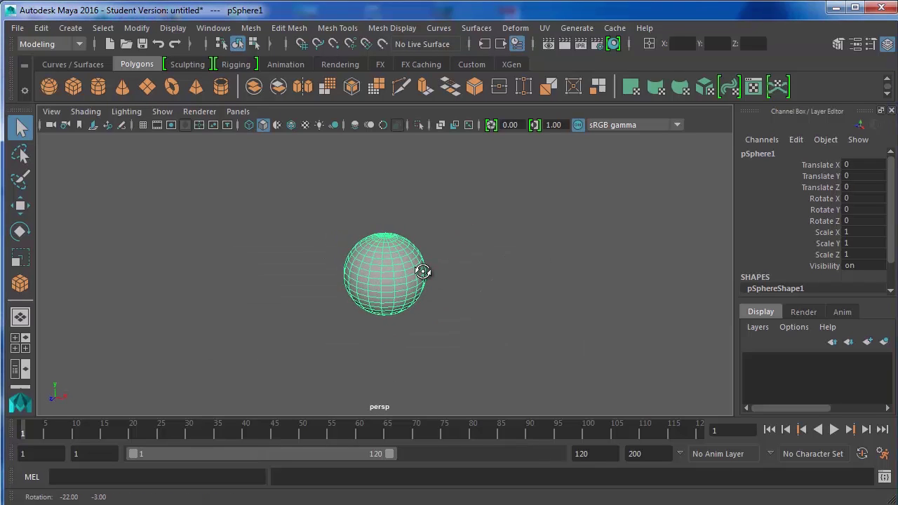
click(427, 211)
Step: Examine the File and Mesh menus inside the hotbox, and dismiss it without running a command
key(space)
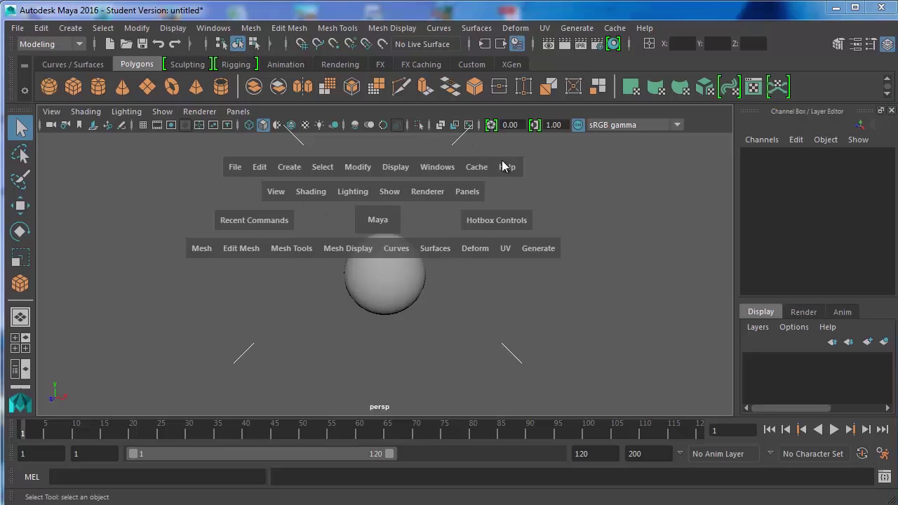
click(234, 168)
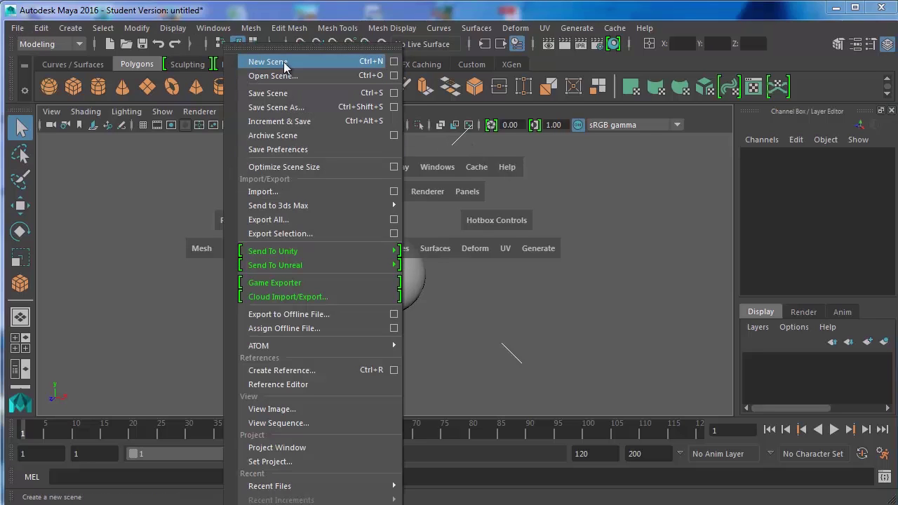
click(322, 222)
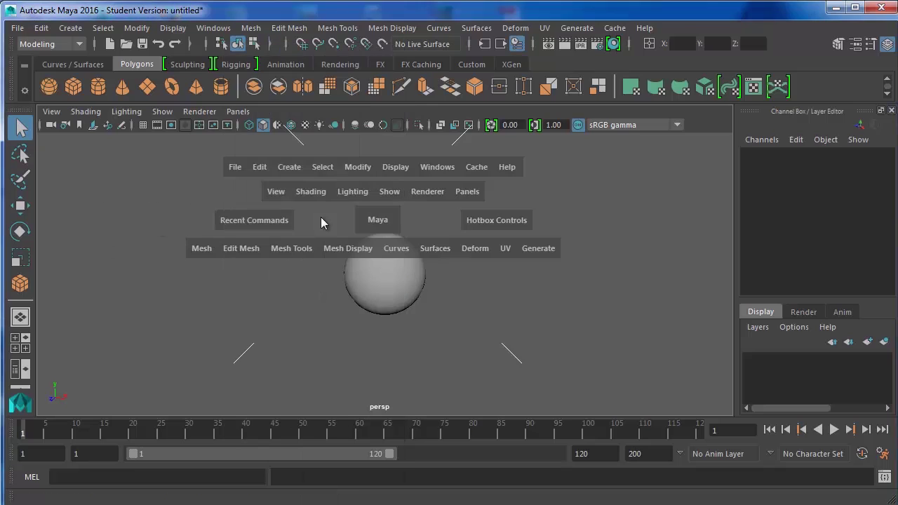
click(198, 249)
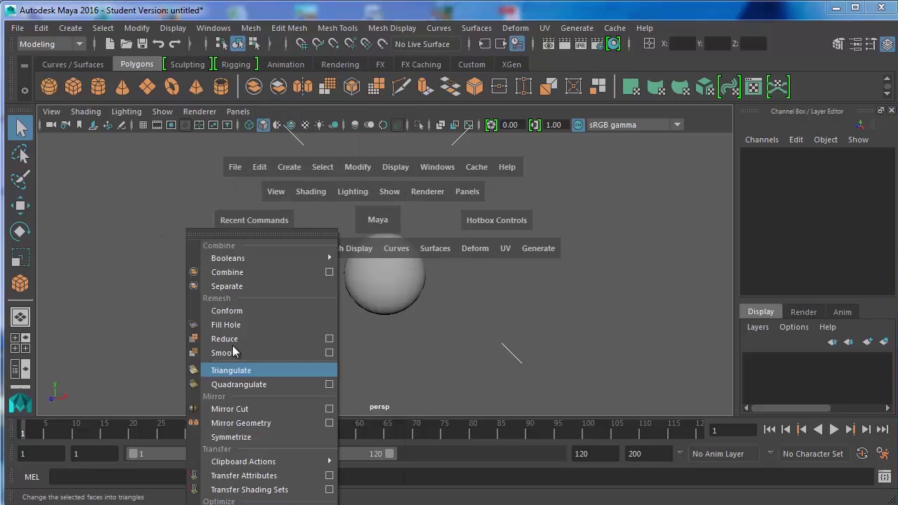
click(403, 286)
key(space)
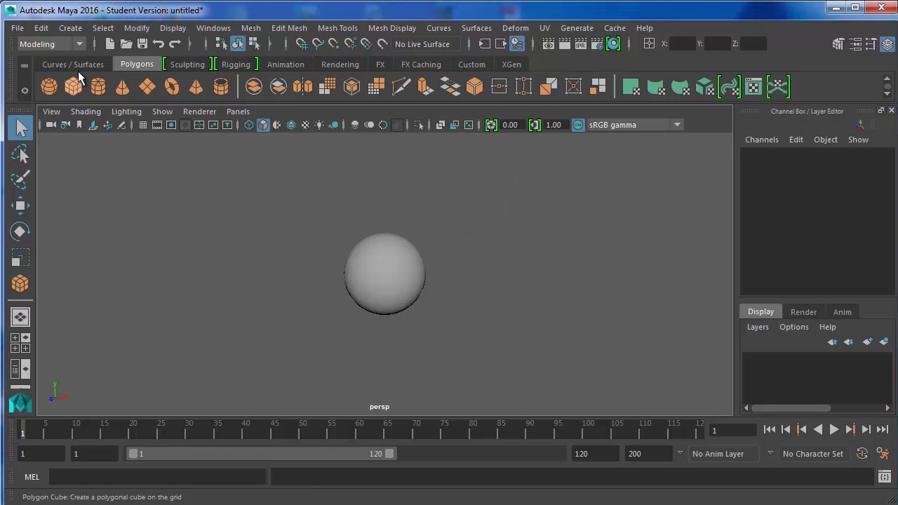
Step: Change the active menu set to Rigging
click(56, 44)
click(60, 78)
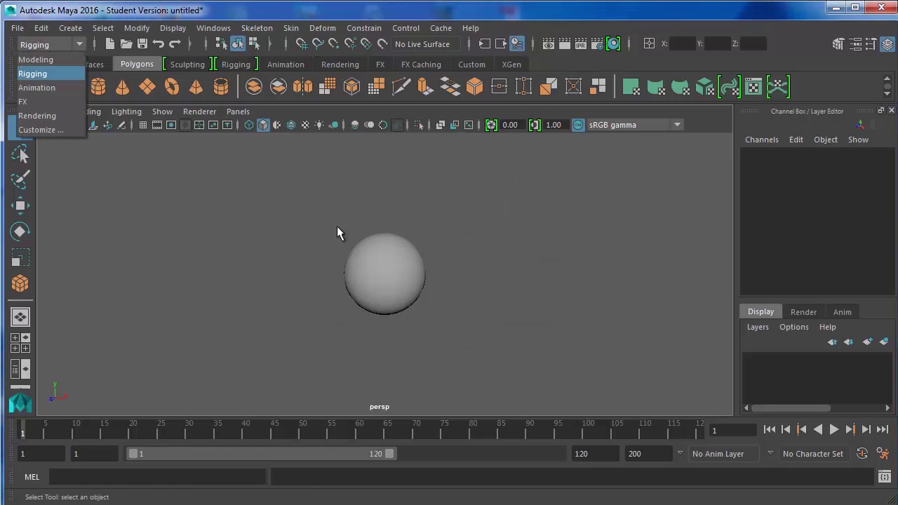
Step: Bring up the hotbox to show the Rigging menus, and change the active menu set to Modeling
click(414, 272)
click(445, 249)
key(space)
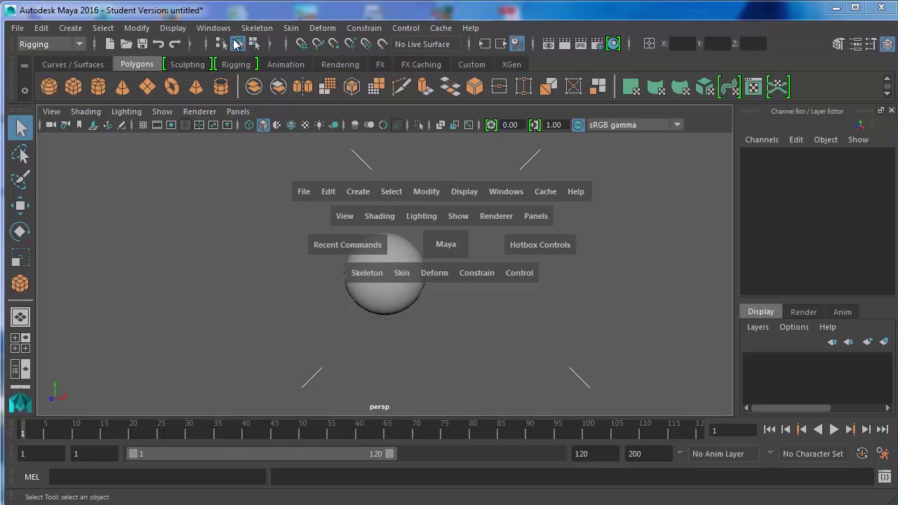
click(38, 45)
click(47, 44)
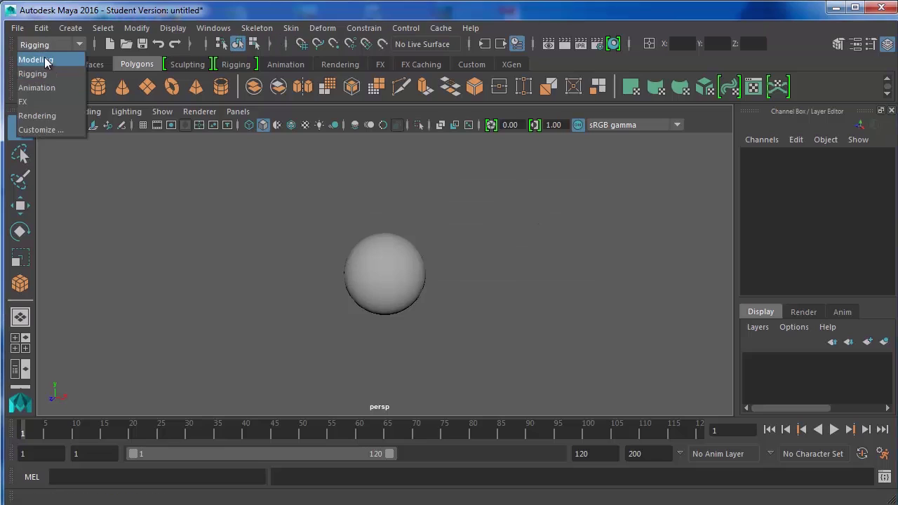
click(35, 59)
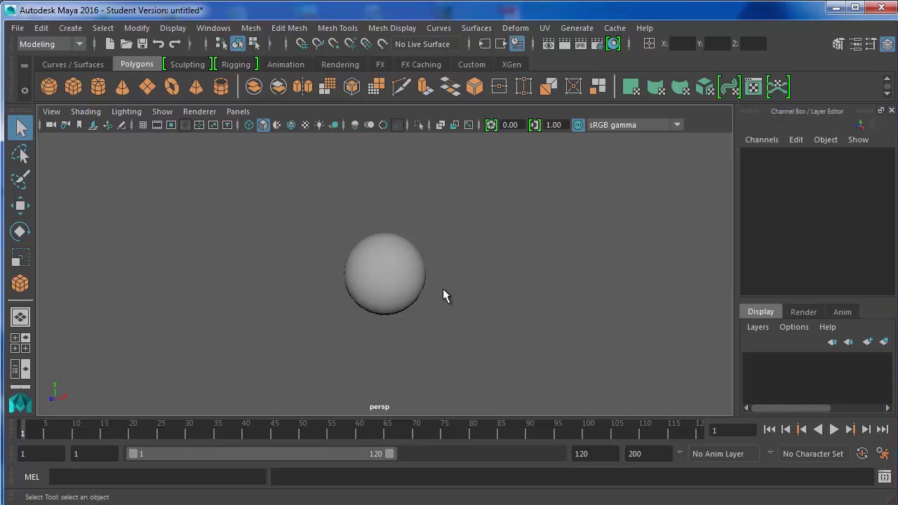
Step: Select the whole sphere with Select All from the marking menu, and run Extrude on all its faces
right_click(438, 248)
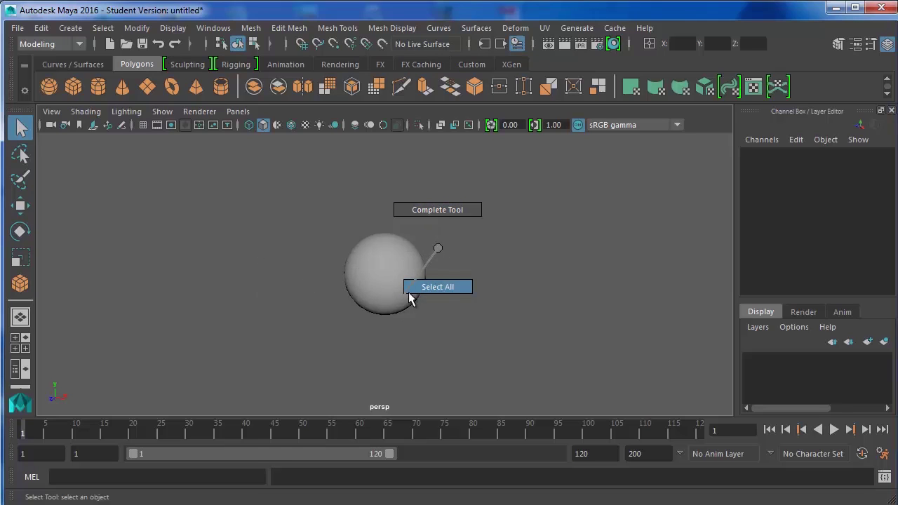
right_drag(433, 288, 437, 287)
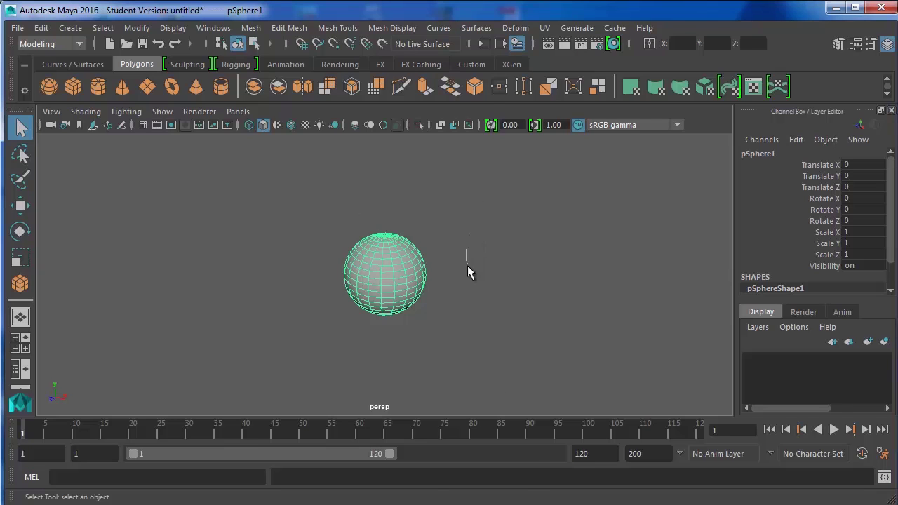
right_drag(467, 263, 515, 262)
right_drag(443, 226, 446, 134)
mouse_move(466, 200)
shift+right_down()
mouse_move(466, 222)
mouse_move(477, 175)
mouse_move(429, 181)
mouse_move(437, 236)
mouse_move(523, 198)
mouse_move(512, 214)
mouse_move(419, 208)
mouse_move(462, 147)
mouse_move(522, 217)
mouse_move(414, 425)
mouse_move(457, 234)
mouse_move(480, 182)
mouse_move(414, 421)
mouse_move(421, 414)
mouse_move(431, 465)
mouse_move(437, 266)
mouse_move(465, 202)
shift+right_up()
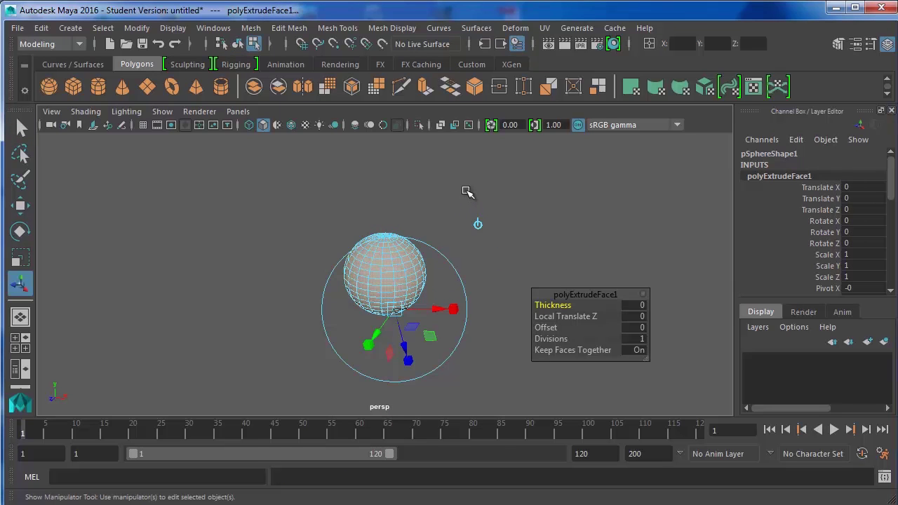
Step: Return to the Select tool, dropping the extrude manipulator, and leave component selection for object selection
click(463, 198)
click(20, 128)
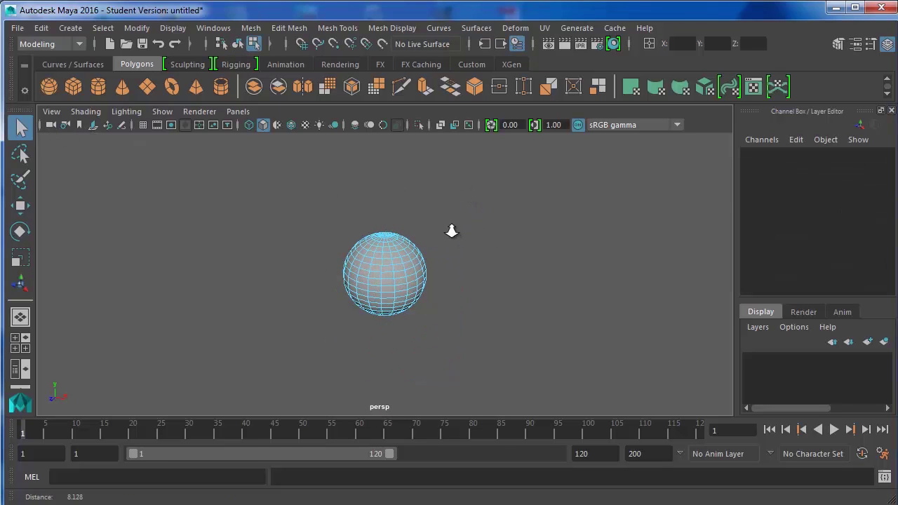
mouse_move(461, 221)
shift+right_down()
mouse_move(473, 224)
mouse_move(457, 226)
mouse_move(456, 214)
shift+right_up()
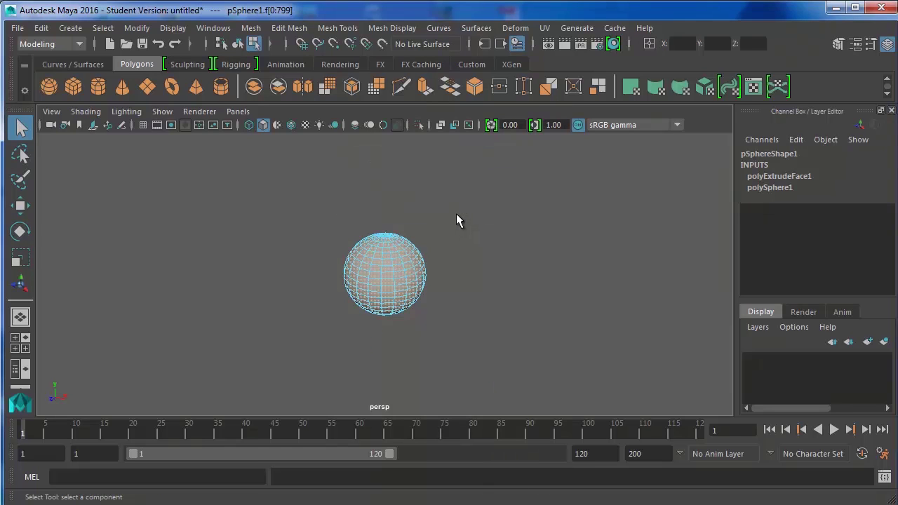
key(F8)
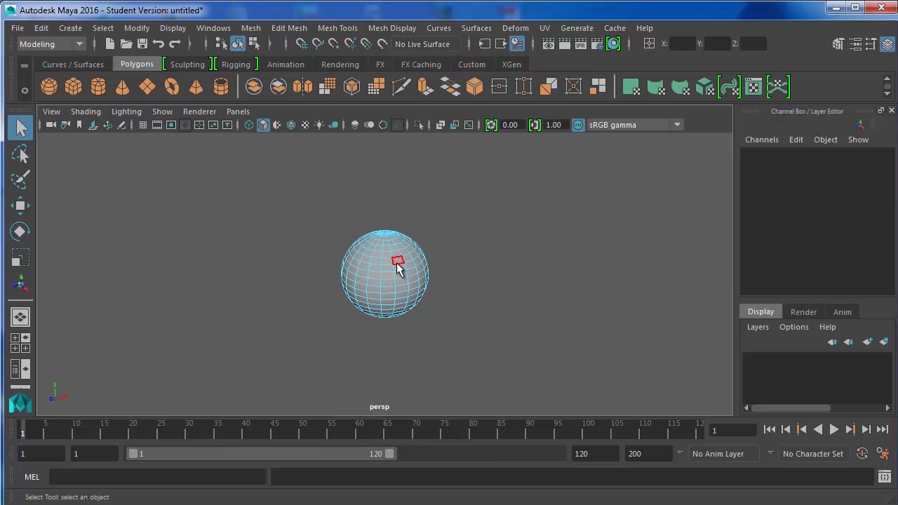
Step: Use the marking menu to put the sphere back in object mode, and select the whole sphere
scroll(396, 260, up, 5)
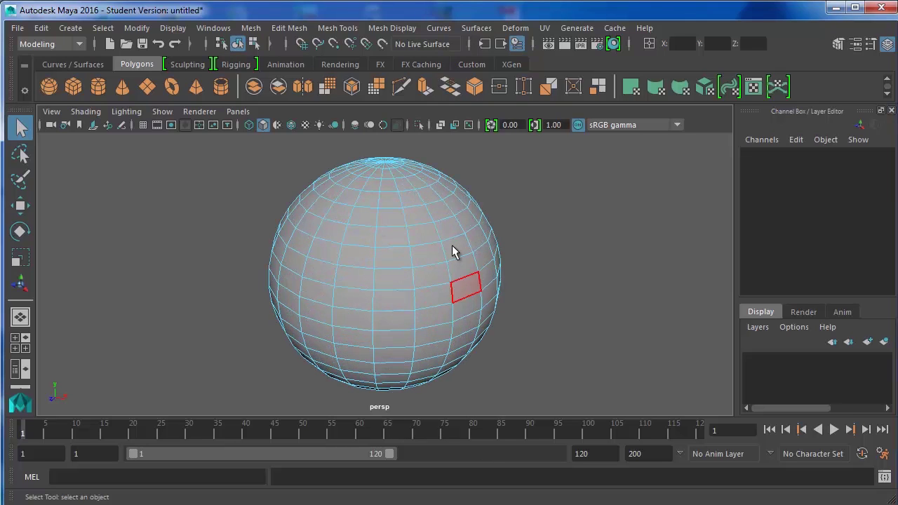
right_drag(421, 145, 355, 149)
right_drag(439, 226, 487, 115)
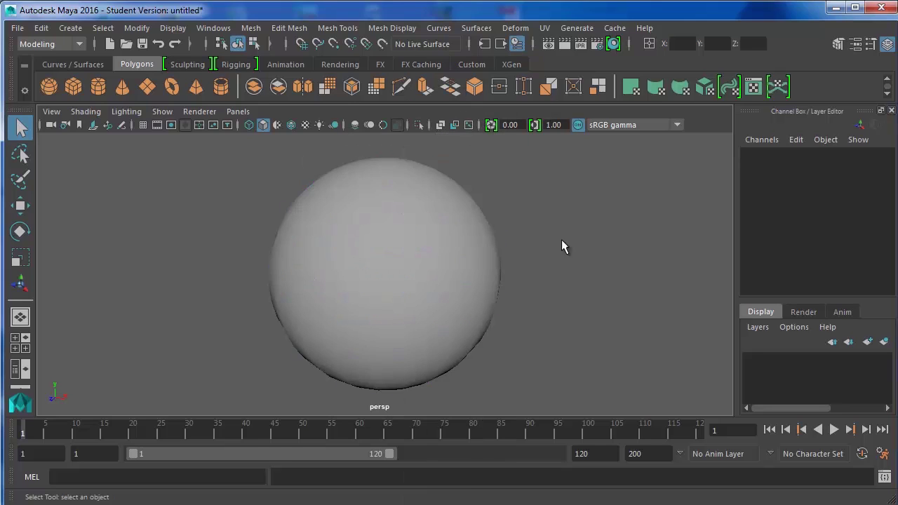
click(393, 218)
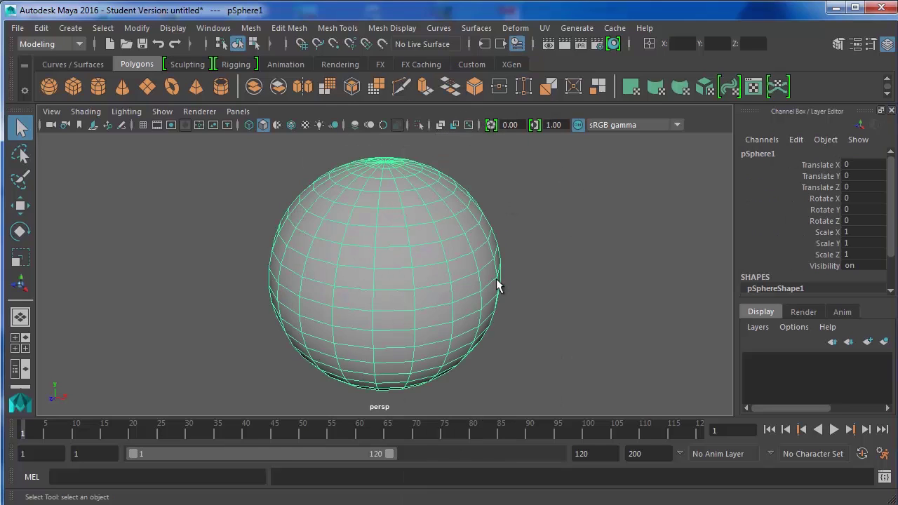
Step: Switch the selection mode to component type, back to object type, and finally to hierarchy
click(254, 44)
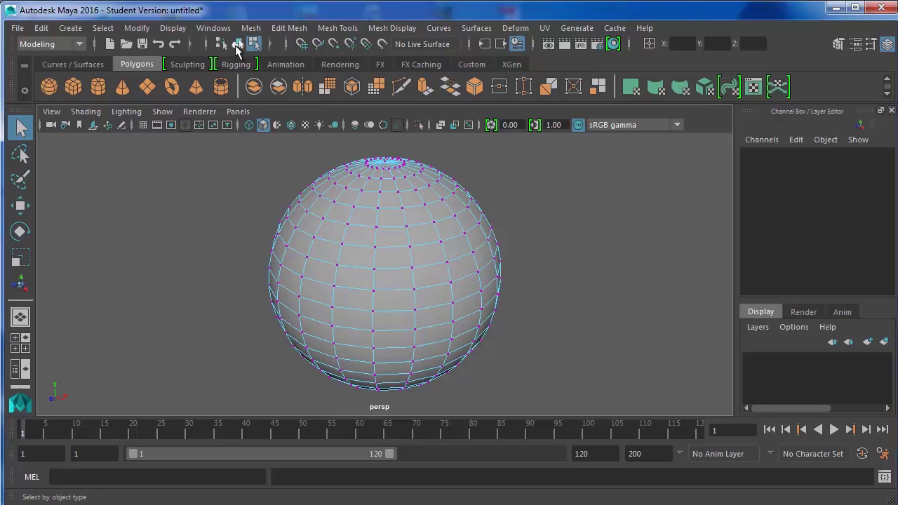
click(237, 43)
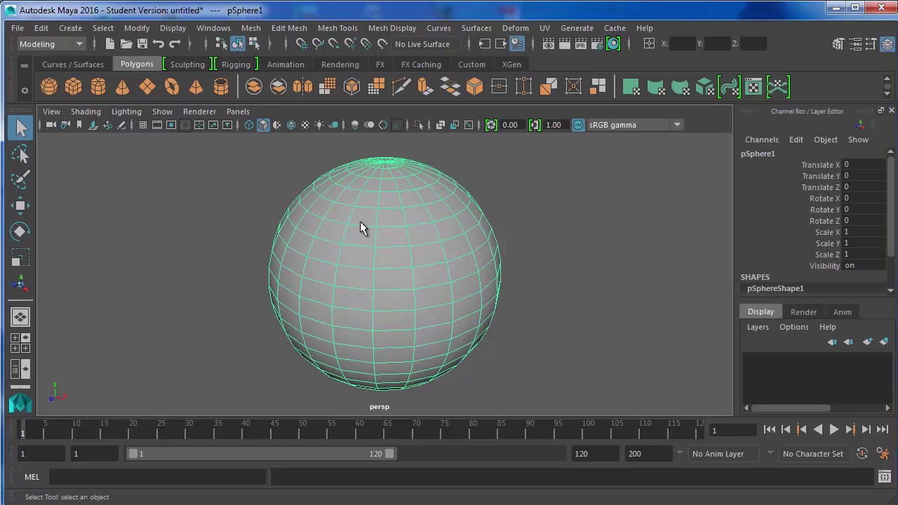
click(220, 44)
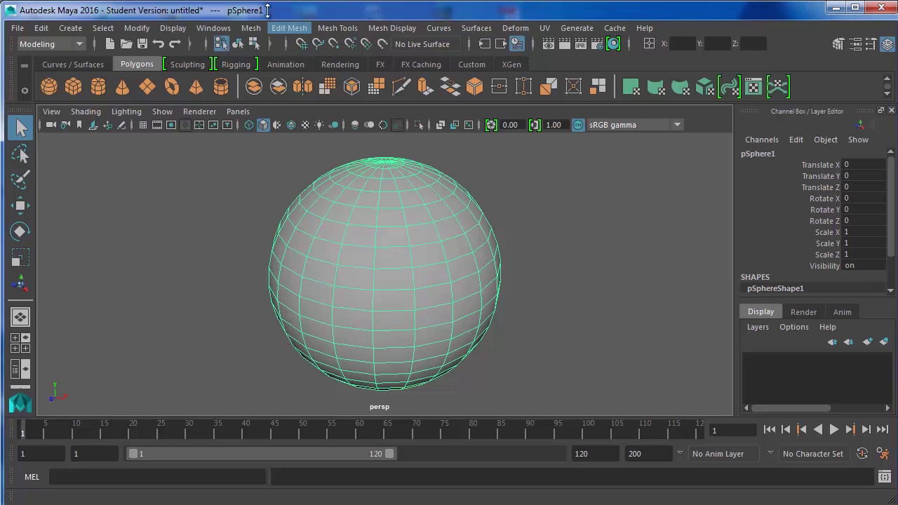
Step: Look through the Windows menu without running a command, and deselect the sphere
click(215, 28)
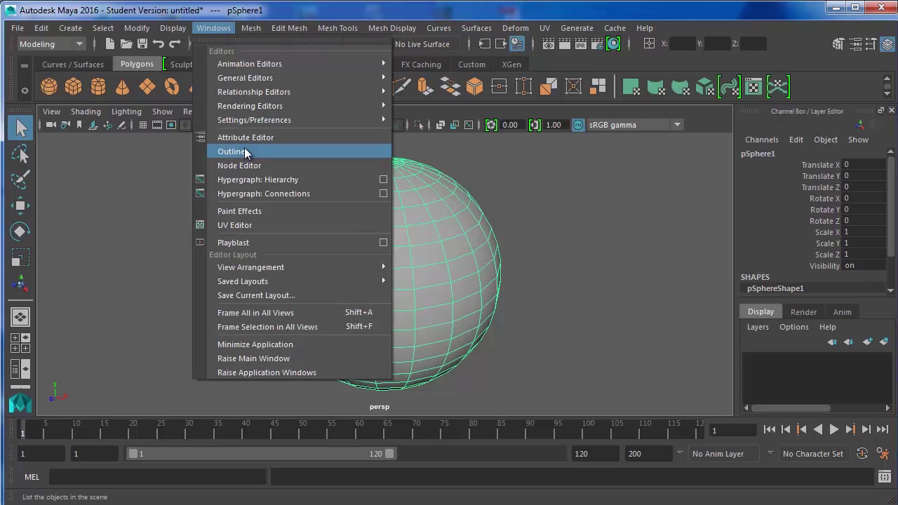
click(228, 29)
click(572, 265)
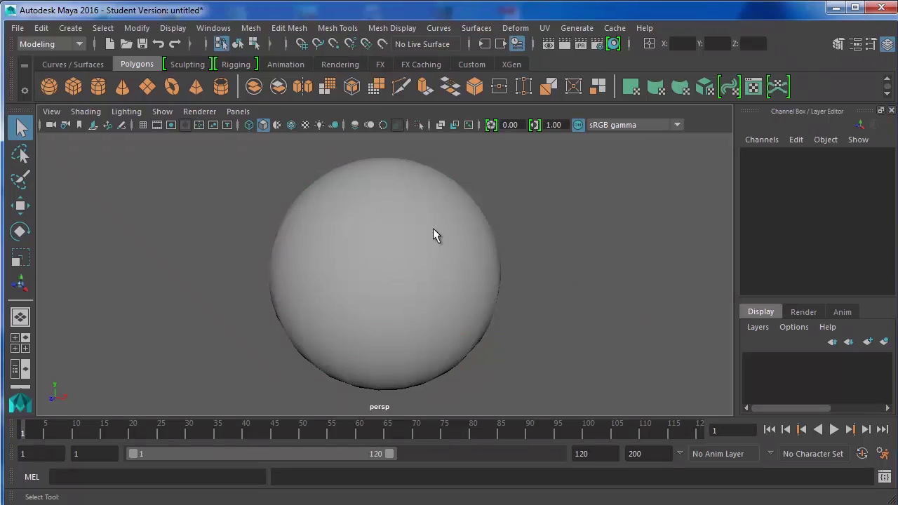
Step: Select the sphere and examine the component conversion marking menu, including To Edges, To Edge Perimeter and To Contained Edges
click(367, 239)
alt+right_drag(380, 245, 379, 216)
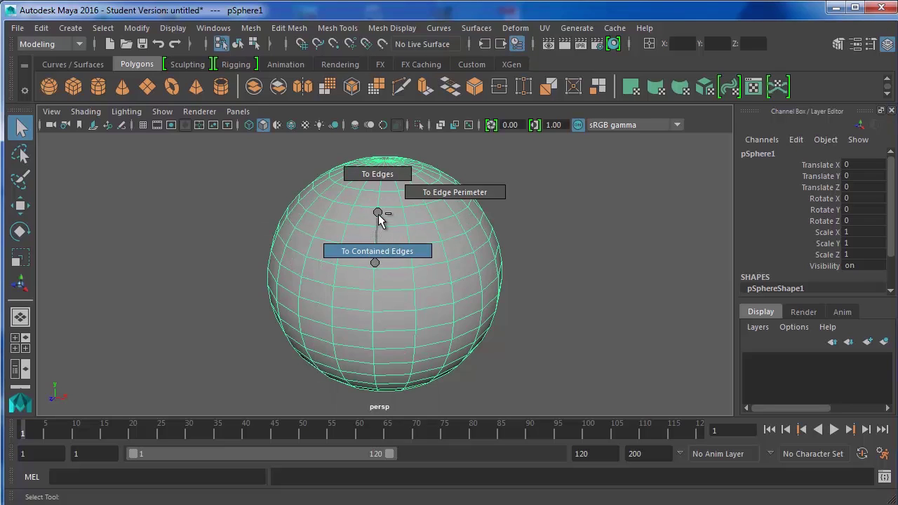
mouse_move(370, 268)
ctrl+right_down()
mouse_move(396, 265)
mouse_move(396, 255)
mouse_move(393, 281)
mouse_move(379, 260)
ctrl+right_up()
scroll(395, 263, up, 2)
alt+drag(415, 259, 515, 246)
alt+right_drag(515, 246, 297, 224)
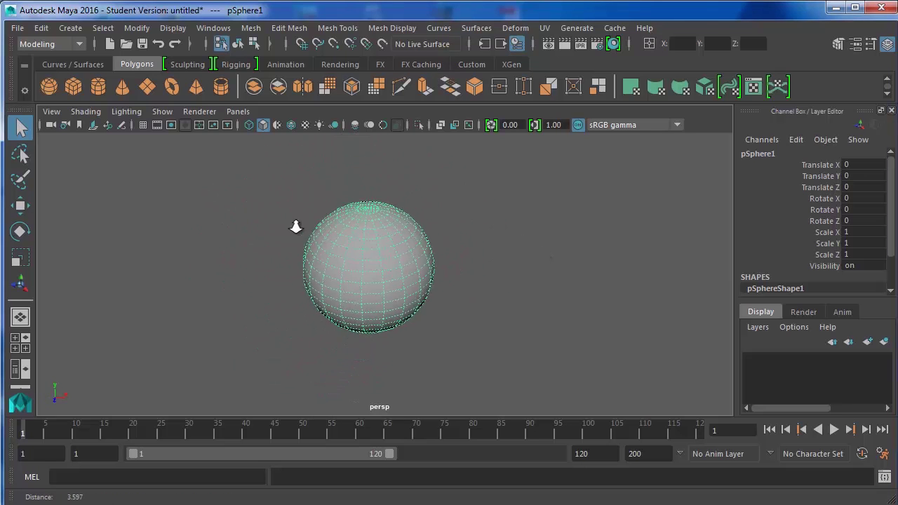
Step: Switch the reselected sphere to object selection mode with the marking menu, and undo the last three actions
click(450, 283)
click(396, 274)
right_drag(394, 259, 454, 115)
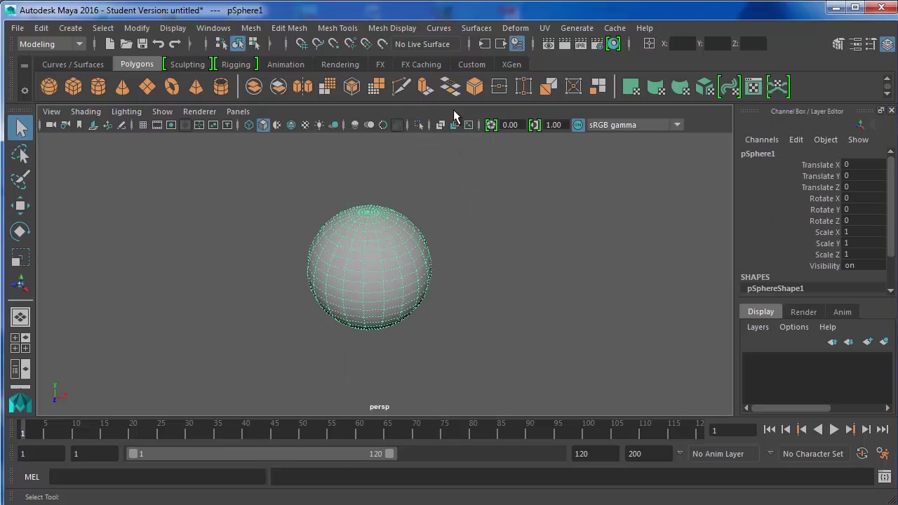
click(484, 219)
key(ctrl+z)
key(ctrl+z)
key(ctrl+z)
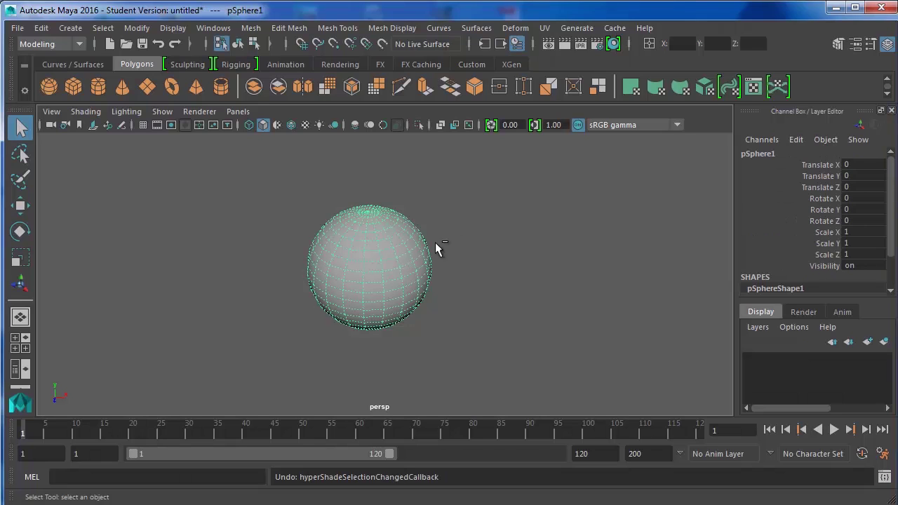
Step: Deselect the sphere in the perspective view
click(435, 242)
click(347, 246)
click(291, 235)
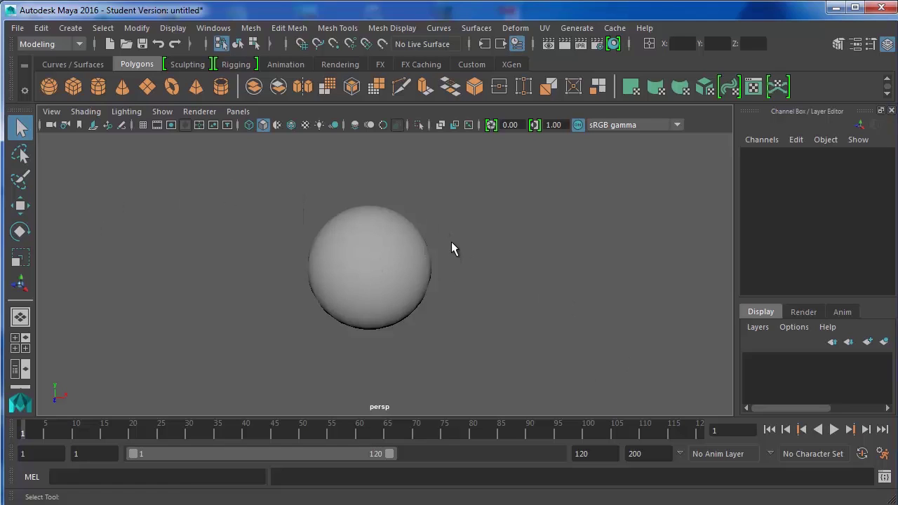
scroll(451, 241, down, 2)
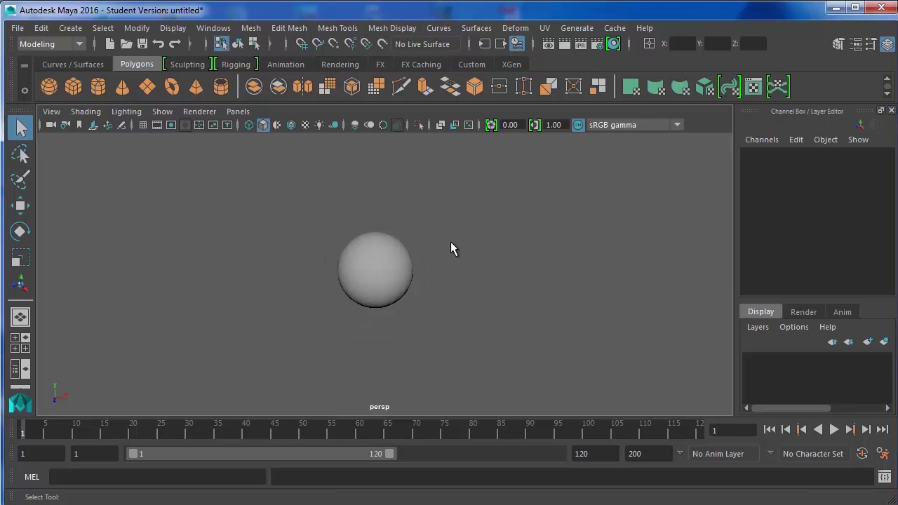
Step: Compare the NURBS tools on the Curves / Surfaces shelf with the primitives on the Polygons shelf
click(70, 62)
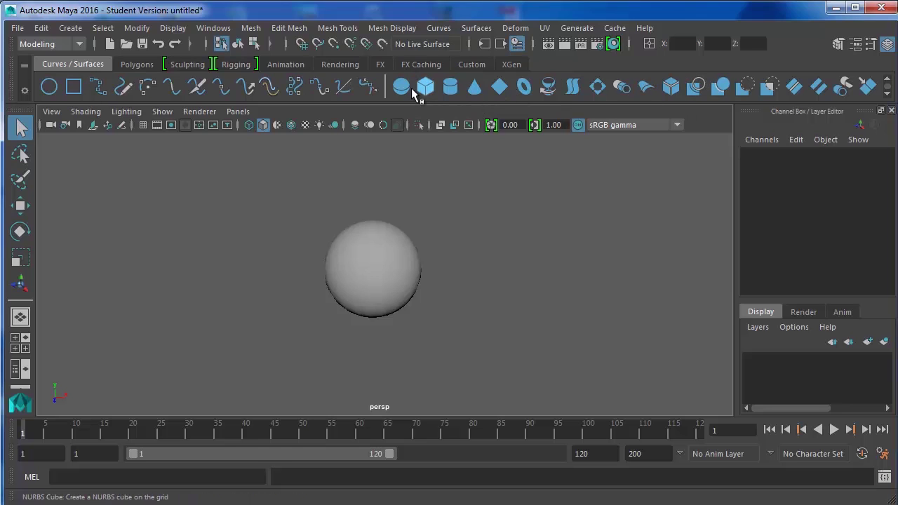
click(138, 64)
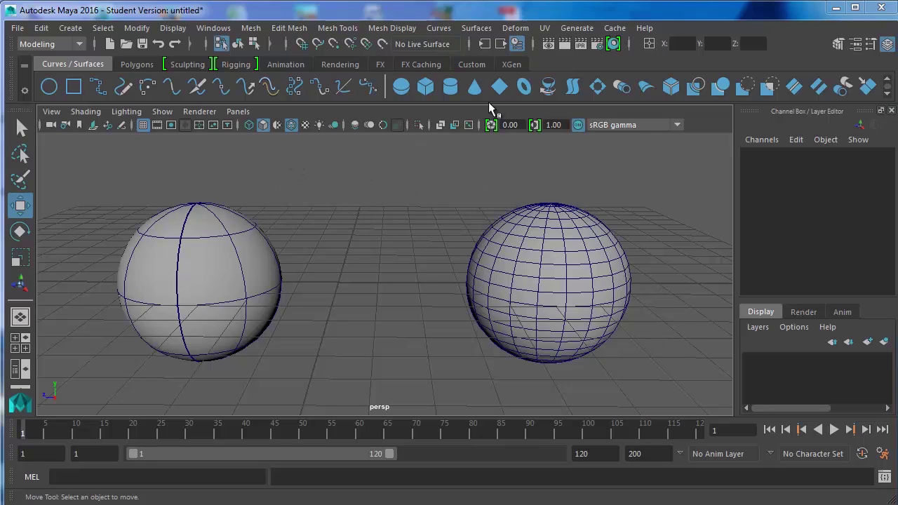
click(141, 64)
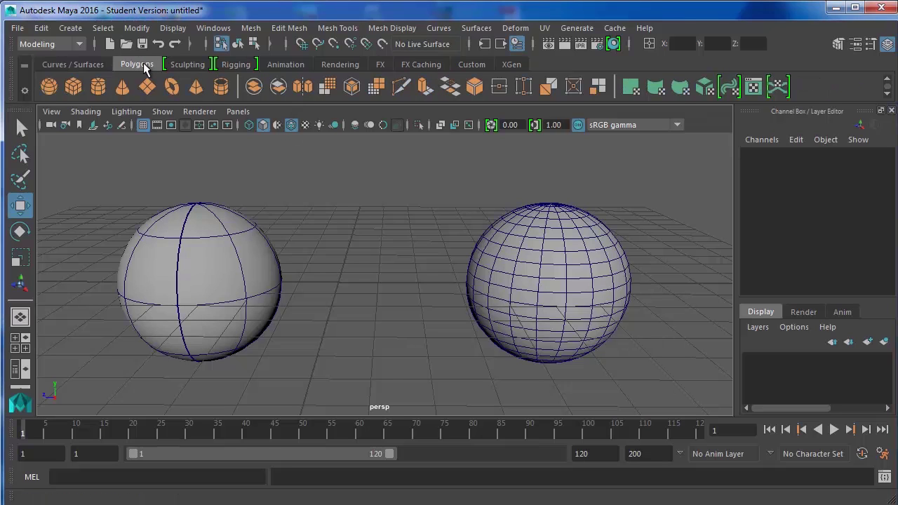
click(91, 64)
click(130, 65)
click(92, 66)
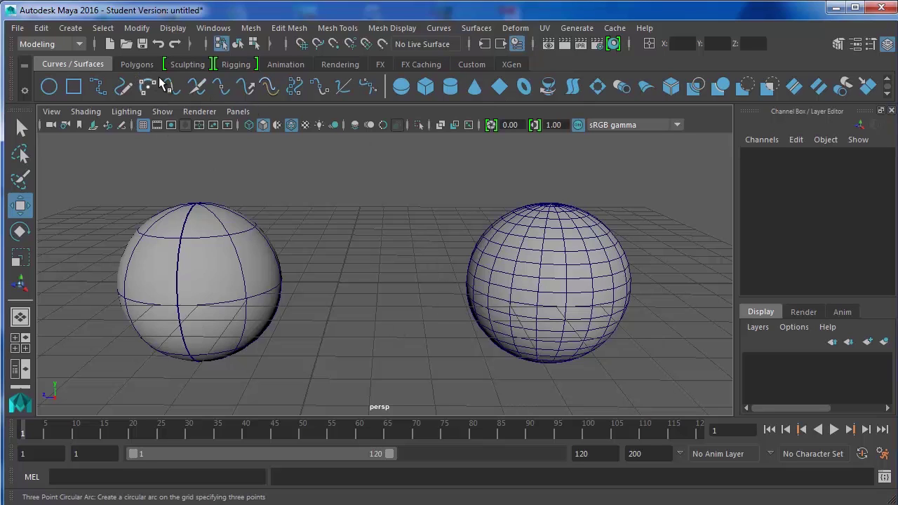
click(137, 66)
Step: Compare the polygon sphere and the NURBS sphere by selecting each in turn with the Curves / Surfaces shelf shown
click(610, 245)
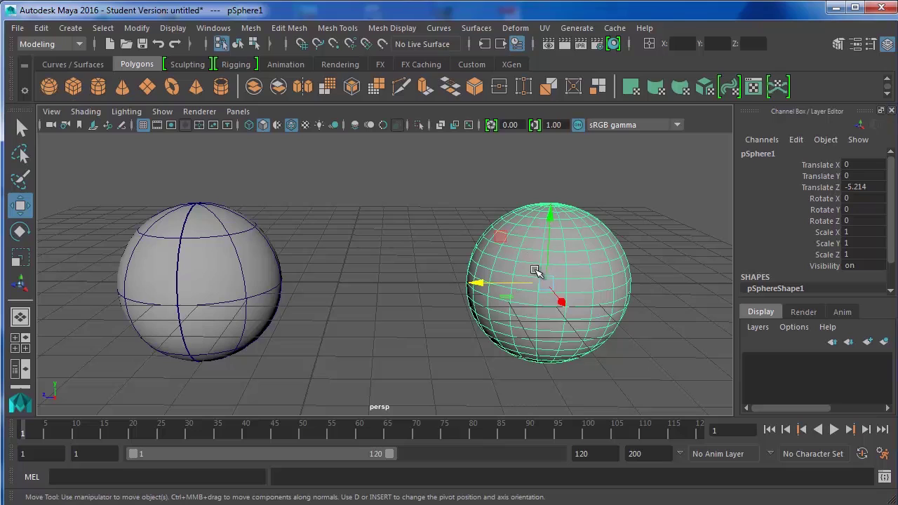
click(72, 64)
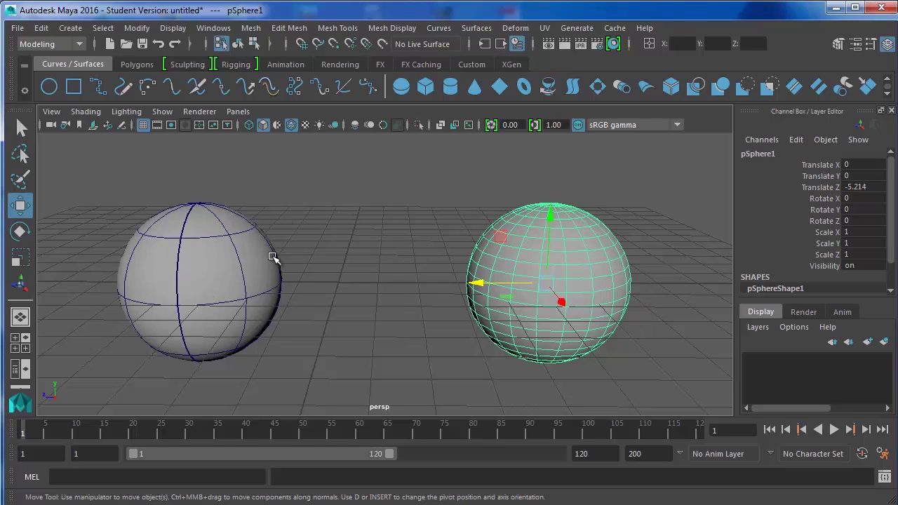
click(210, 304)
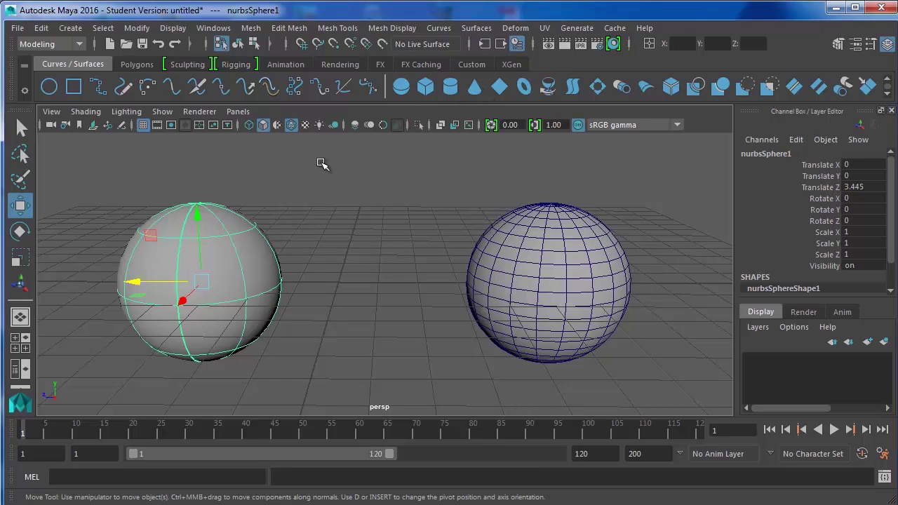
click(321, 163)
click(491, 246)
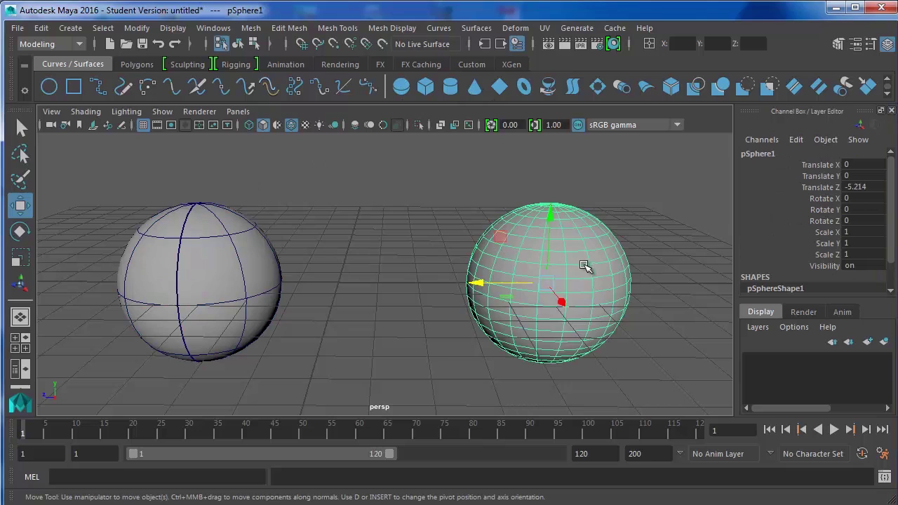
scroll(625, 298, up, 4)
scroll(648, 283, down, 3)
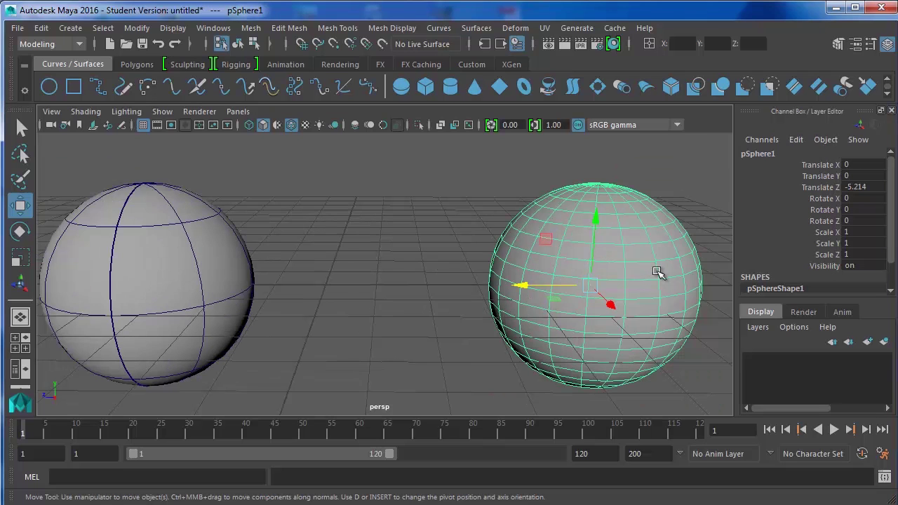
click(218, 273)
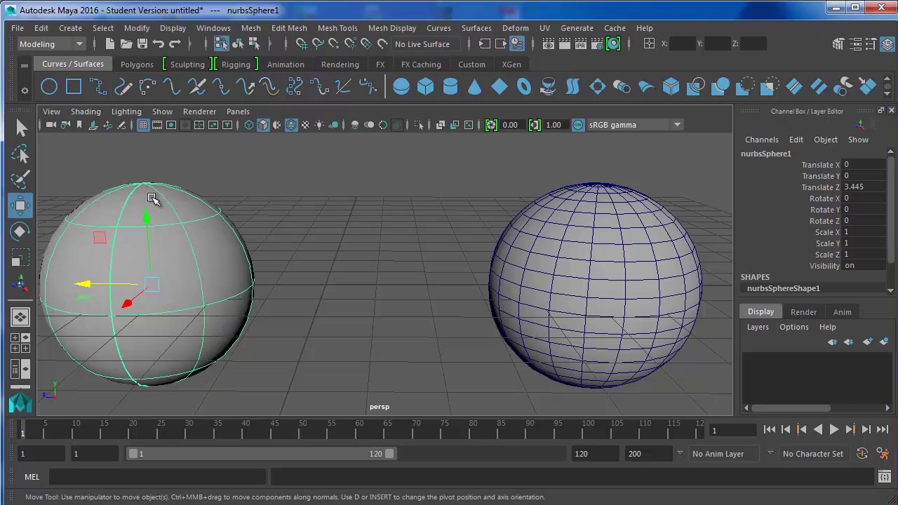
Step: Orbit around both spheres to inspect their surfaces from above, and select the polygon sphere
alt+drag(205, 222, 315, 283)
alt+drag(316, 405, 335, 276)
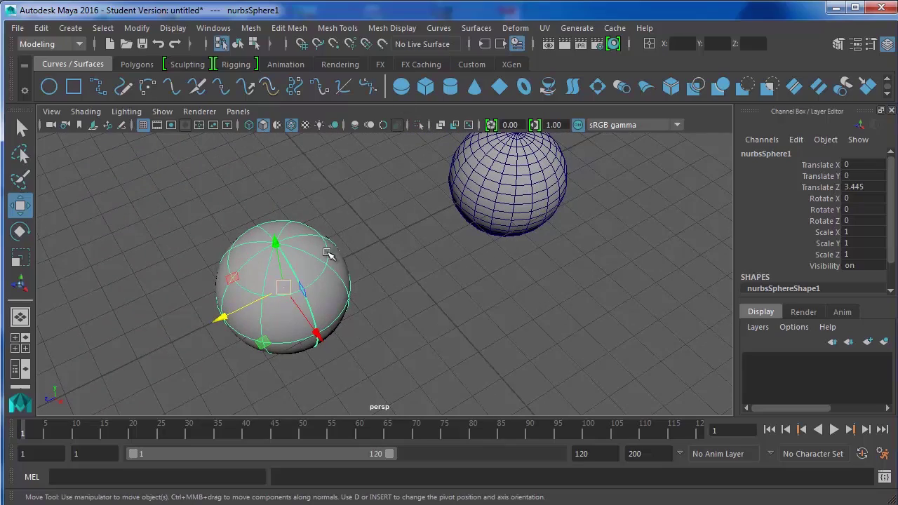
alt+drag(419, 237, 487, 220)
click(501, 210)
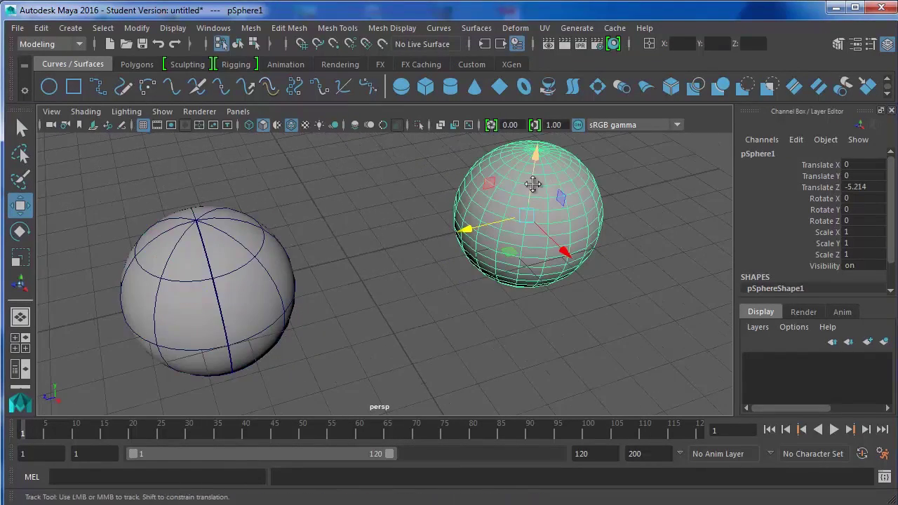
Step: Inspect the polygon sphere's faceted surface up close and from several angles, comparing it with the neighbouring NURBS sphere
key(f)
alt+middle_drag(475, 218, 509, 215)
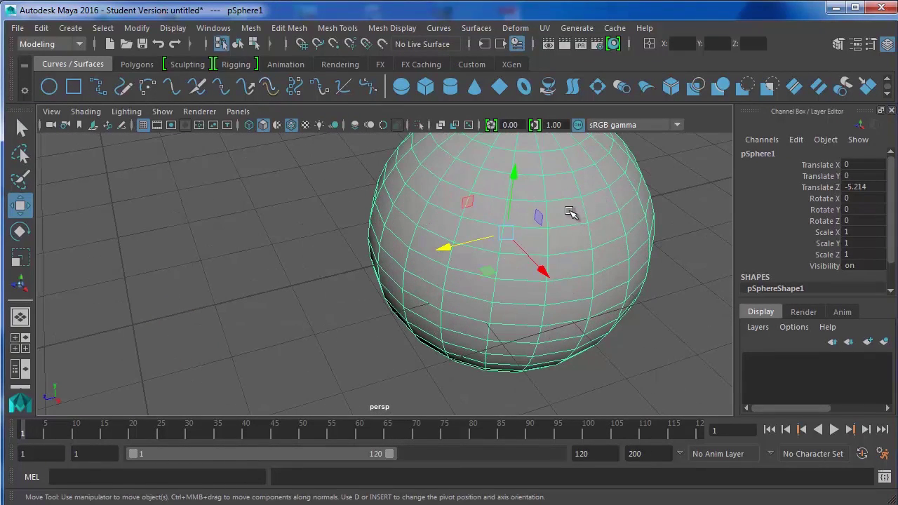
scroll(548, 214, down, 5)
scroll(531, 192, up, 3)
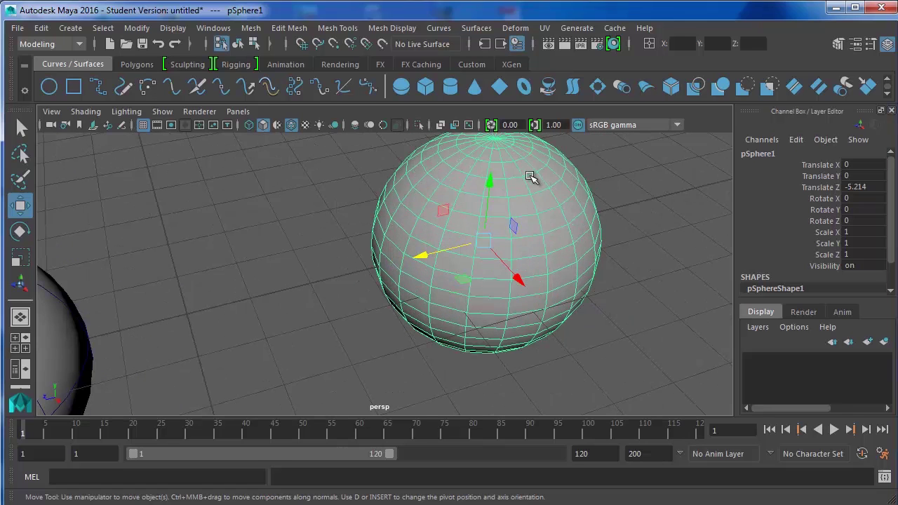
scroll(520, 177, up, 3)
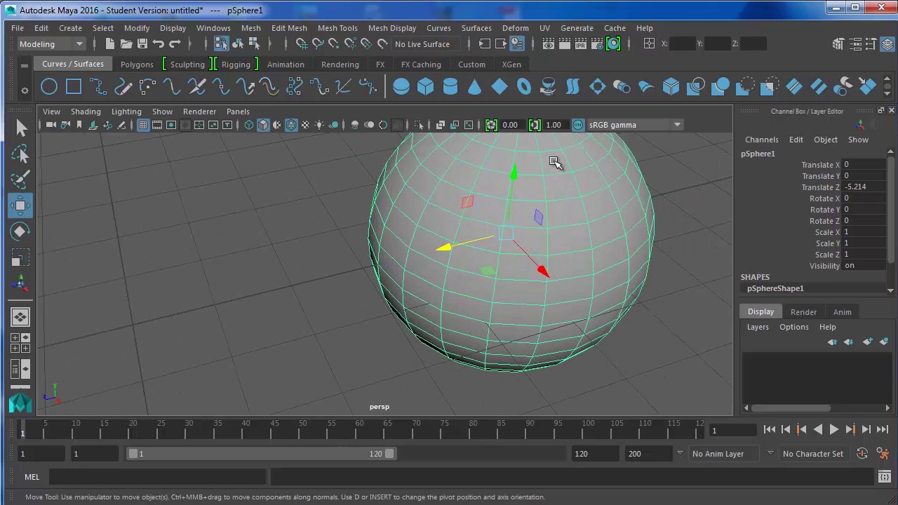
alt+drag(576, 359, 412, 284)
scroll(449, 296, down, 4)
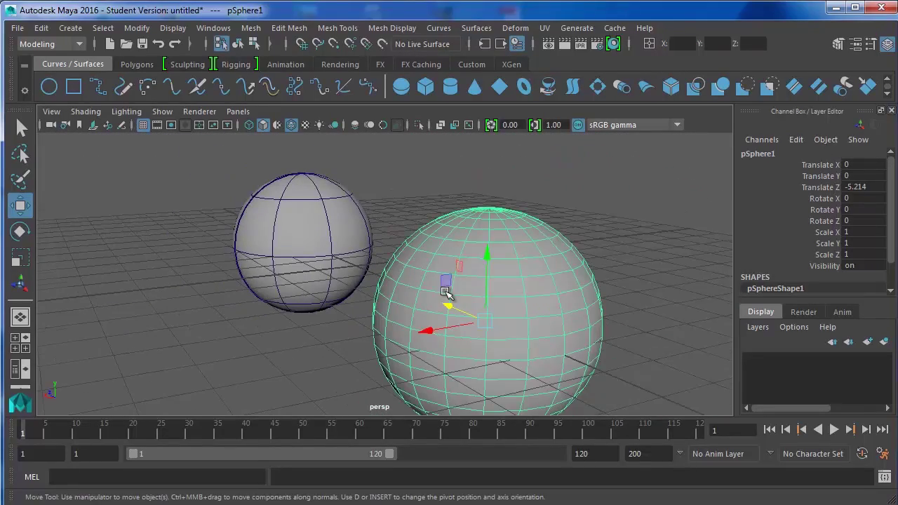
scroll(427, 281, up, 2)
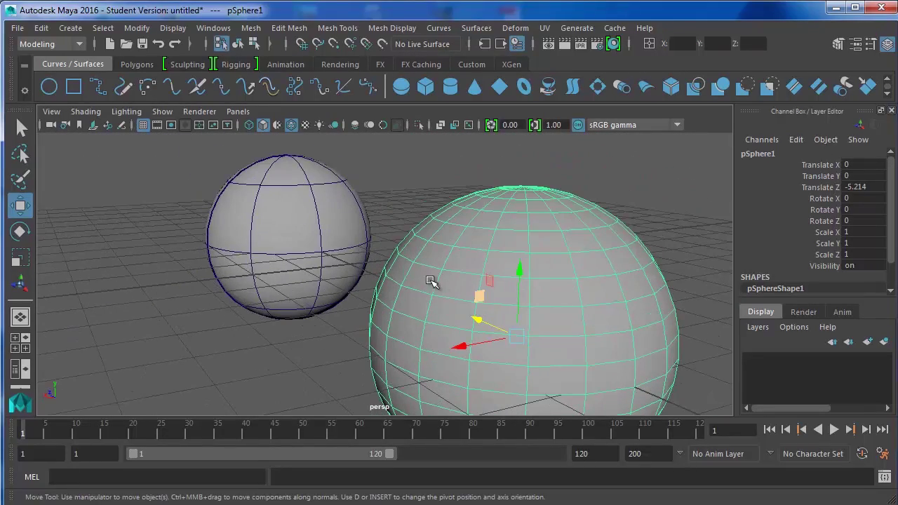
alt+drag(460, 287, 598, 268)
scroll(478, 223, up, 3)
mouse_move(480, 201)
alt+mouse_down()
mouse_move(491, 224)
mouse_move(487, 261)
mouse_move(484, 197)
mouse_move(446, 171)
mouse_move(489, 214)
alt+mouse_up()
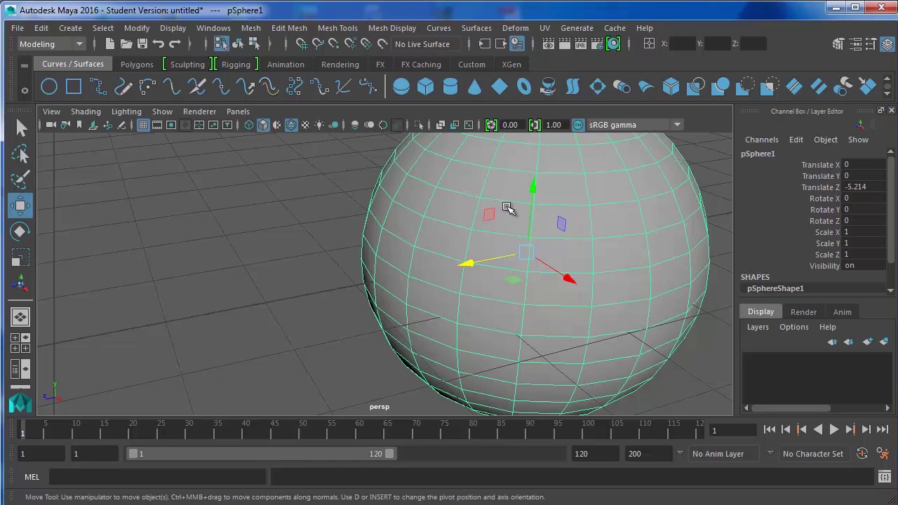
right_drag(612, 204, 611, 175)
right_drag(505, 225, 497, 189)
scroll(499, 215, down, 4)
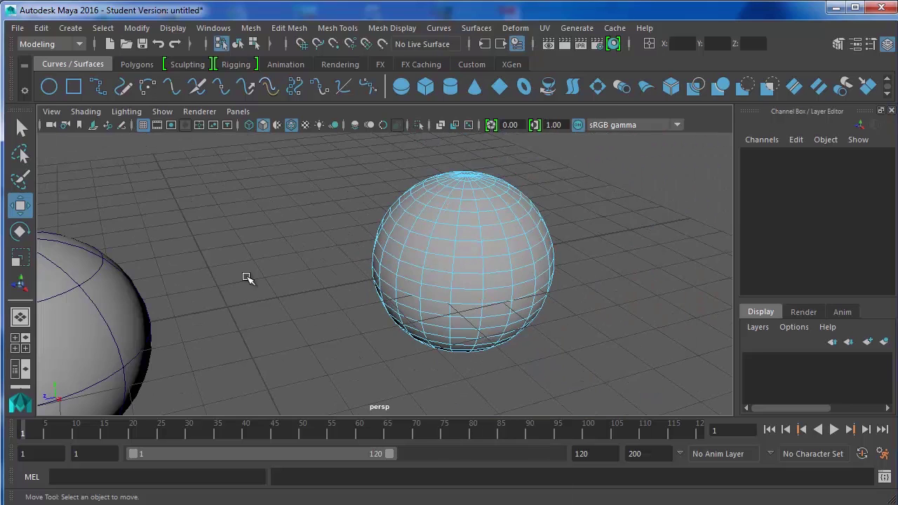
scroll(246, 279, down, 2)
click(155, 306)
click(439, 229)
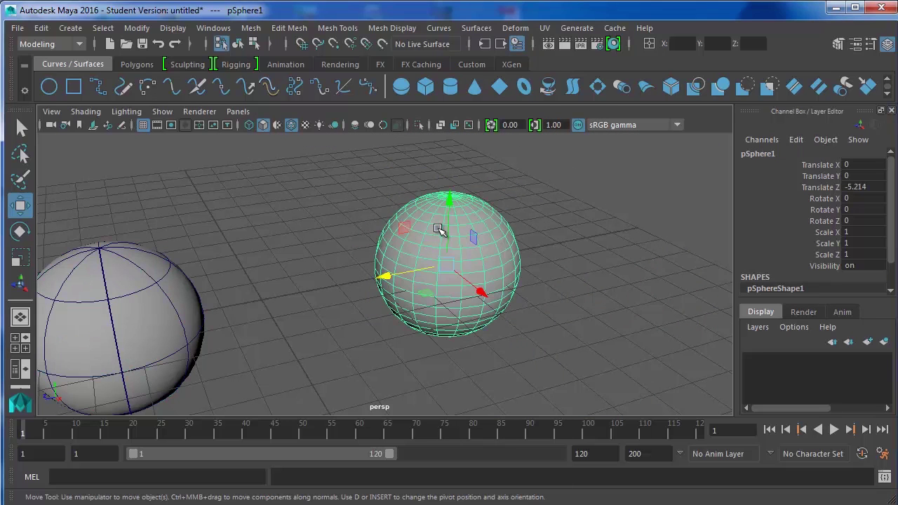
Step: Activate the Select tool and select a single face on the upper part of the polygon sphere in face mode
right_drag(464, 195, 456, 176)
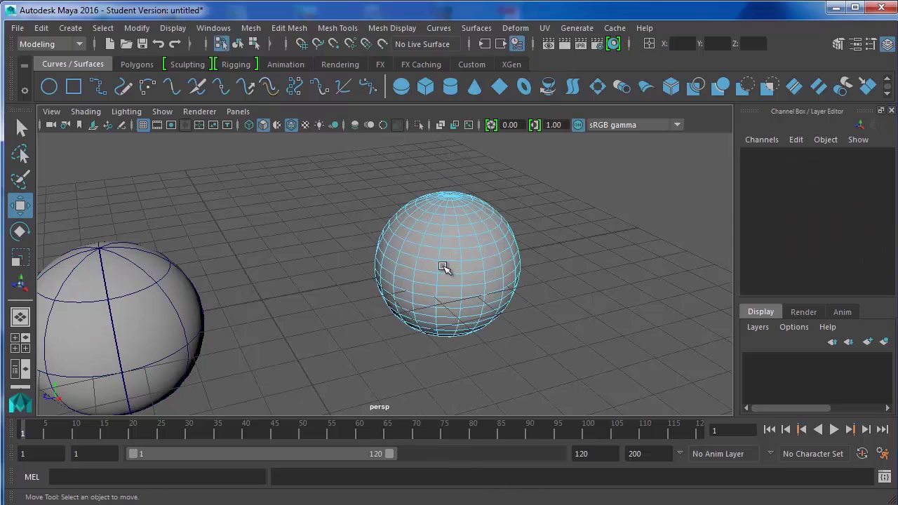
scroll(444, 267, up, 3)
click(21, 127)
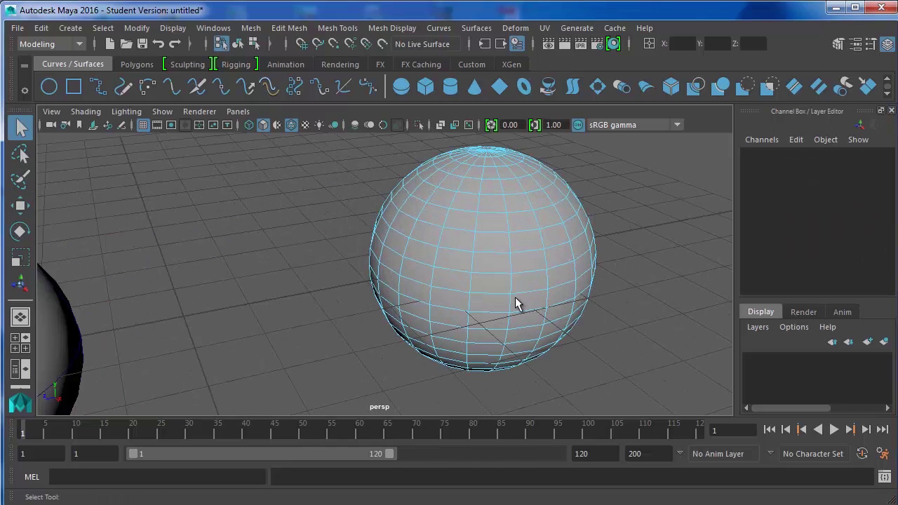
alt+drag(564, 237, 515, 250)
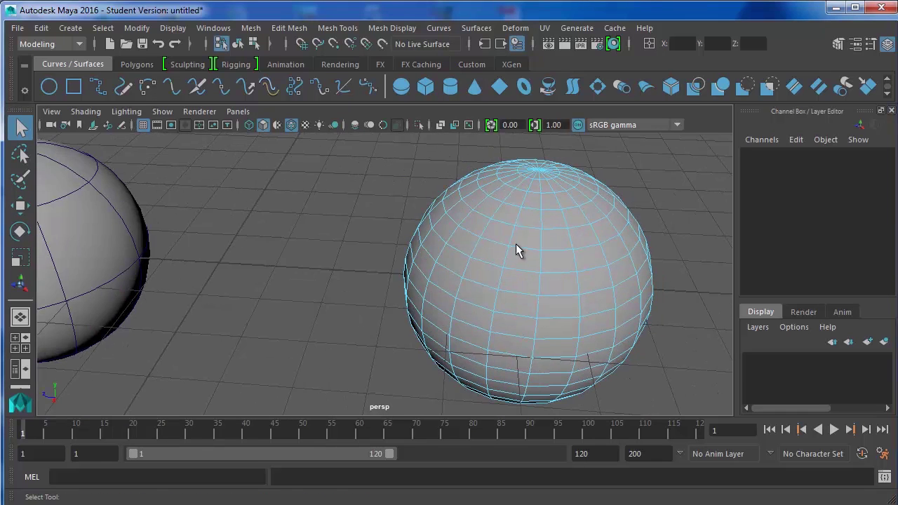
right_drag(478, 234, 499, 225)
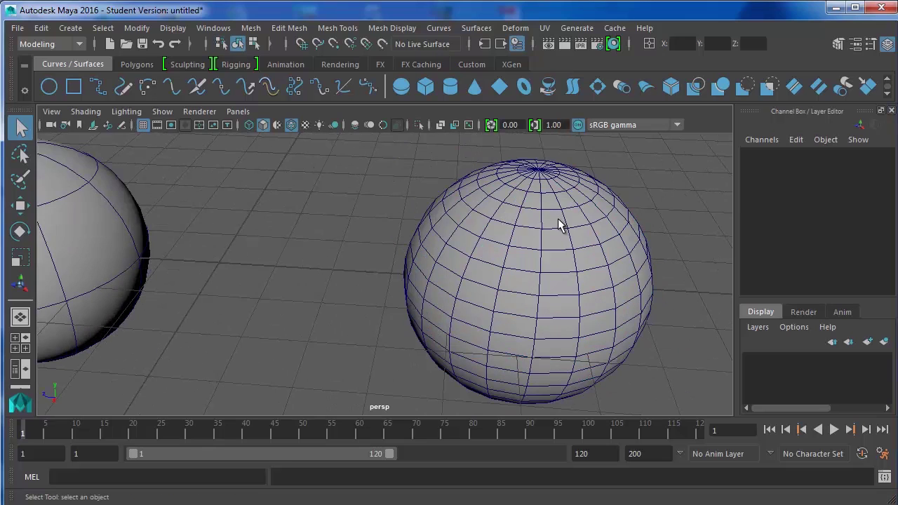
click(570, 181)
right_drag(535, 197, 533, 175)
click(507, 238)
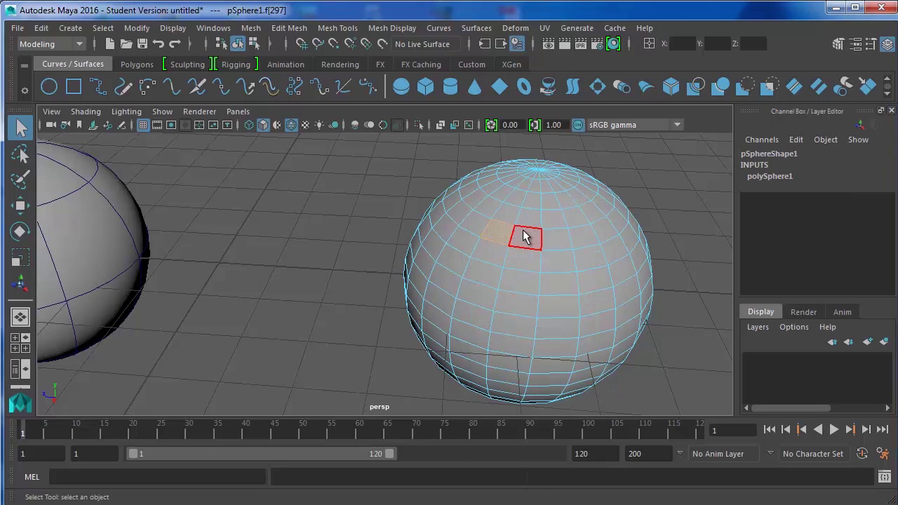
Step: Examine the selected face and its neighbouring quads on the polygon sphere up close and from above
scroll(561, 224, up, 3)
scroll(435, 239, down, 3)
alt+drag(435, 239, 392, 266)
scroll(392, 267, up, 6)
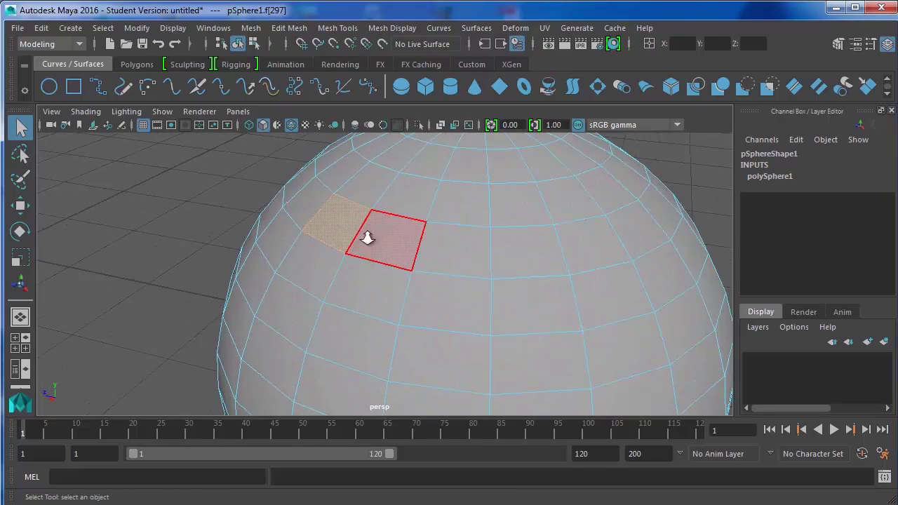
scroll(366, 166, down, 5)
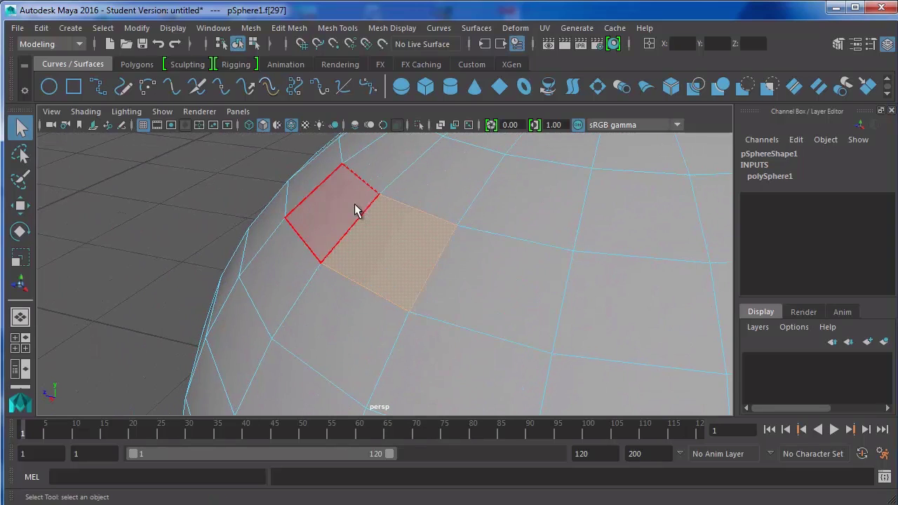
scroll(372, 242, down, 2)
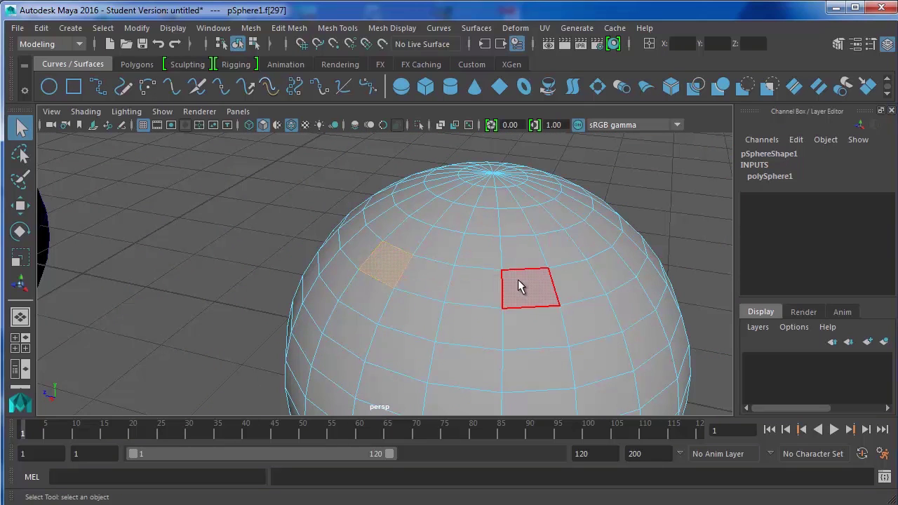
alt+drag(630, 225, 601, 258)
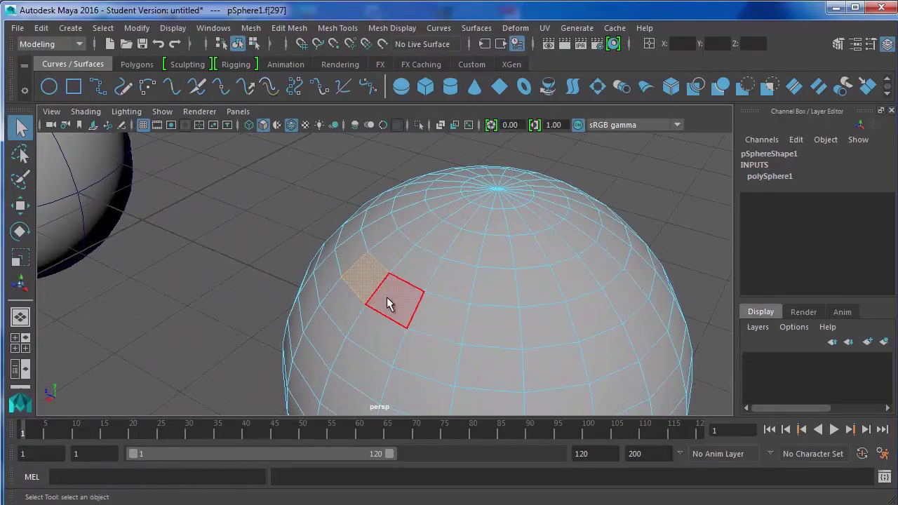
Step: Examine the NURBS sphere's smooth surface and curves from several angles, selecting it briefly and clearing the selection
scroll(415, 261, down, 5)
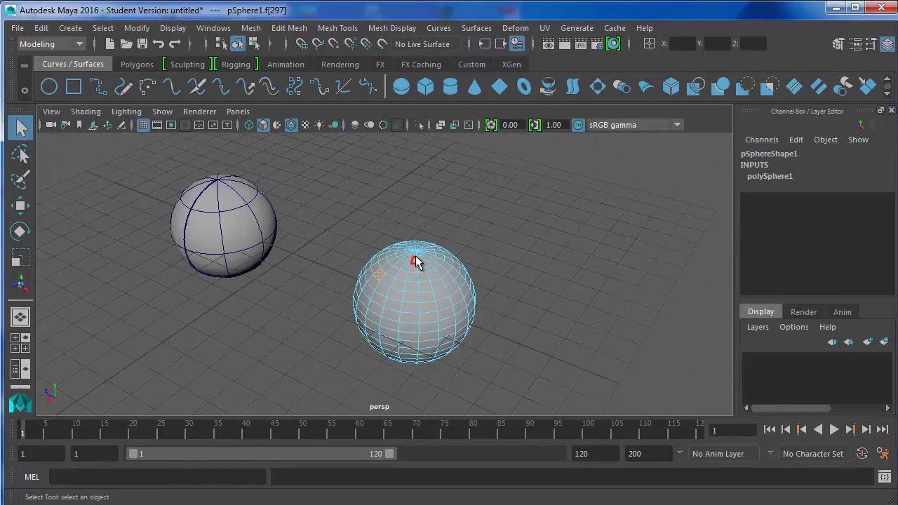
scroll(396, 247, up, 4)
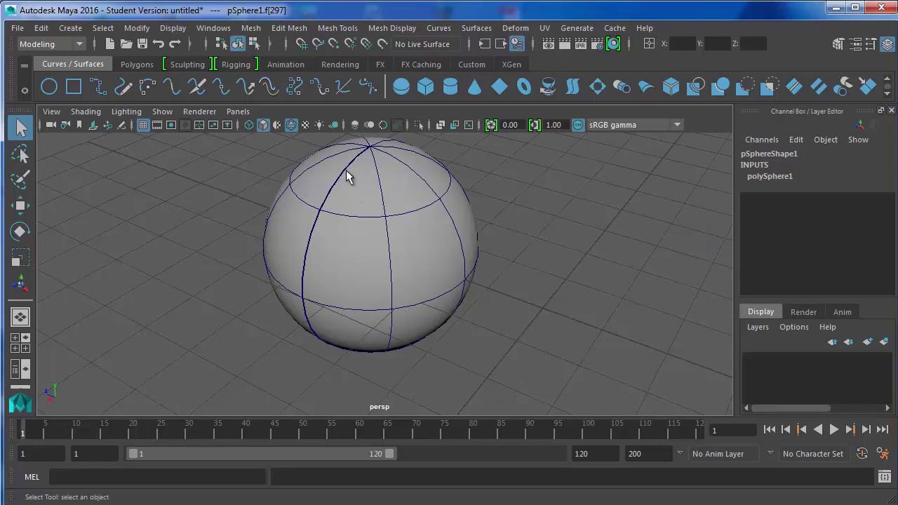
alt+drag(411, 221, 360, 274)
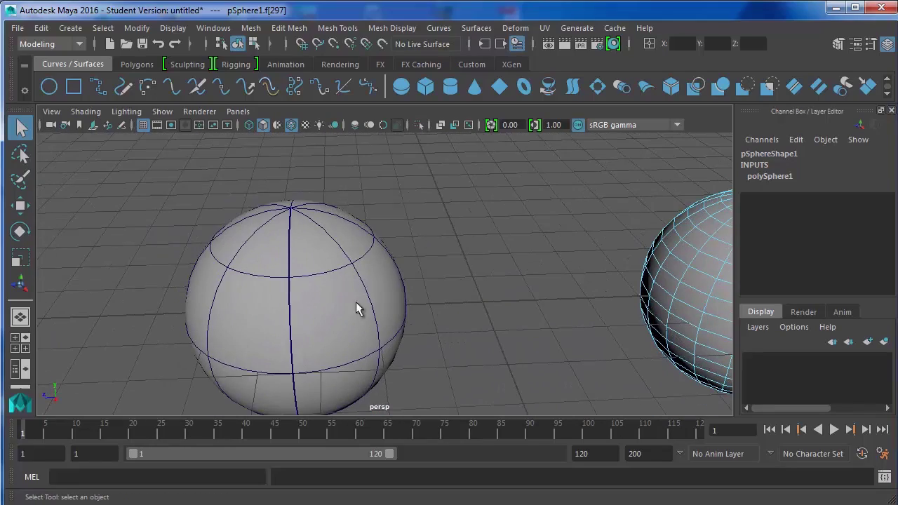
alt+drag(357, 309, 306, 277)
click(335, 257)
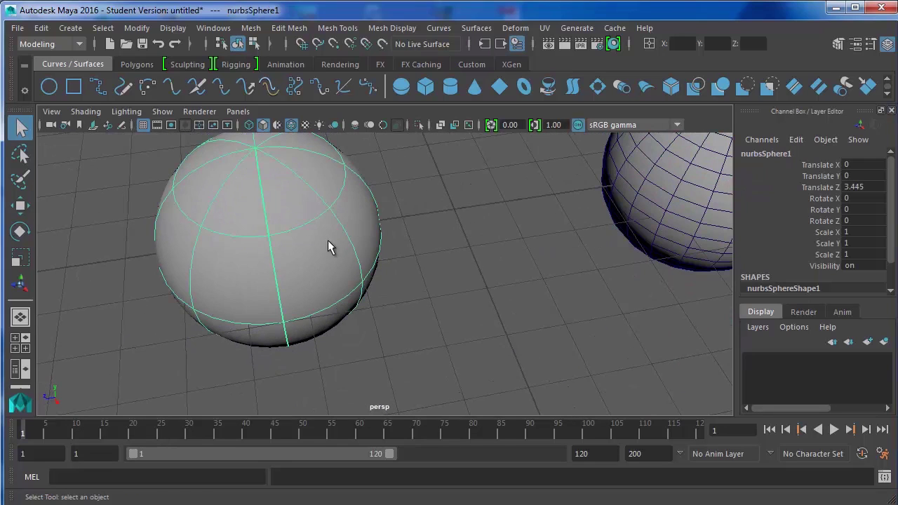
right_drag(318, 162, 350, 140)
click(393, 183)
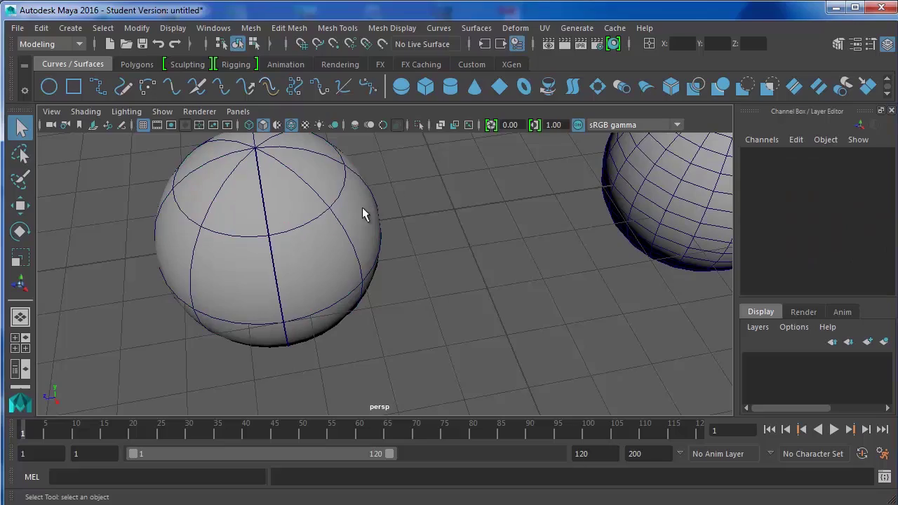
alt+drag(338, 235, 447, 304)
alt+middle_drag(447, 305, 424, 298)
mouse_move(424, 298)
alt+mouse_down()
mouse_move(410, 277)
mouse_move(377, 316)
mouse_move(428, 279)
mouse_move(351, 295)
mouse_move(378, 307)
mouse_move(375, 292)
mouse_move(412, 305)
mouse_move(418, 323)
mouse_move(424, 312)
alt+mouse_up()
scroll(402, 277, down, 5)
scroll(421, 318, up, 3)
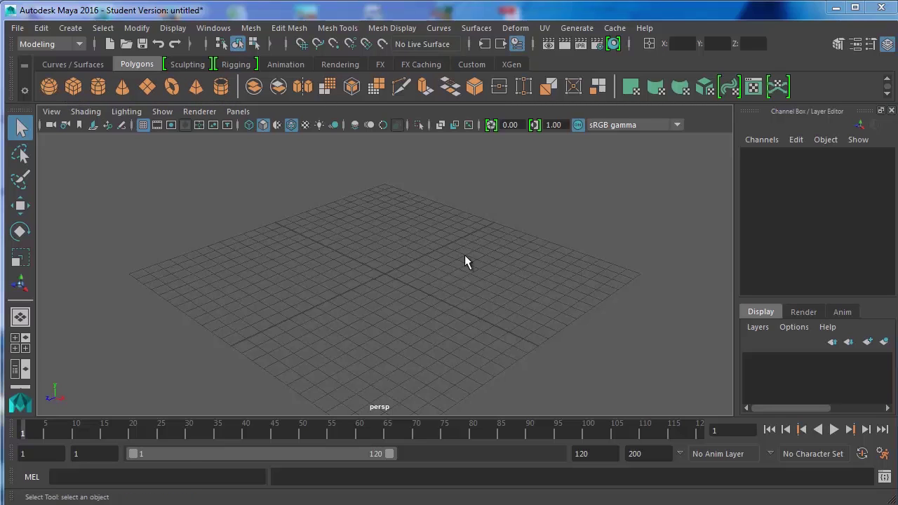
Step: Review the polygon primitive types available for creation and close the list without choosing one
click(70, 28)
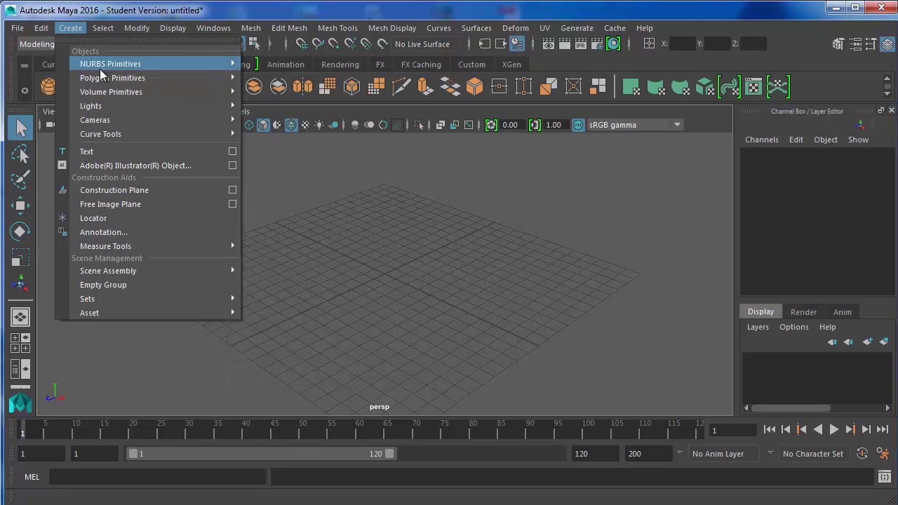
mouse_move(134, 81)
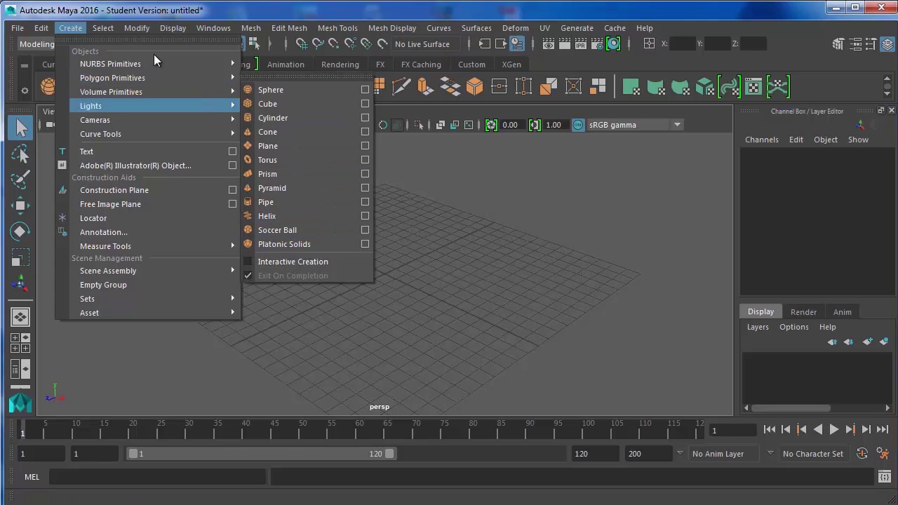
click(73, 29)
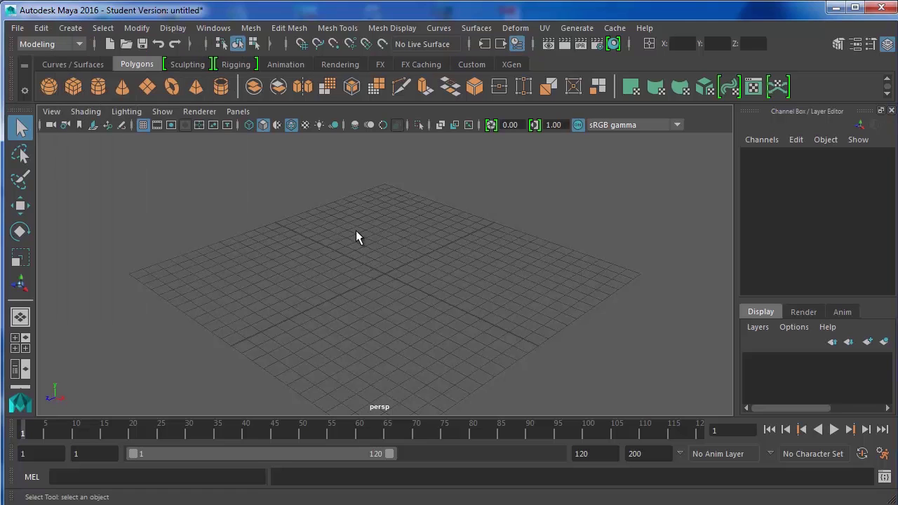
Step: Create a trial polygon sphere at the grid's centre, frame it in the view and delete it
click(50, 84)
key(f)
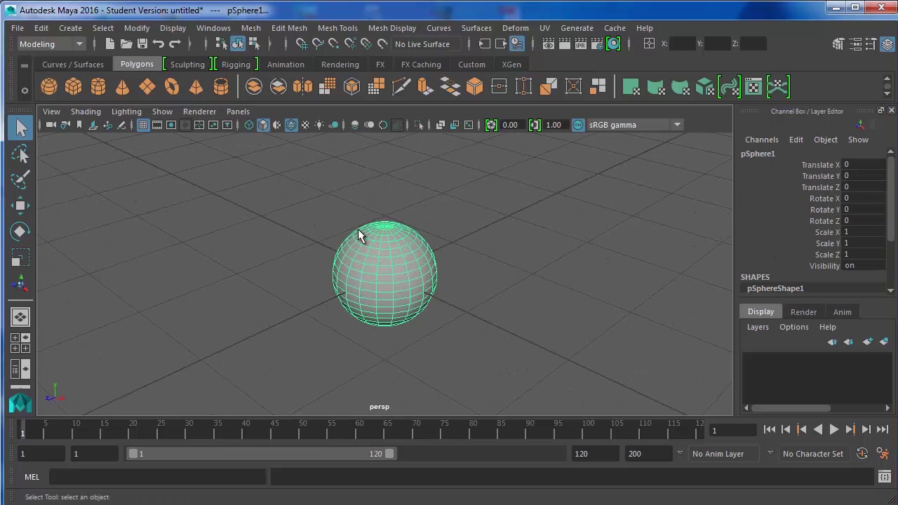
scroll(373, 224, down, 4)
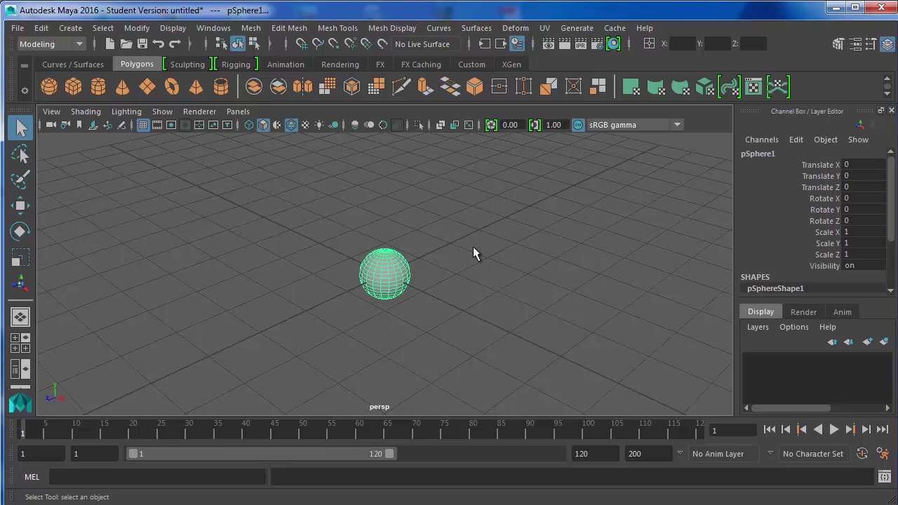
scroll(438, 239, down, 3)
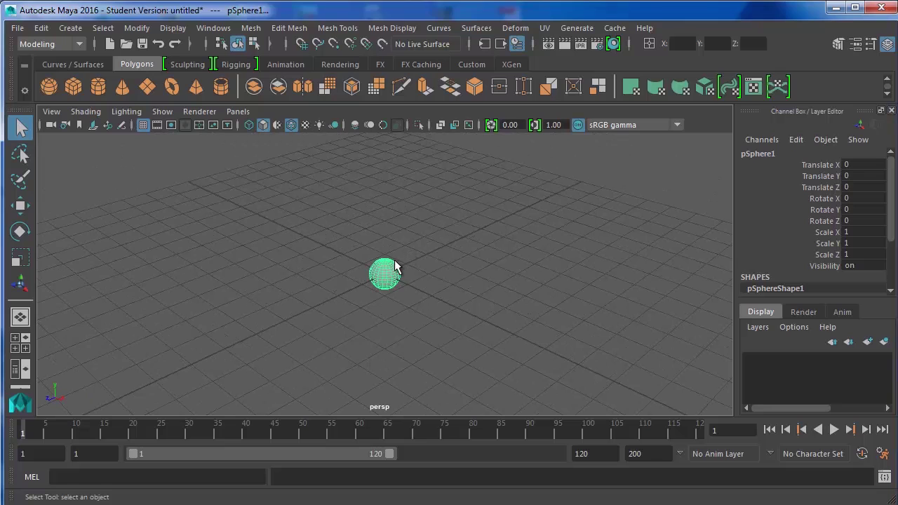
key(Delete)
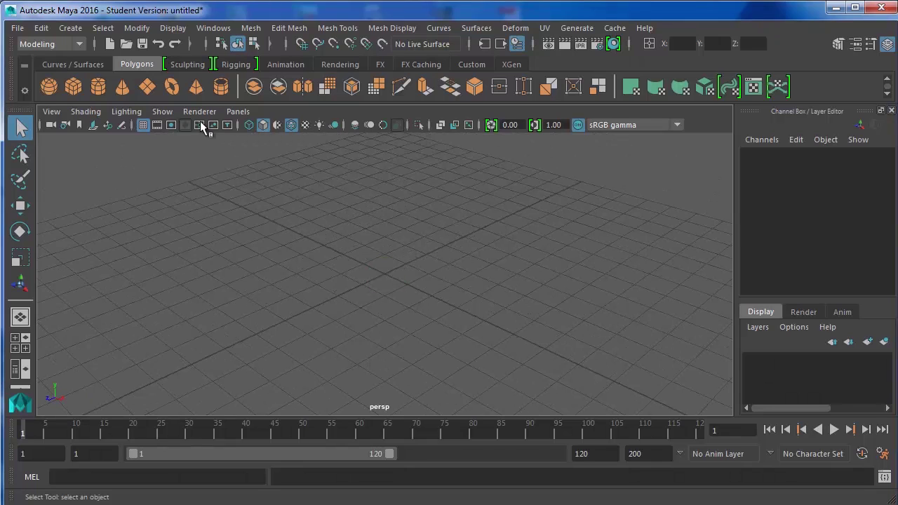
Step: Create a new polygon sphere at the grid's centre, replacing the previous trial sphere
click(50, 86)
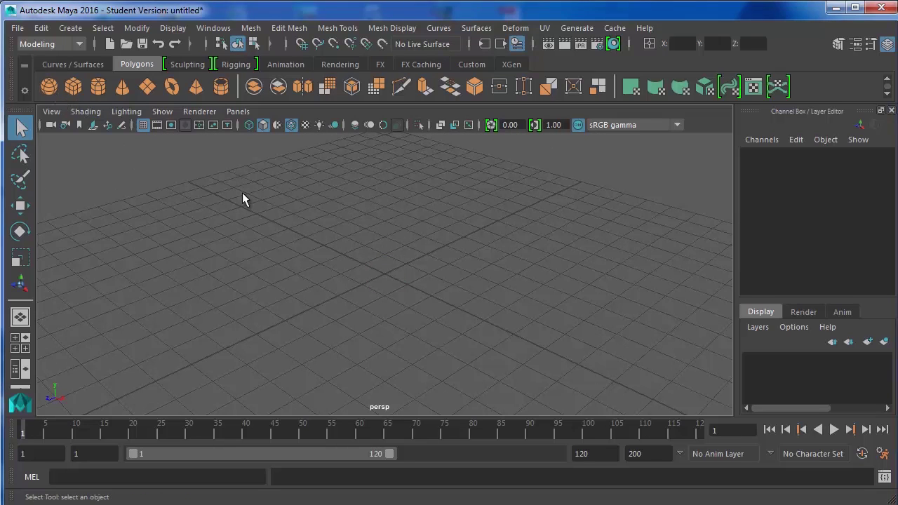
click(415, 256)
click(393, 273)
key(Delete)
click(50, 85)
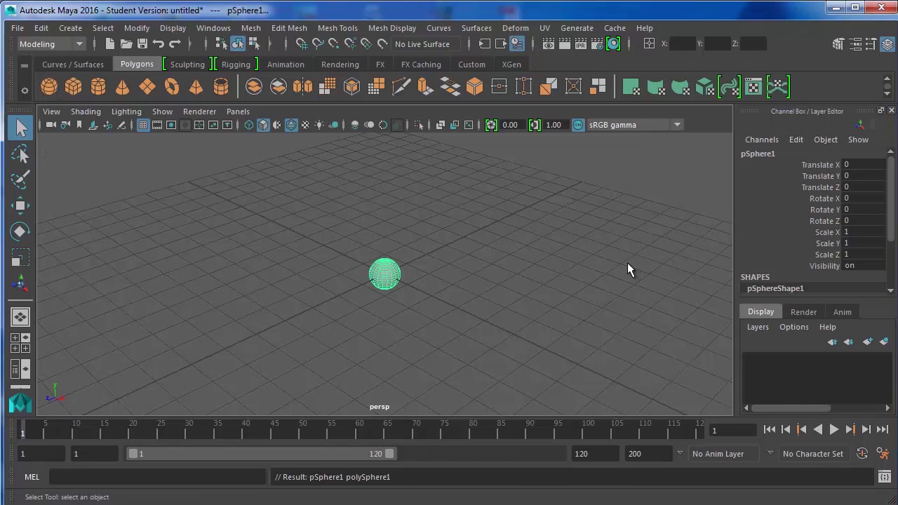
Step: Delete the small sphere at the centre of the grid
alt+right_drag(628, 270, 443, 236)
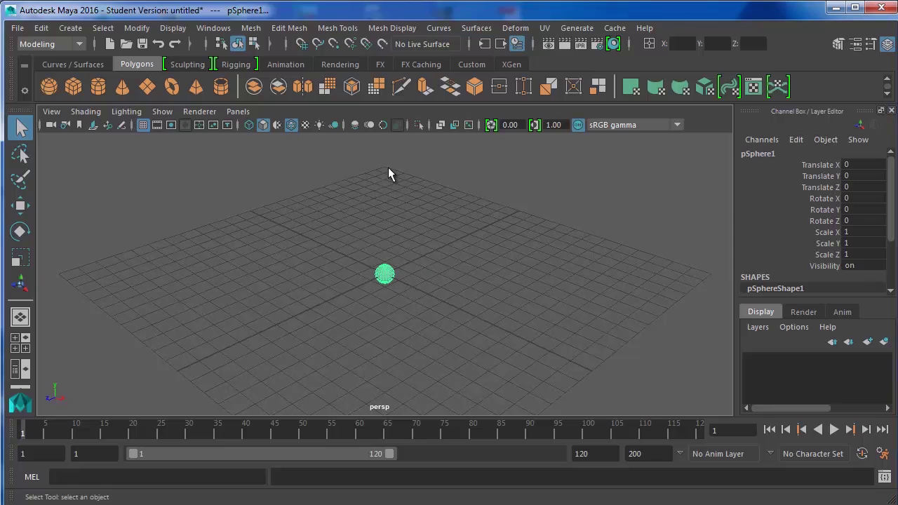
drag(343, 322, 343, 320)
key(Delete)
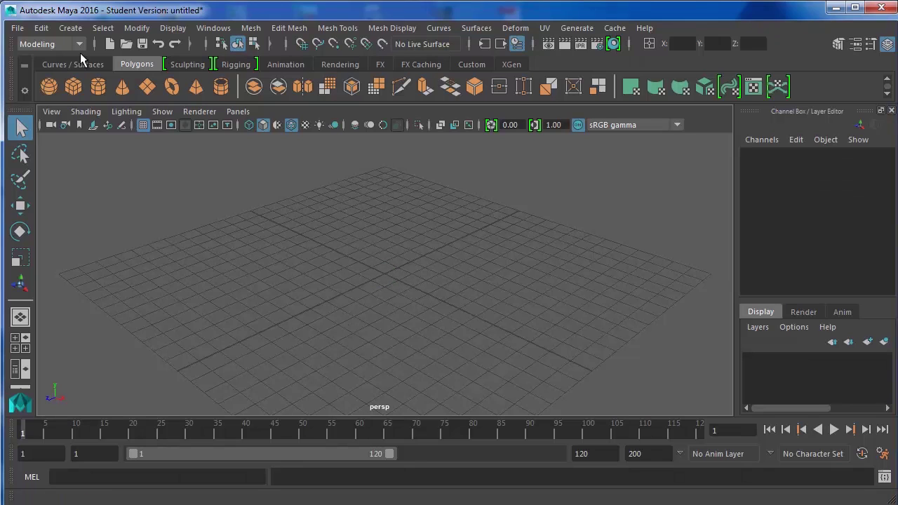
Step: Turn on Interactive Creation for both polygon primitives and NURBS primitives
click(70, 28)
mouse_move(42, 28)
mouse_move(70, 28)
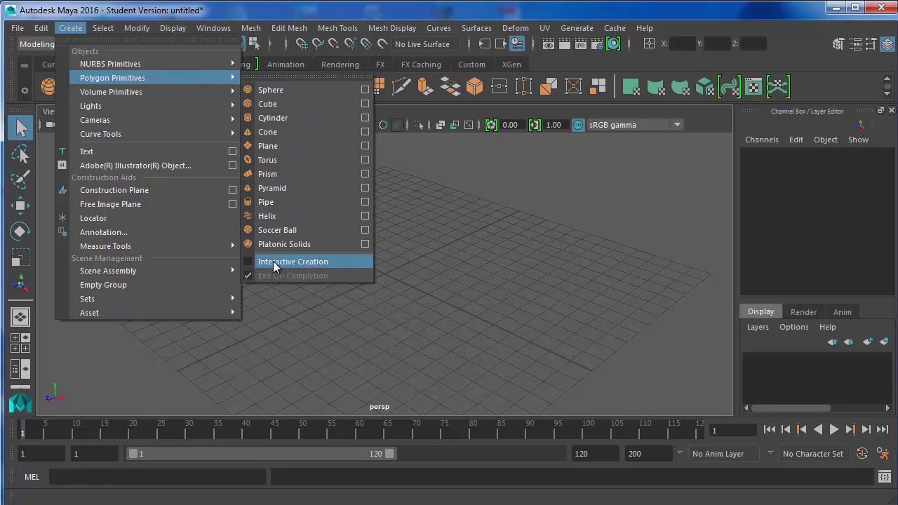
click(250, 262)
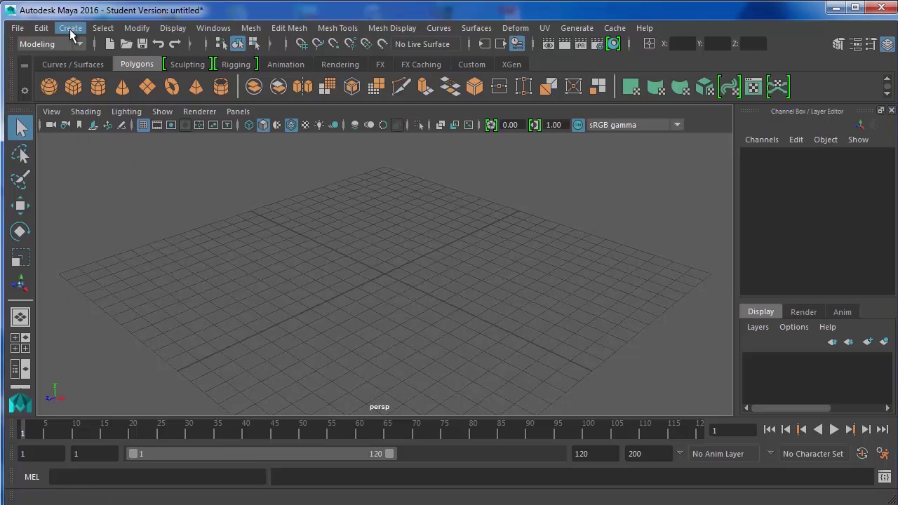
click(70, 29)
mouse_move(101, 64)
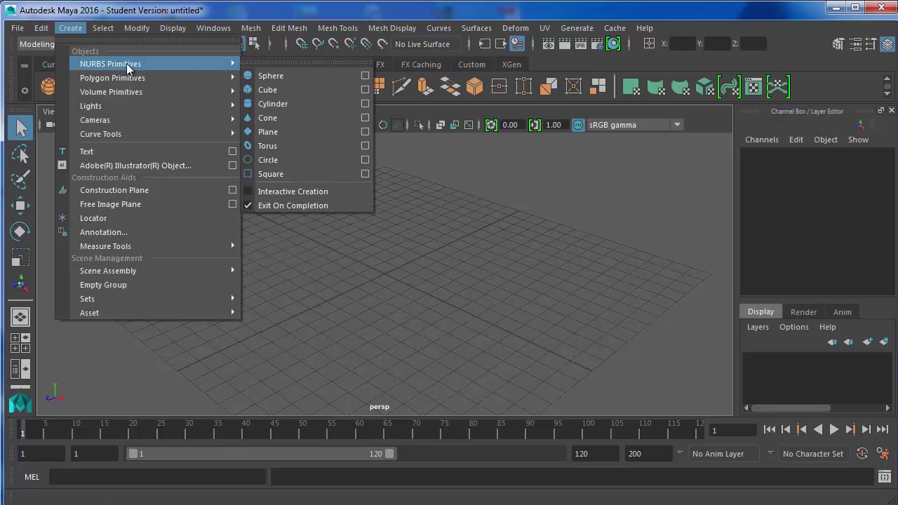
click(253, 189)
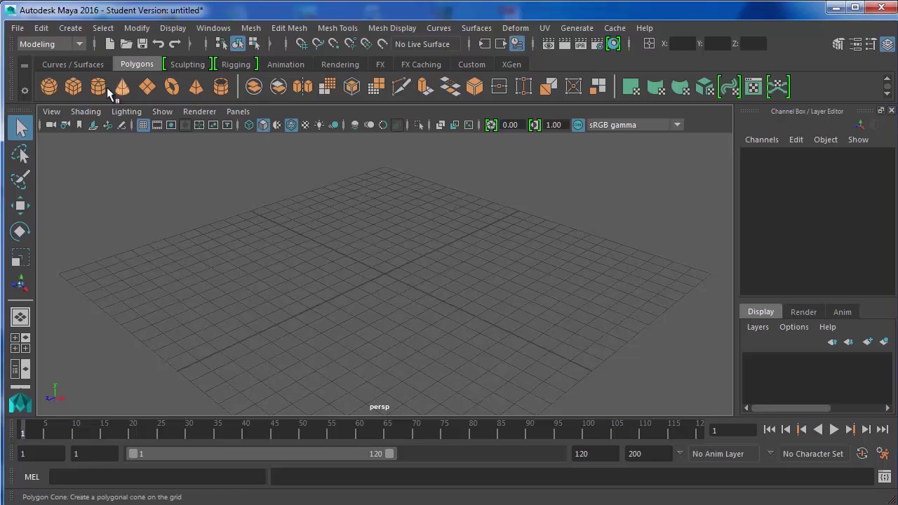
Step: Draw a large polygon sphere at about X -7.9, Z -7.8 and a polygon cube at about X -3.6, Z 10.4
click(50, 83)
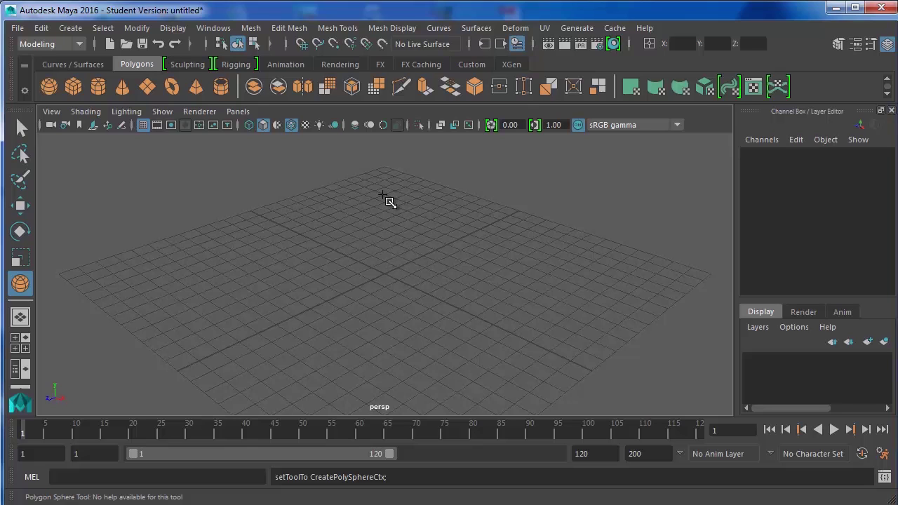
drag(383, 194, 436, 208)
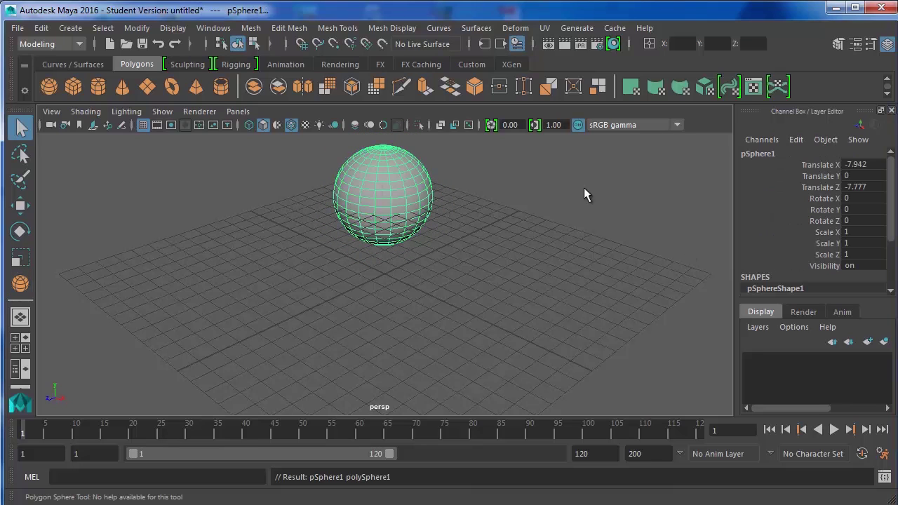
click(75, 88)
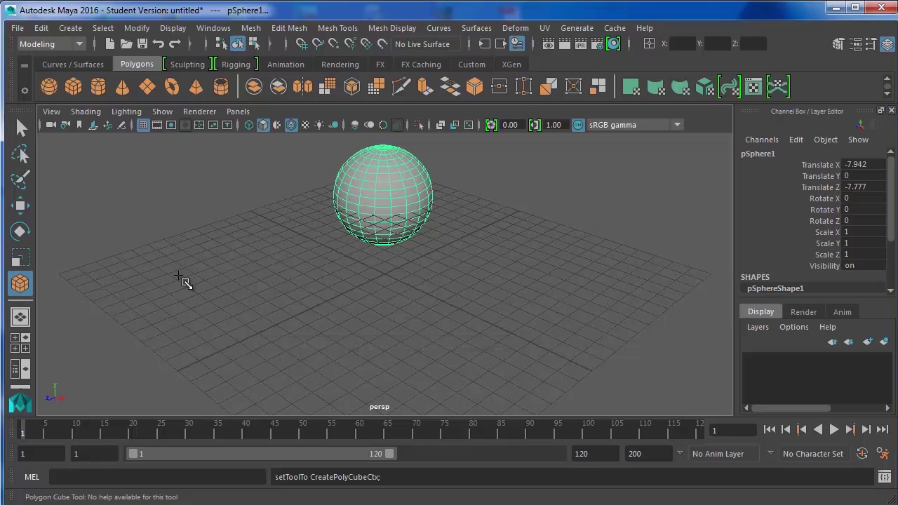
drag(180, 279, 158, 379)
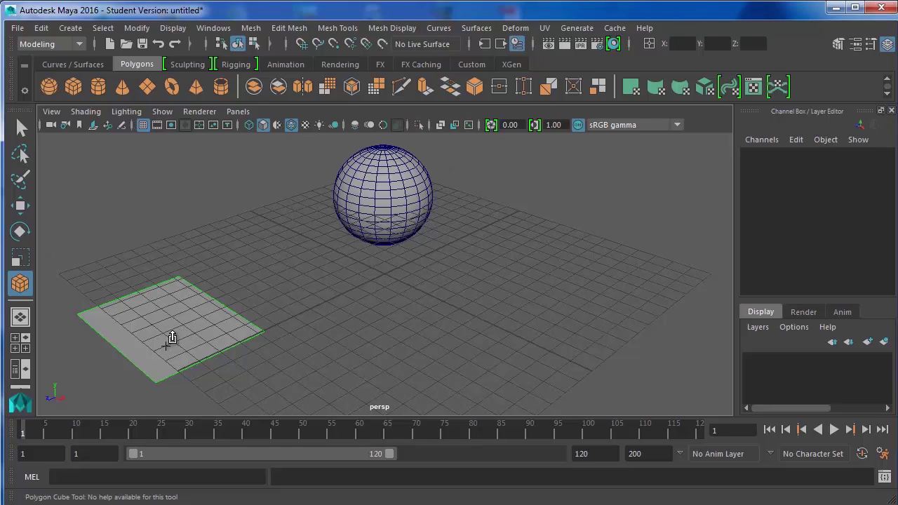
drag(176, 315, 175, 226)
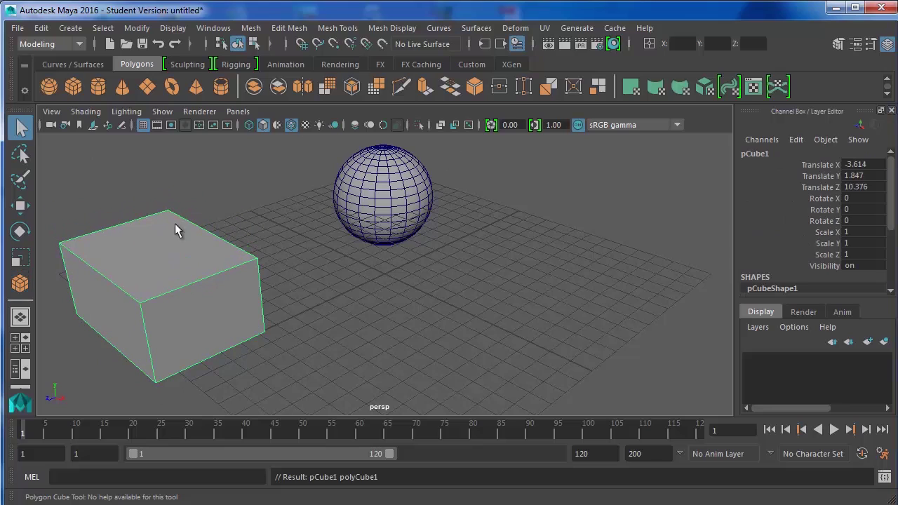
Step: Draw a polygon cylinder at about X -2.1, Z 3.3 and a polygon cone at about X 1.6, Z -8.3
click(98, 86)
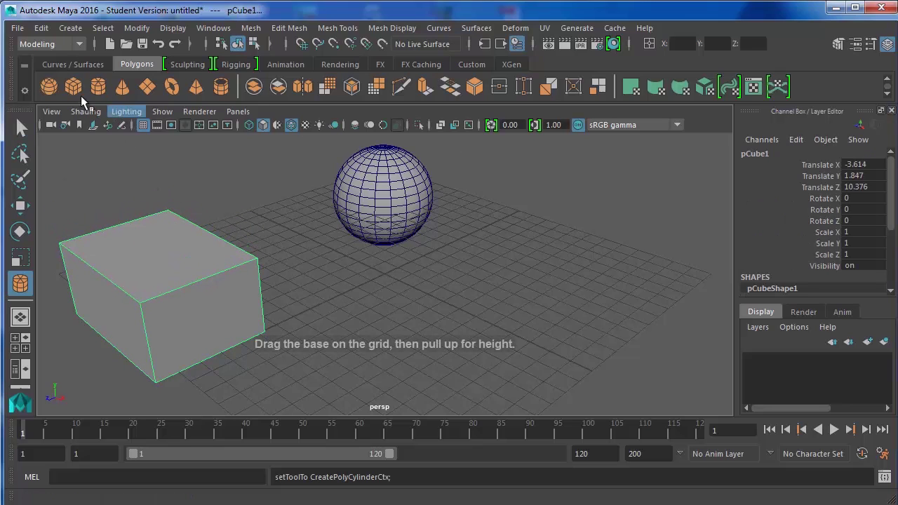
drag(308, 281, 315, 185)
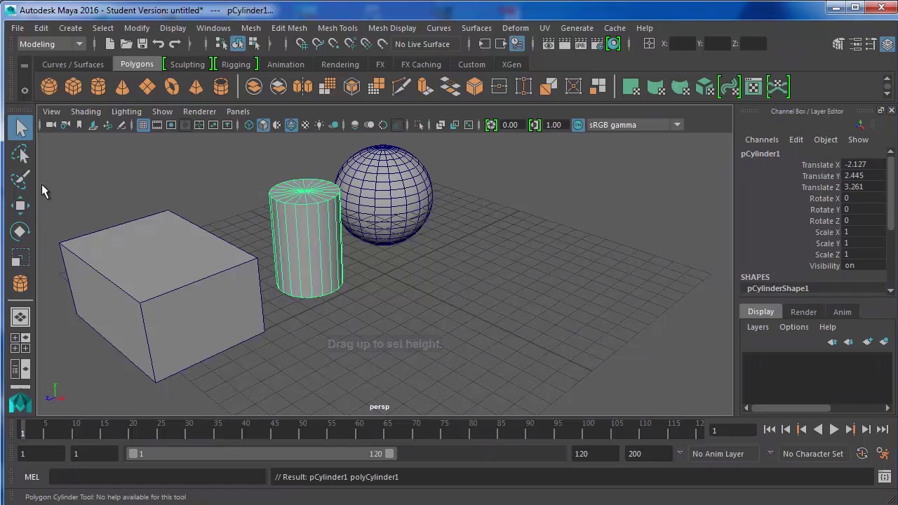
click(127, 85)
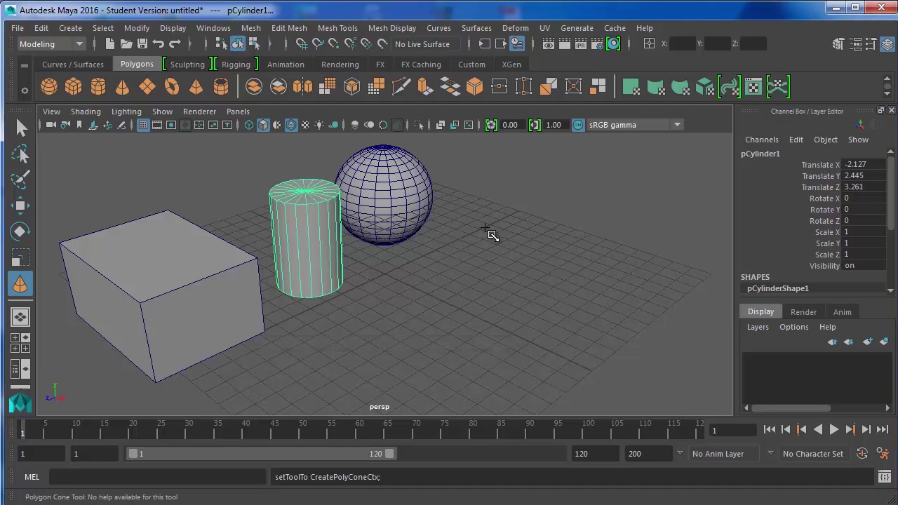
drag(505, 237, 523, 191)
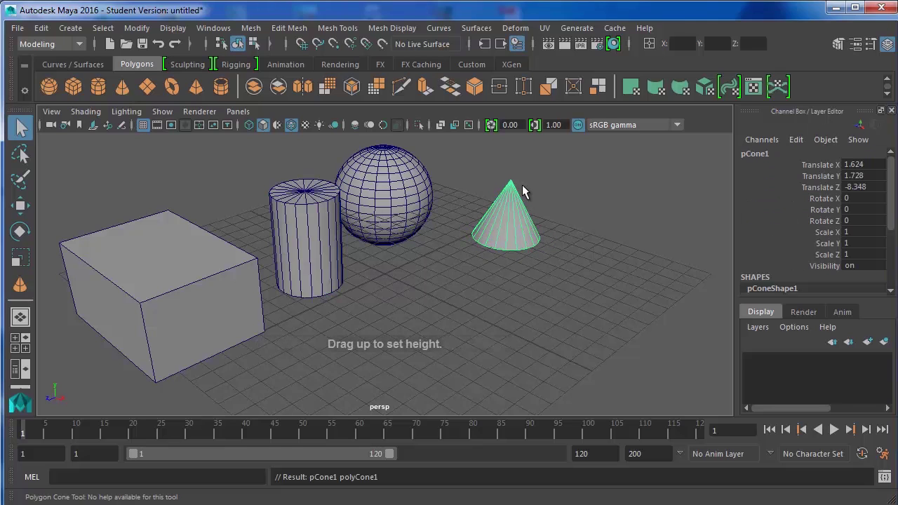
Step: Draw a polygon plane at about X 13.1, Z -5.1 and a polygon torus at about X 6, Z 2.9
click(148, 85)
drag(653, 286, 710, 400)
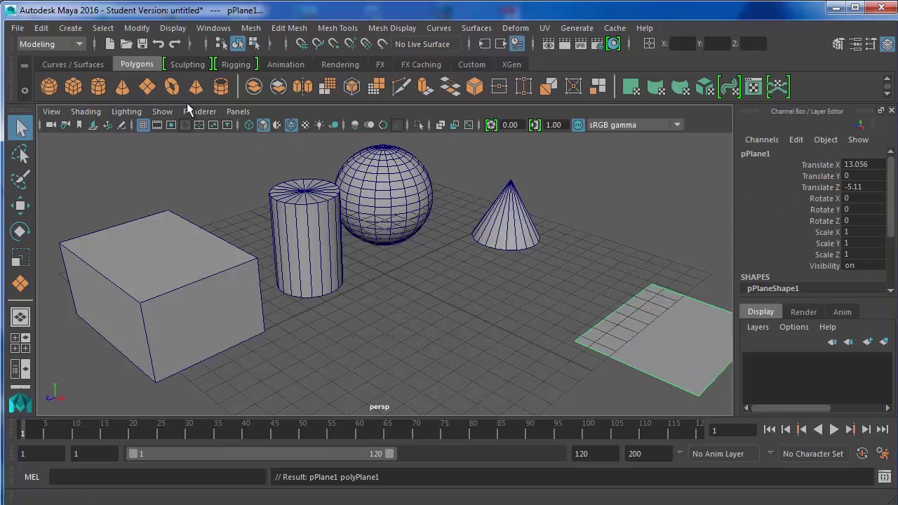
click(171, 86)
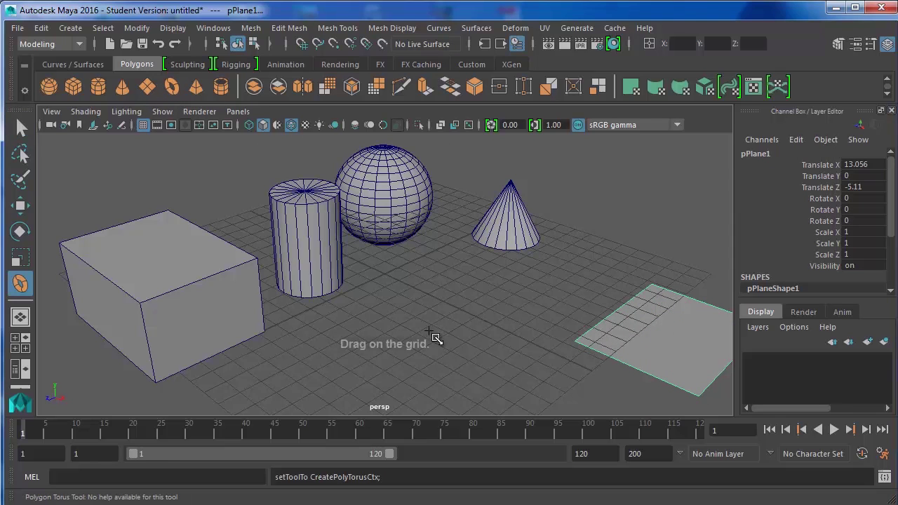
drag(431, 337, 505, 381)
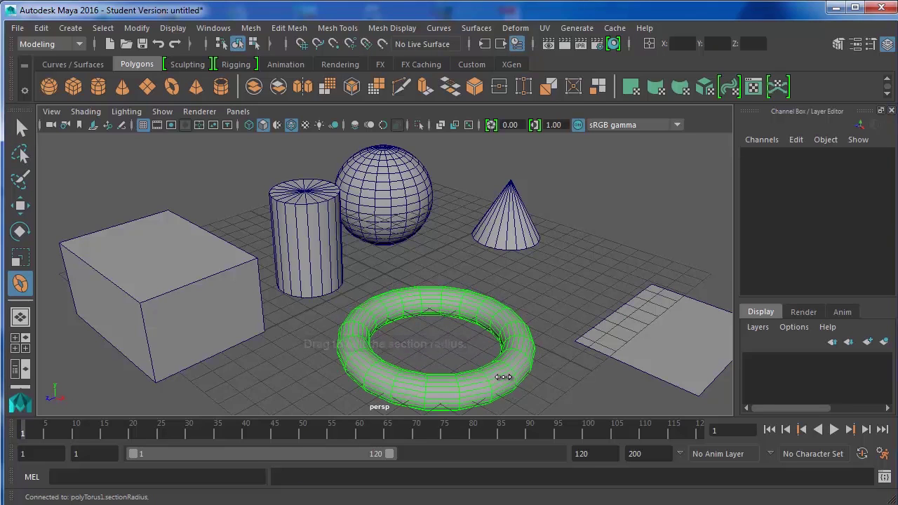
Step: Draw a polygon pyramid at about X 11.6, Z -15.5 and a polygon pipe at about X 1.5, Z -16.6, then deselect
scroll(330, 247, down, 3)
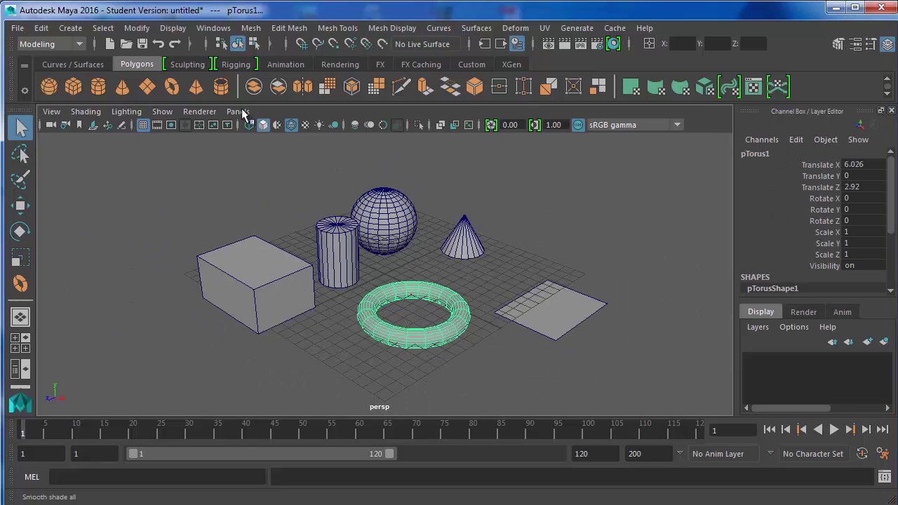
click(196, 86)
drag(604, 261, 614, 279)
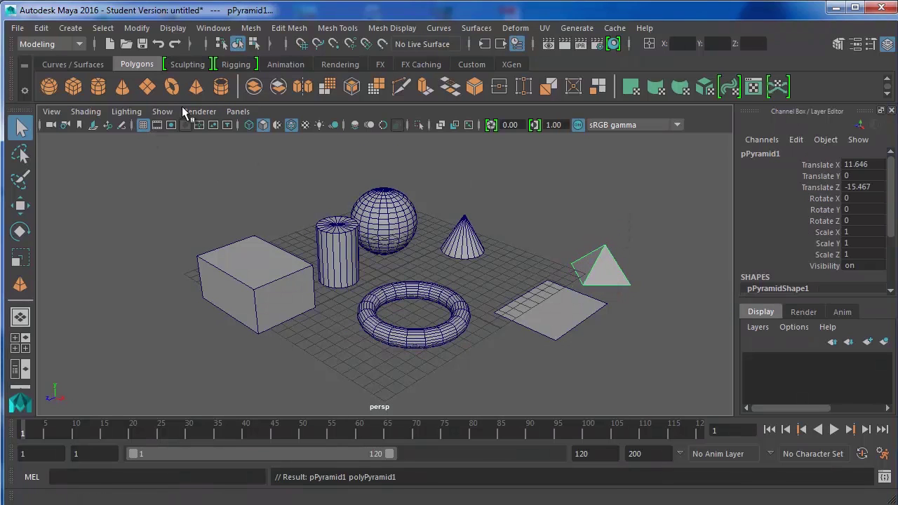
click(221, 85)
drag(515, 225, 555, 177)
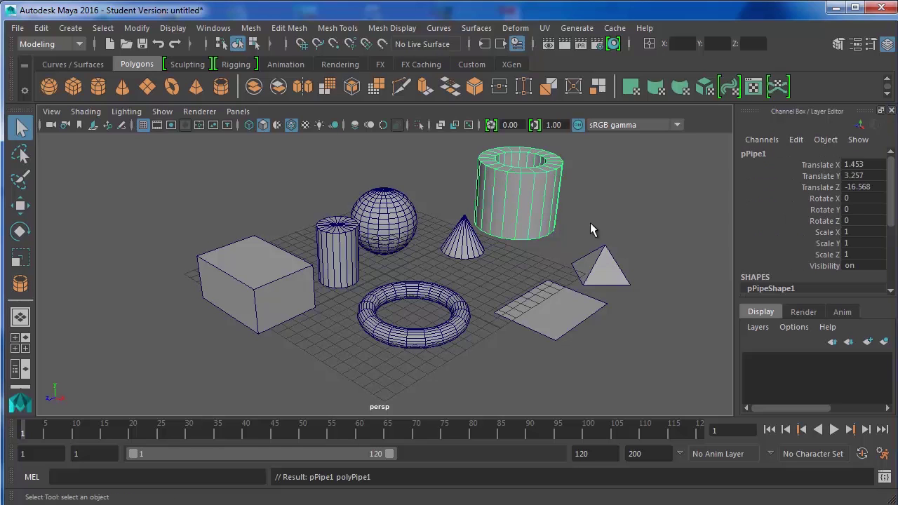
click(606, 209)
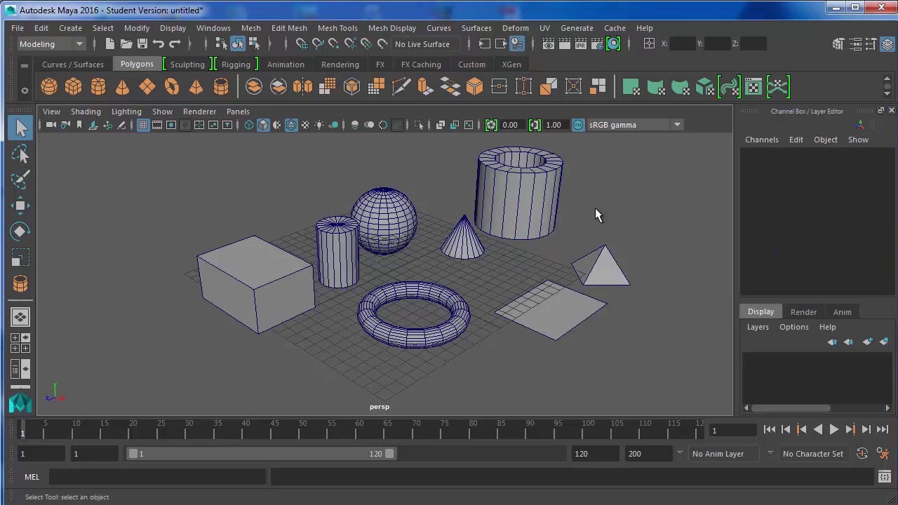
Step: Select the cube and look through its transform, shape and input attributes
alt+drag(597, 214, 572, 214)
scroll(586, 209, down, 4)
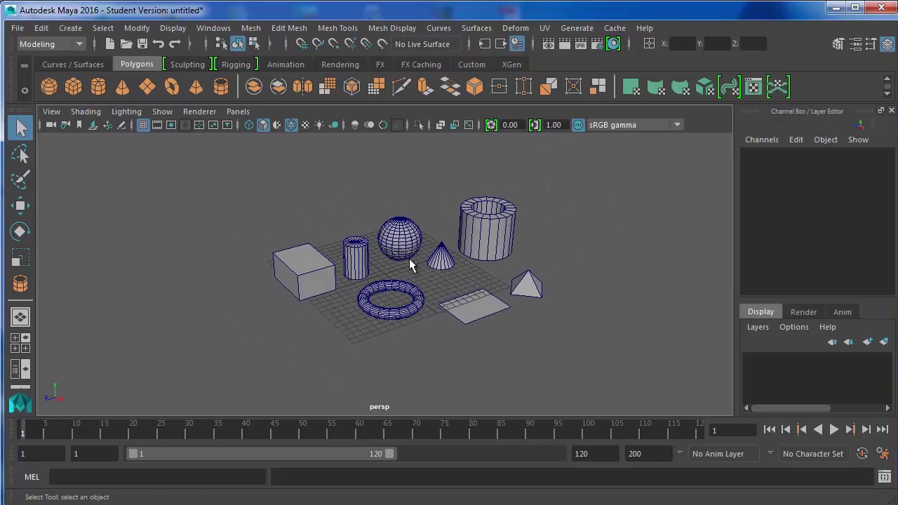
scroll(403, 253, up, 4)
click(224, 260)
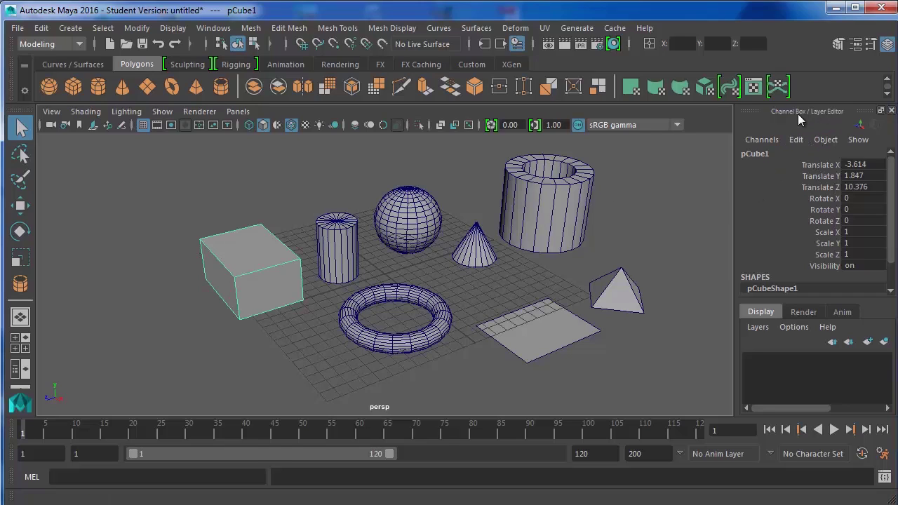
scroll(795, 179, down, 3)
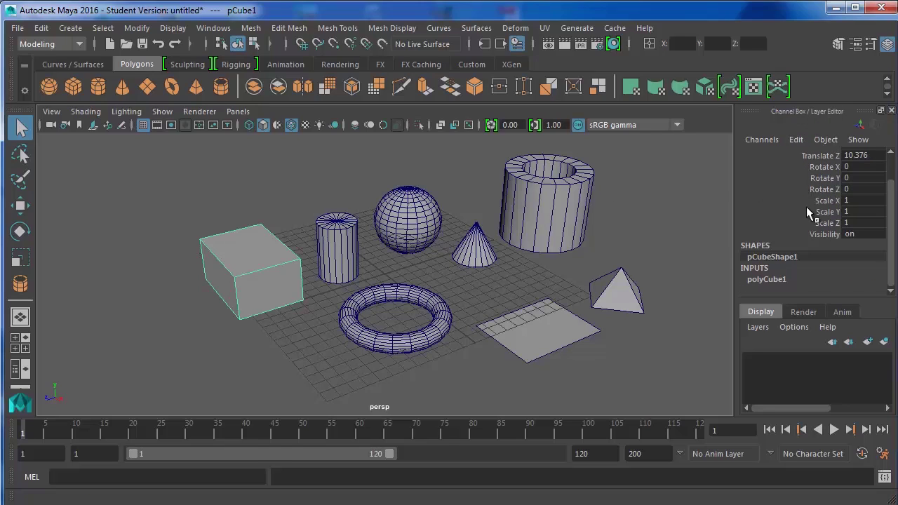
scroll(804, 181, up, 3)
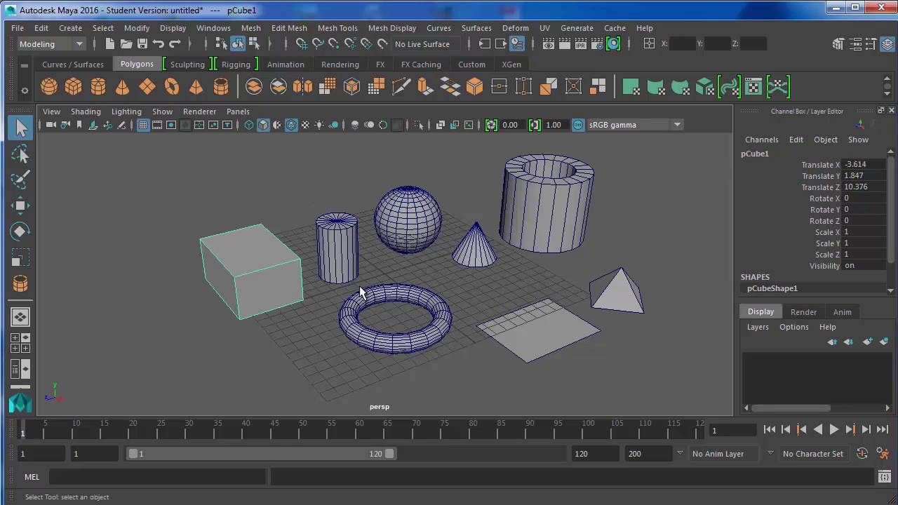
Step: Move the sphere to the grid origin by setting its Translate X and Translate Z to 0
click(432, 242)
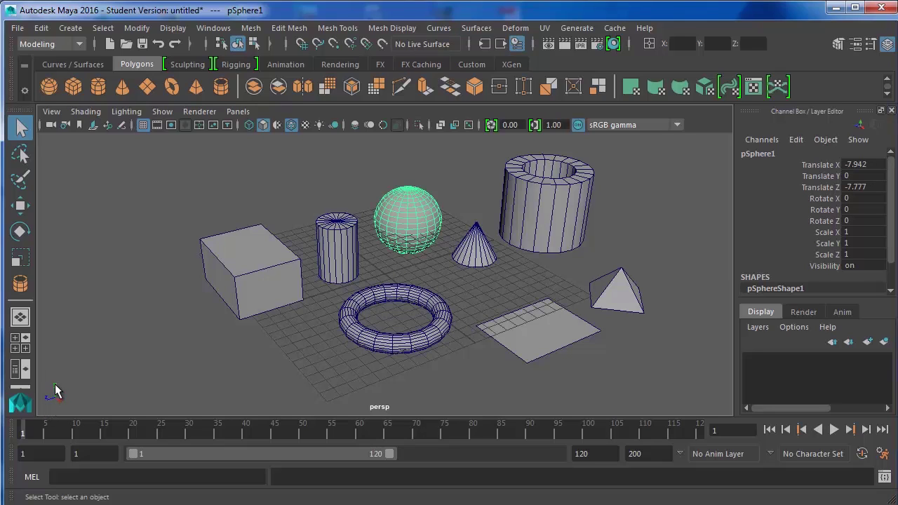
double_click(872, 165)
text(0)
key(Return)
double_click(864, 188)
text(0)
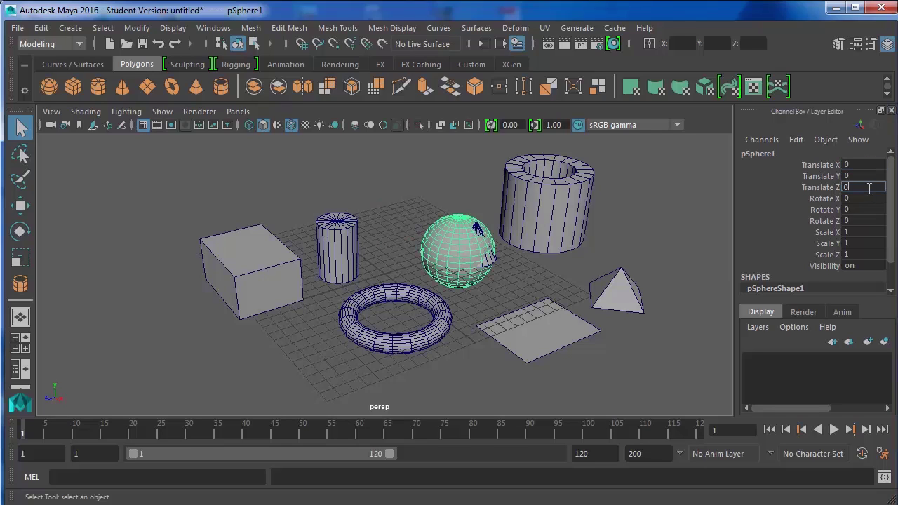
key(Return)
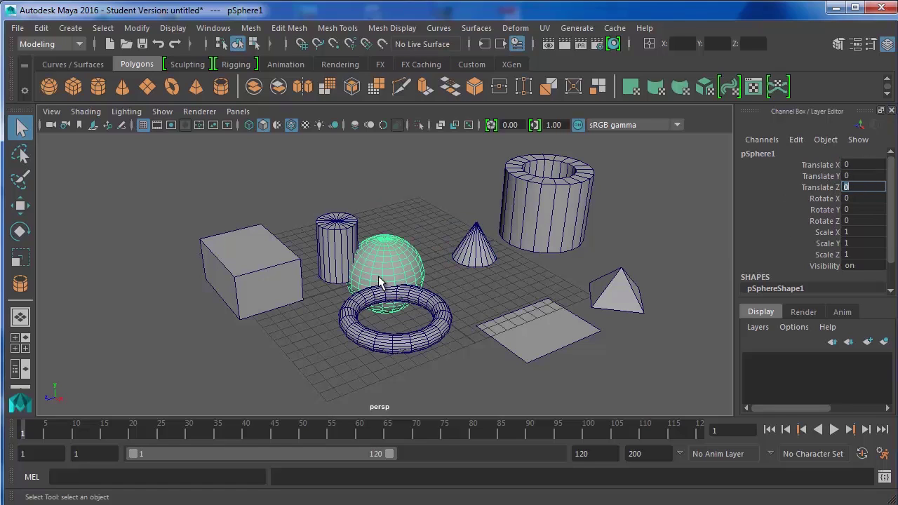
click(638, 169)
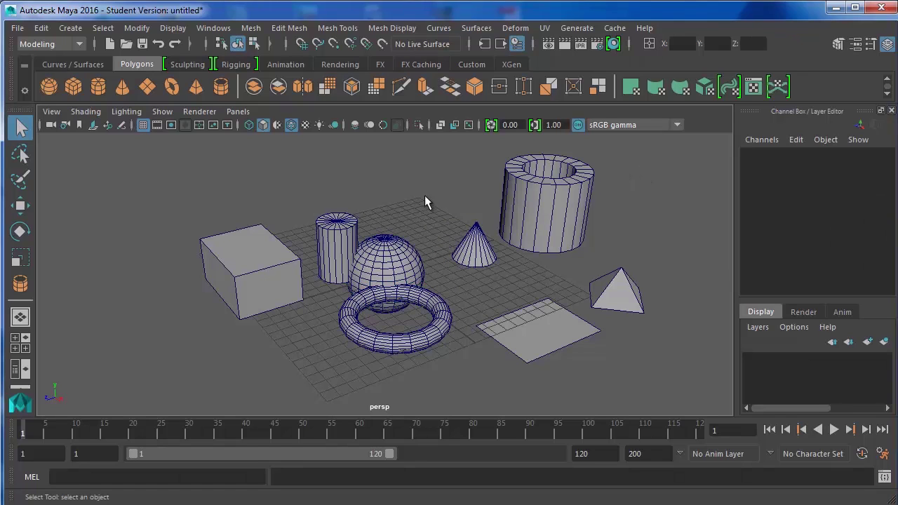
Step: Undo the sphere's deselection and its Translate X and Translate Z changes
key(ctrl+z)
key(ctrl+z)
key(ctrl+z)
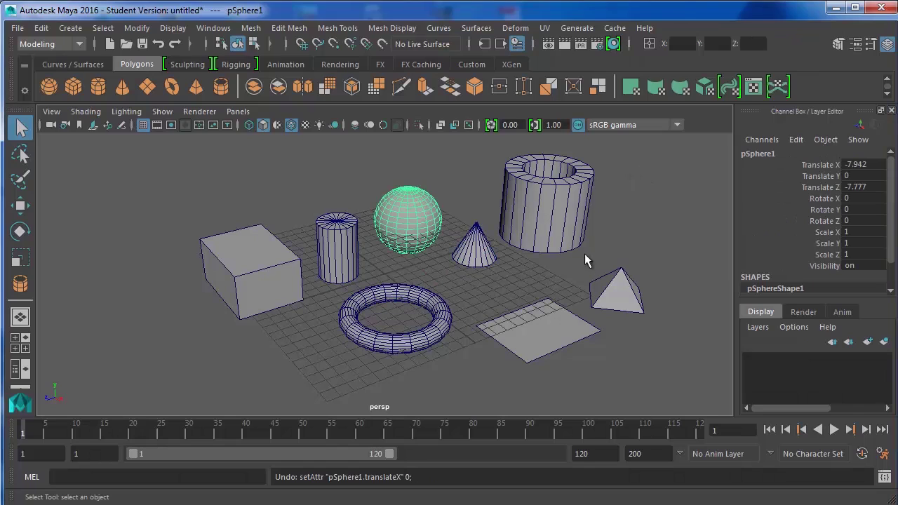
Step: Set the pyramid's Translate X, Y and Z values to 0 together
click(619, 288)
drag(846, 165, 853, 187)
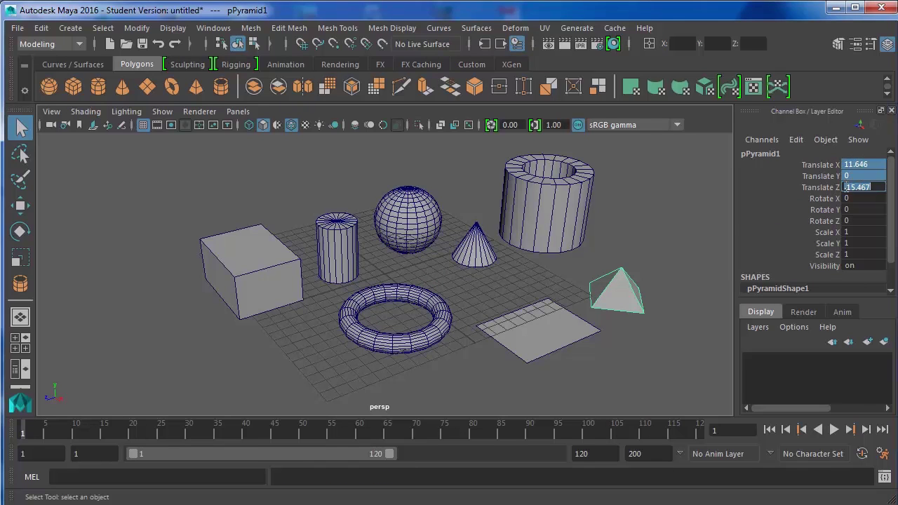
key(Return)
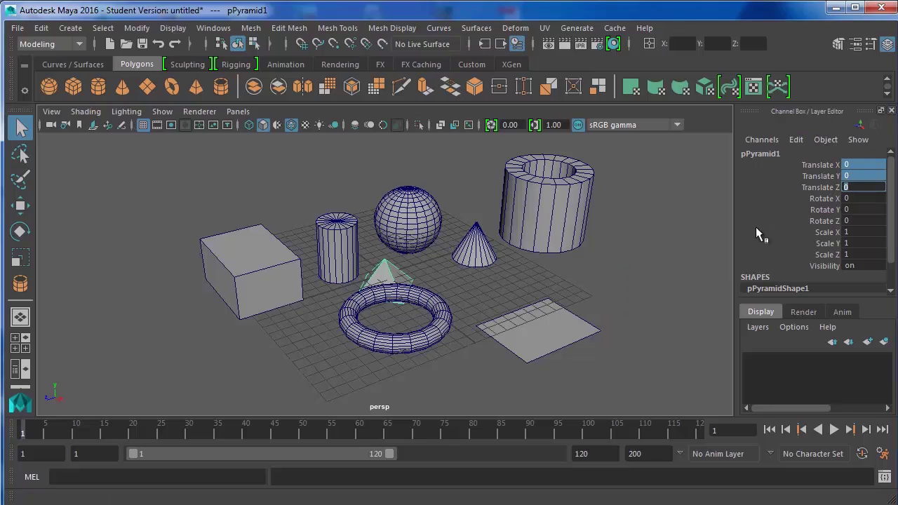
Step: Deselect the pyramid and undo back through its move to the origin
click(621, 254)
key(ctrl+z)
key(ctrl+z)
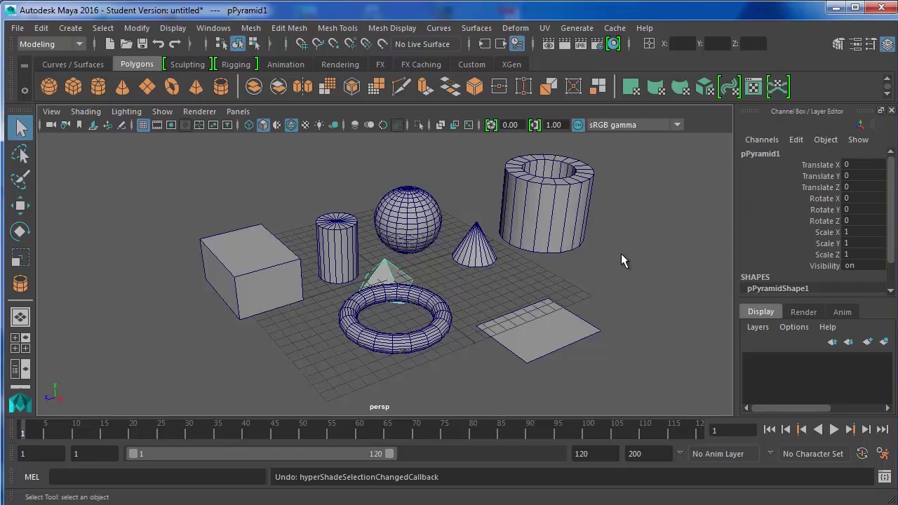
key(ctrl+z)
Step: Move the pyramid interactively to Translate X 11.575, Translate Y -0.29 and Translate Z -17.868, one channel at a time
click(819, 165)
key(w)
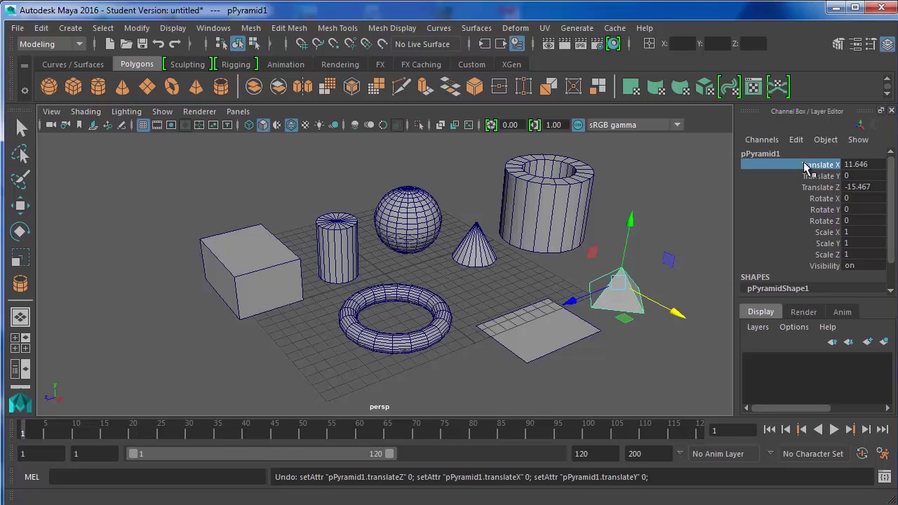
click(854, 164)
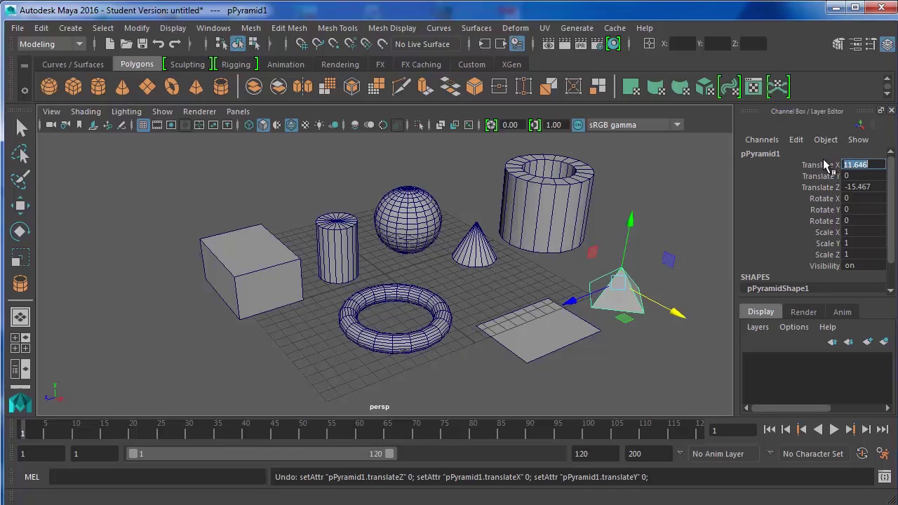
click(825, 165)
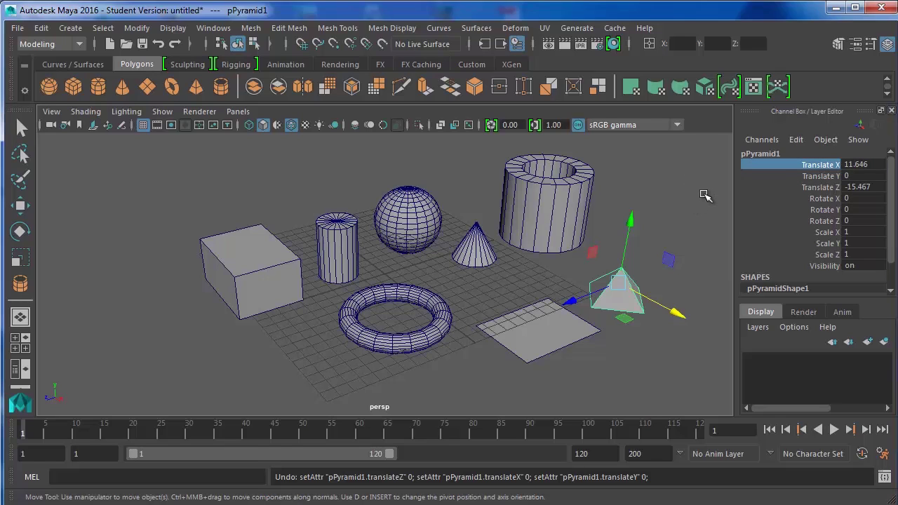
middle_drag(705, 195, 642, 204)
click(821, 176)
middle_drag(701, 213, 505, 211)
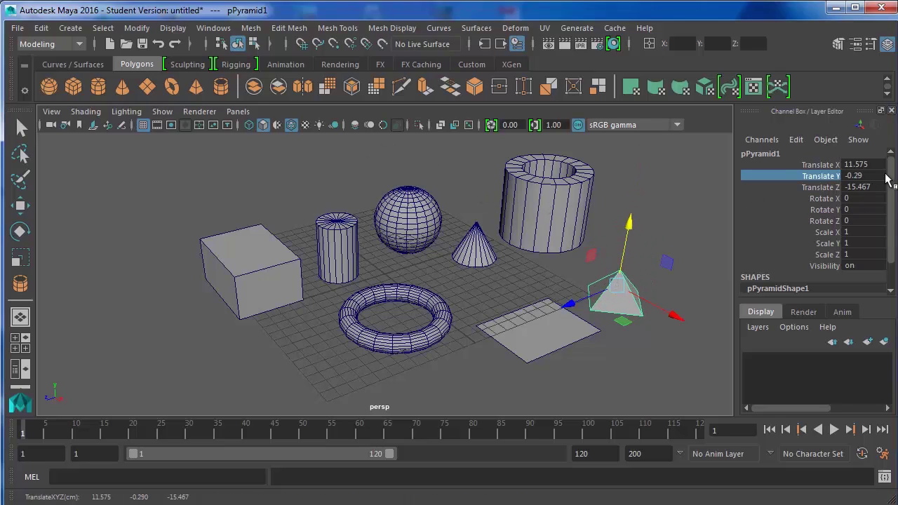
click(821, 187)
middle_drag(712, 205, 809, 200)
Step: Rotate the pyramid interactively to Rotate X 16.504 and Rotate Y 20.104 through its rotation channels
click(811, 200)
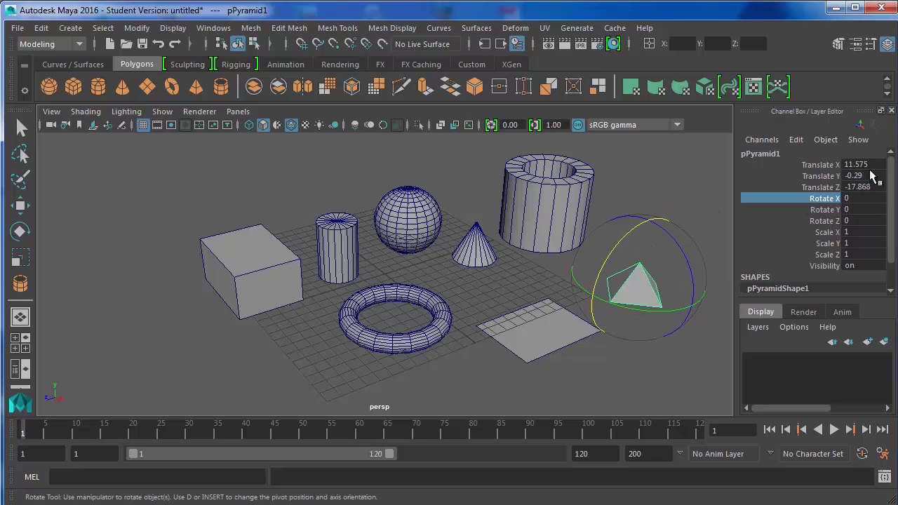
middle_drag(656, 154, 727, 212)
click(831, 207)
shift+click(824, 198)
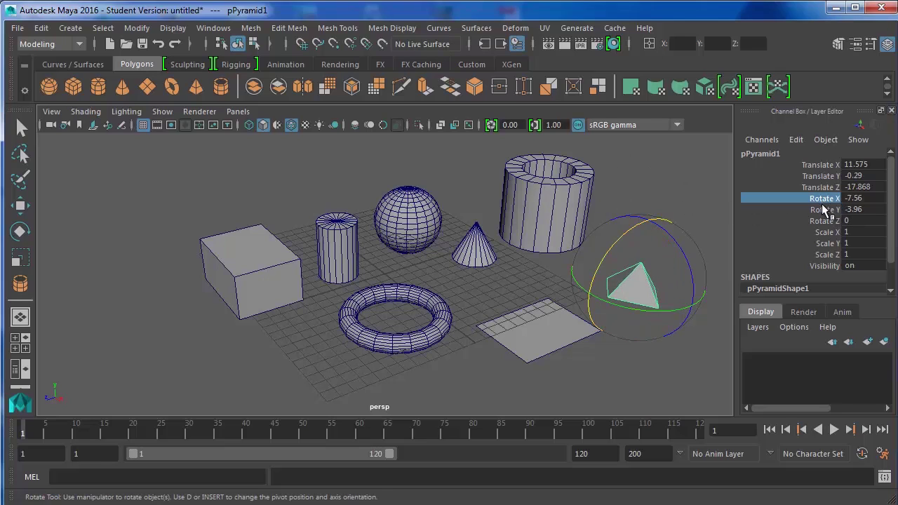
middle_drag(676, 167, 730, 191)
Step: Scale the pyramid interactively to Scale Y 1.346 and Scale Z 1.095 through its scale channels
click(830, 231)
click(830, 243)
middle_drag(666, 176, 681, 217)
click(835, 254)
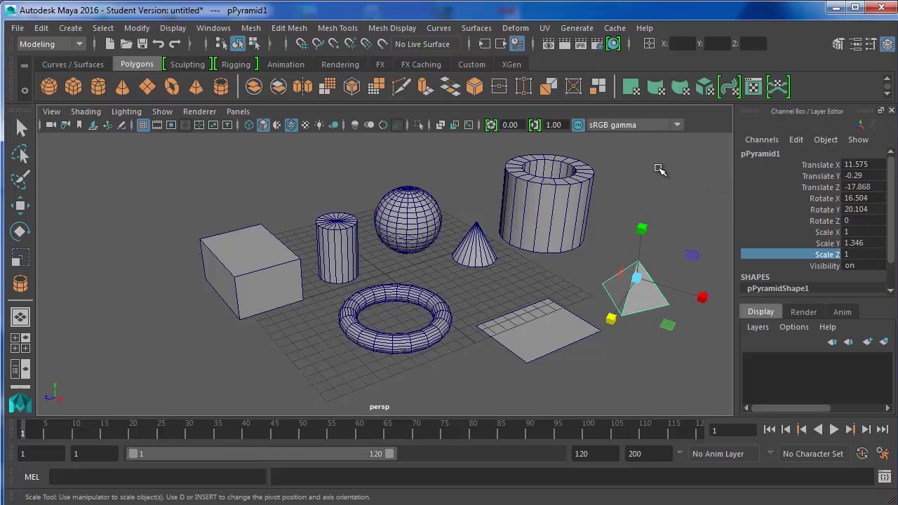
middle_drag(658, 168, 722, 170)
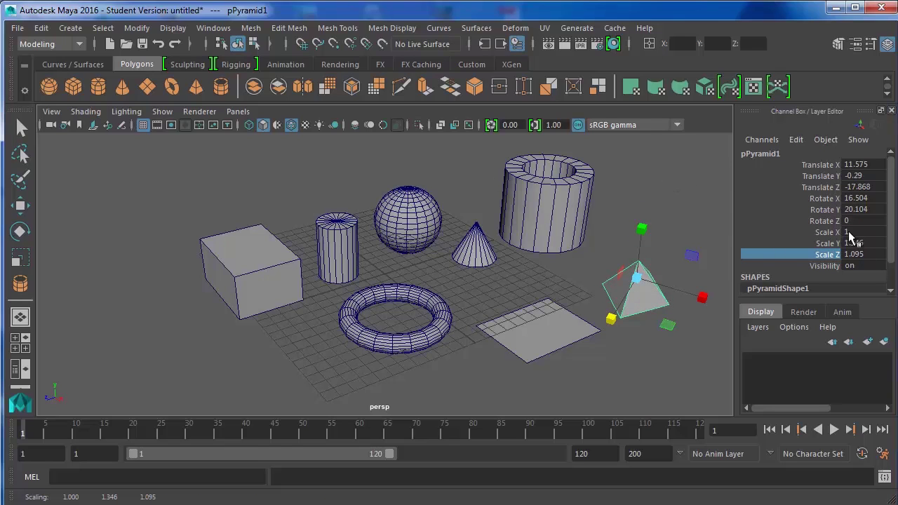
Step: Set the pyramid's Scale X, Y and Z values to 1 together
scroll(840, 223, down, 2)
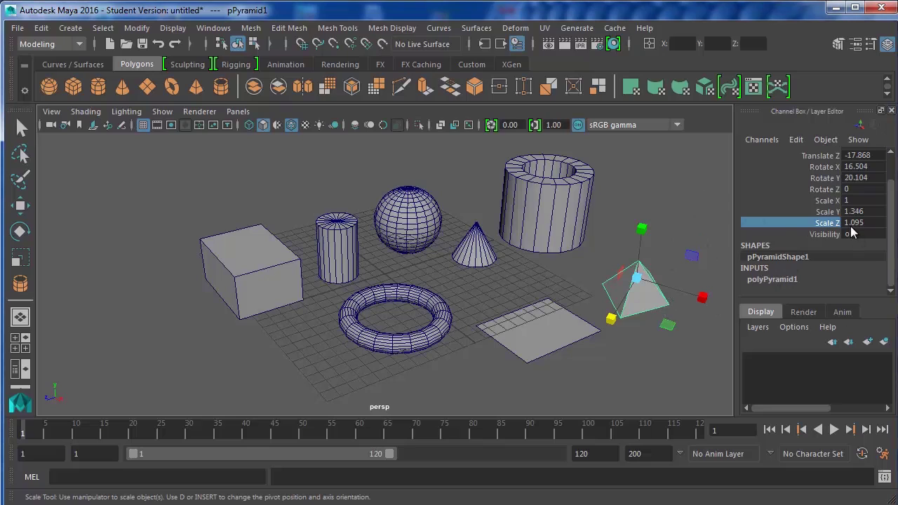
drag(869, 220, 872, 205)
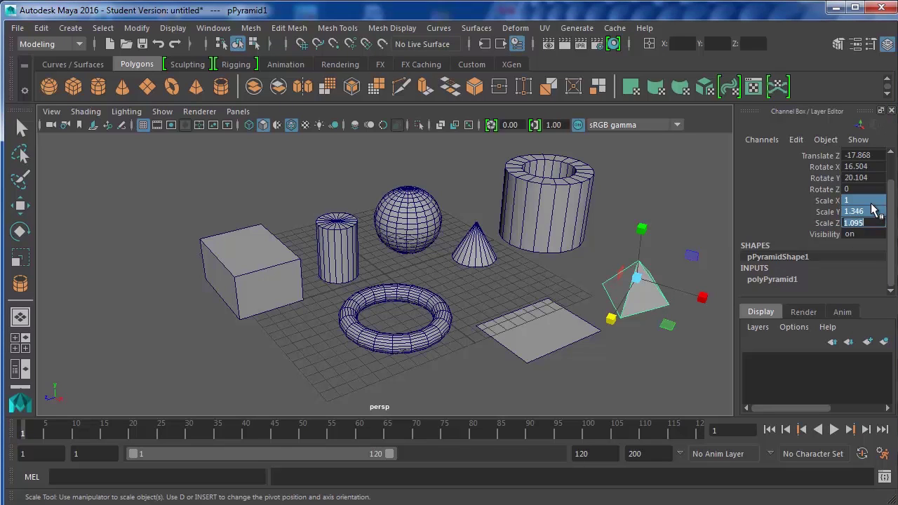
text(1)
key(Return)
Step: Set the pyramid's Rotate X, Y and Z values to 0 together and deselect it
click(876, 179)
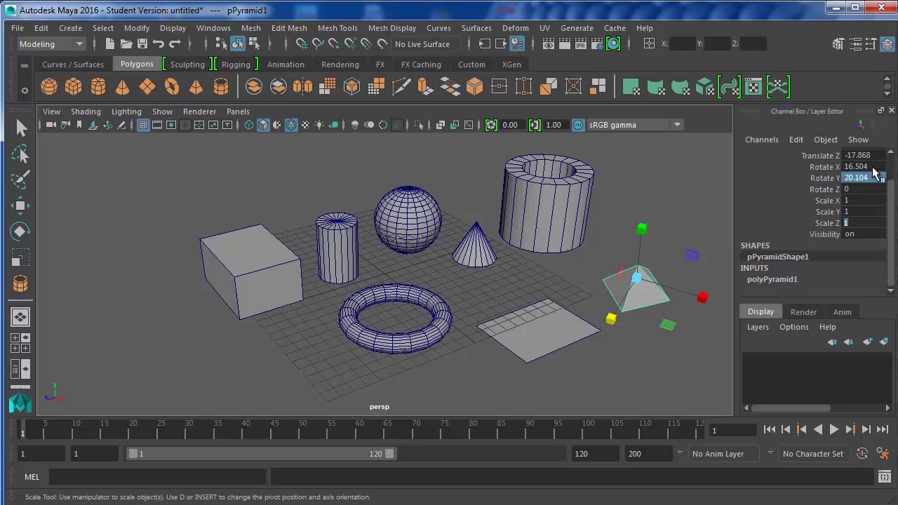
drag(872, 189, 872, 175)
key(Return)
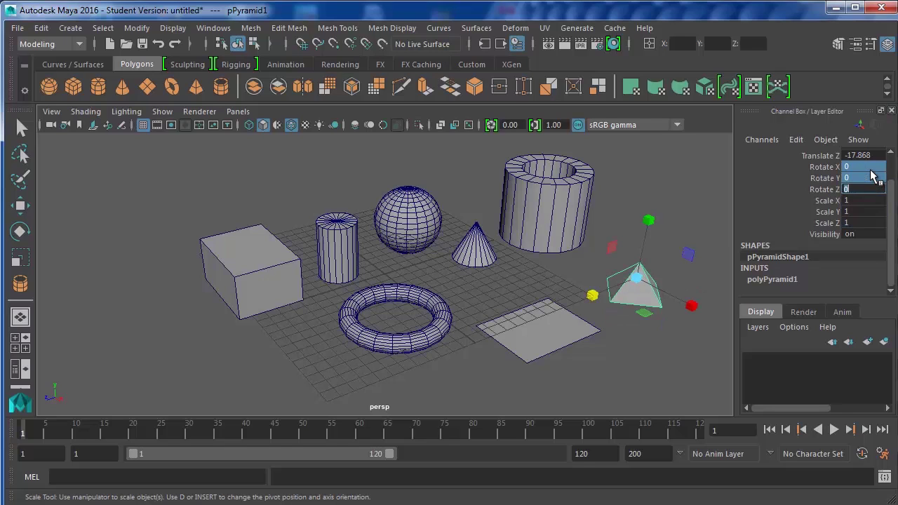
key(q)
click(692, 205)
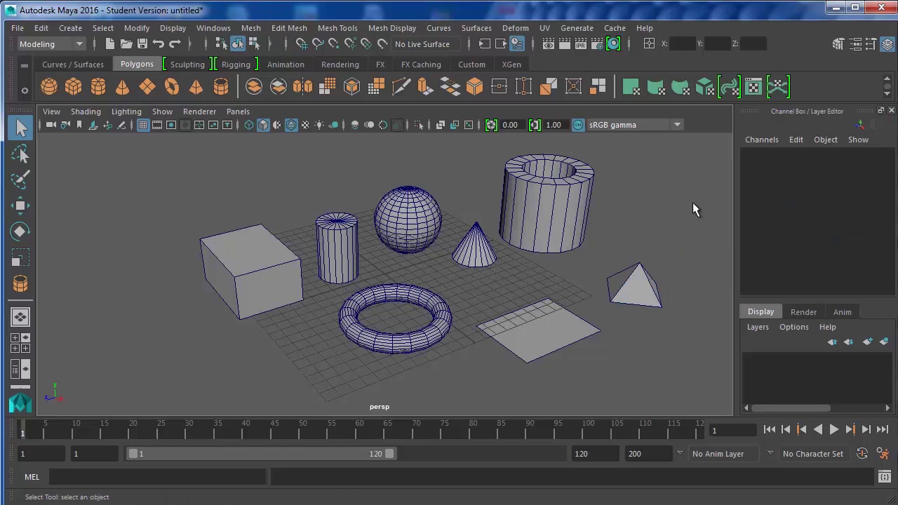
Step: Open the sphere's polySphere1 inputs, try a Radius of 1, and interactively enlarge the Radius to 4.2
click(652, 284)
scroll(762, 221, down, 2)
click(390, 205)
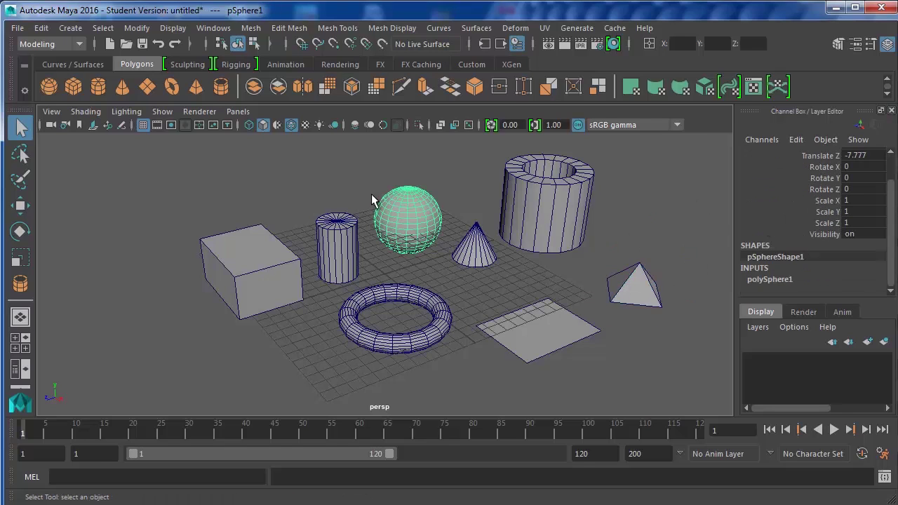
click(776, 280)
scroll(778, 240, down, 2)
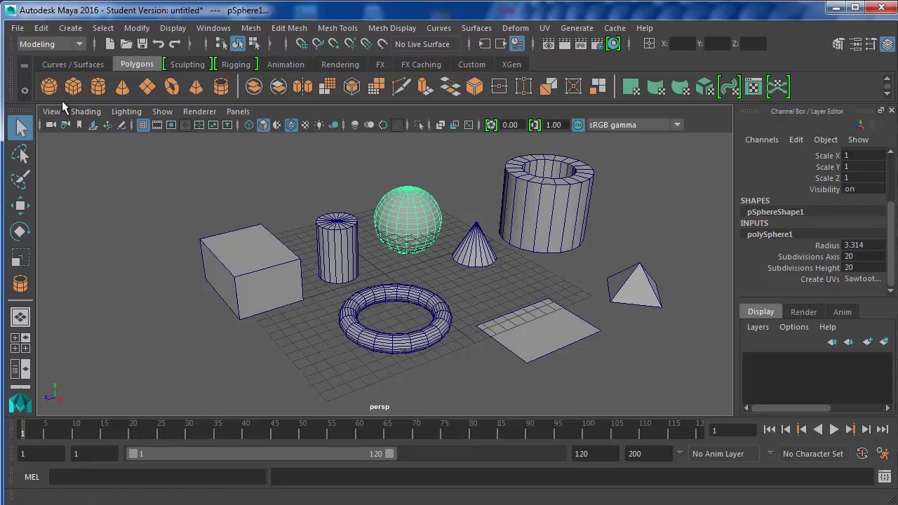
click(858, 246)
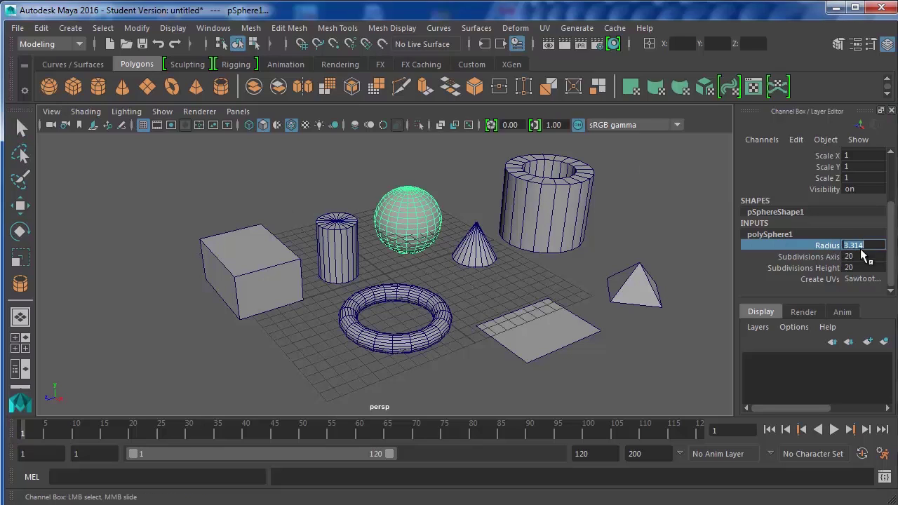
text(1)
key(Return)
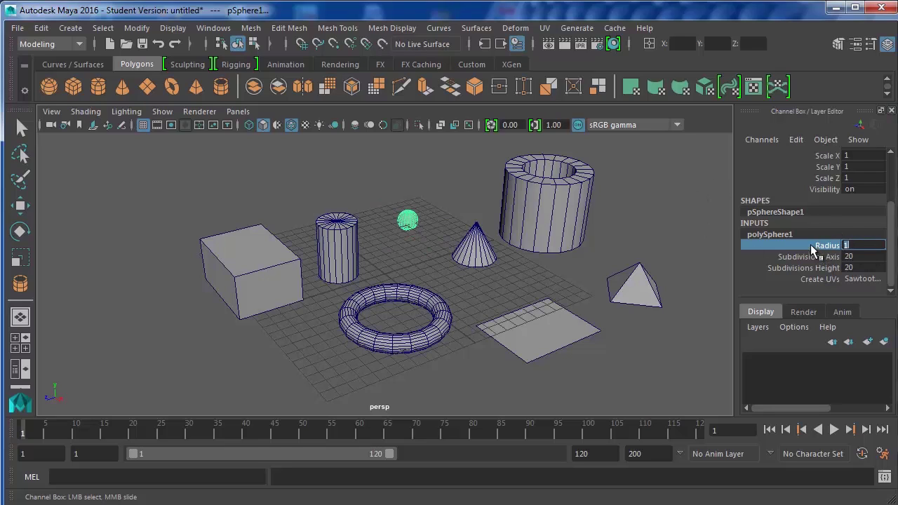
click(785, 247)
middle_drag(613, 220, 635, 223)
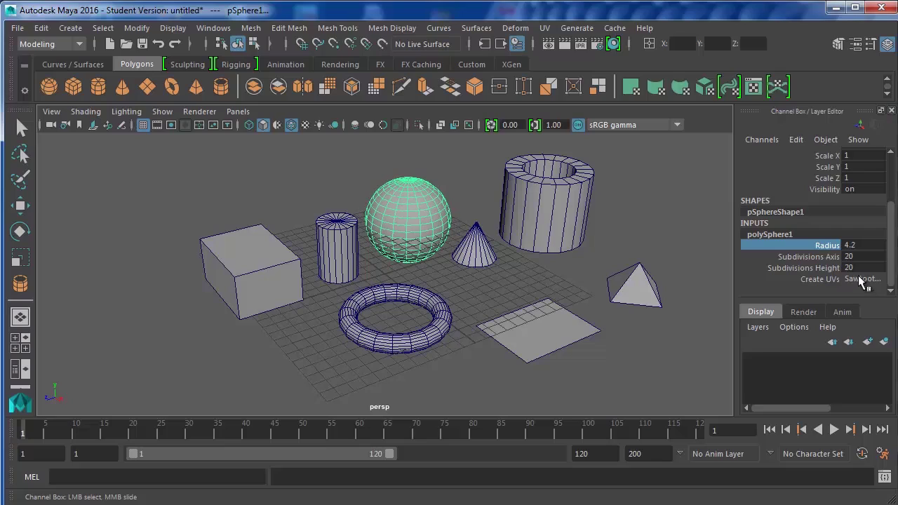
Step: Interactively reduce the sphere's Subdivisions Axis to 6
scroll(421, 204, up, 5)
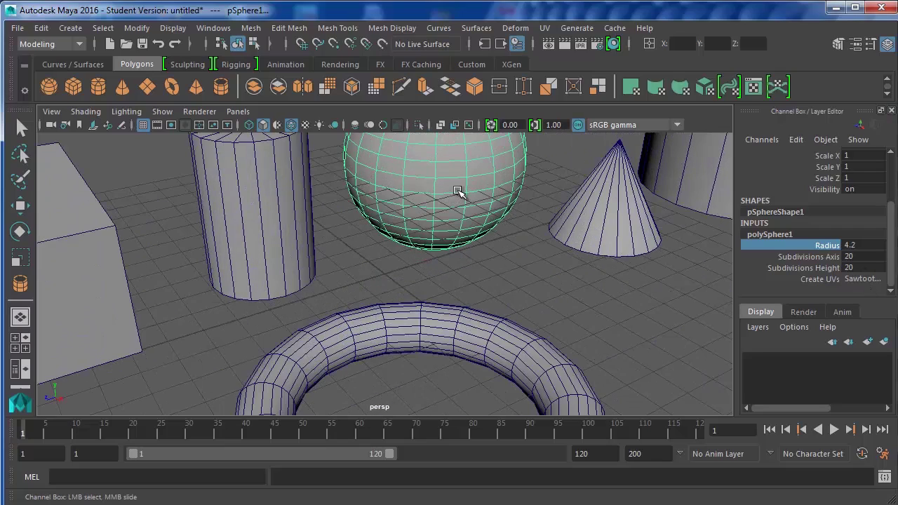
alt+middle_drag(458, 191, 420, 302)
scroll(437, 174, up, 4)
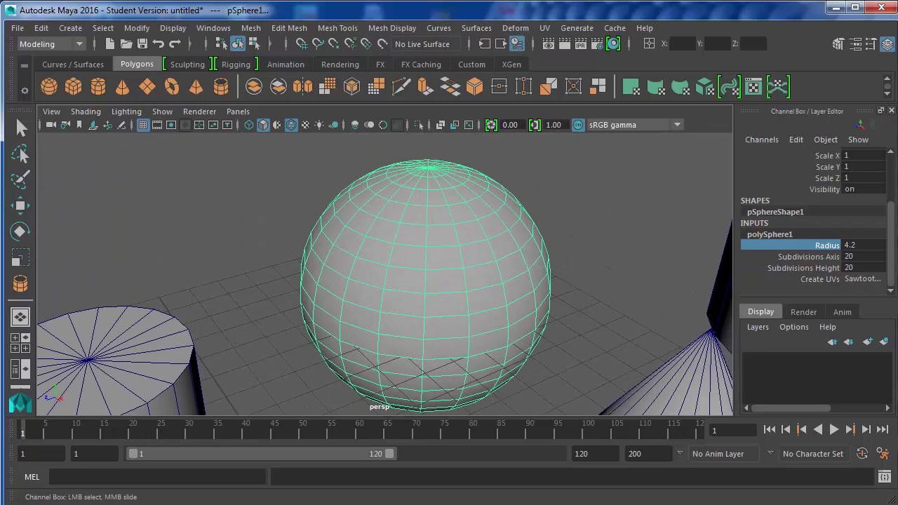
click(817, 257)
middle_drag(665, 234, 398, 217)
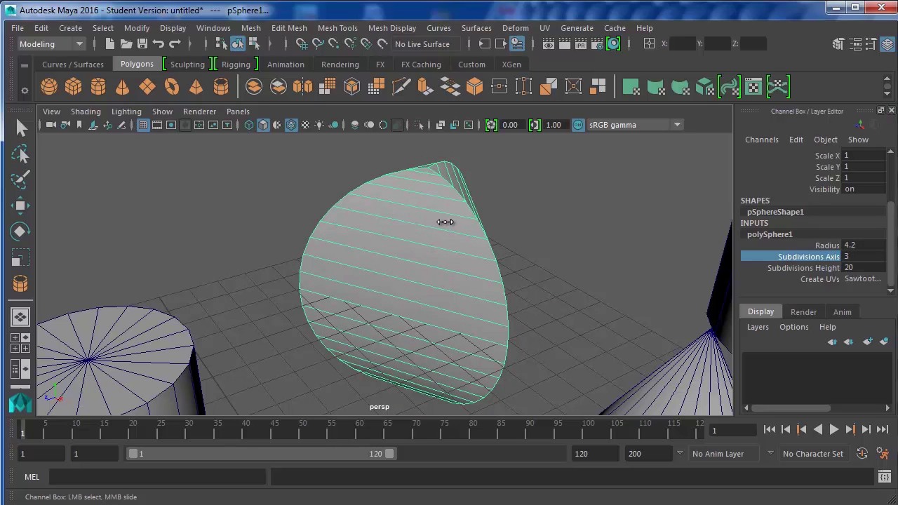
middle_drag(509, 223, 534, 221)
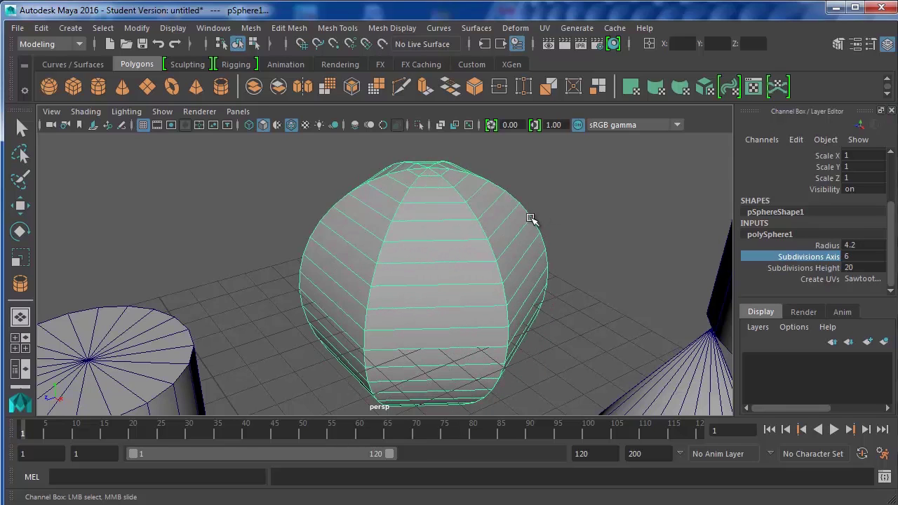
Step: Interactively set the sphere's Subdivisions Height to 21 and deselect the sphere
click(798, 270)
middle_drag(697, 240, 637, 223)
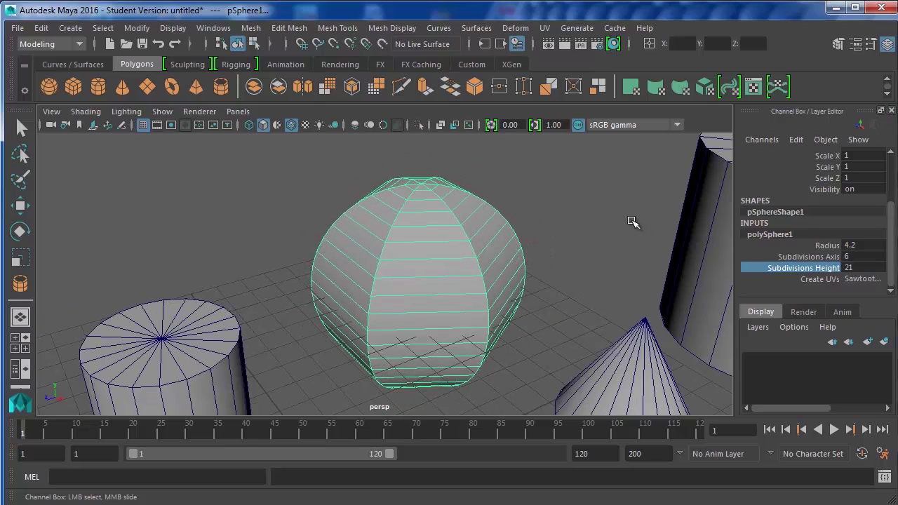
click(655, 218)
key(f)
Step: Open the polyCylinder1 inputs of the solid cylinder and interactively reduce its Radius to make it slimmer
click(315, 321)
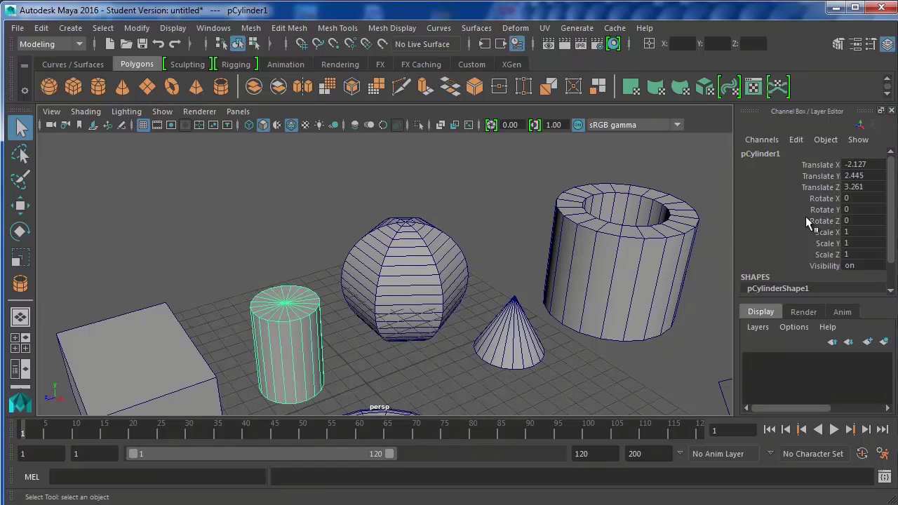
scroll(585, 209, down, 3)
scroll(806, 260, down, 2)
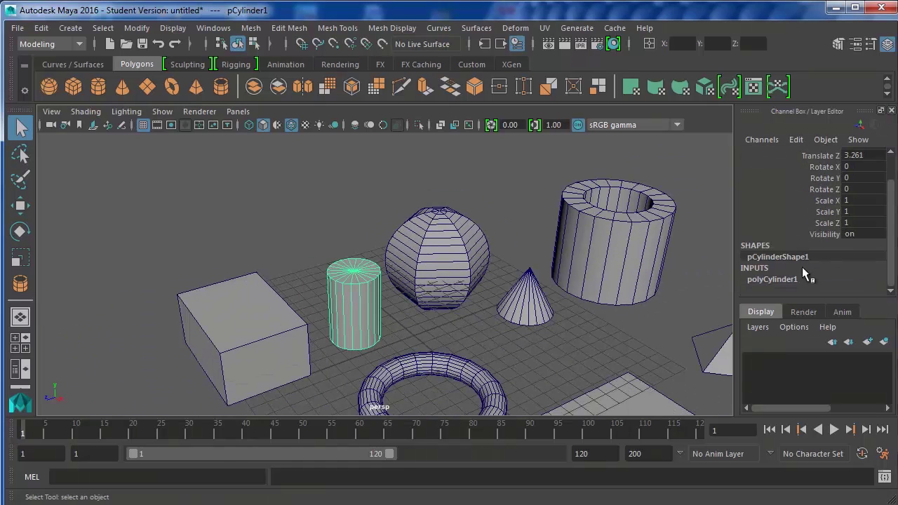
click(806, 280)
scroll(814, 235, down, 3)
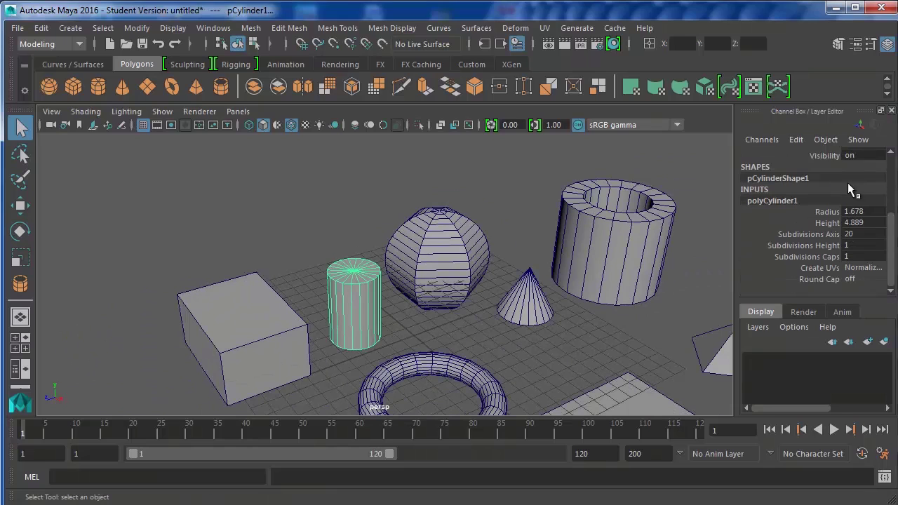
click(841, 211)
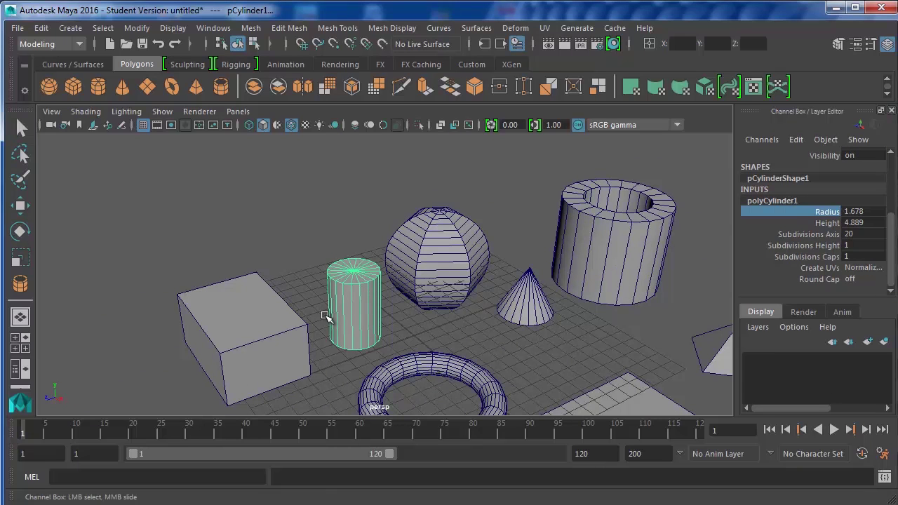
middle_drag(329, 318, 387, 332)
click(826, 223)
click(835, 235)
key(q)
Step: Open the cube's polyCube1 inputs and interactively flatten it to Width 8.642, Height 0.594 and Depth 8.715
click(300, 334)
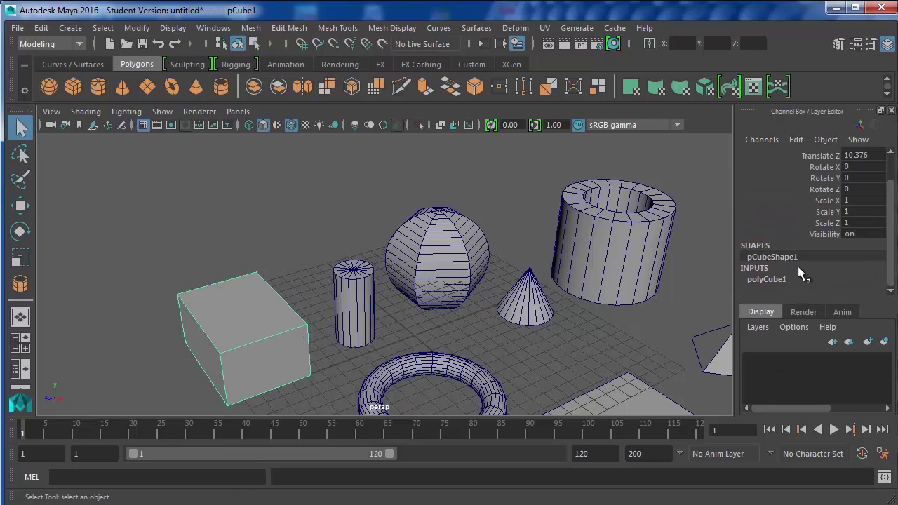
click(772, 279)
scroll(799, 252, down, 3)
drag(833, 224, 833, 213)
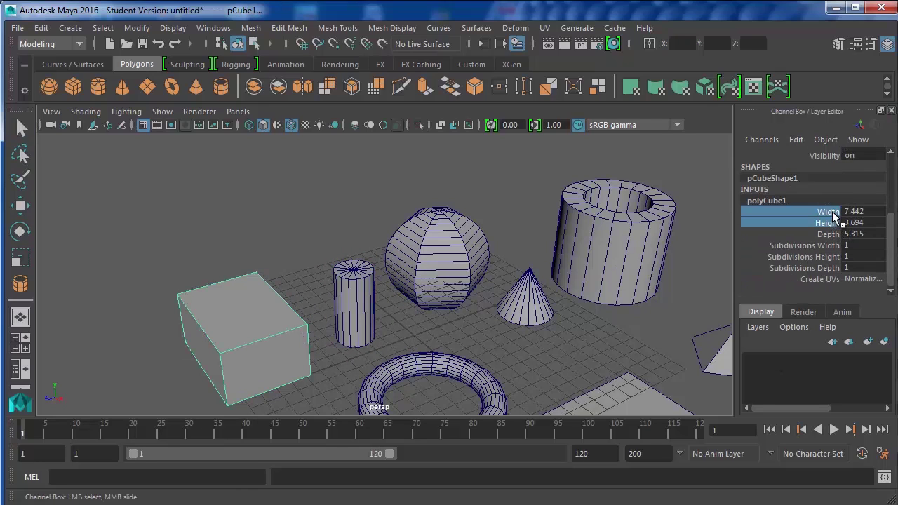
click(828, 234)
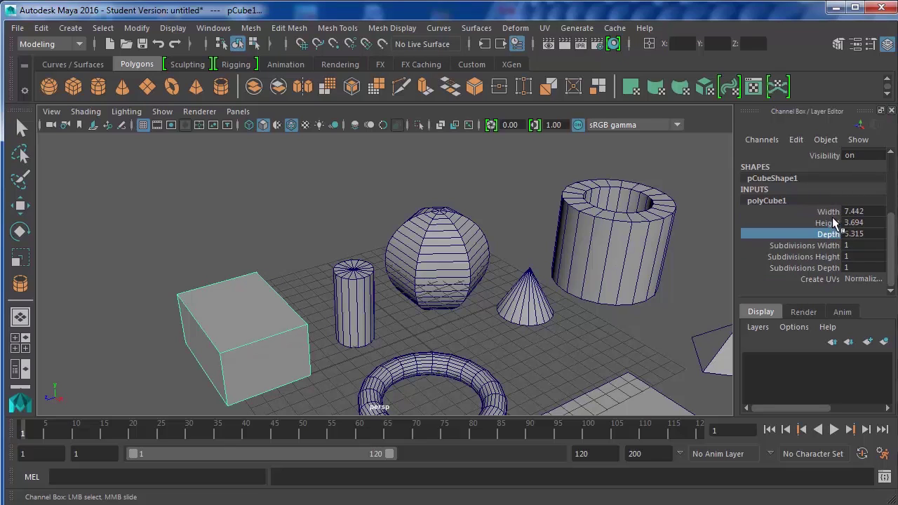
middle_drag(325, 214, 370, 211)
click(828, 223)
click(832, 236)
Step: Interactively increase the cube's Subdivisions Width to 10 and Subdivisions Depth to 13
click(827, 247)
click(825, 268)
middle_drag(316, 175, 403, 194)
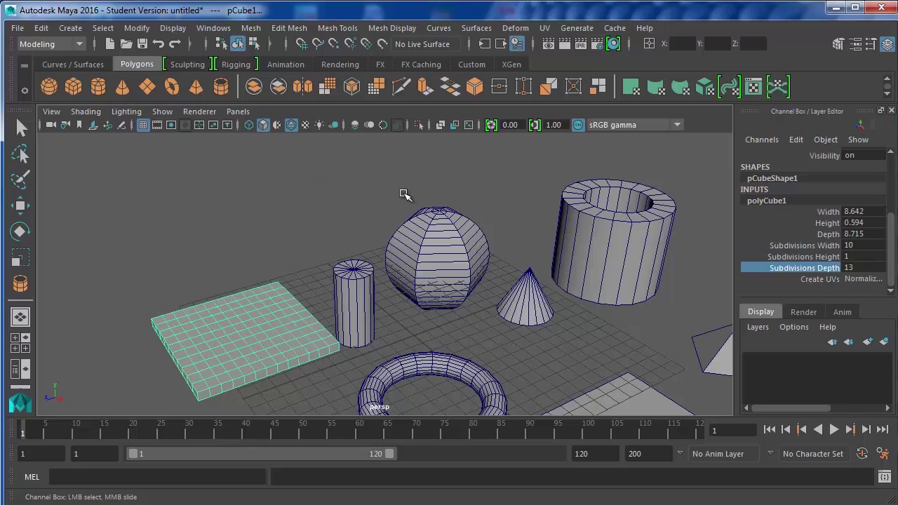
Step: Open the torus's polyTorus1 inputs and interactively set Radius to 3.803, Section Radius to 1.7 and Twist to 75.63
scroll(501, 263, down, 5)
click(458, 300)
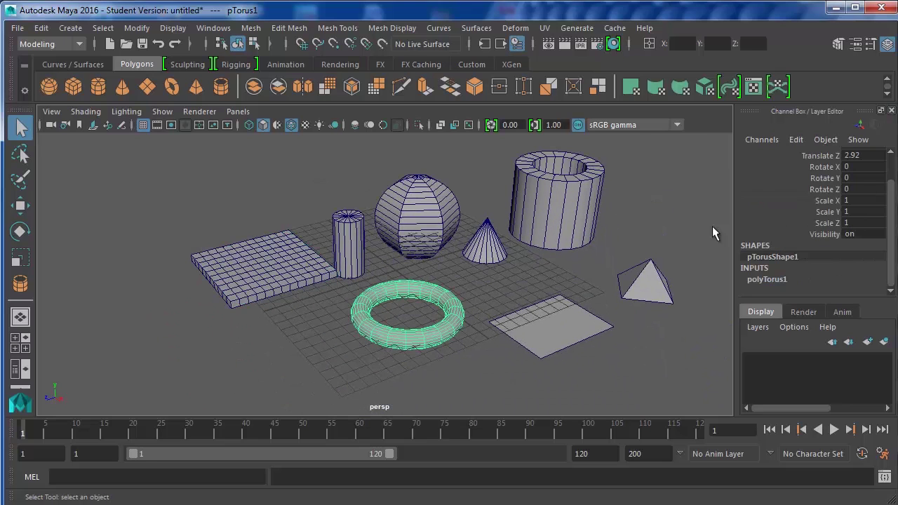
click(772, 280)
click(832, 223)
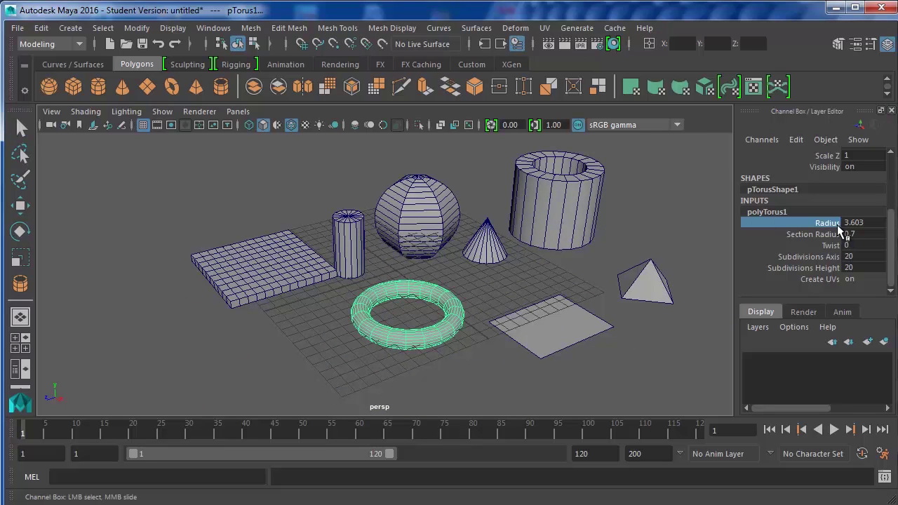
middle_drag(449, 309, 555, 314)
click(832, 246)
click(796, 233)
mouse_move(494, 305)
middle_down()
mouse_move(555, 304)
mouse_move(504, 304)
middle_up()
Step: Interactively set the torus's Subdivisions Axis to 28 and Subdivisions Height to 6
click(807, 256)
middle_drag(538, 330, 784, 305)
click(831, 270)
middle_drag(421, 348, 367, 360)
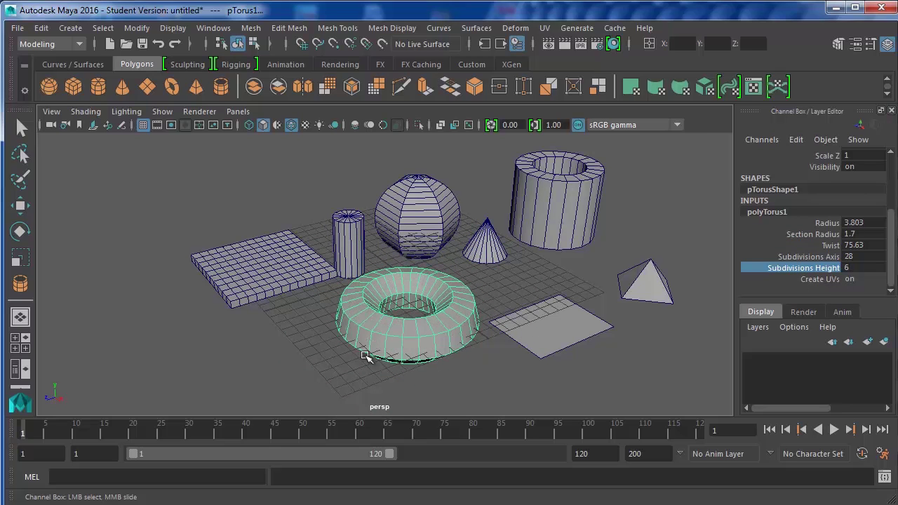
Step: Open the cone's polyCone1 inputs and interactively increase its Height to 9.956
click(493, 264)
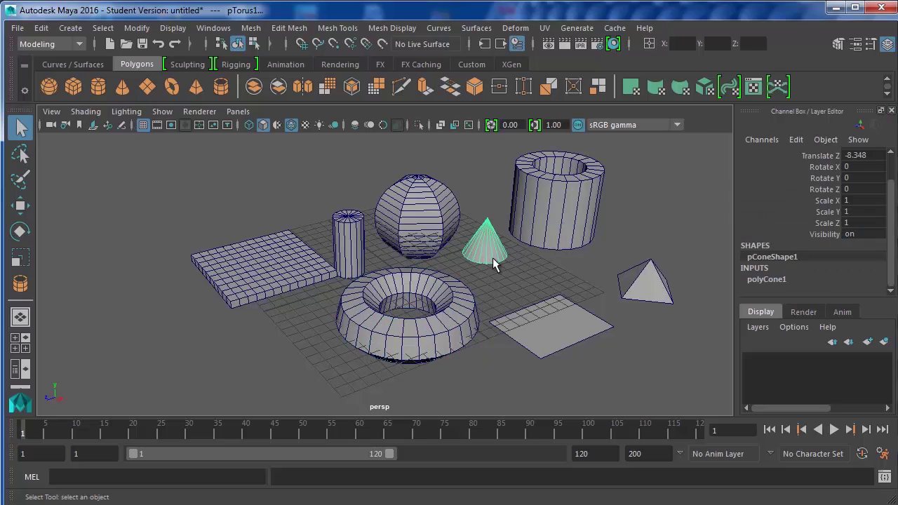
click(796, 276)
scroll(821, 245, down, 3)
click(828, 223)
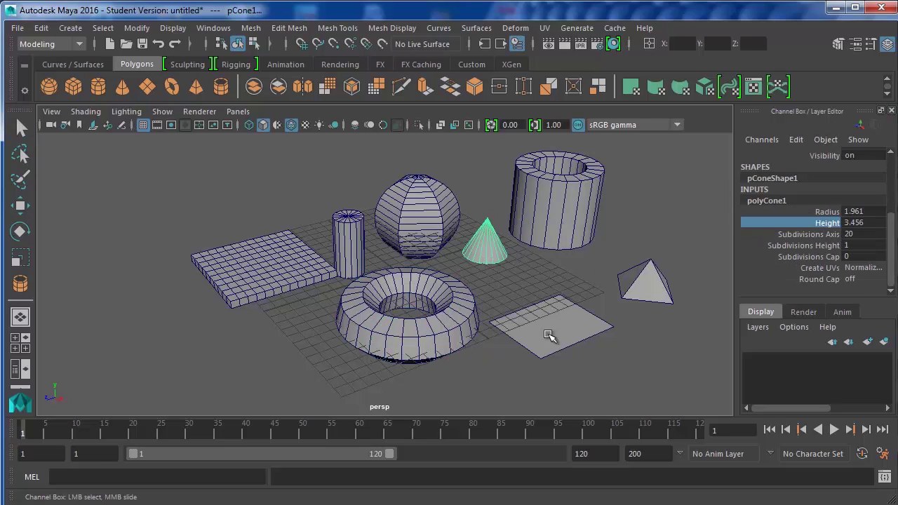
mouse_move(554, 335)
middle_down()
mouse_move(570, 337)
mouse_move(527, 330)
mouse_move(562, 339)
middle_up()
Step: Open the plane's polyPlane1 inputs and interactively adjust its Width and Height to make it an elongated rectangle
click(561, 339)
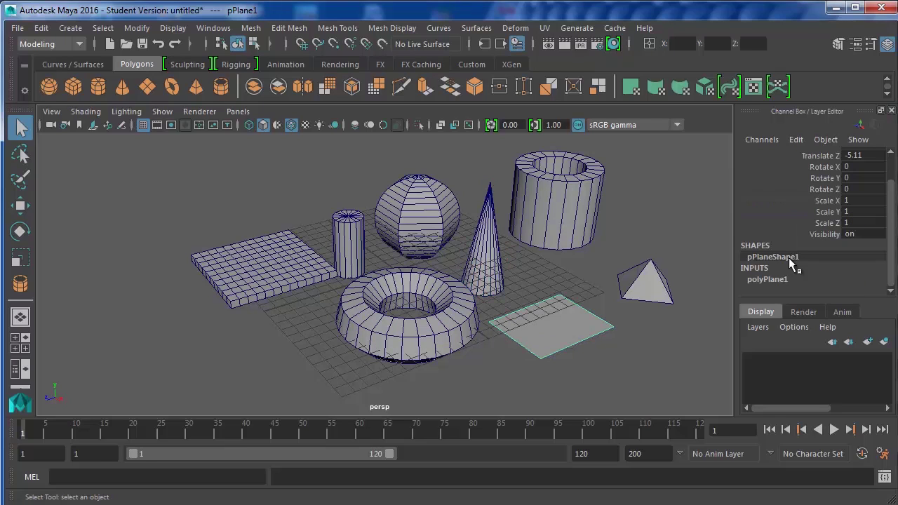
click(790, 275)
scroll(789, 275, down, 3)
click(825, 234)
mouse_move(587, 312)
middle_down()
mouse_move(612, 313)
mouse_move(584, 313)
middle_up()
click(827, 245)
middle_drag(576, 347, 523, 366)
Step: Select the pipe and show its polyPipe1 construction attributes in the Attribute Editor
click(686, 229)
alt+middle_drag(648, 216, 604, 234)
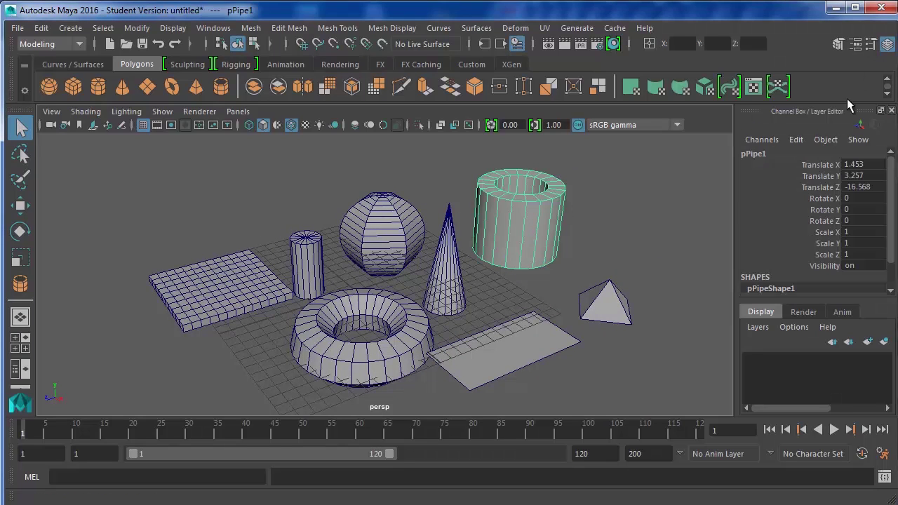
click(852, 46)
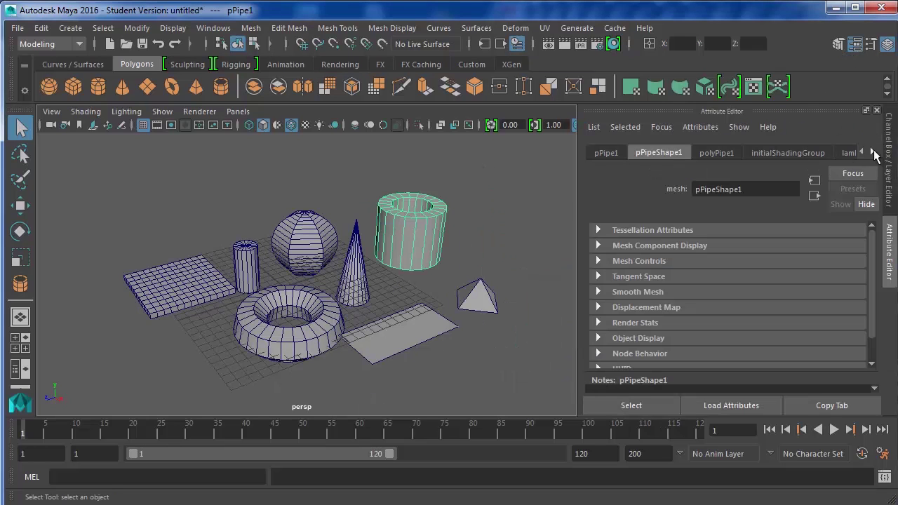
click(873, 153)
click(862, 153)
scroll(762, 237, down, 2)
scroll(729, 301, up, 2)
click(717, 153)
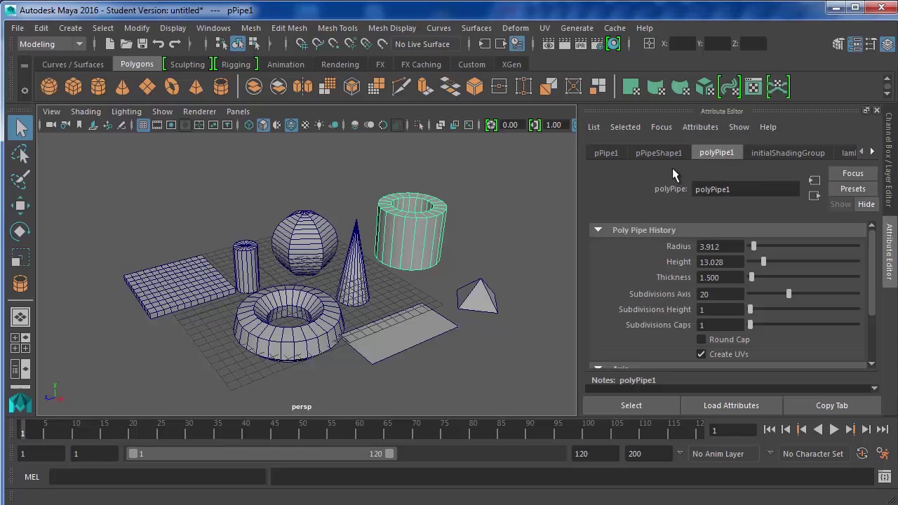
Step: Rename the polyPipe1 node Tubo and set Radius 4.645, Height 13.254, Thickness 1.997, Subdivisions Axis 22, Subdivisions Height 5 and Subdivisions Caps 4
double_click(739, 189)
key(BackSpace)
text(Tubo)
key(Return)
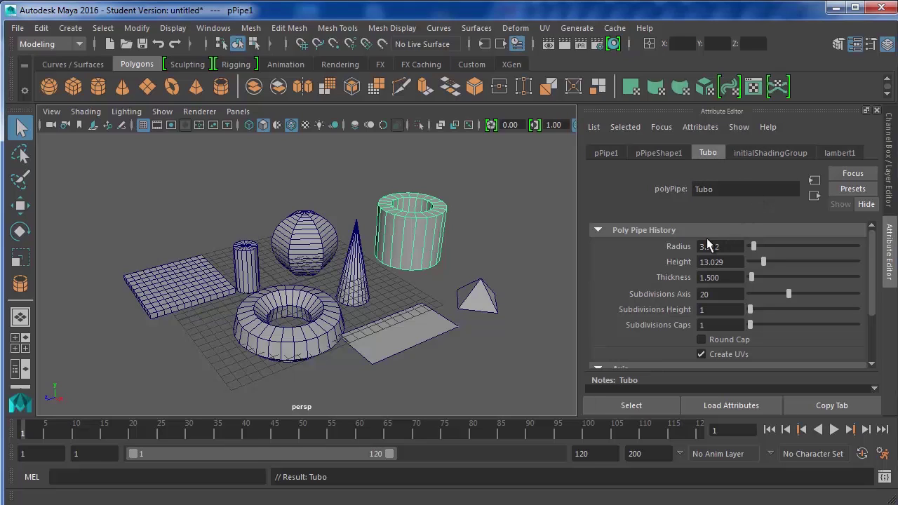
drag(753, 244, 756, 324)
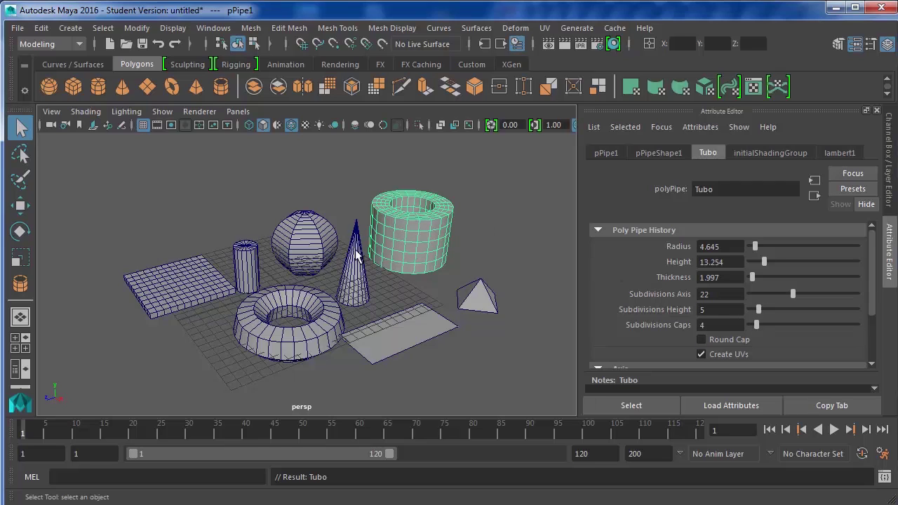
Step: Rename the sphere's polySphere1 node Esfera and interactively set Radius to 5.307, Subdivisions Axis to 24 and Subdivisions Height to 17
click(312, 255)
click(730, 152)
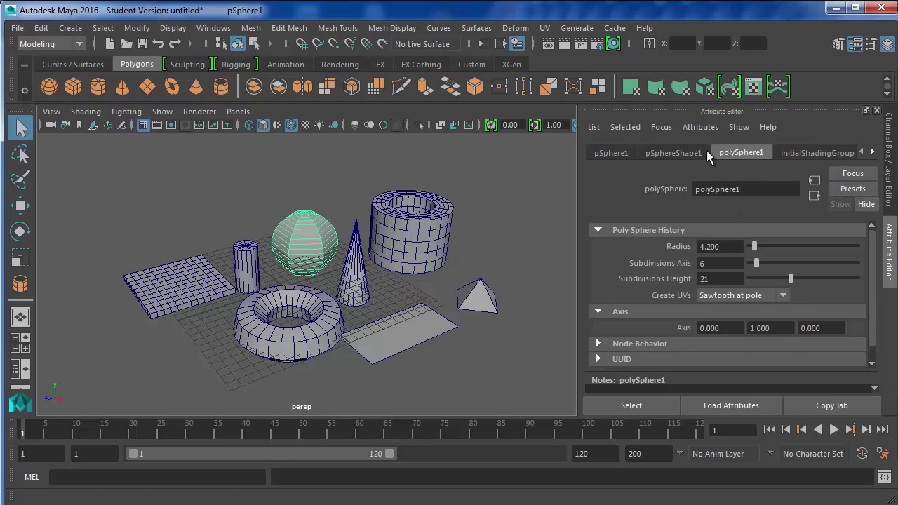
double_click(750, 192)
text(Esfera)
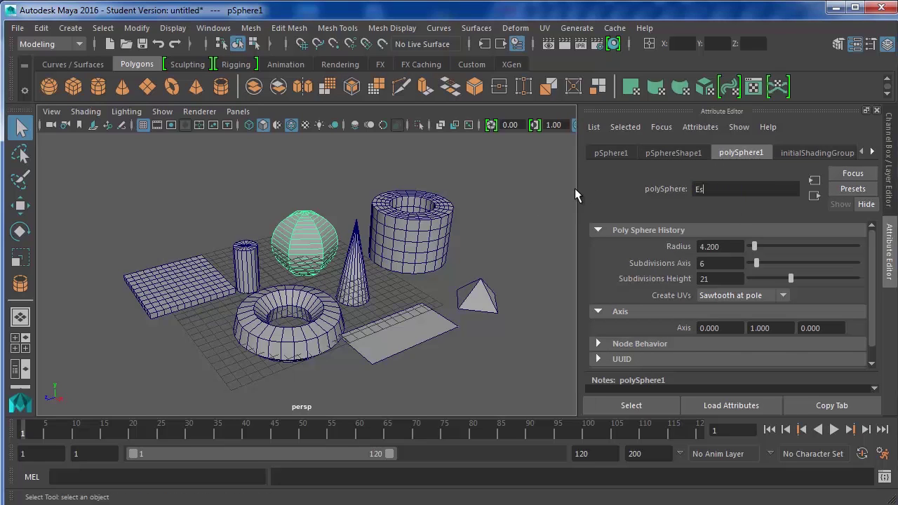
key(Return)
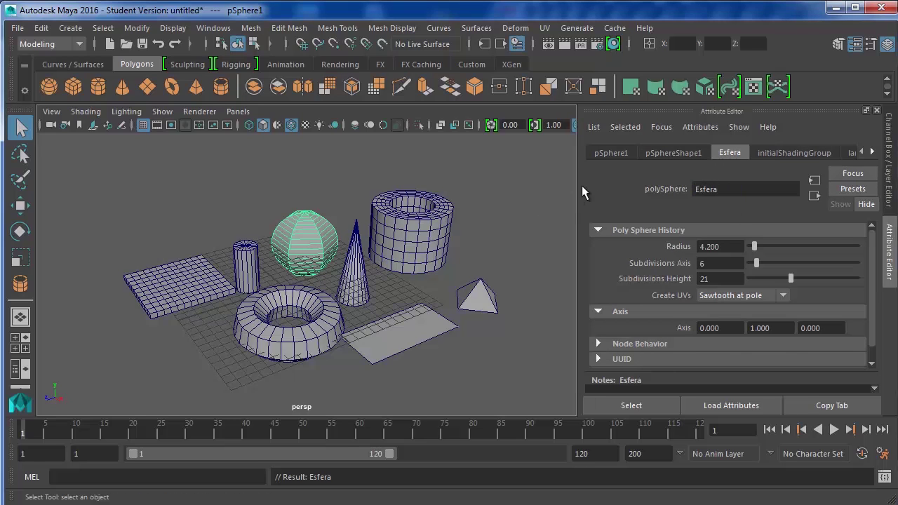
drag(754, 246, 783, 280)
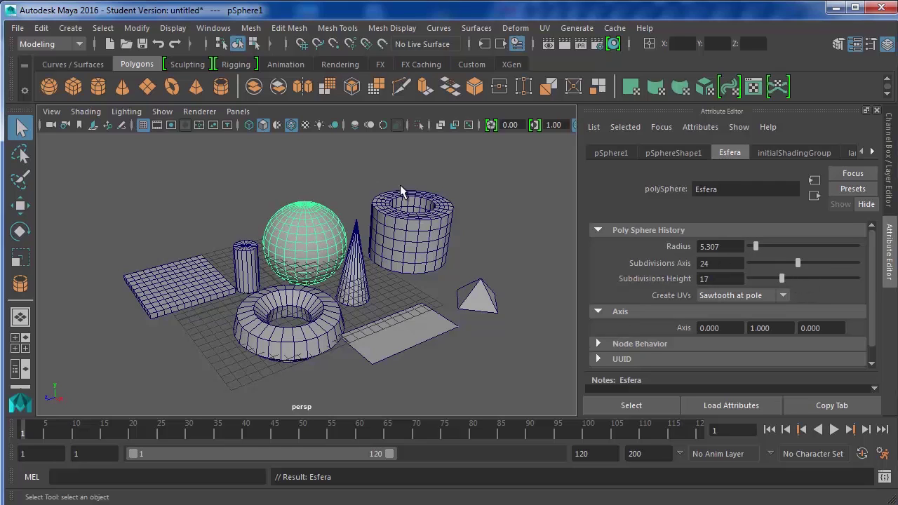
click(354, 154)
Step: Open the cone's polyCone1 attributes and set its Axis to 1, 0, 0
click(346, 274)
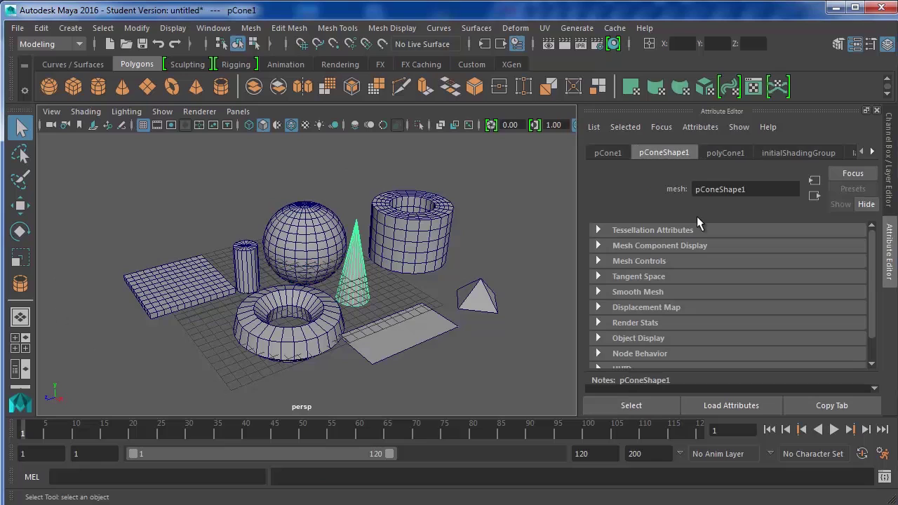
click(726, 152)
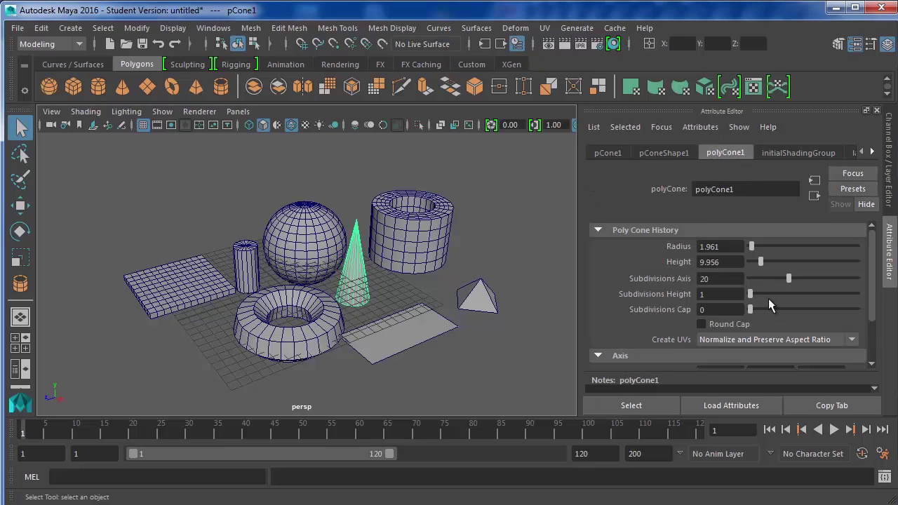
scroll(727, 315, down, 2)
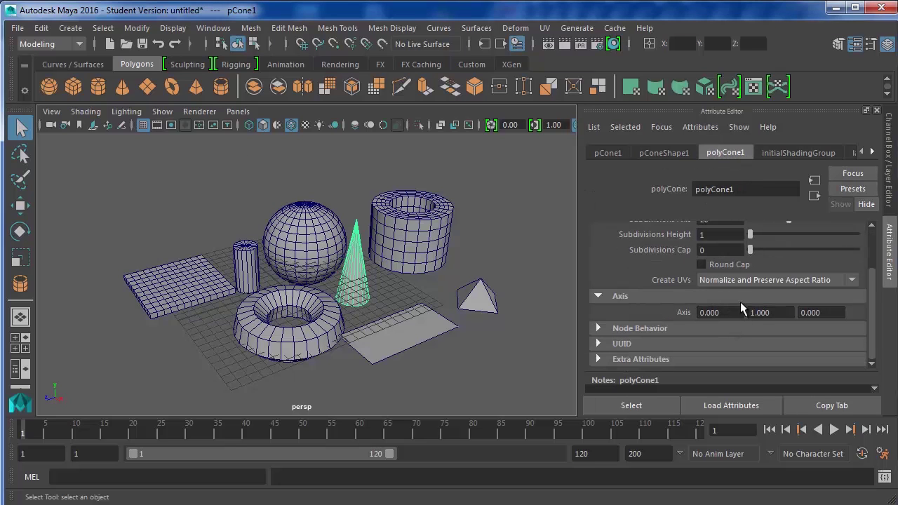
click(715, 312)
scroll(315, 278, up, 5)
click(785, 312)
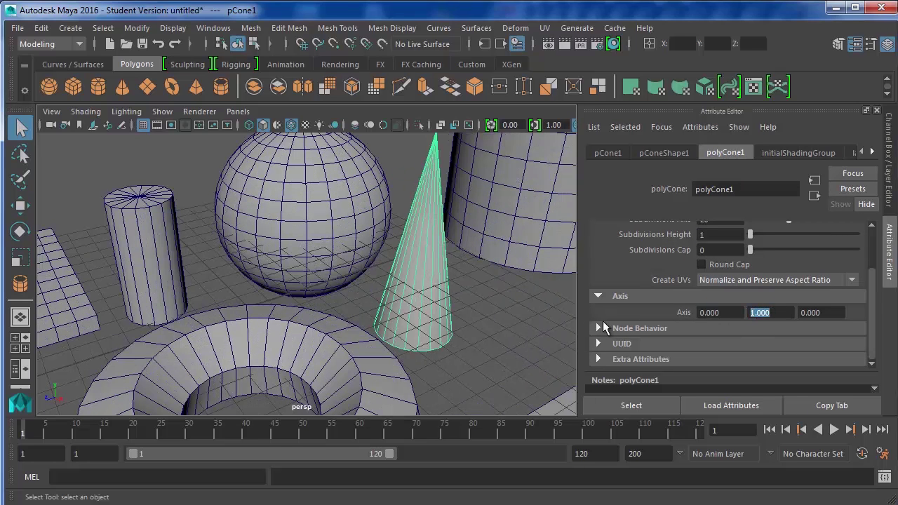
click(716, 312)
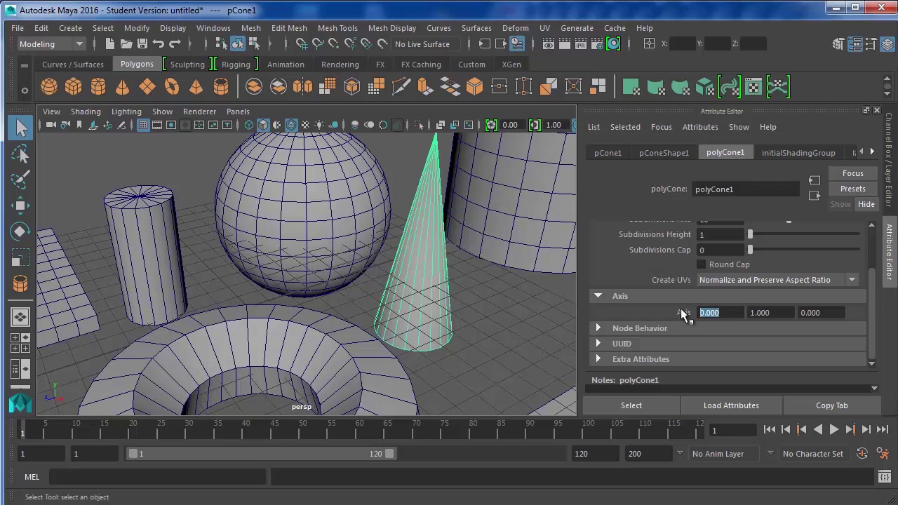
text(1)
key(Return)
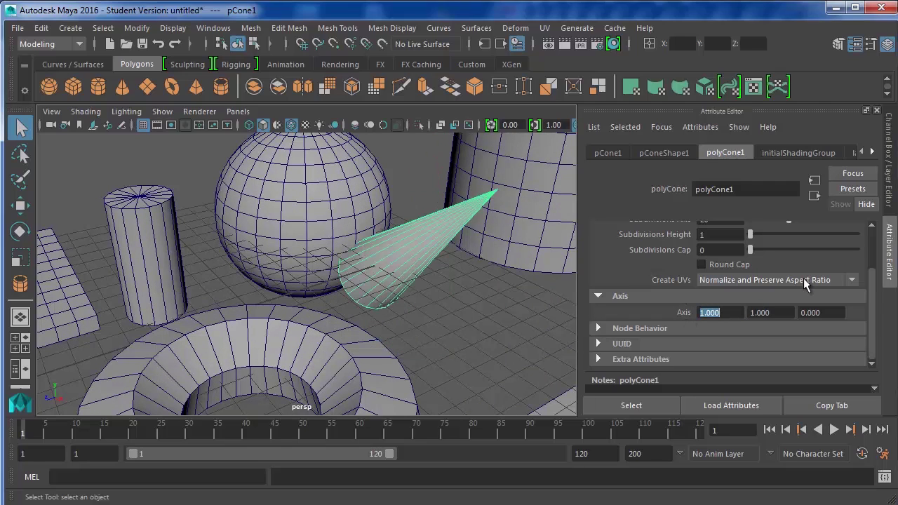
key(Tab)
text(0)
key(Return)
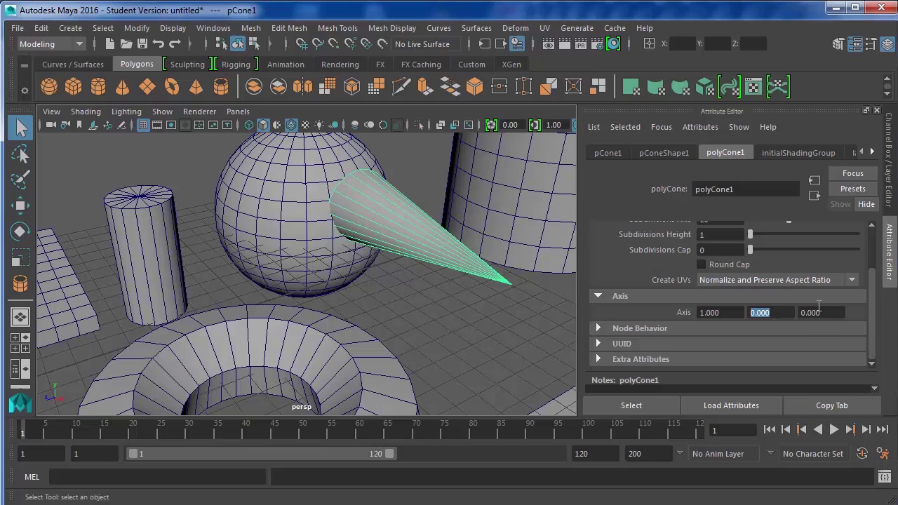
Step: Set the cone's Axis to 0, 0, 1
double_click(814, 312)
text(1)
key(Return)
double_click(723, 312)
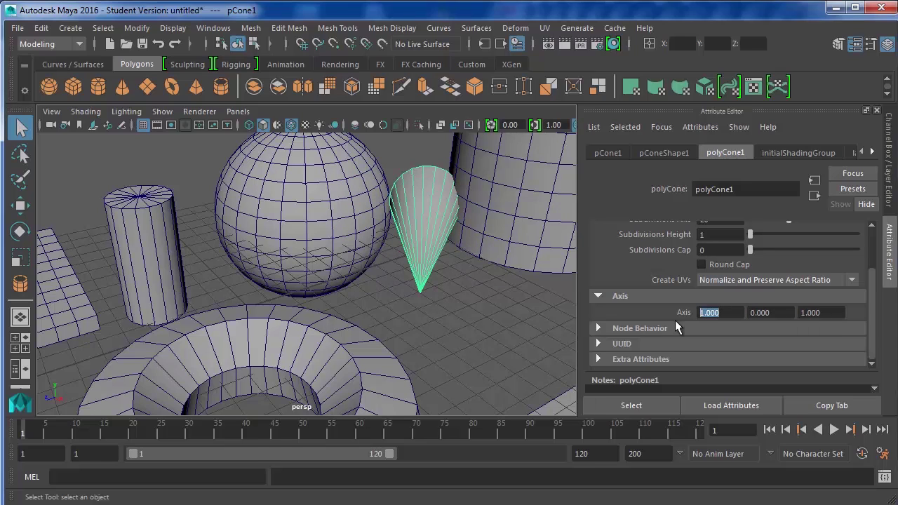
text(0)
key(Return)
text(1)
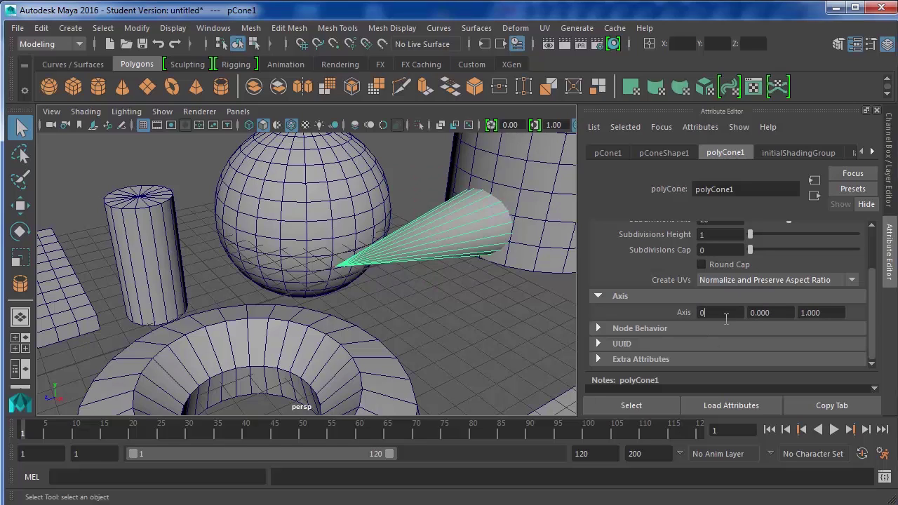
key(Return)
Step: Restore the cone's Axis to 0, 1, 0 and clear the selection
double_click(760, 312)
text(1)
key(Return)
double_click(810, 312)
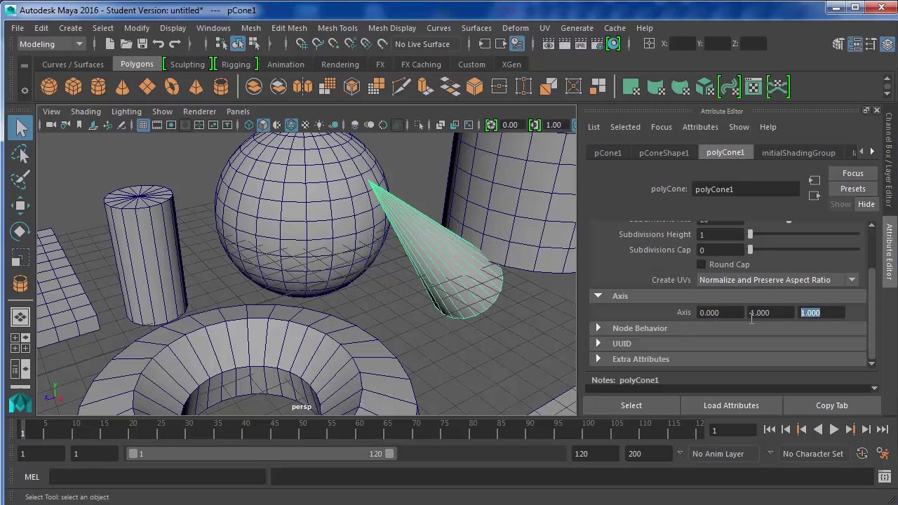
text(0)
key(Return)
click(530, 325)
key(a)
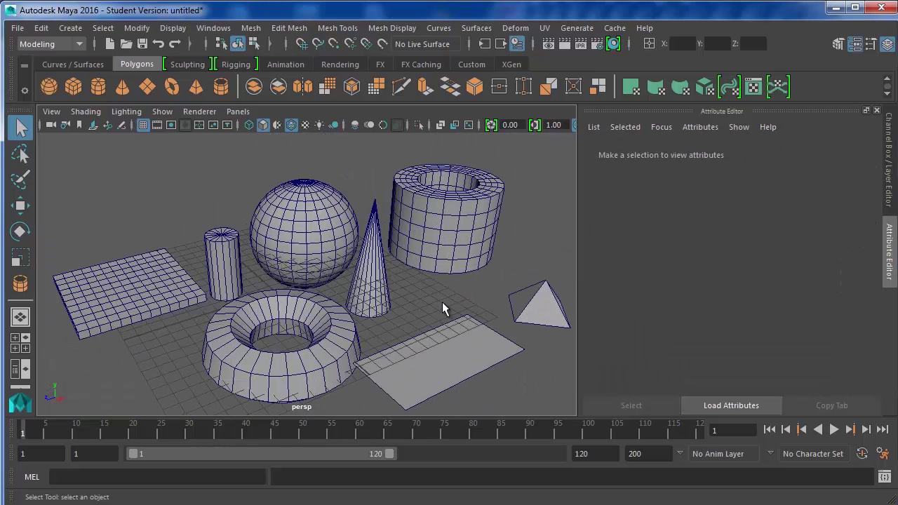
Step: Return to the Channel Box and examine the sphere's renamed Esfera inputs
click(383, 256)
click(416, 280)
click(872, 43)
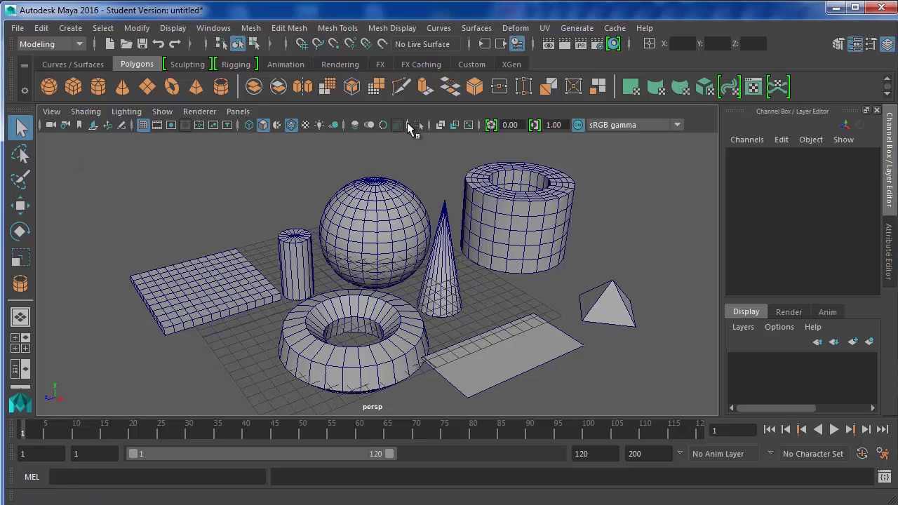
click(422, 241)
scroll(825, 219, down, 2)
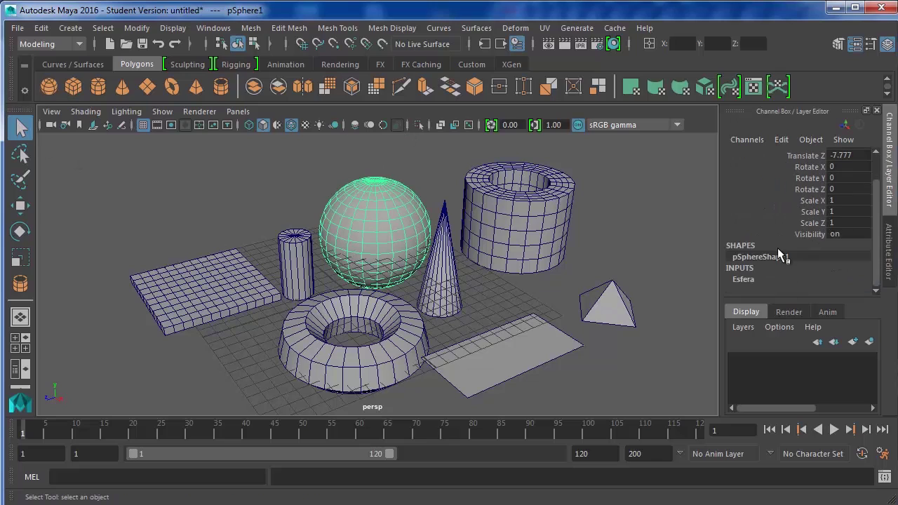
click(770, 277)
scroll(775, 260, down, 3)
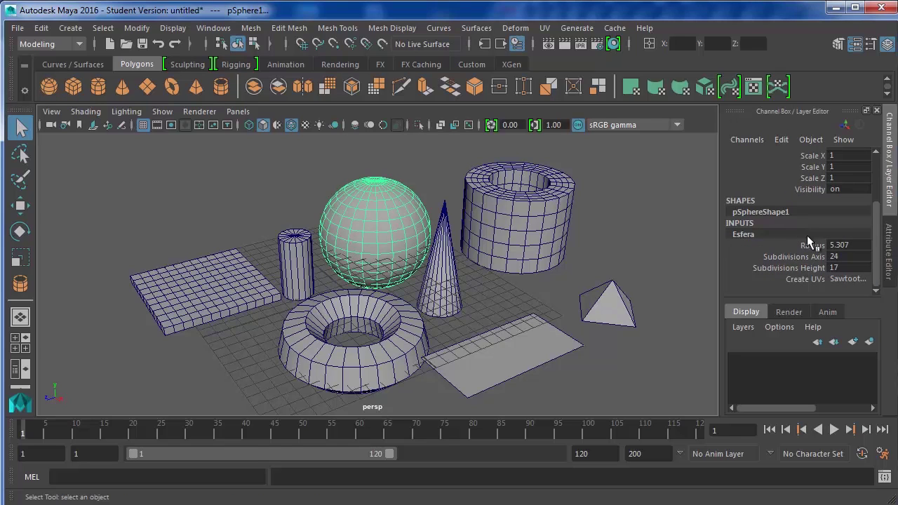
click(705, 278)
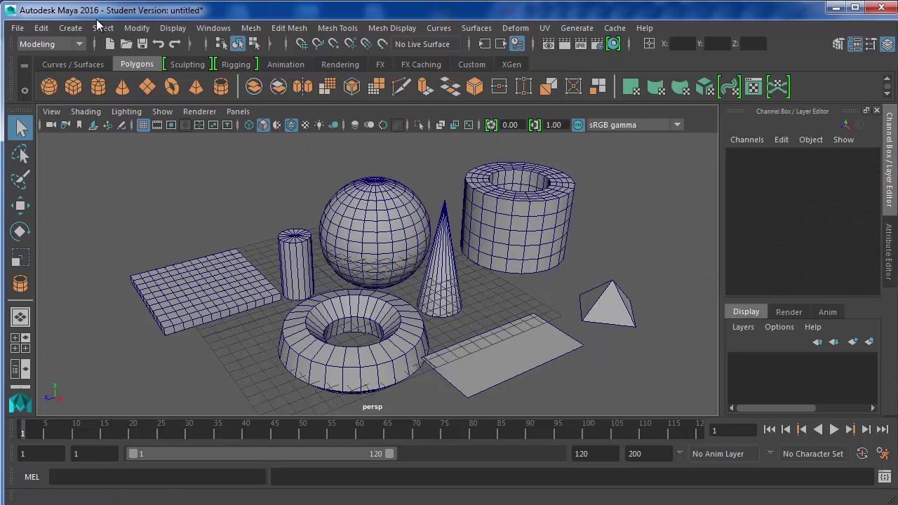
Step: Select the sphere, torus, cube, cylinder, cone, pipe, pyramid and plane in turn to review their channels
click(386, 237)
click(360, 314)
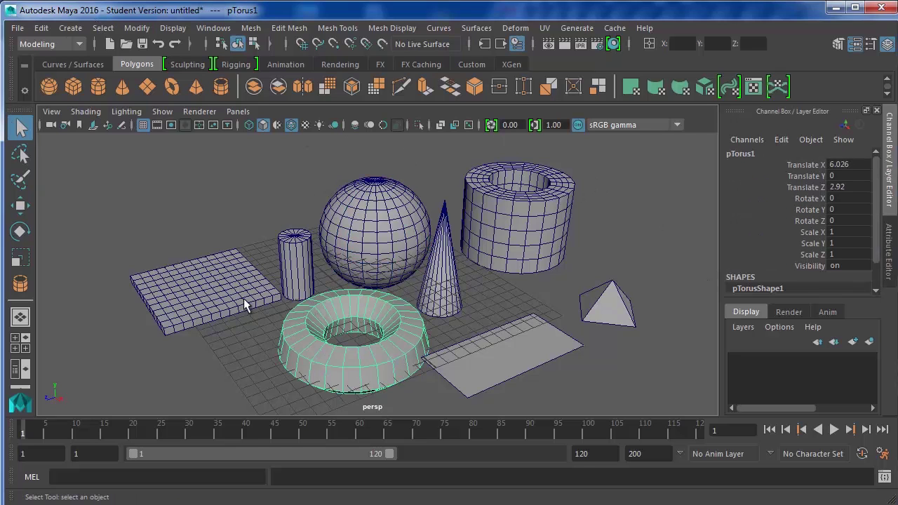
click(245, 303)
click(294, 269)
click(438, 299)
click(525, 223)
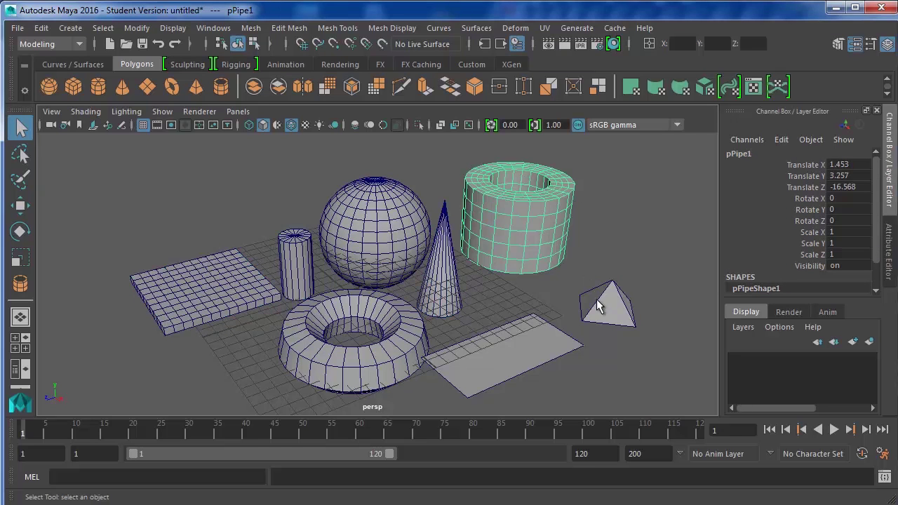
click(597, 301)
click(514, 351)
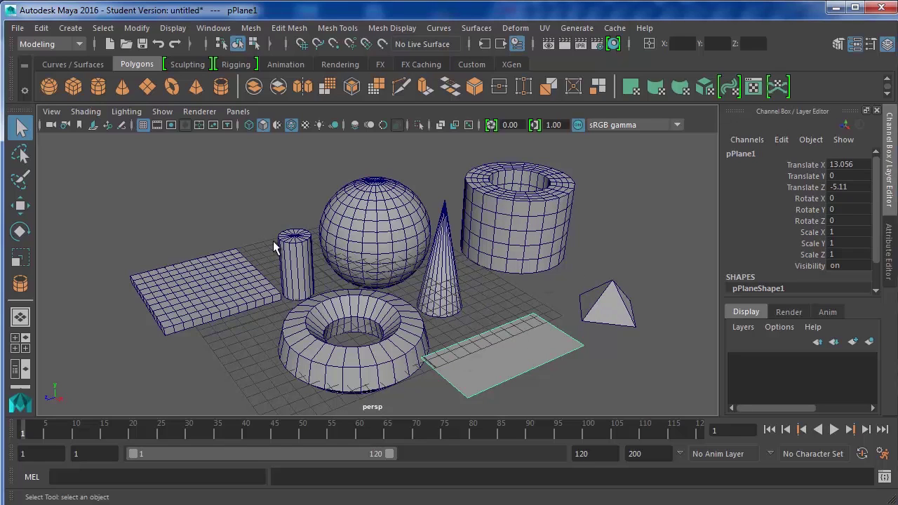
Step: Bring up the Curves / Surfaces creation tools and deselect the plane
click(70, 64)
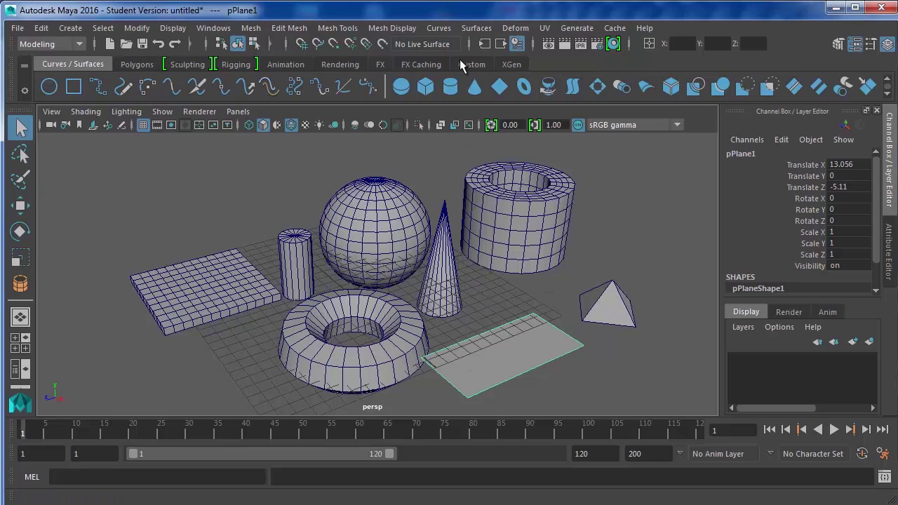
click(643, 212)
scroll(643, 211, down, 3)
scroll(417, 186, up, 2)
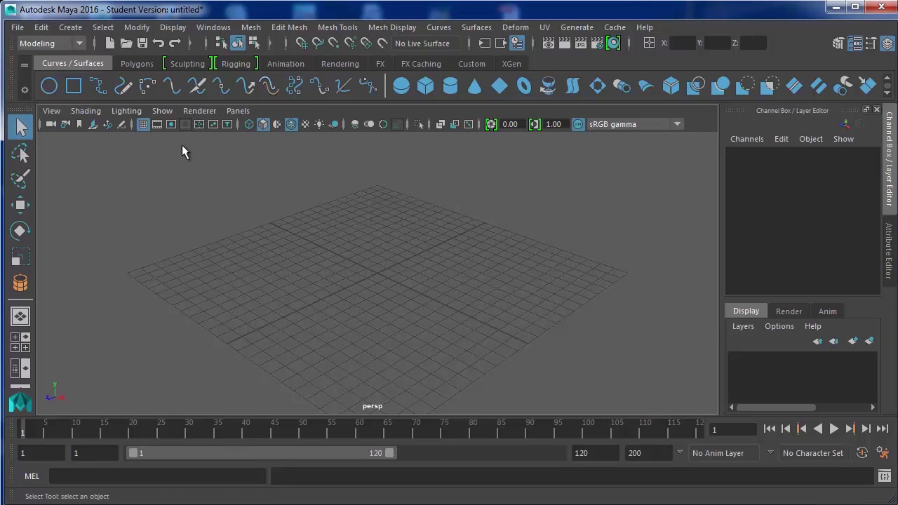
Step: Draw a NURBS circle around the grid's centre and a NURBS square centred at about X -5.2, Z 13.5
click(49, 86)
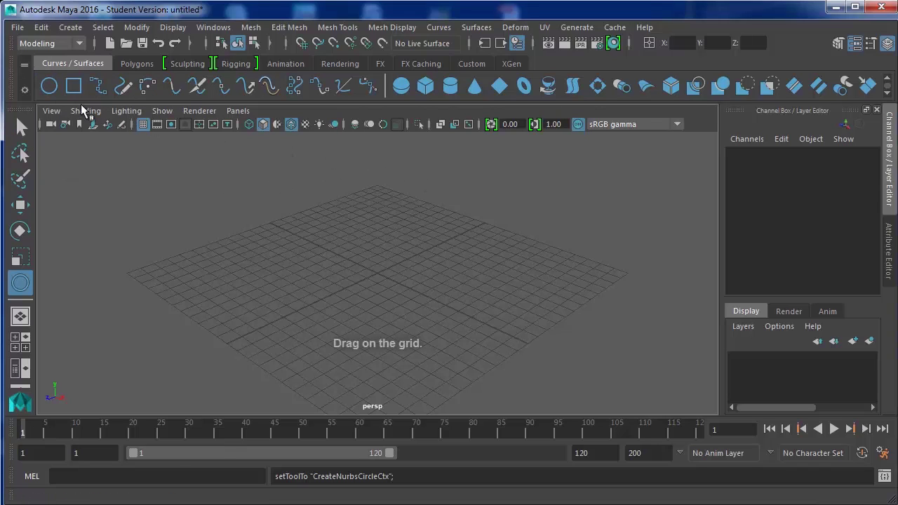
drag(374, 276, 407, 310)
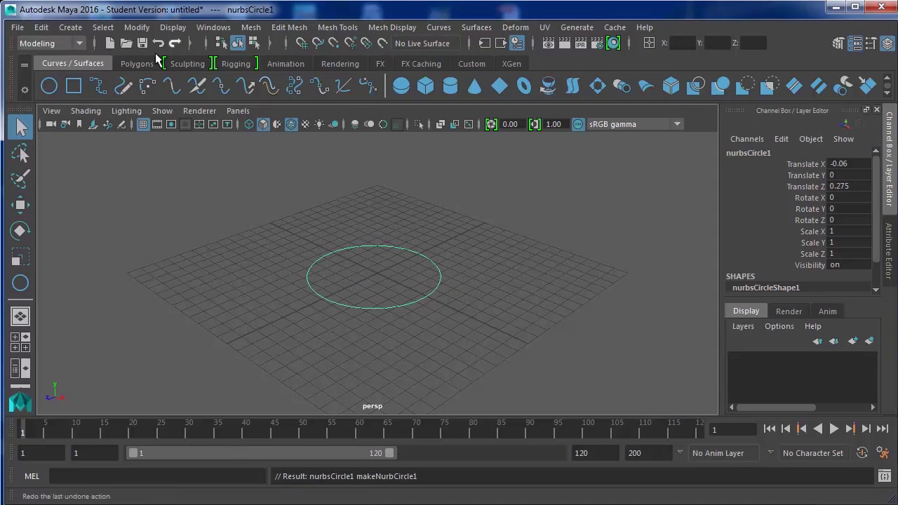
click(73, 85)
drag(164, 284, 148, 364)
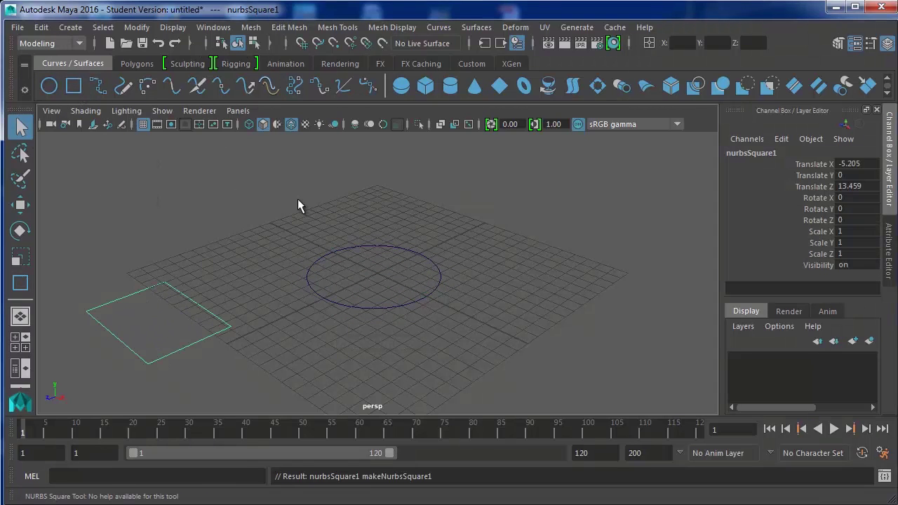
Step: Turn off Interactive Creation for NURBS primitives
click(68, 27)
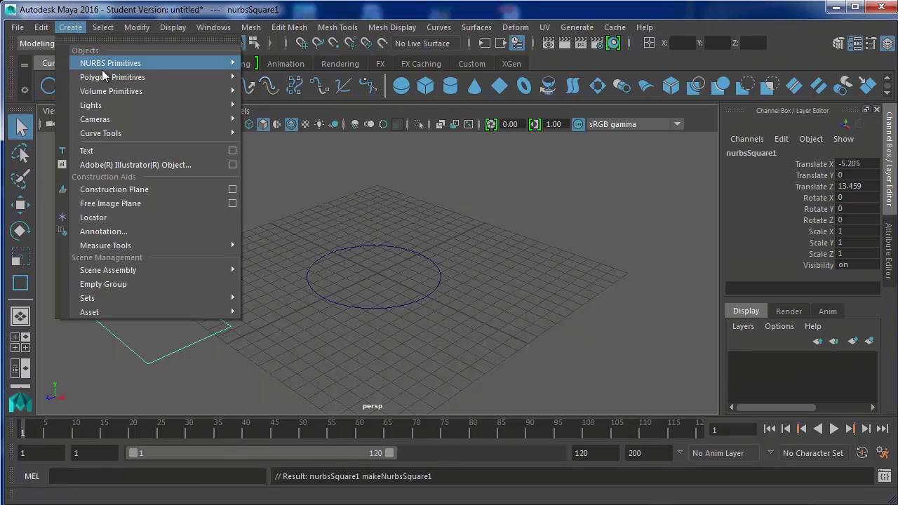
mouse_move(106, 63)
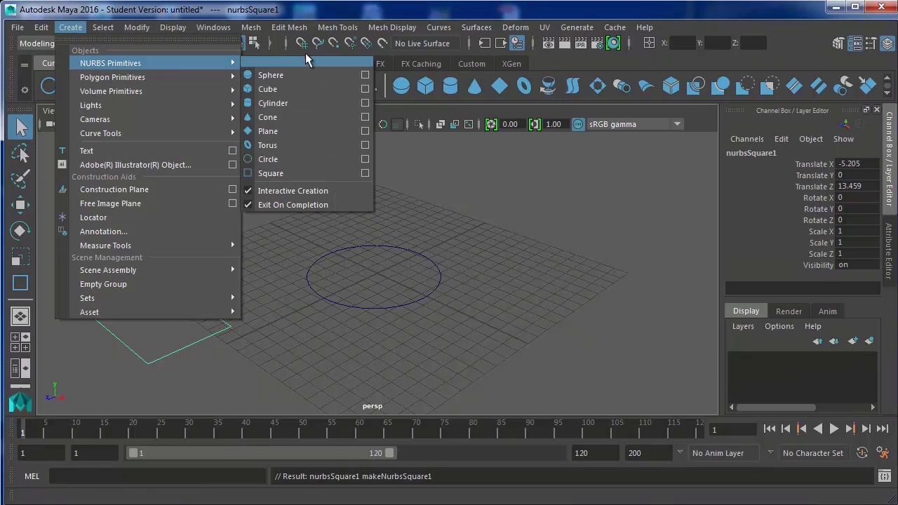
click(266, 191)
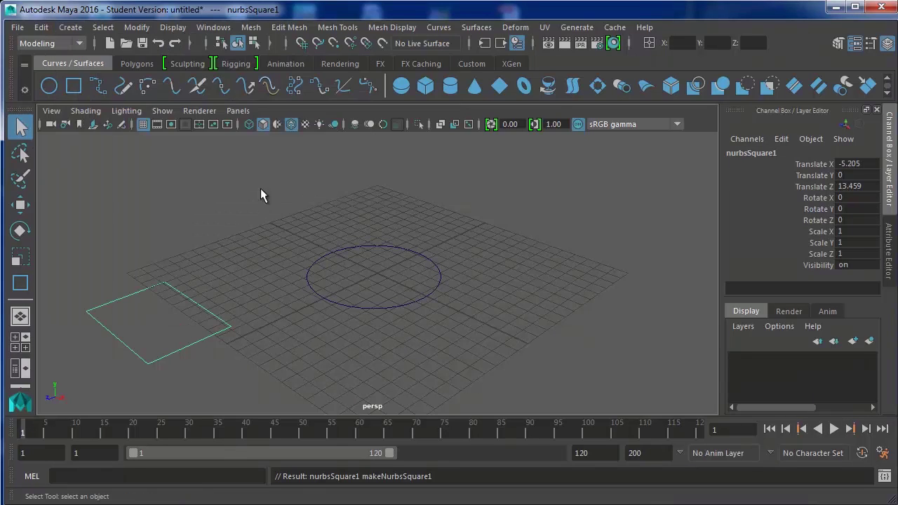
Step: Create a default NURBS circle of radius 1 at the origin and delete it
click(49, 84)
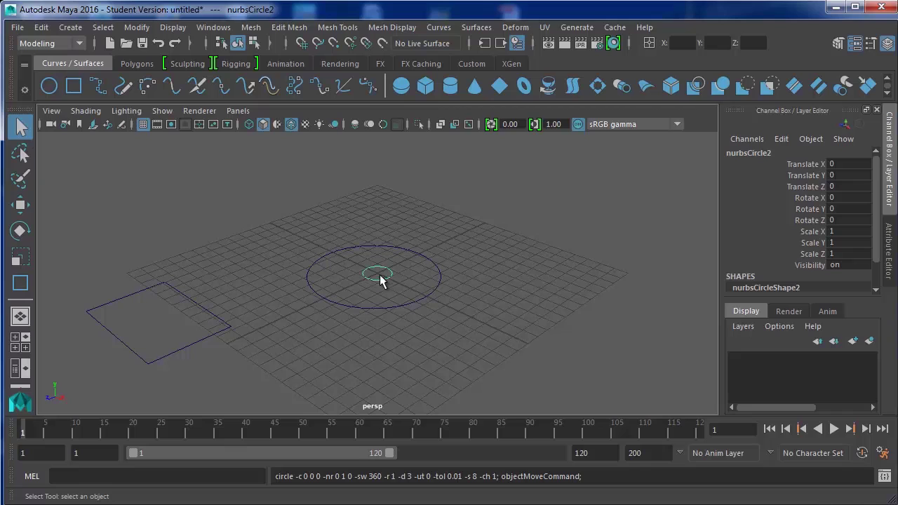
key(Delete)
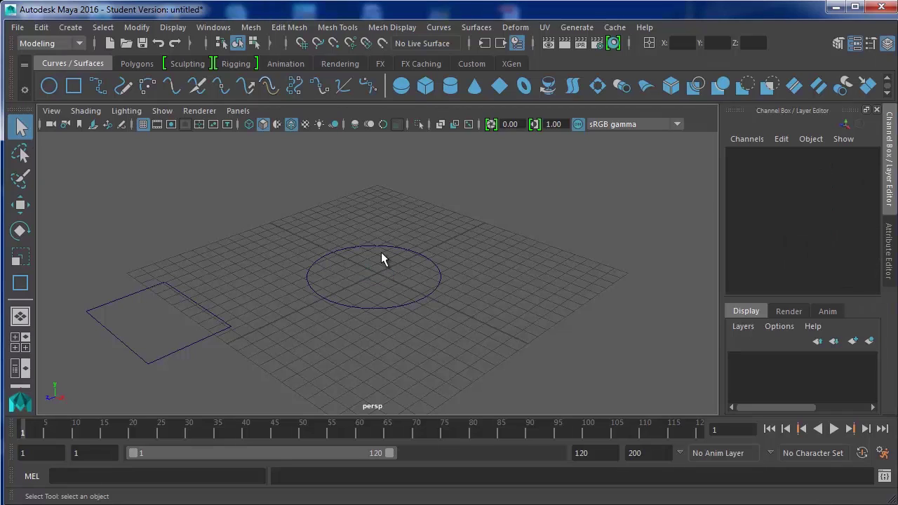
Step: Draw a twelve-point EP curve that loops around the circle, crosses its own start point and ends beyond the grid
click(99, 85)
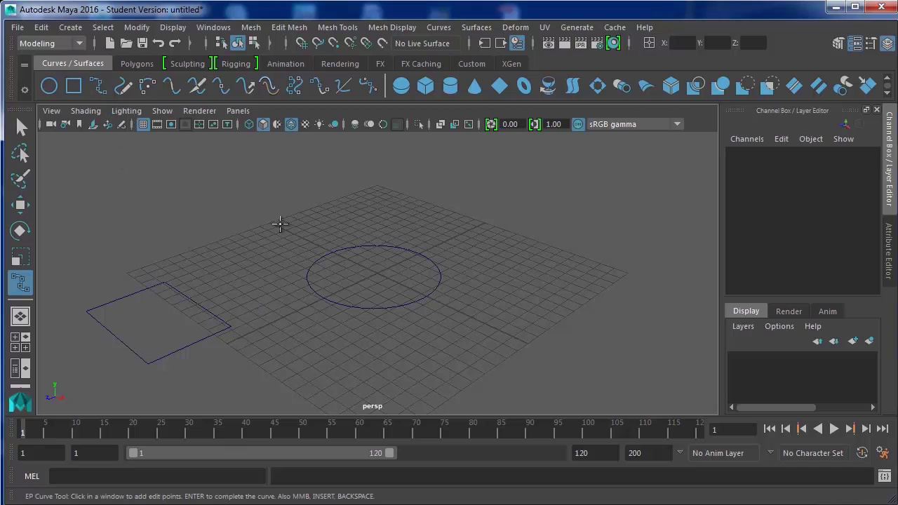
click(261, 302)
click(327, 211)
click(422, 209)
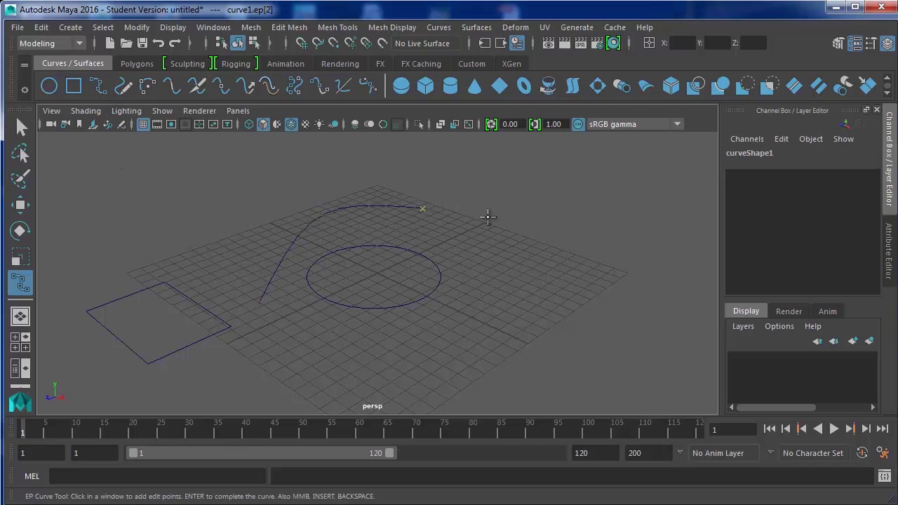
click(534, 226)
click(632, 301)
click(624, 377)
click(500, 399)
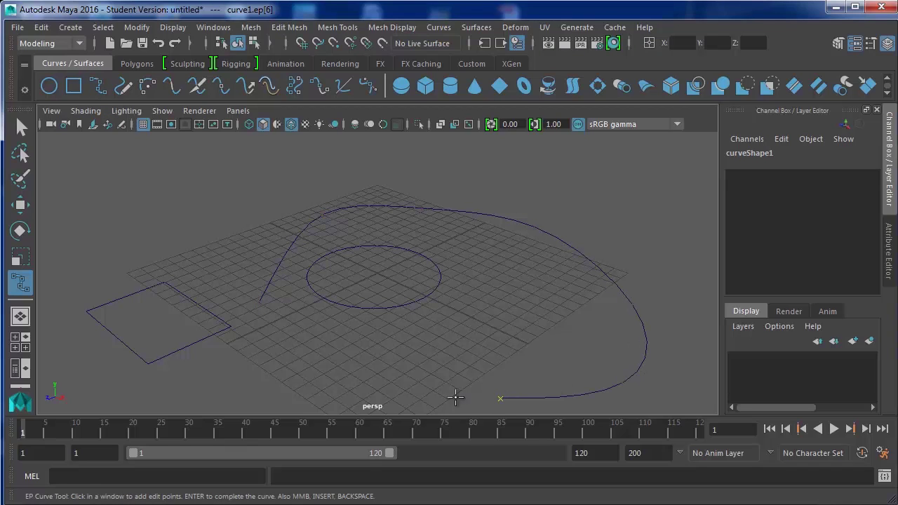
click(368, 399)
click(243, 362)
click(259, 301)
click(187, 233)
click(228, 169)
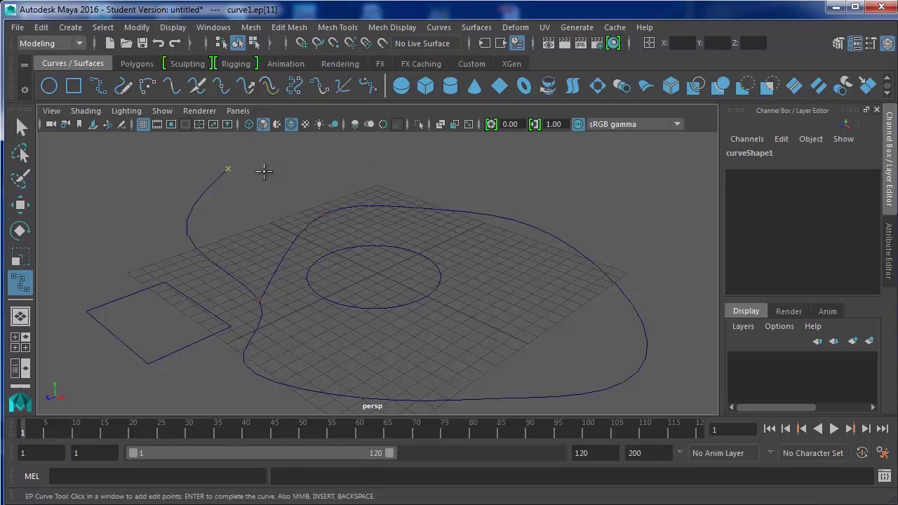
key(Return)
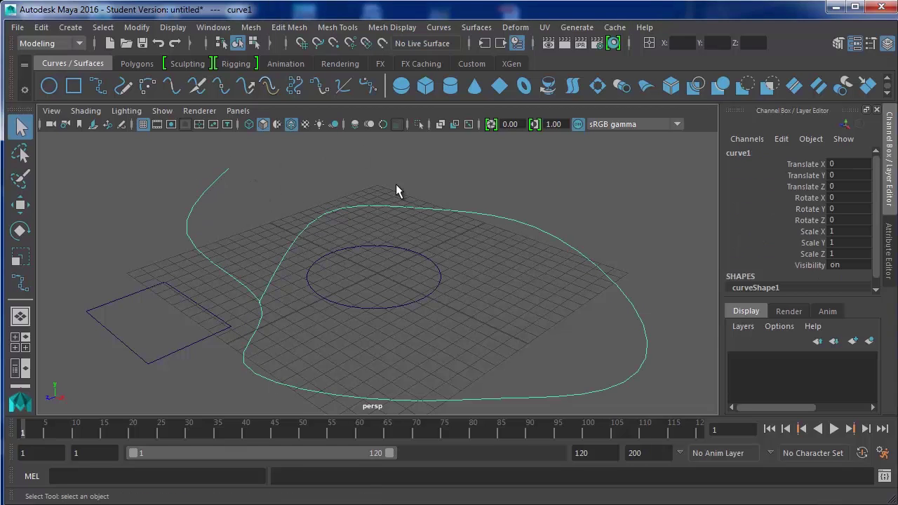
Step: Draw two freehand pencil curves: a short wavy one beside the circle and a large looping one crossing the whole grid
scroll(224, 236, down, 5)
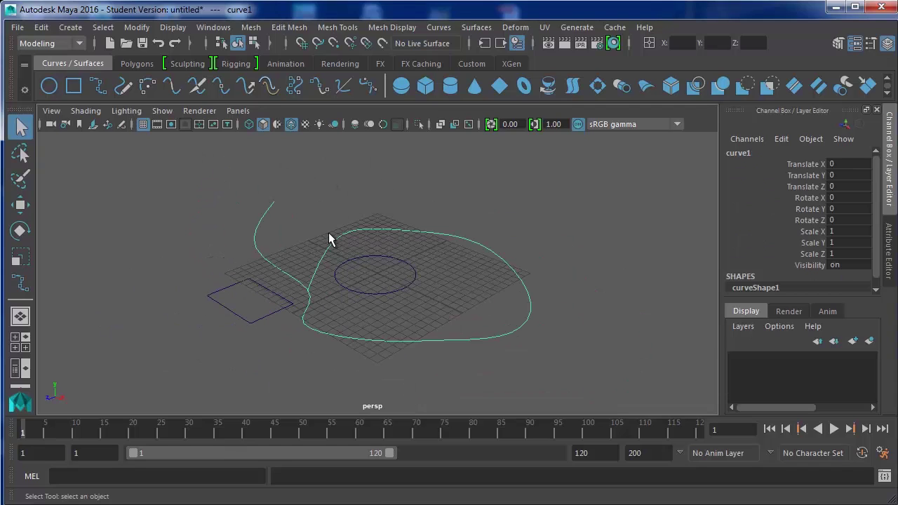
click(126, 92)
mouse_move(423, 251)
mouse_down()
mouse_move(449, 257)
mouse_move(449, 327)
mouse_move(489, 366)
mouse_up()
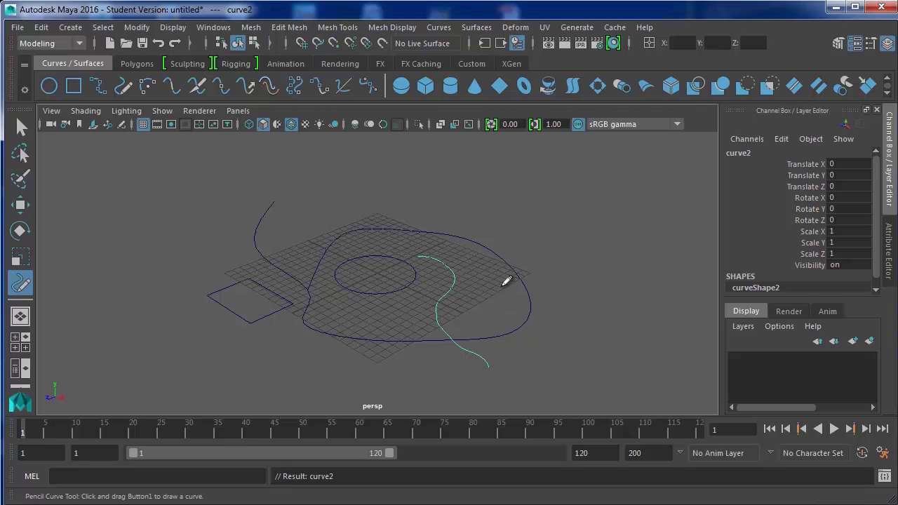
mouse_move(480, 284)
mouse_down()
mouse_move(540, 284)
mouse_move(587, 345)
mouse_move(545, 380)
mouse_move(383, 295)
mouse_move(248, 242)
mouse_move(280, 351)
mouse_up()
scroll(422, 233, down, 5)
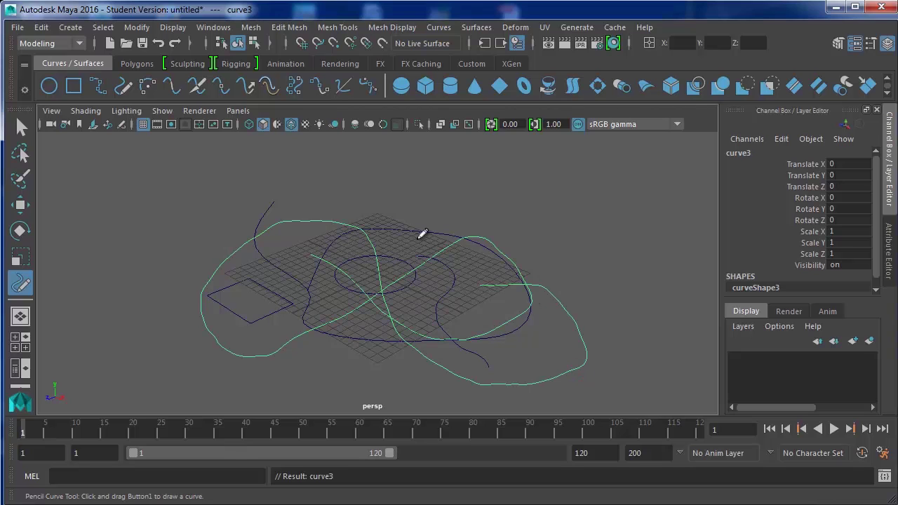
Step: Draw a freehand pencil loop in the front view and inspect it upright in the perspective view
scroll(398, 279, up, 3)
mouse_move(393, 290)
alt+mouse_down()
mouse_move(439, 253)
mouse_move(451, 201)
mouse_move(467, 282)
mouse_move(524, 259)
mouse_move(423, 329)
mouse_move(287, 286)
mouse_move(317, 273)
mouse_move(367, 301)
mouse_move(362, 293)
mouse_move(376, 287)
alt+mouse_up()
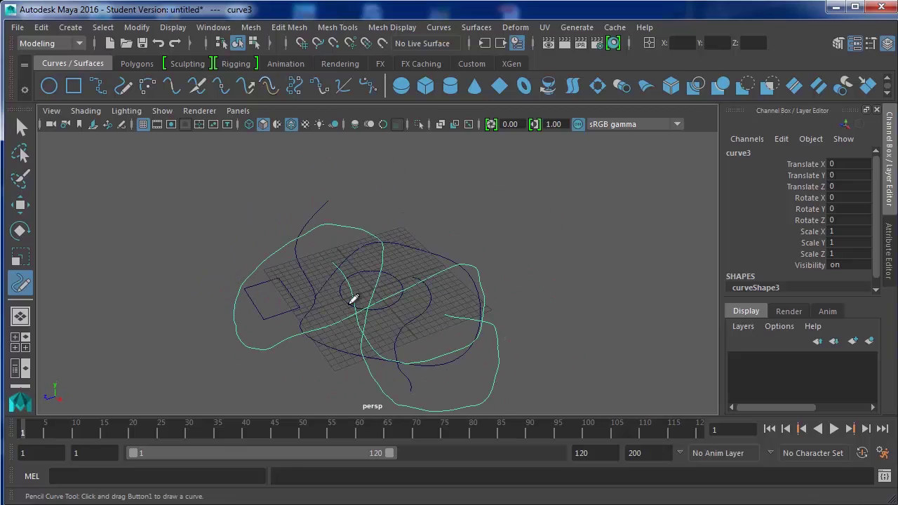
key(space)
scroll(279, 187, down, 8)
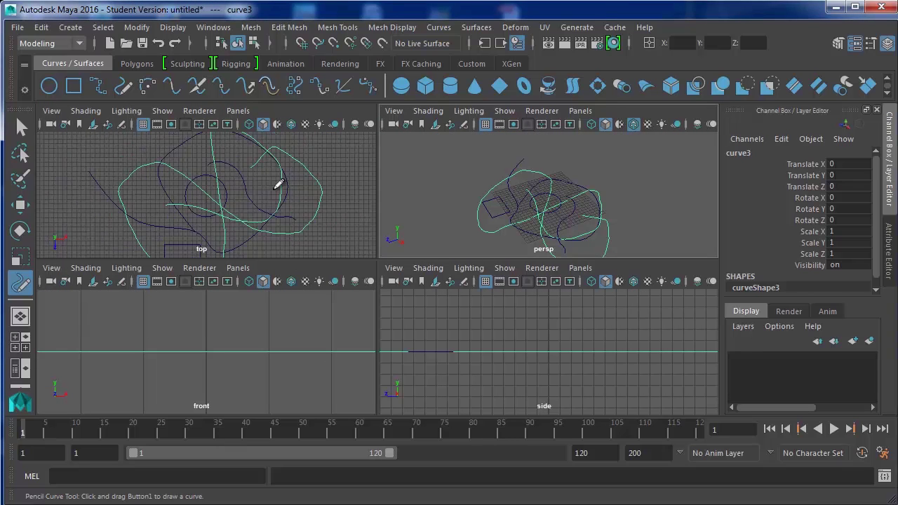
scroll(187, 349, down, 8)
scroll(187, 347, down, 5)
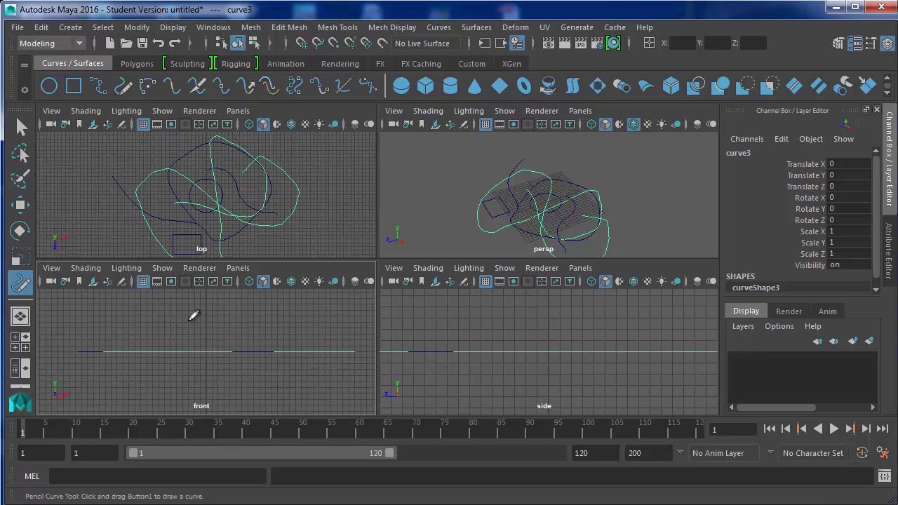
drag(224, 300, 225, 301)
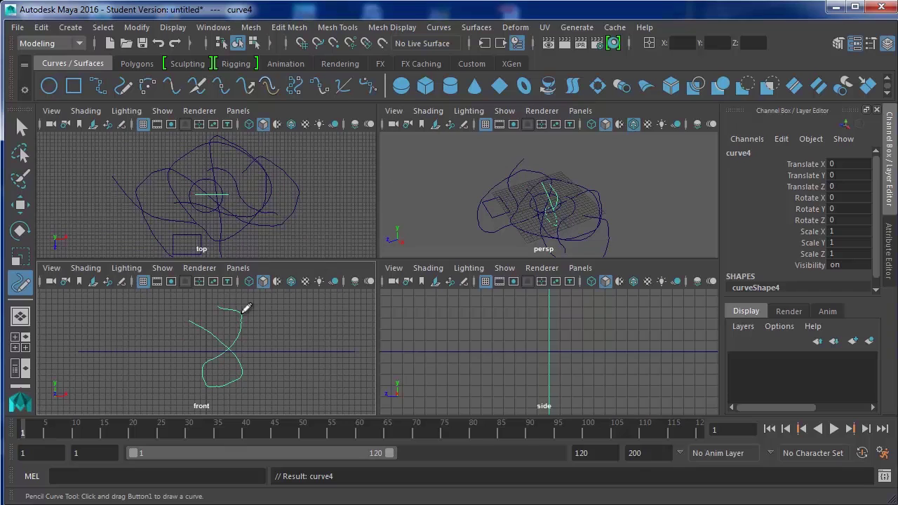
key(space)
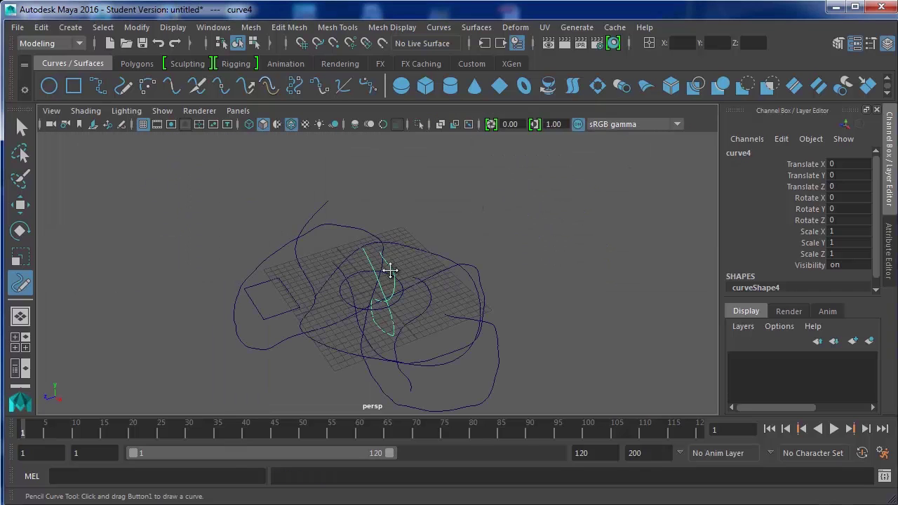
mouse_move(390, 270)
alt+mouse_down()
mouse_move(445, 236)
mouse_move(493, 222)
mouse_move(518, 231)
alt+mouse_up()
alt+drag(414, 271, 407, 238)
alt+right_drag(406, 239, 411, 319)
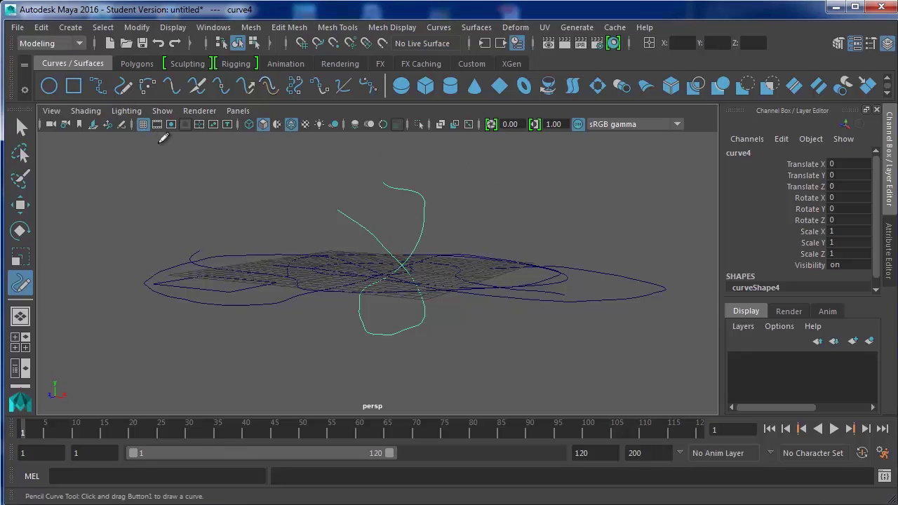
Step: Draw a three-point arc across the circle, starting between circle and square and ending beyond the grid's far edge
click(149, 86)
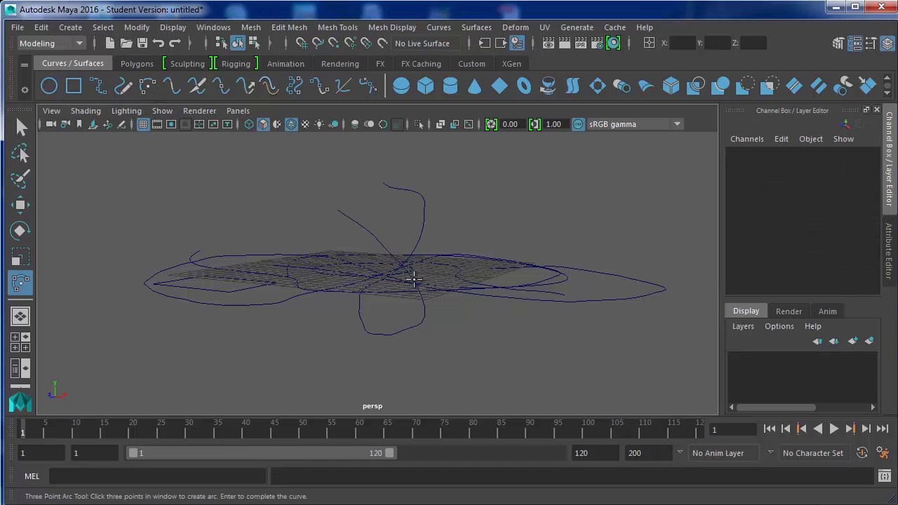
mouse_move(410, 277)
alt+mouse_down()
mouse_move(438, 264)
mouse_move(410, 276)
alt+mouse_up()
click(287, 283)
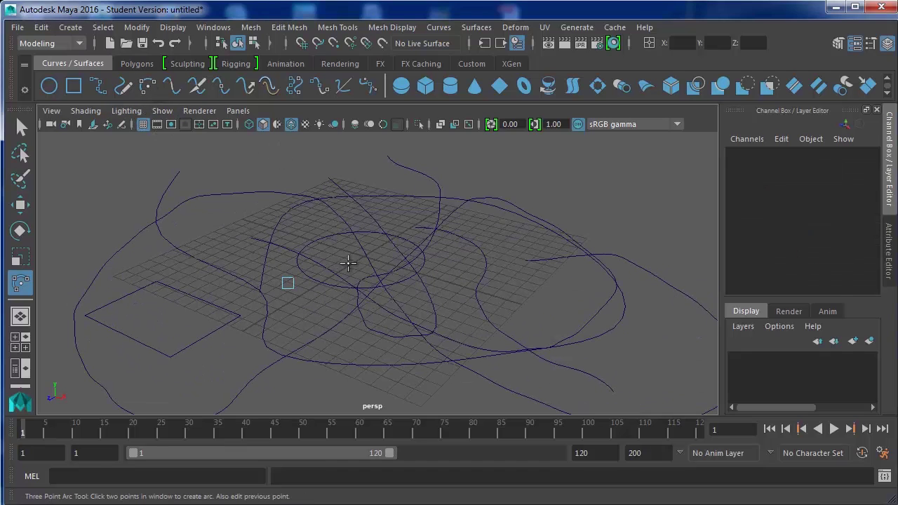
click(431, 250)
drag(364, 214, 503, 162)
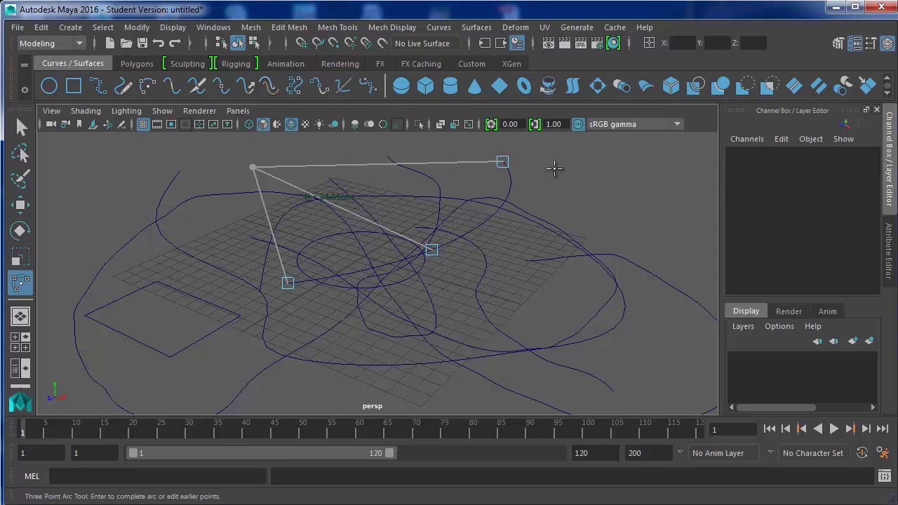
key(Return)
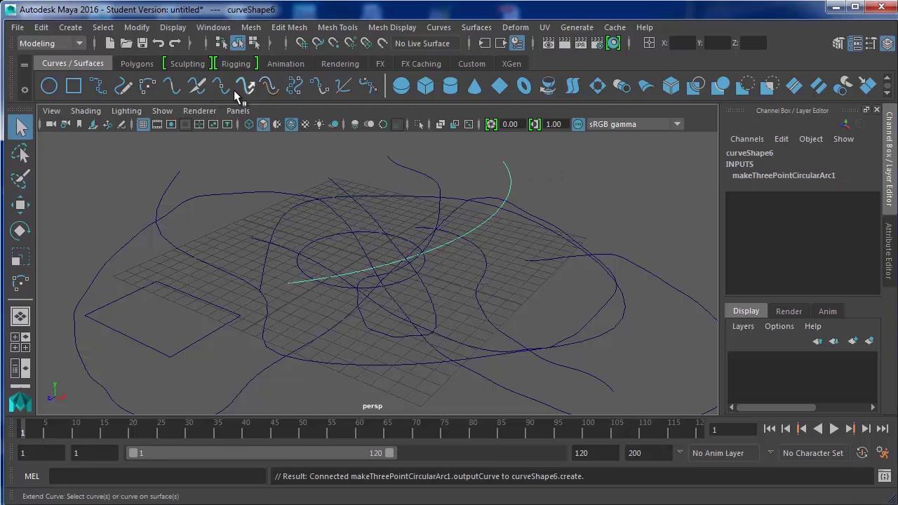
Step: Attach the three-point arc to the large looping pencil curve
click(235, 150)
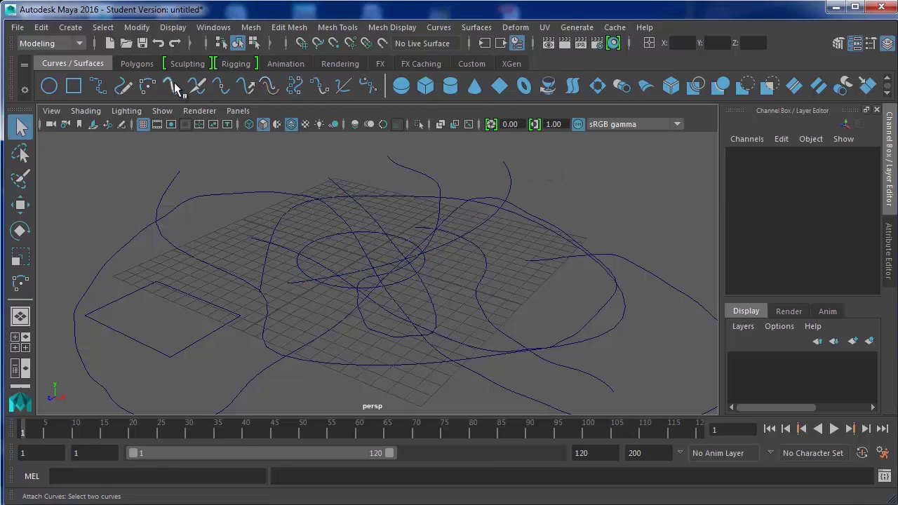
click(508, 184)
click(253, 195)
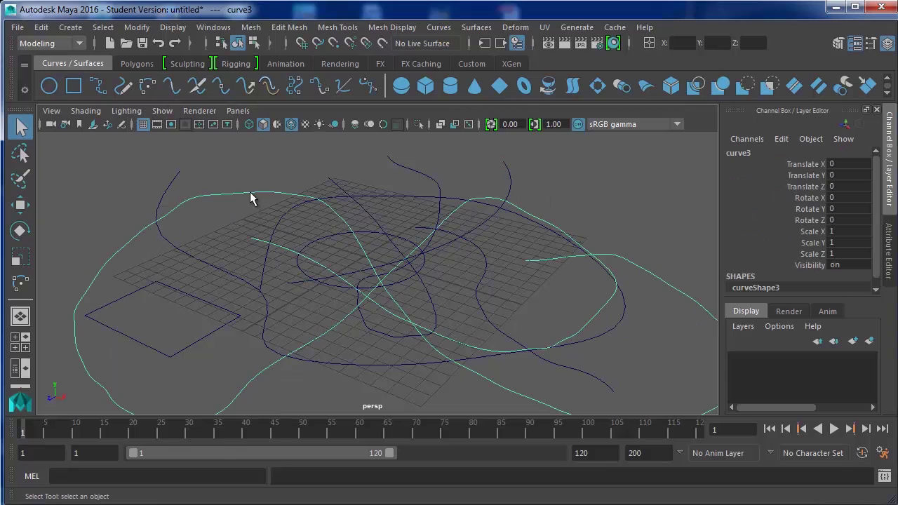
shift+click(509, 176)
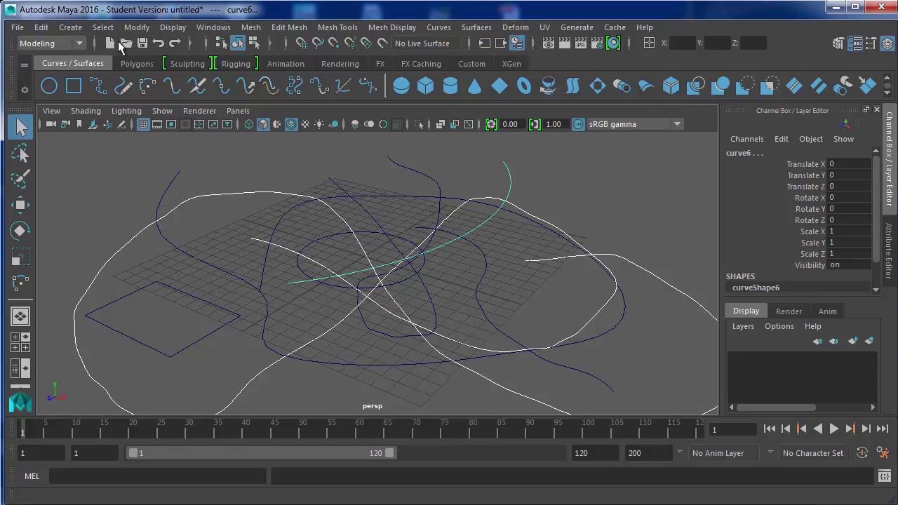
click(172, 87)
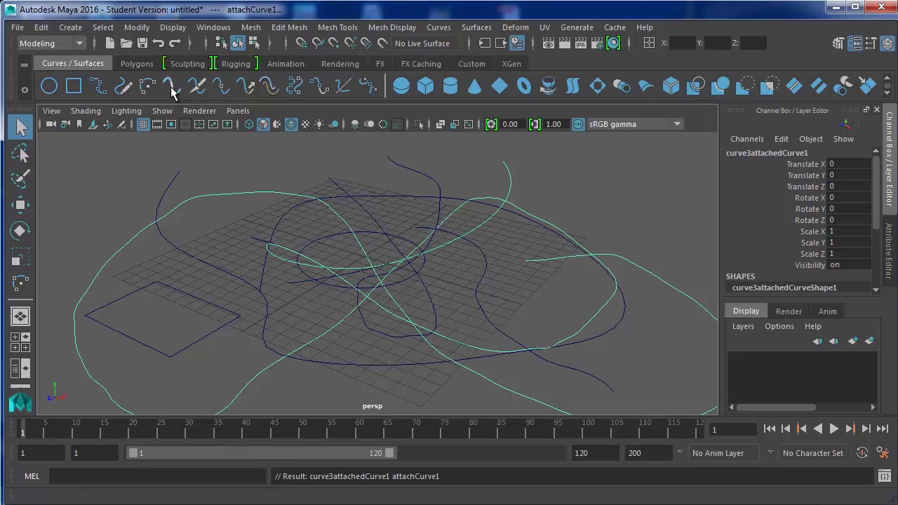
Step: Select the attached curve and the original looping curve in turn to examine how the two ends were joined
click(241, 223)
scroll(250, 224, down, 2)
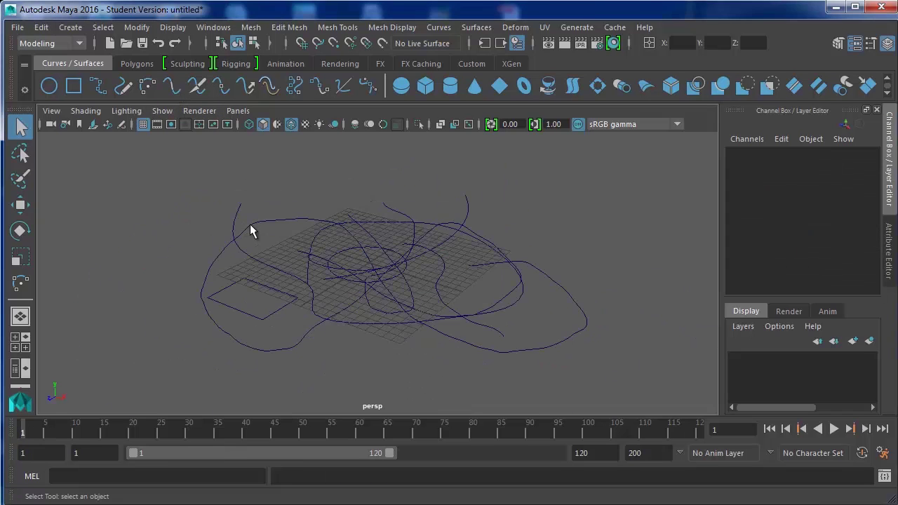
click(250, 224)
scroll(250, 224, down, 1)
scroll(295, 250, up, 2)
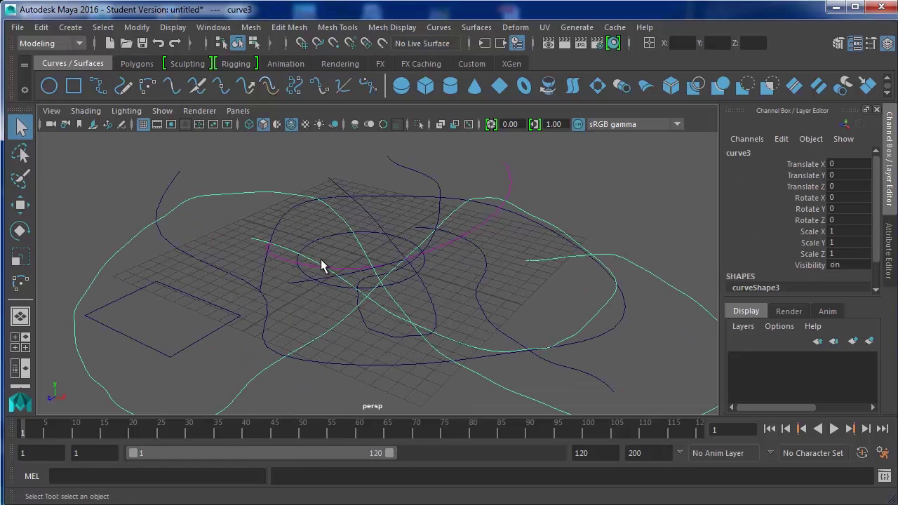
click(265, 253)
click(283, 261)
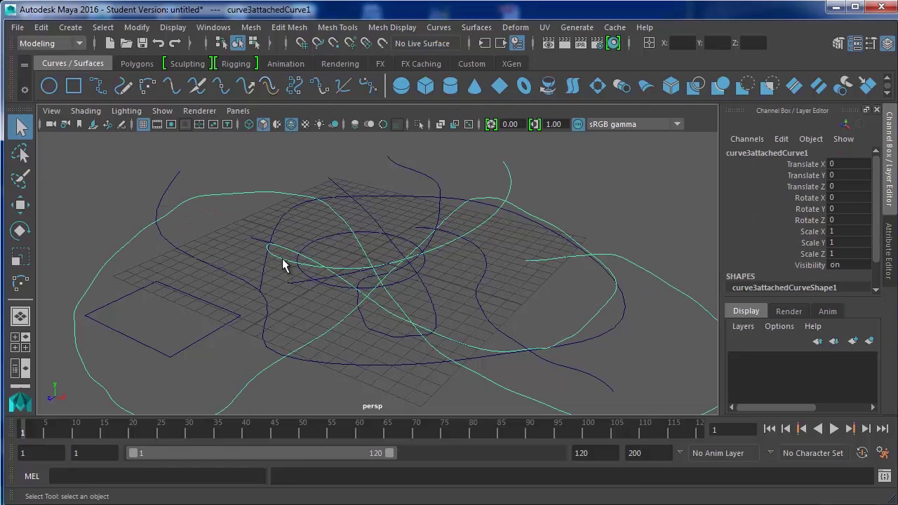
drag(275, 279, 273, 273)
click(260, 238)
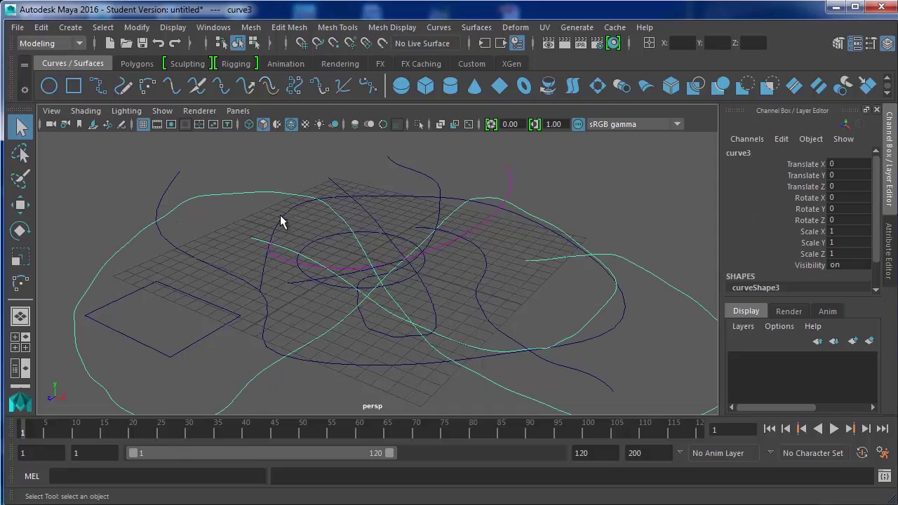
click(268, 216)
click(278, 259)
click(255, 241)
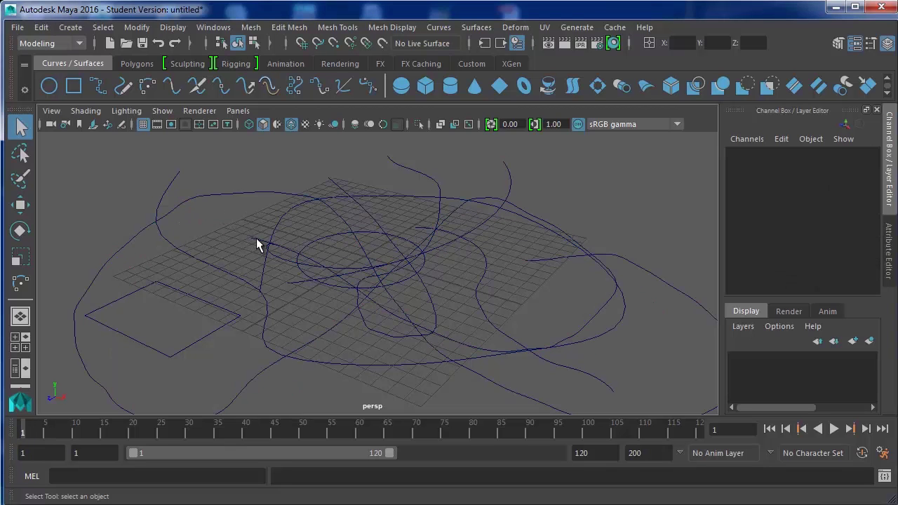
click(257, 237)
click(256, 242)
click(278, 259)
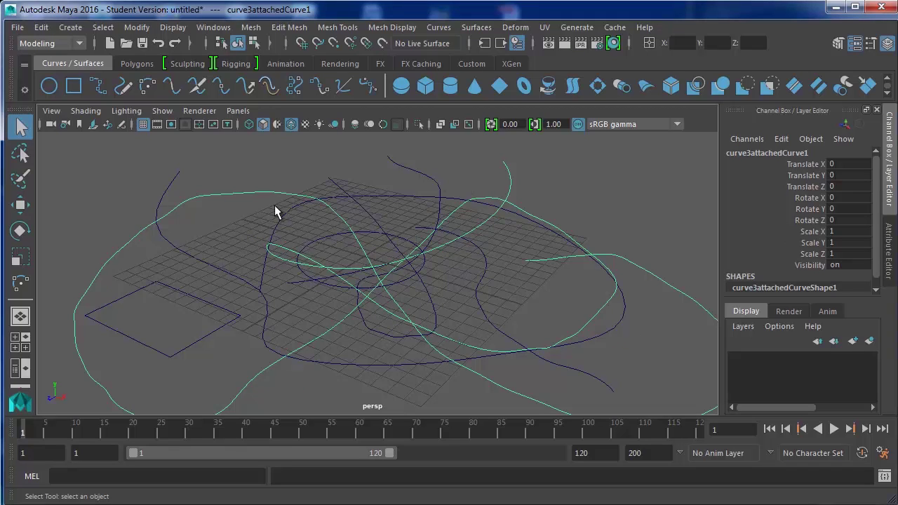
Step: Select all the curves in the scene and delete them
click(207, 171)
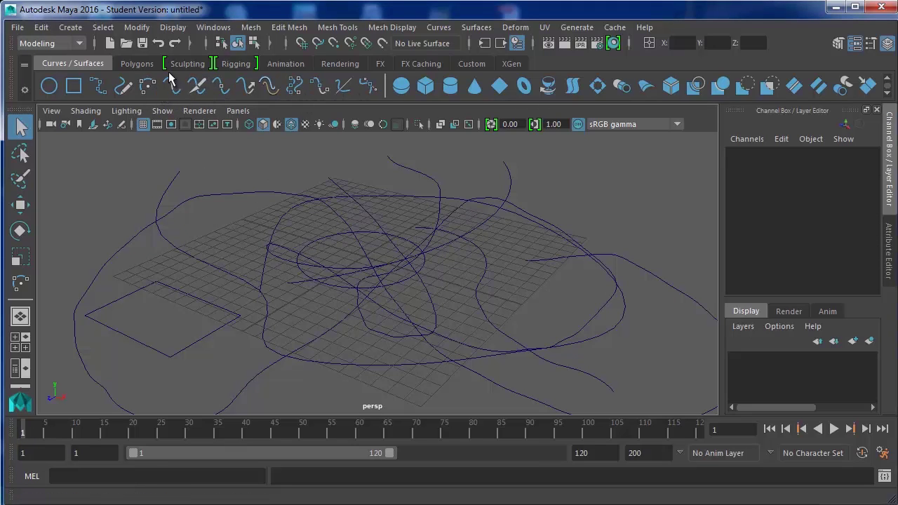
scroll(289, 236, down, 4)
scroll(290, 236, down, 2)
drag(645, 209, 160, 393)
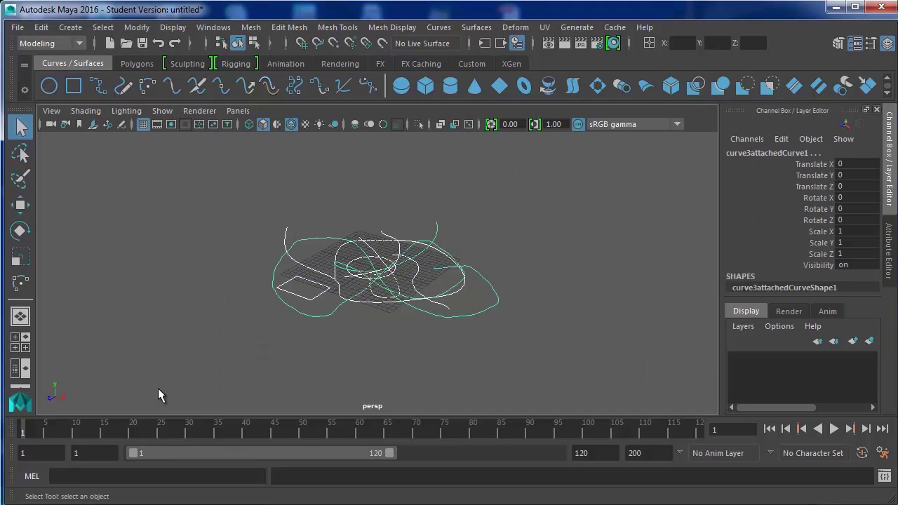
key(Delete)
scroll(383, 217, up, 6)
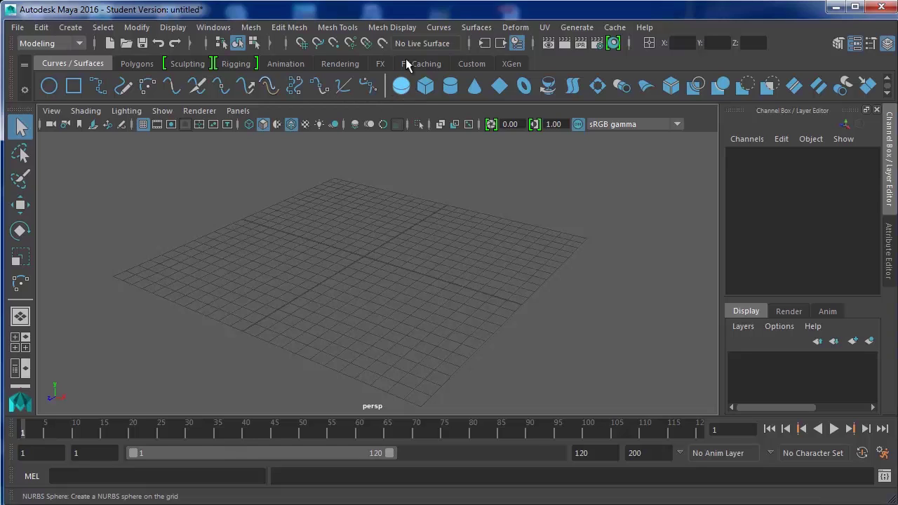
click(401, 86)
key(Delete)
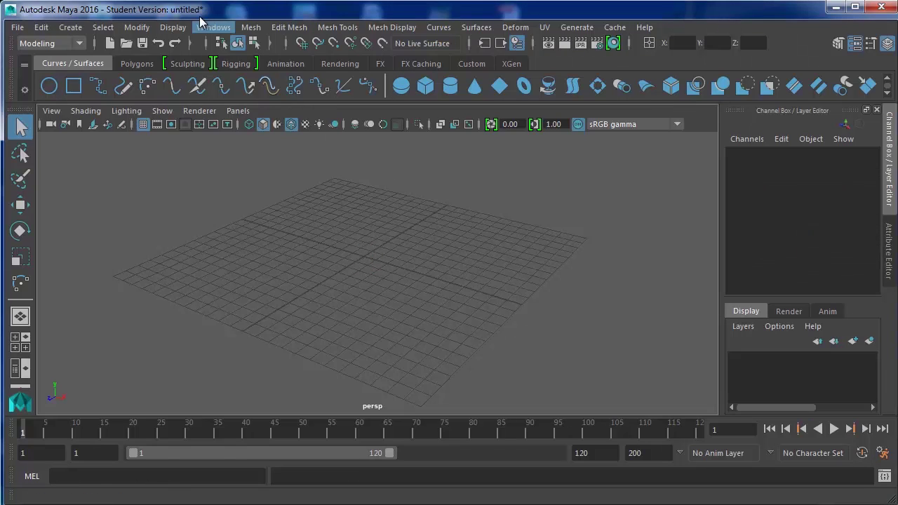
click(70, 27)
mouse_move(88, 64)
click(319, 190)
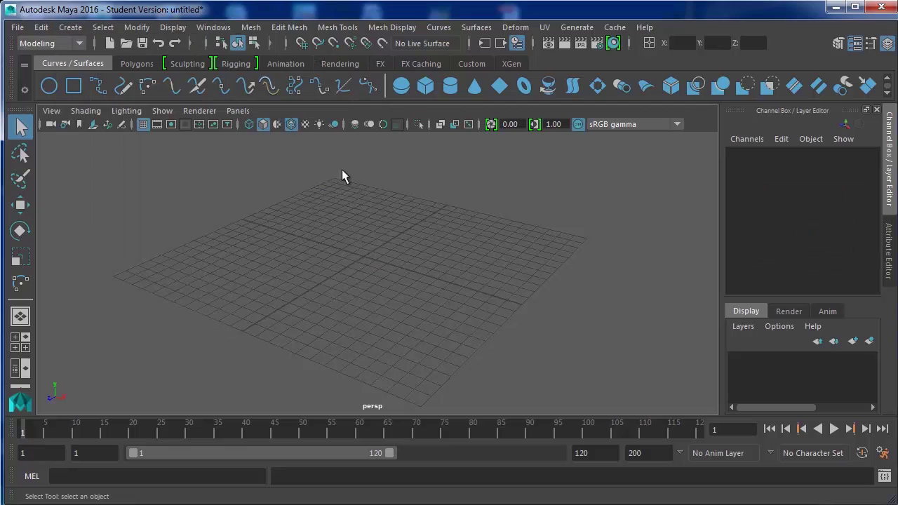
Step: Create a NURBS sphere of about 3.5 radius near the grid's far corner and a NURBS cube around X -4.4, Z 9.2
click(401, 86)
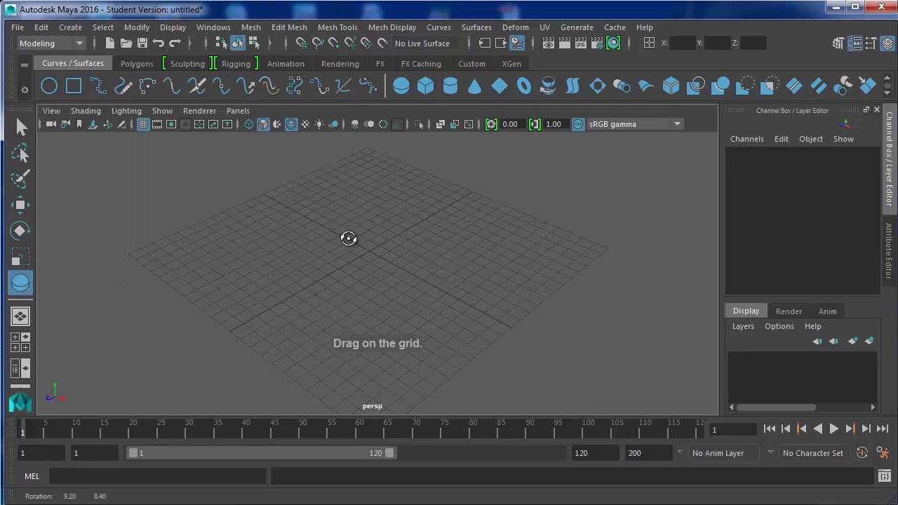
drag(385, 180, 411, 207)
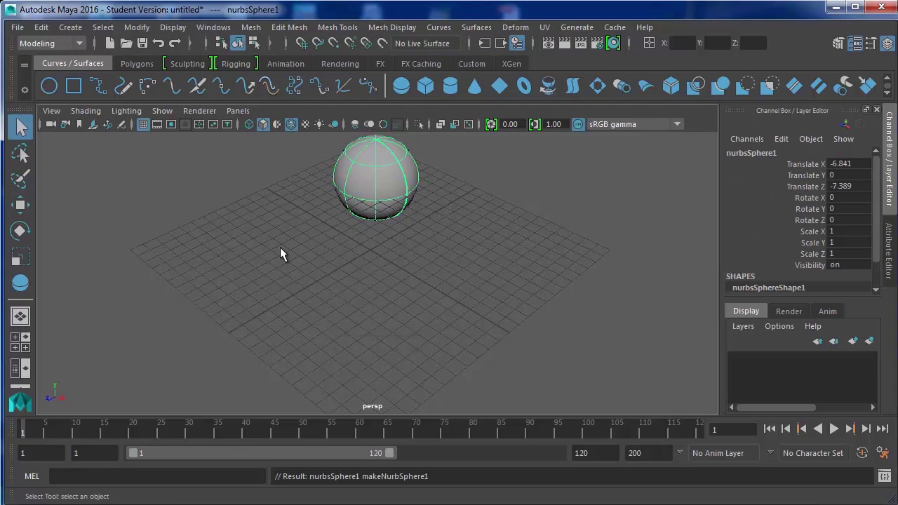
shift+right_drag(280, 253, 232, 251)
drag(232, 251, 232, 222)
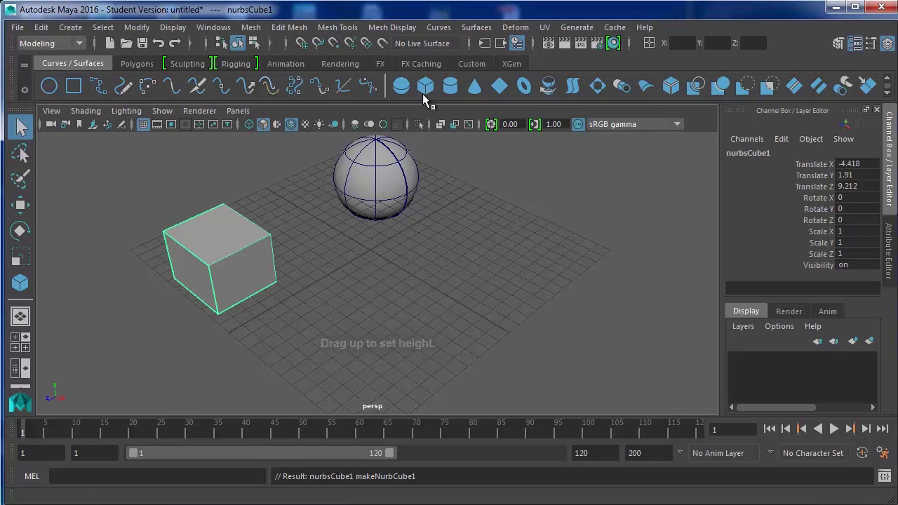
Step: Create a NURBS cylinder around X 8.2, Z -6.5 and a NURBS cone around X 8.5, Z 6.5 on the grid
click(451, 86)
drag(519, 260, 547, 176)
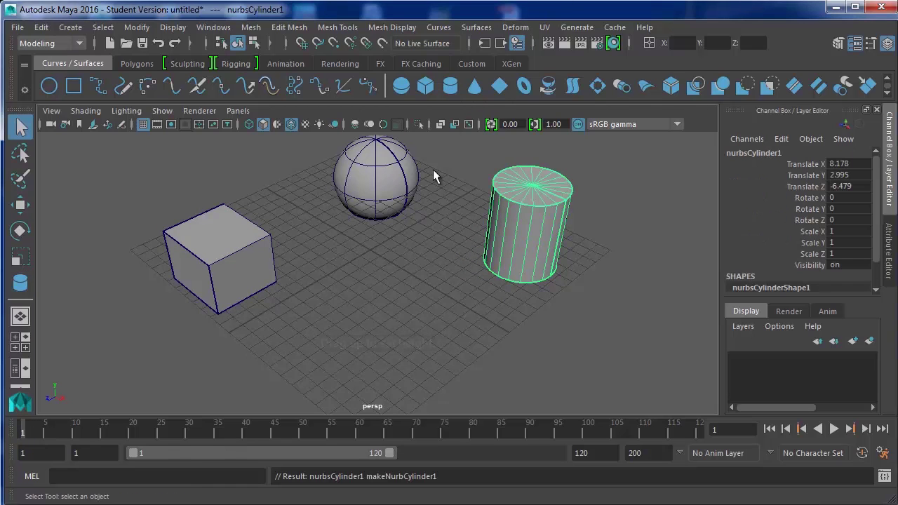
click(468, 89)
scroll(379, 281, down, 2)
drag(388, 338, 414, 282)
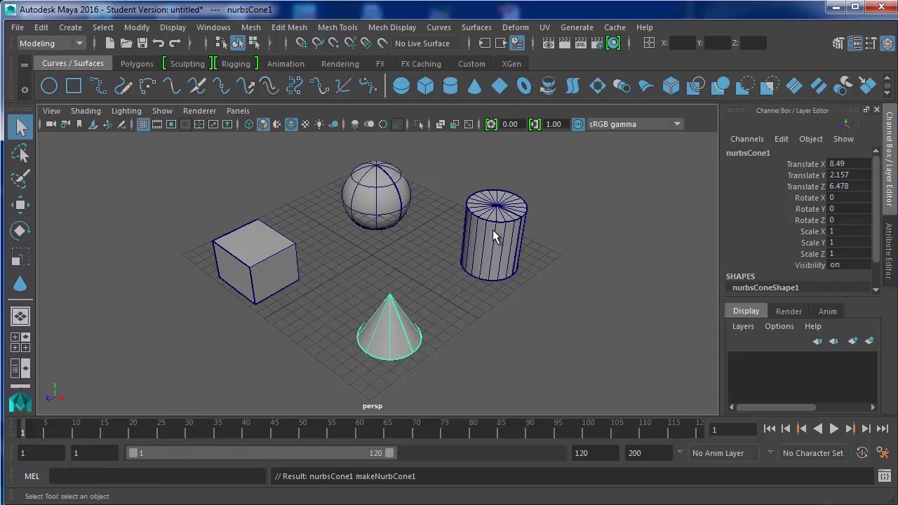
Step: Create a NURBS plane beyond the grid around X 19.9, Z -1.4 and a NURBS torus beside the cylinder
click(499, 86)
drag(568, 309, 589, 416)
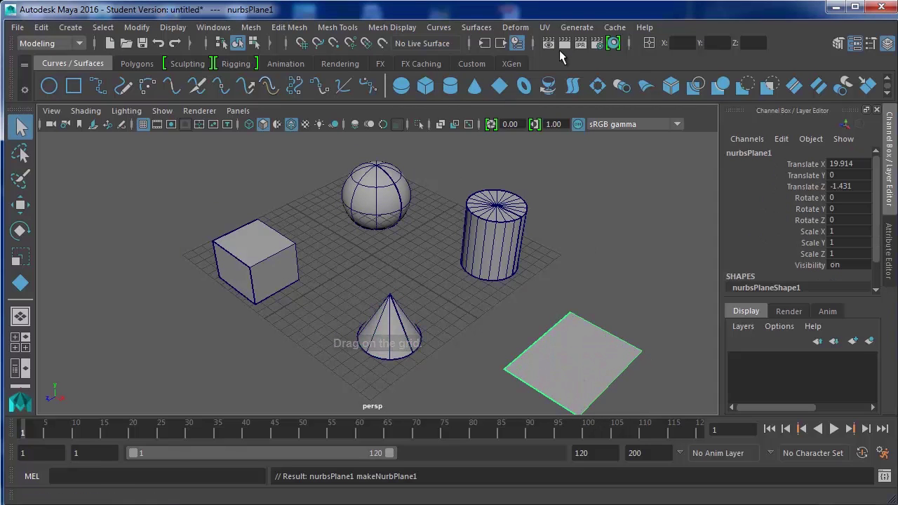
click(524, 85)
drag(561, 235, 576, 212)
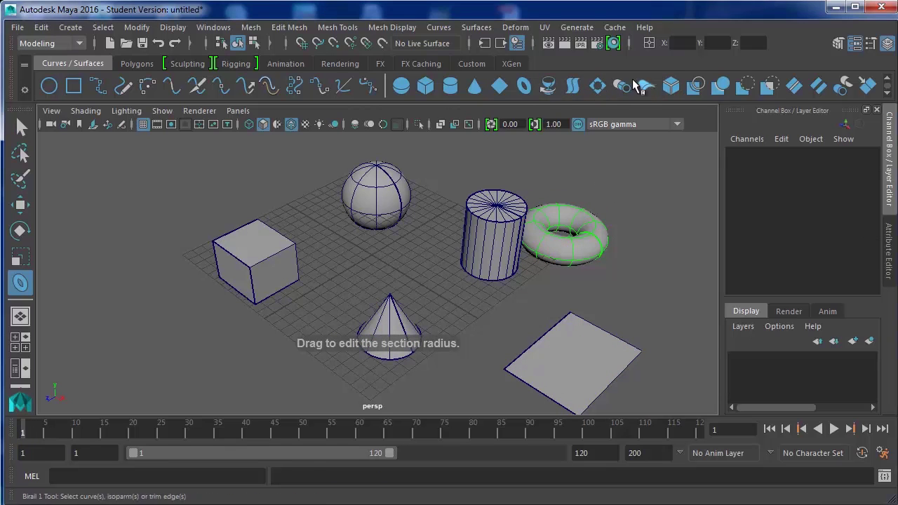
key(q)
click(407, 269)
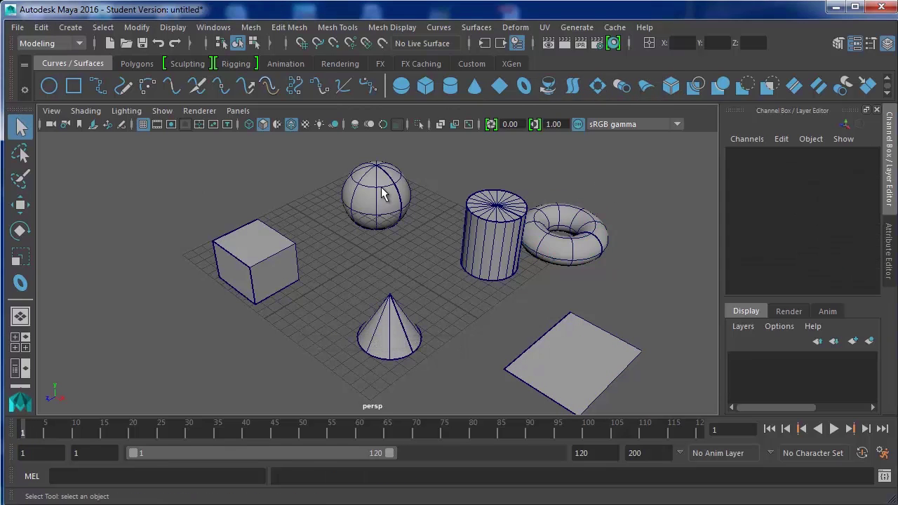
Step: Select the NURBS sphere and increase its input radius to 4.015
click(383, 195)
scroll(397, 157, up, 3)
alt+middle_drag(407, 176, 426, 245)
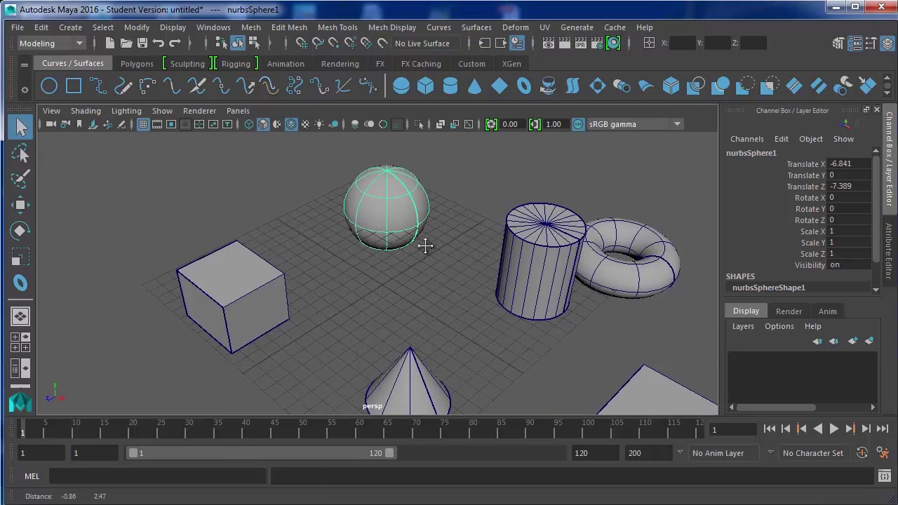
scroll(426, 242, up, 4)
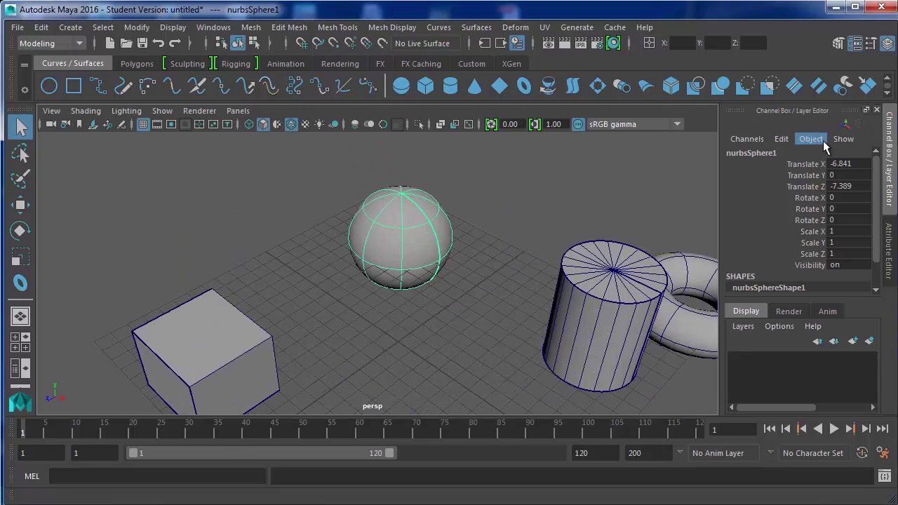
scroll(823, 172, down, 2)
click(783, 277)
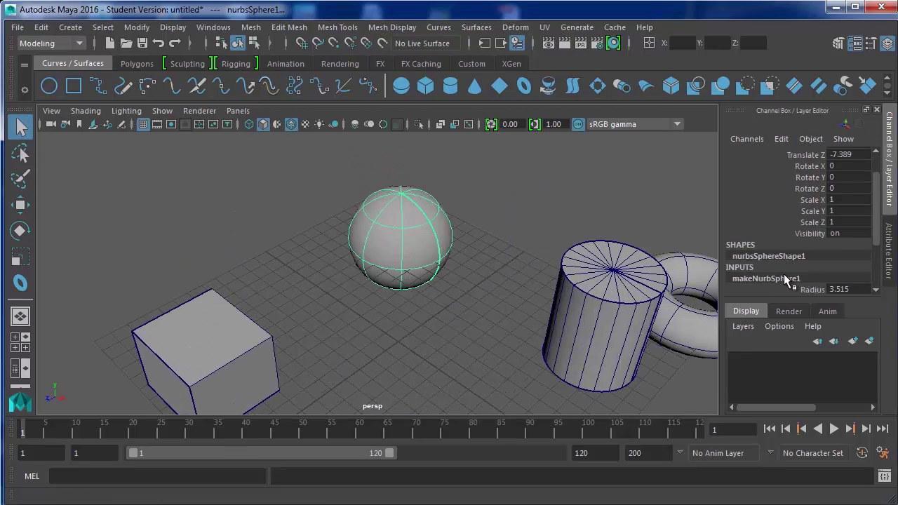
scroll(772, 155, down, 2)
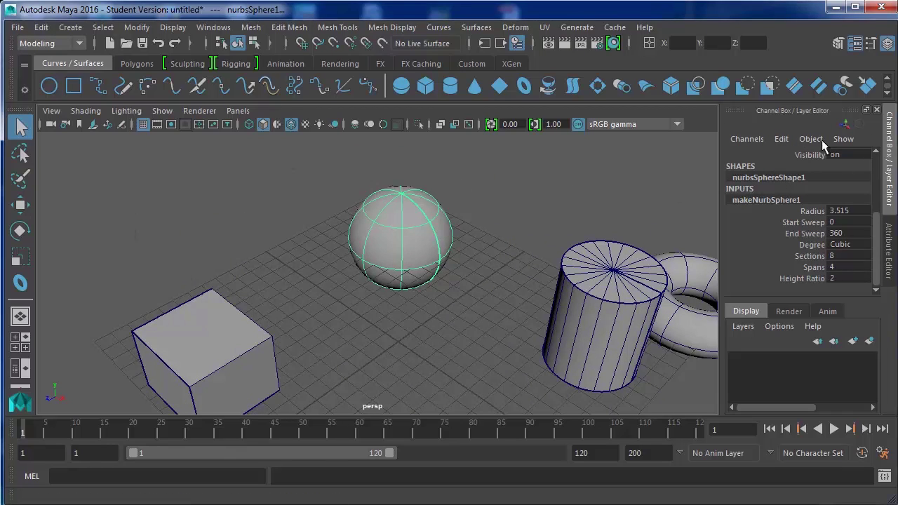
click(818, 210)
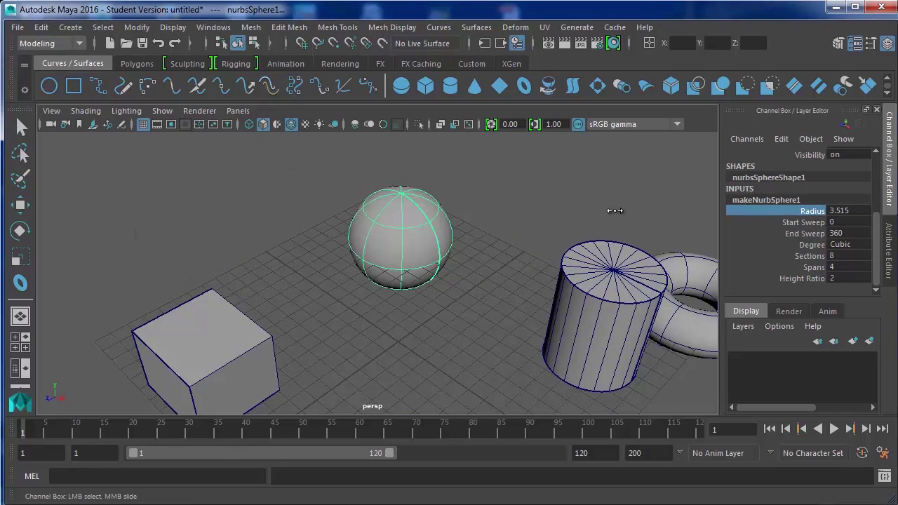
middle_drag(615, 210, 698, 205)
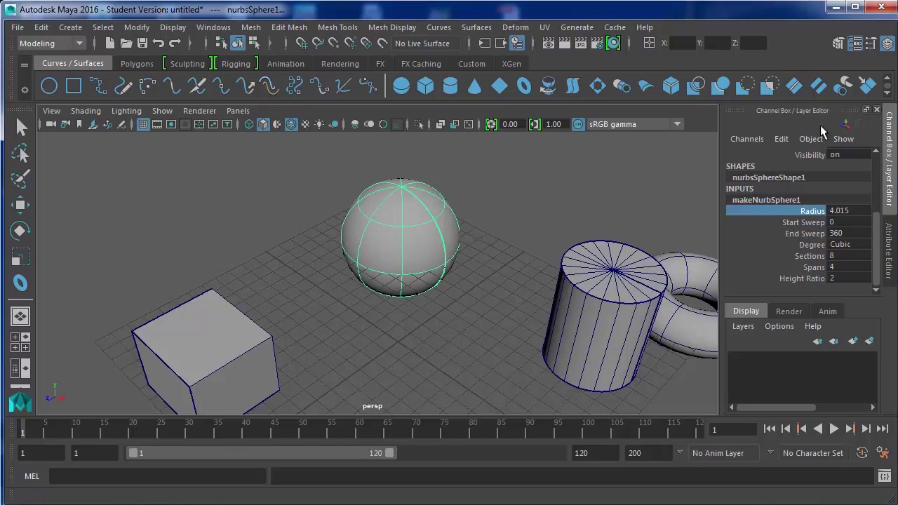
Step: Set the sphere's radius to 5.364, start sweep to 131.126 and end sweep to 243.179 in its creation attributes
click(889, 161)
click(889, 249)
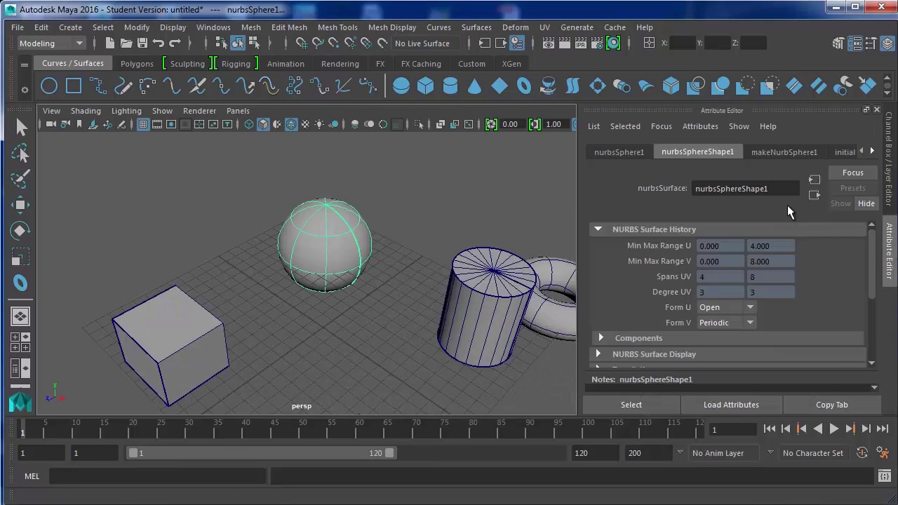
click(765, 151)
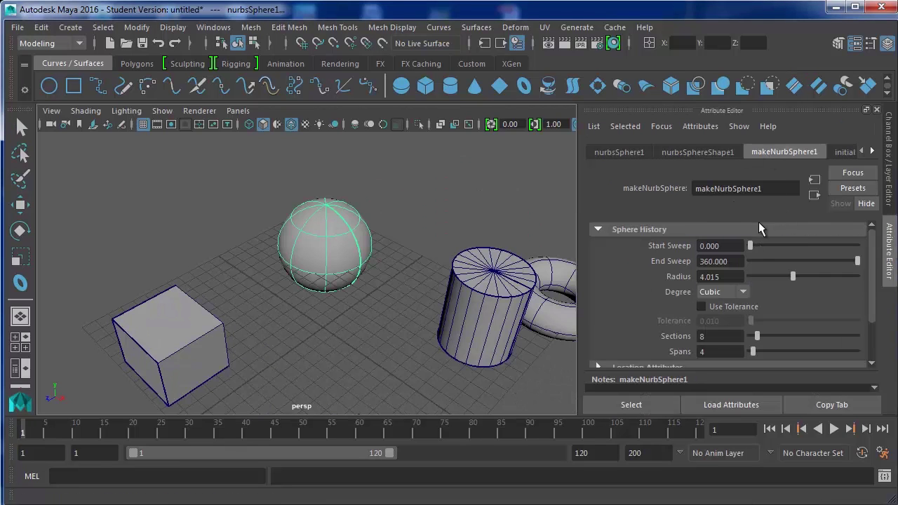
drag(788, 274, 807, 278)
drag(855, 261, 795, 247)
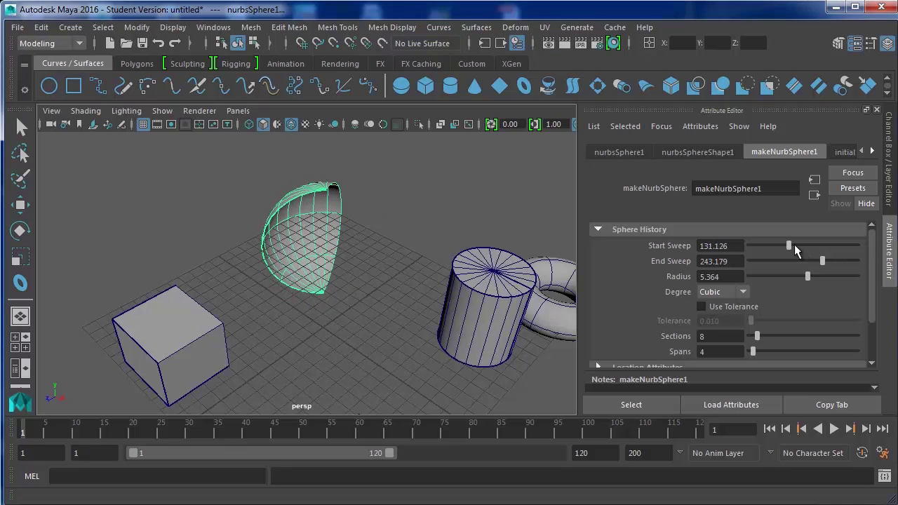
Step: Raise the partial sphere's sections to 15 and its spans to 19
drag(757, 336, 770, 350)
click(755, 351)
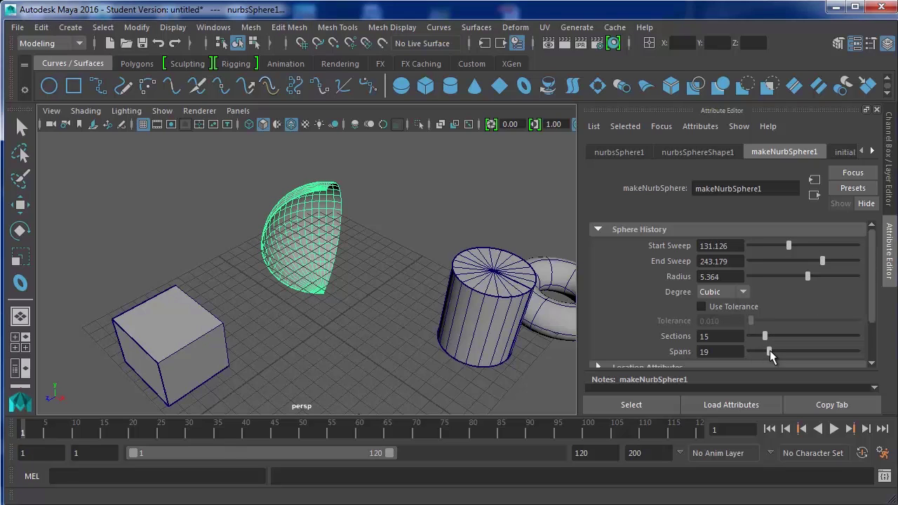
scroll(769, 337, down, 3)
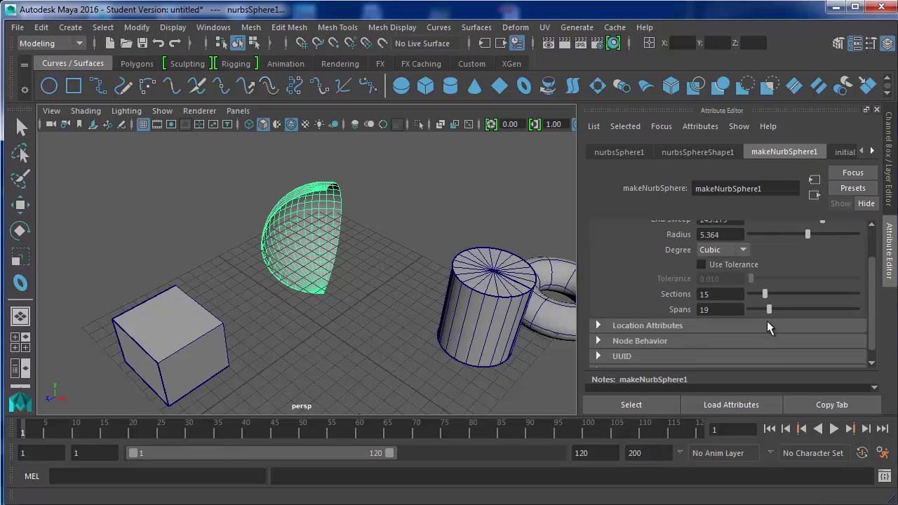
key(q)
Step: Select the NURBS cube's top and back surfaces in turn to examine how the cube is built
click(189, 331)
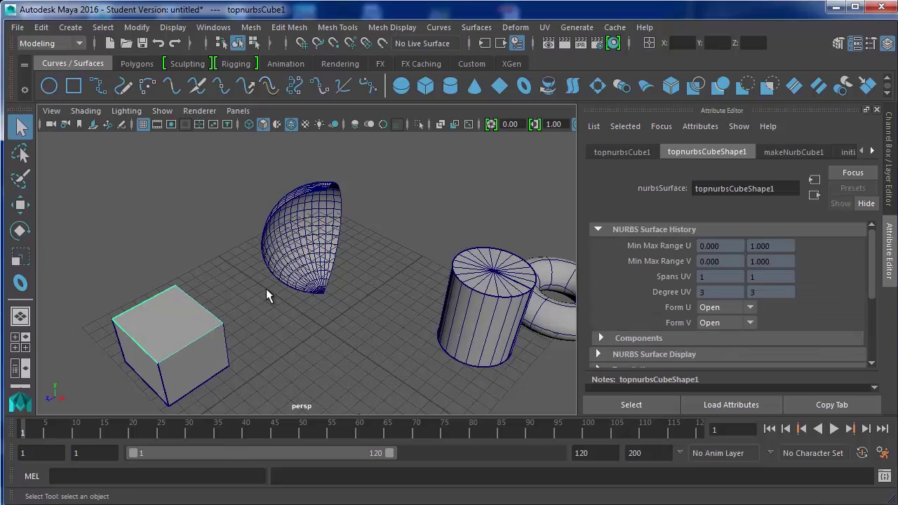
alt+drag(266, 289, 414, 326)
click(351, 321)
alt+drag(350, 321, 320, 279)
click(321, 280)
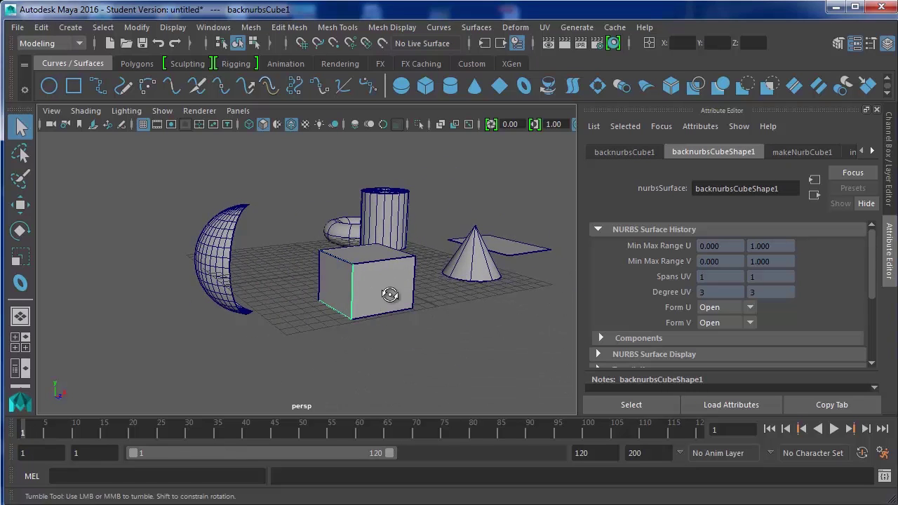
Step: Move the NURBS cube's left surface outward along Z, away from the rest of the cube
alt+drag(391, 294, 327, 333)
click(327, 334)
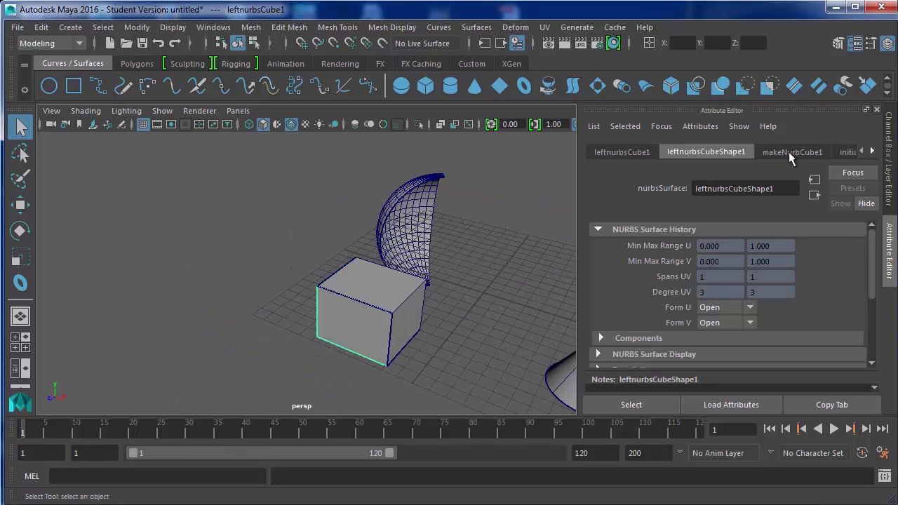
click(890, 195)
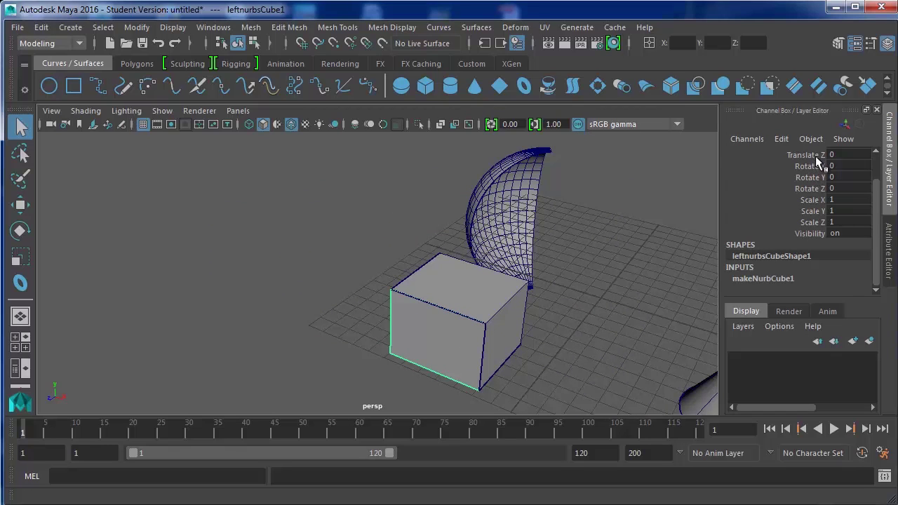
click(815, 155)
middle_drag(645, 209, 542, 233)
key(q)
click(595, 226)
scroll(595, 226, down, 4)
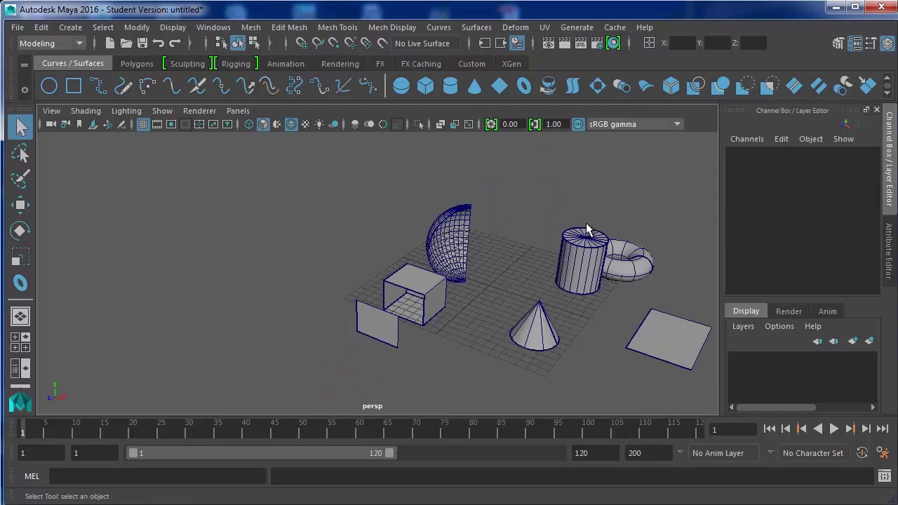
Step: Move the NURBS cube's front surface outward along X toward the cone
scroll(442, 312, up, 3)
click(451, 318)
click(805, 165)
key(w)
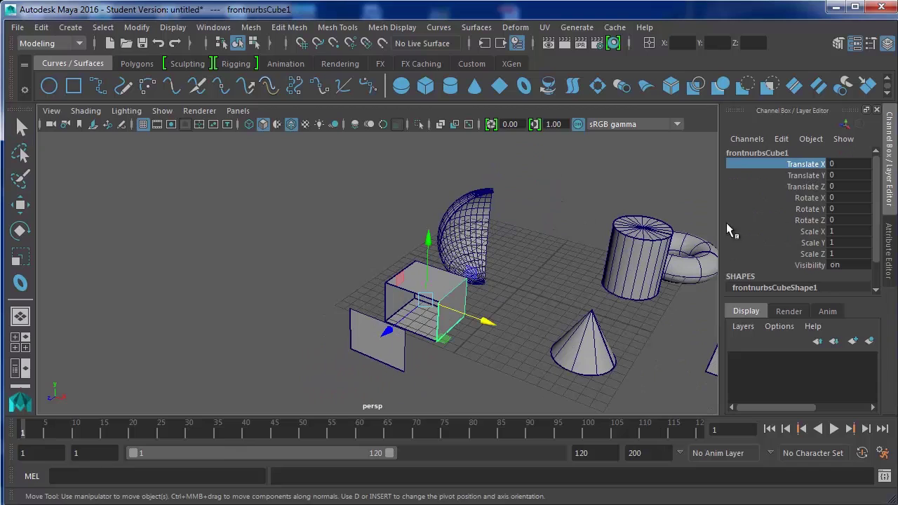
middle_drag(509, 301, 557, 315)
key(q)
click(553, 266)
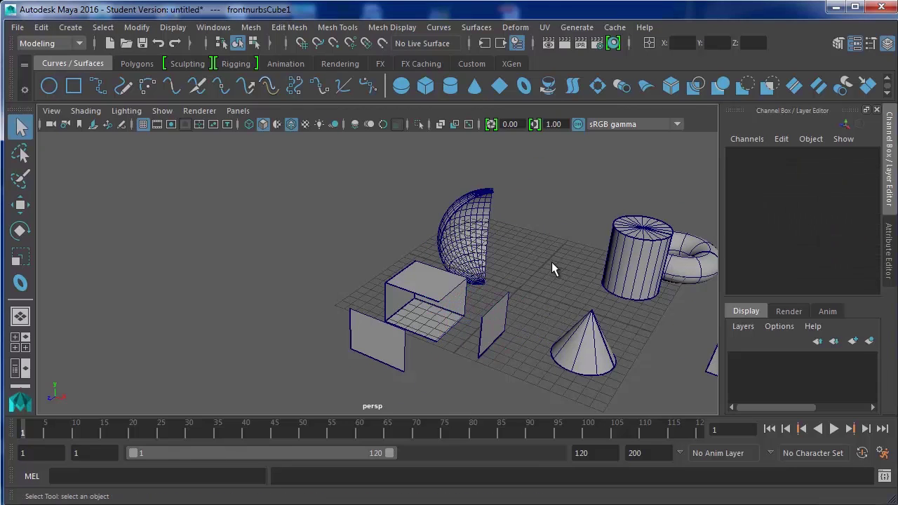
Step: Move the NURBS cube's back surface outward in the negative X direction
click(416, 288)
click(417, 297)
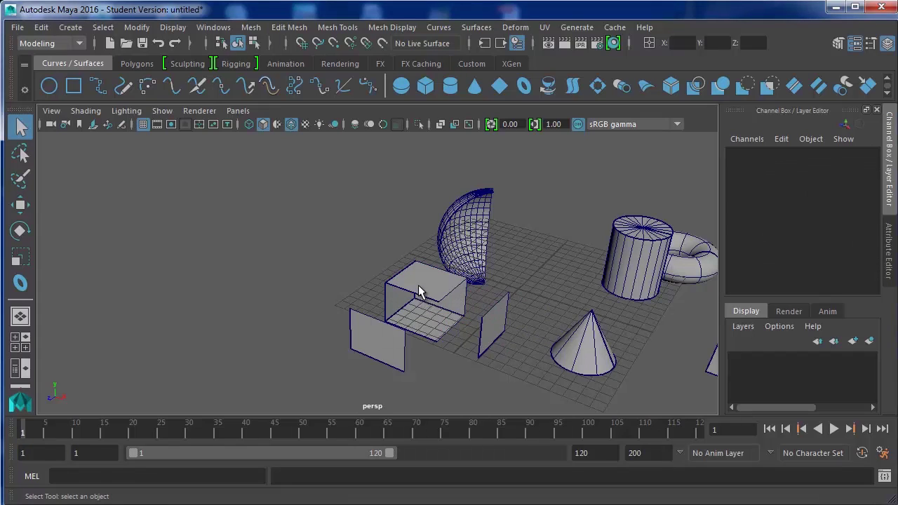
alt+drag(421, 293, 491, 281)
click(403, 281)
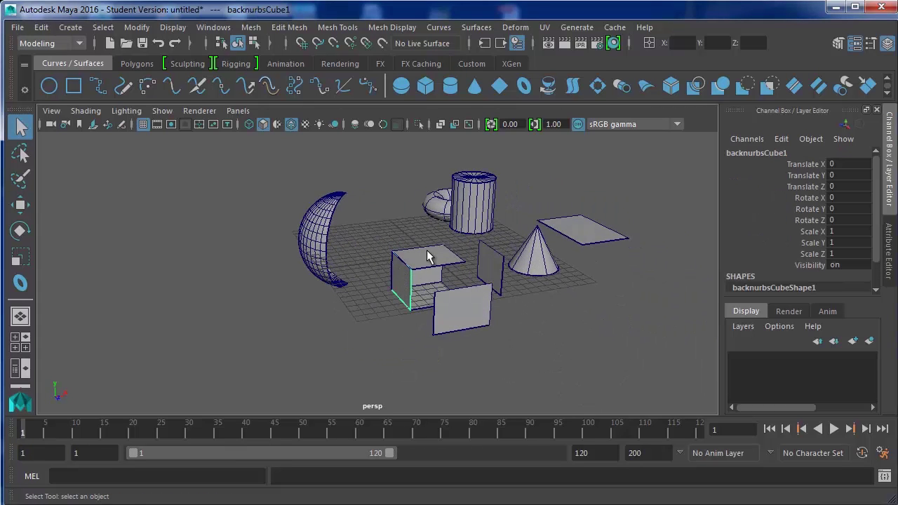
click(814, 164)
key(w)
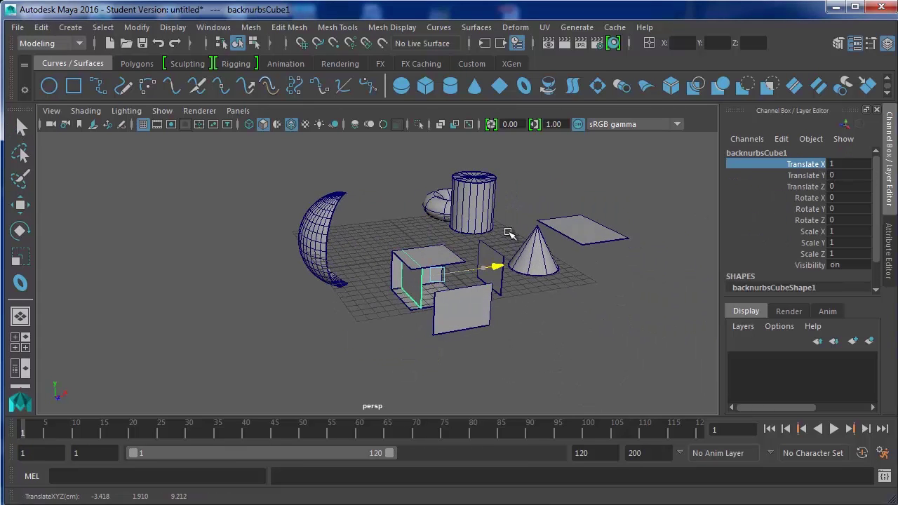
middle_drag(505, 235, 431, 235)
key(q)
click(432, 235)
Step: Pick the NURBS cylinder, then narrow the selection to its top cap surface
click(481, 203)
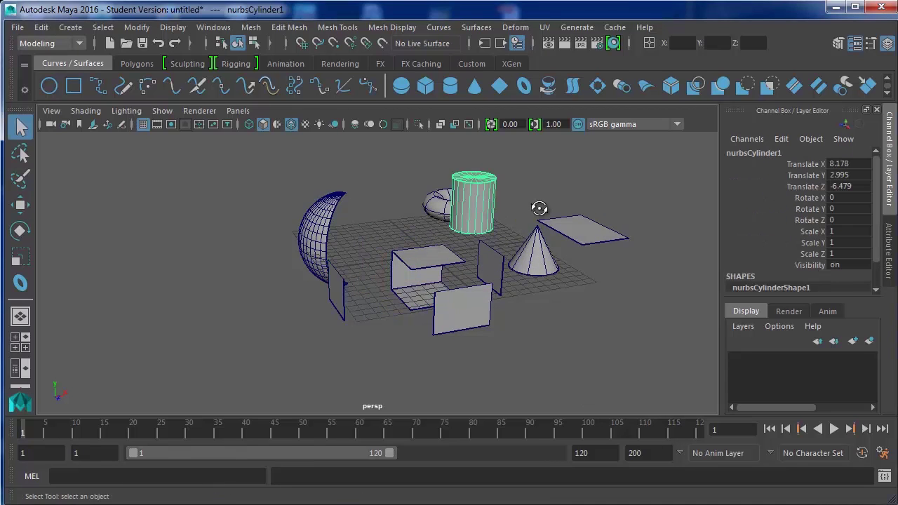
alt+drag(481, 203, 471, 225)
alt+middle_drag(471, 224, 397, 207)
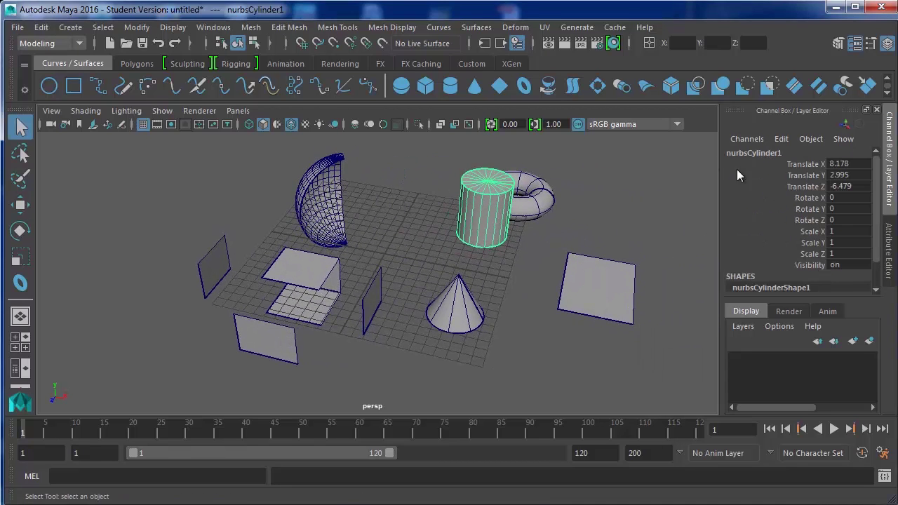
click(812, 164)
key(w)
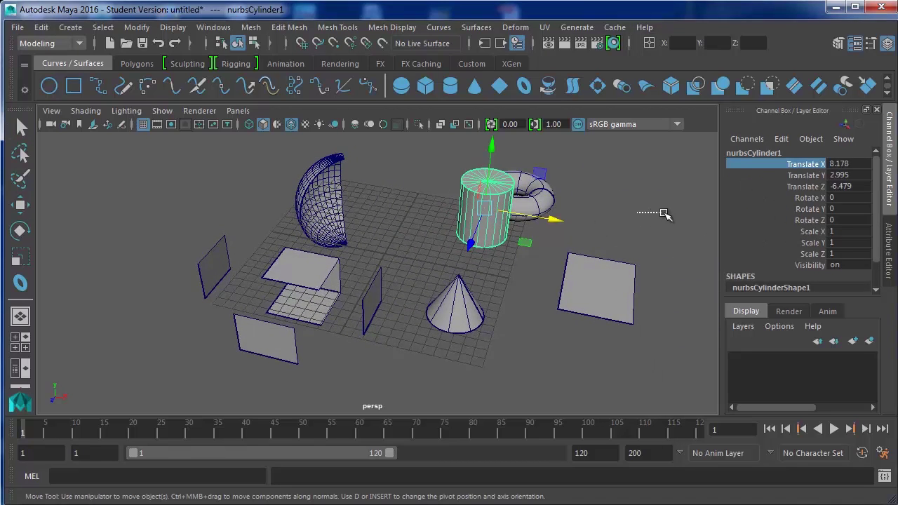
key(q)
click(625, 216)
click(497, 181)
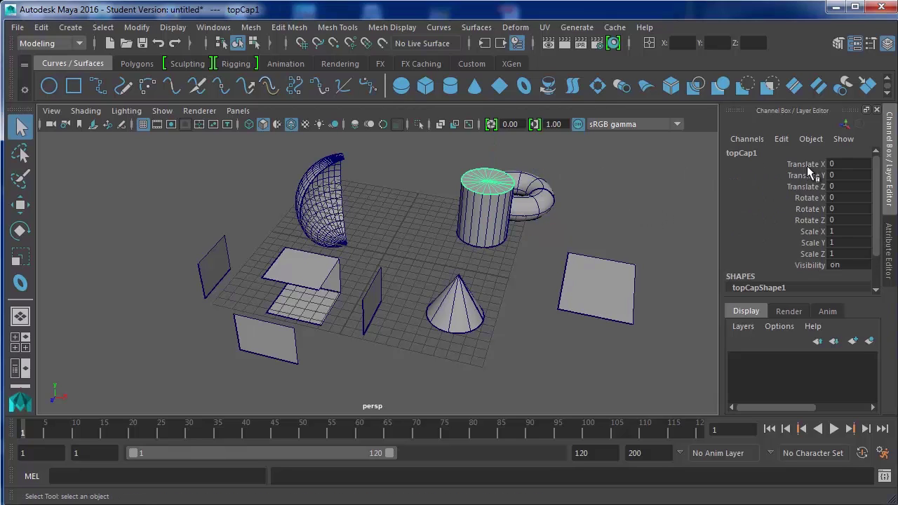
Step: Set the Start Sweep of the cylinder's top cap revolve to about 244.08
scroll(806, 183, down, 2)
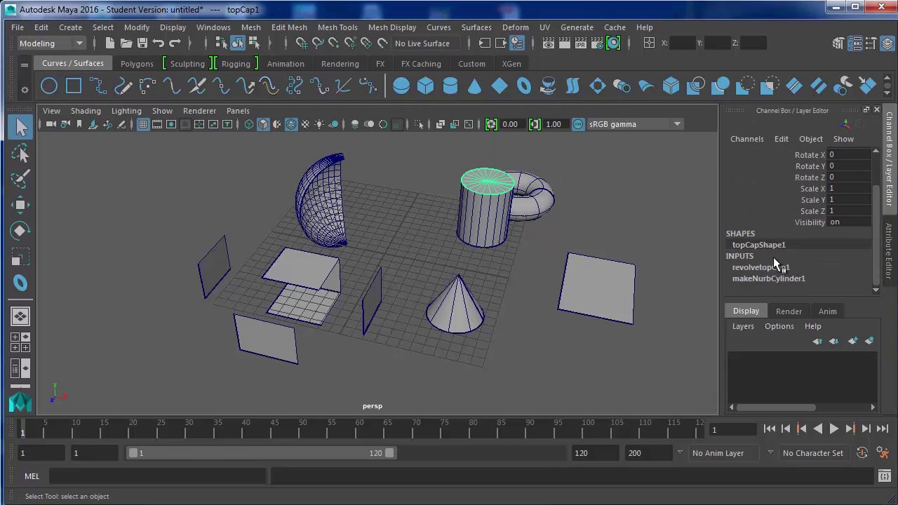
click(772, 267)
scroll(826, 243, down, 4)
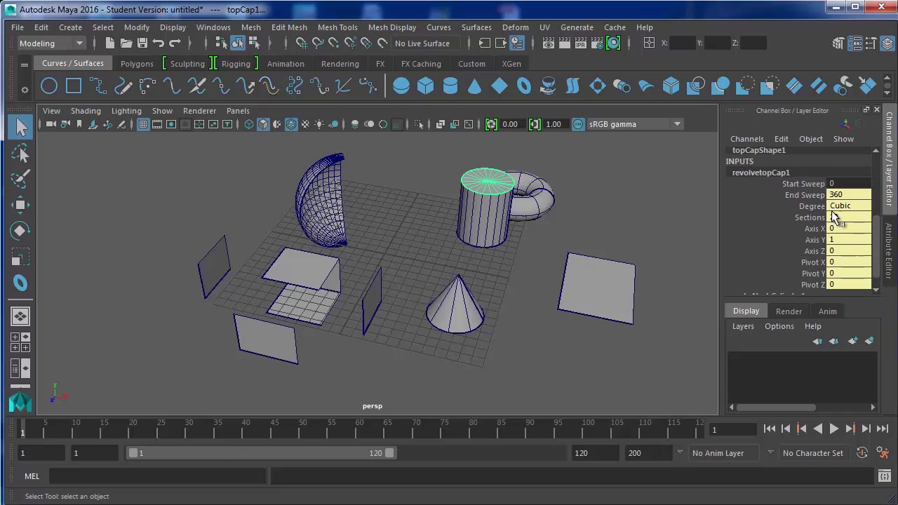
click(807, 195)
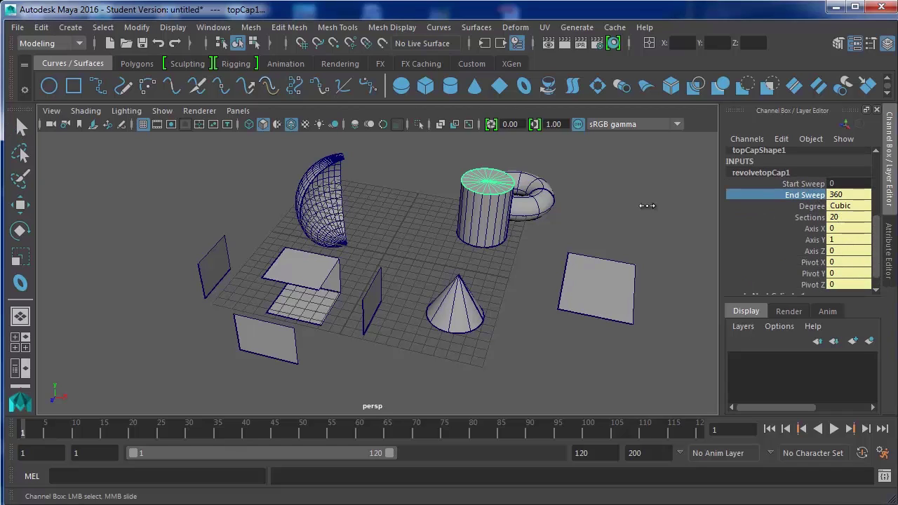
click(791, 183)
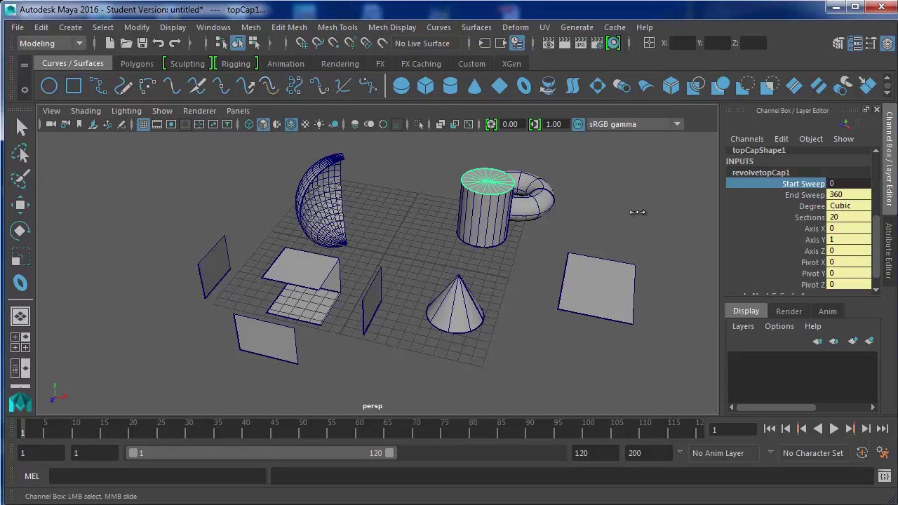
middle_drag(638, 213, 765, 204)
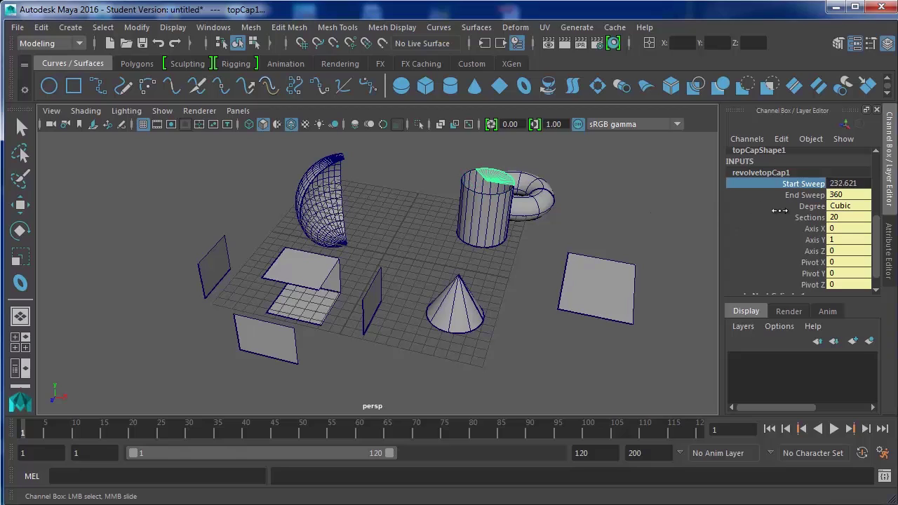
scroll(785, 204, down, 2)
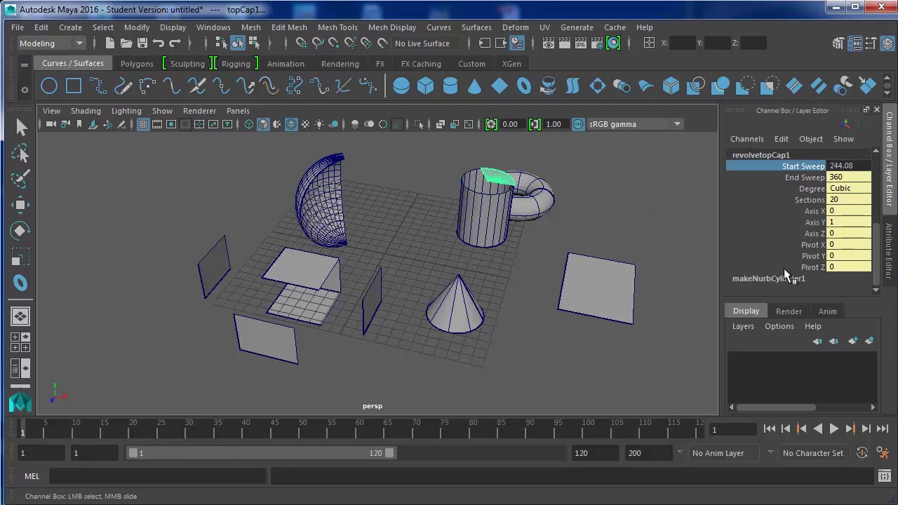
Step: Set the NURBS cylinder's creation radius to about 2.083 and its Start Sweep to about 171.887
click(784, 267)
click(813, 211)
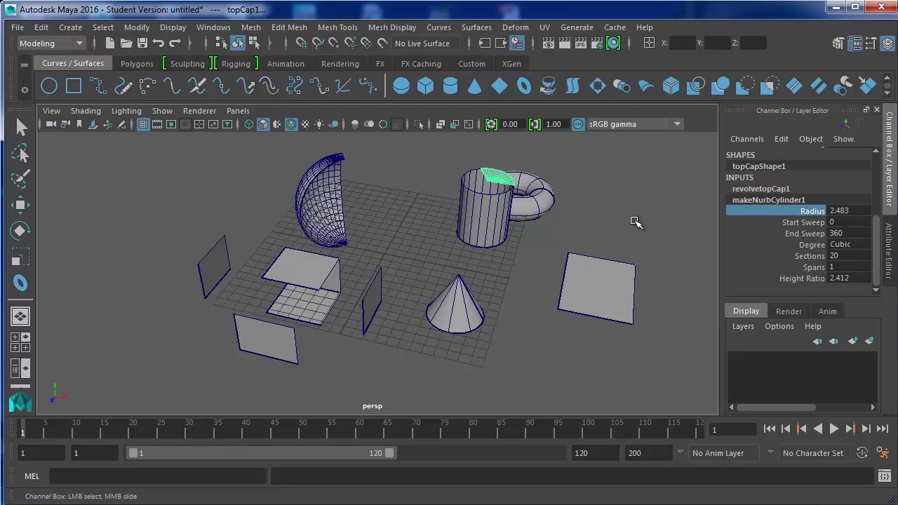
mouse_move(639, 223)
middle_down()
mouse_move(611, 220)
mouse_move(634, 222)
middle_up()
middle_drag(632, 223, 745, 242)
click(805, 222)
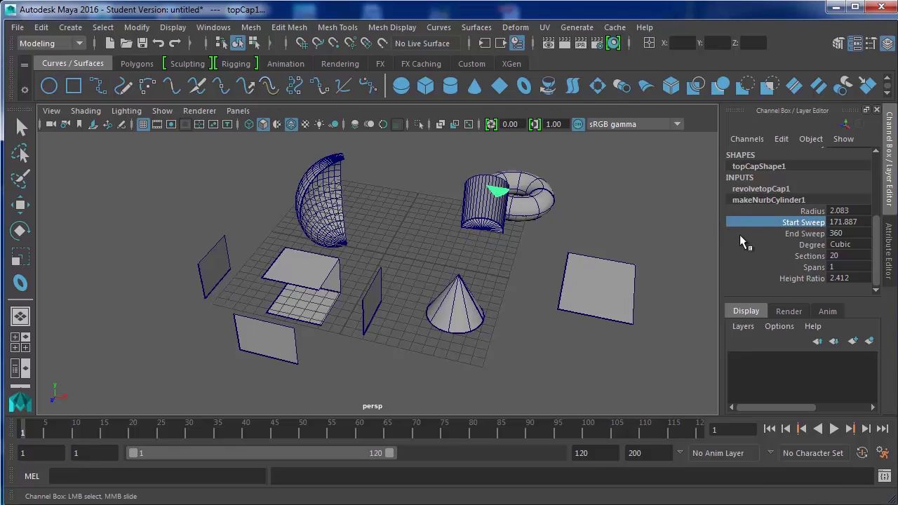
Step: Set the NURBS cylinder's End Sweep to about 277.494 and reduce its number of sections
click(805, 234)
middle_drag(648, 213, 618, 214)
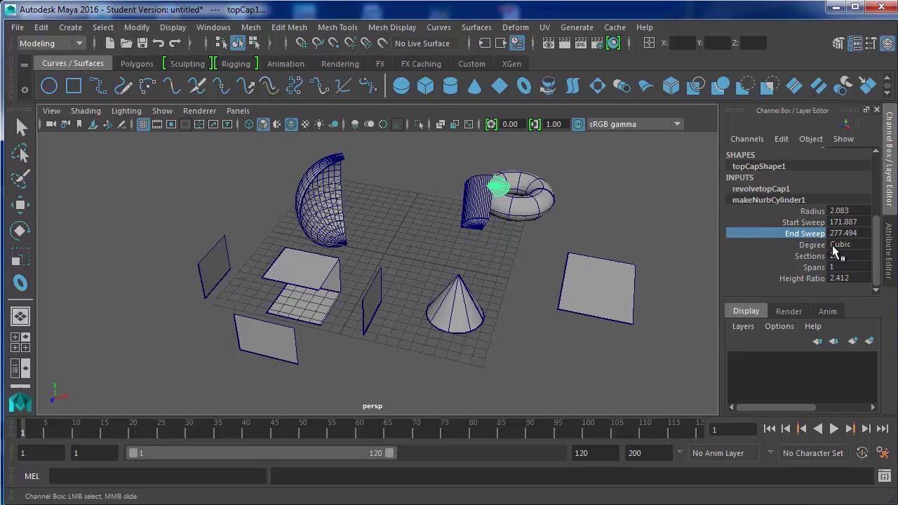
click(809, 256)
middle_drag(695, 229, 588, 223)
key(q)
Step: Select the torus, plane, cylinder cap and cone in turn to review the NURBS primitives in the scene
click(550, 215)
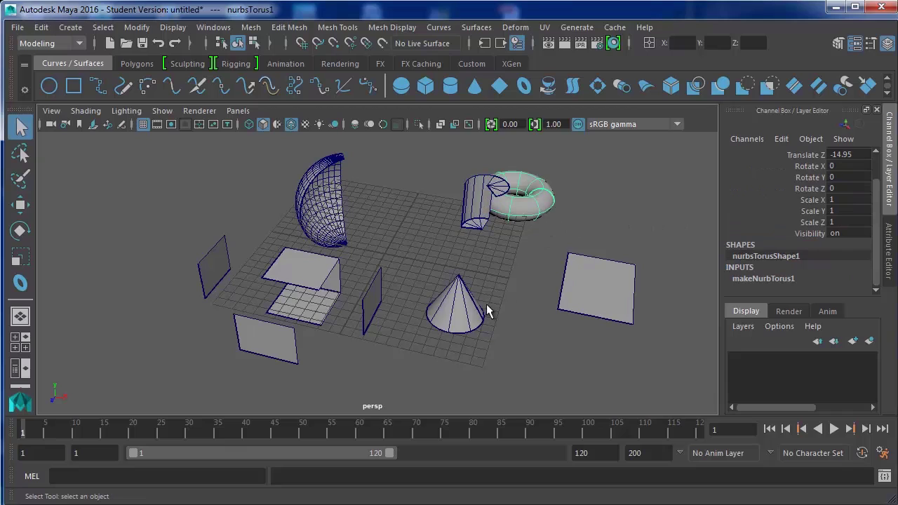
click(590, 310)
click(491, 188)
click(526, 207)
click(464, 311)
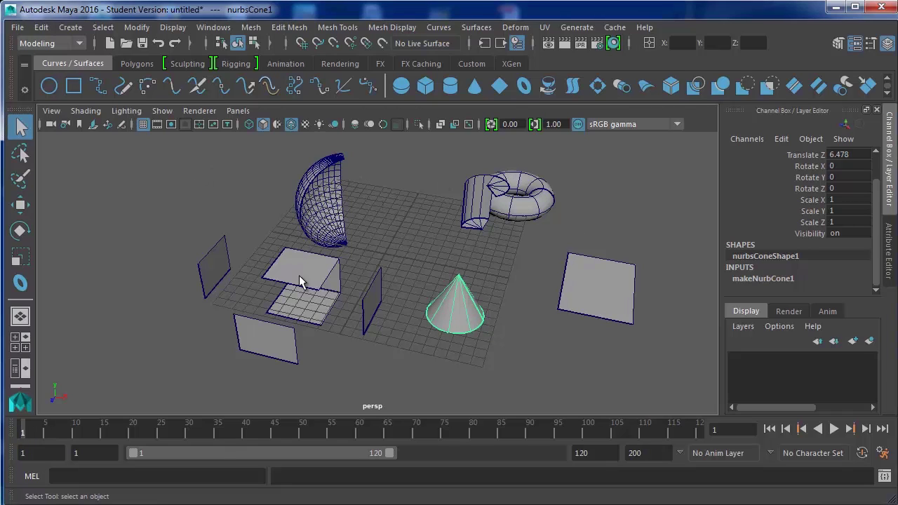
click(422, 204)
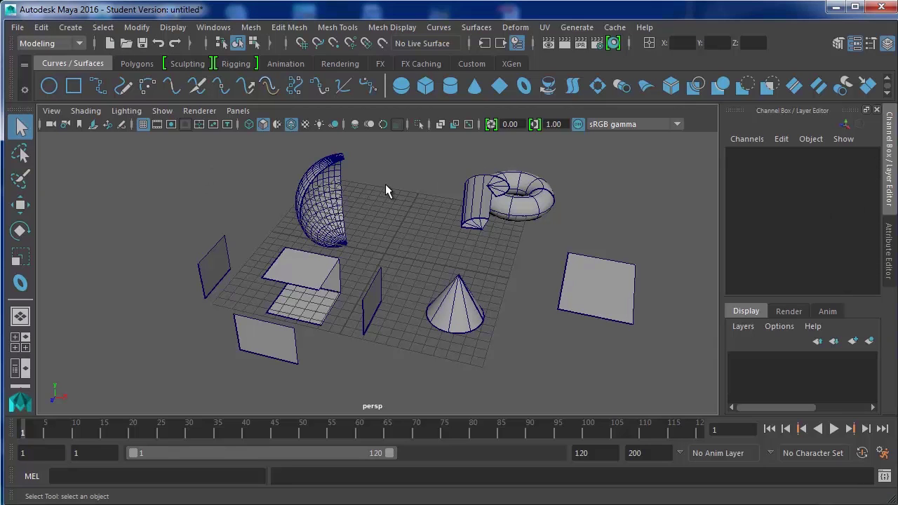
alt+drag(430, 188, 411, 184)
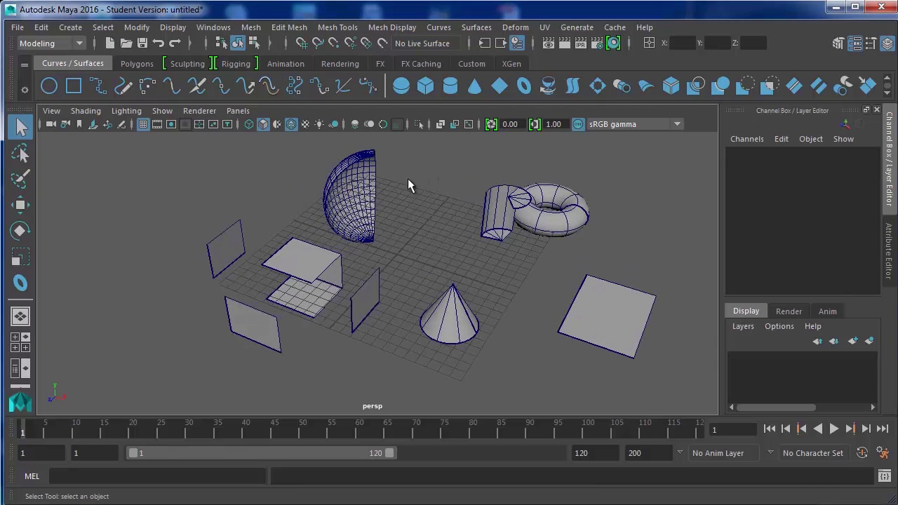
scroll(416, 181, down, 3)
scroll(418, 175, up, 3)
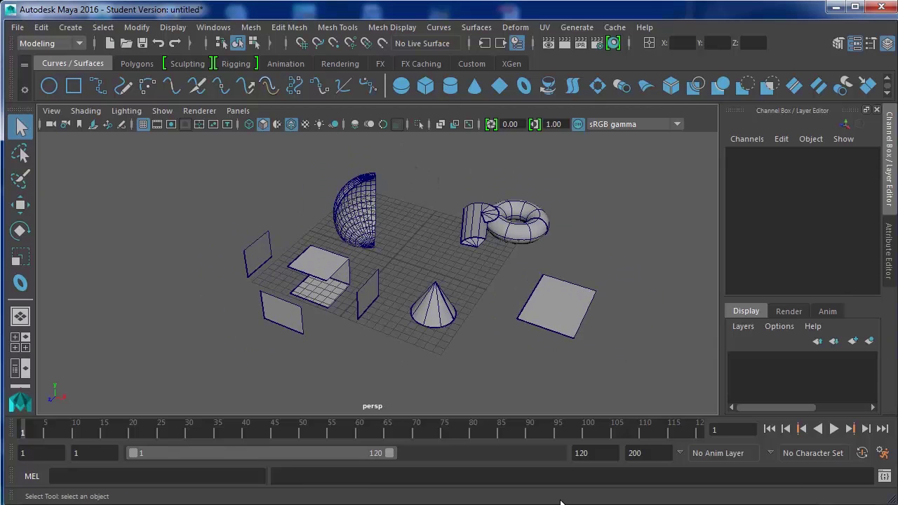
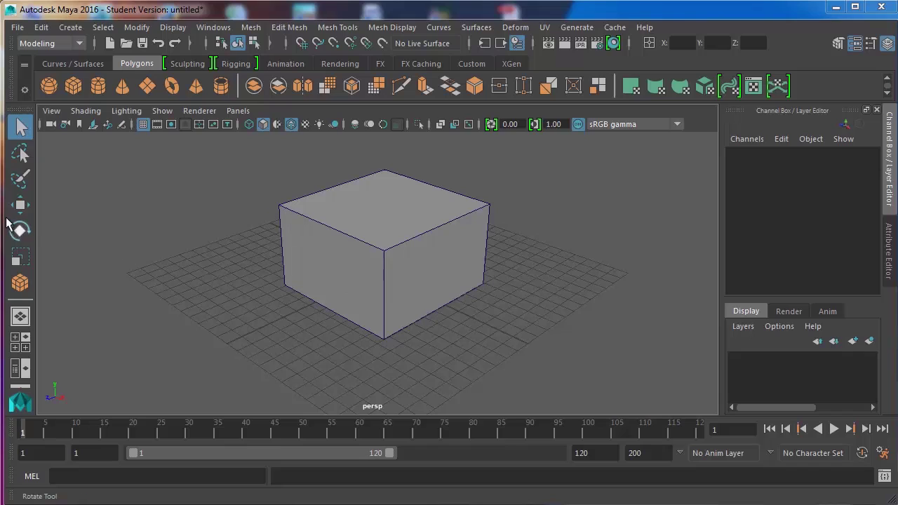
Step: Select the polygon cube and display its Move, Rotate and Scale manipulators in turn
click(288, 243)
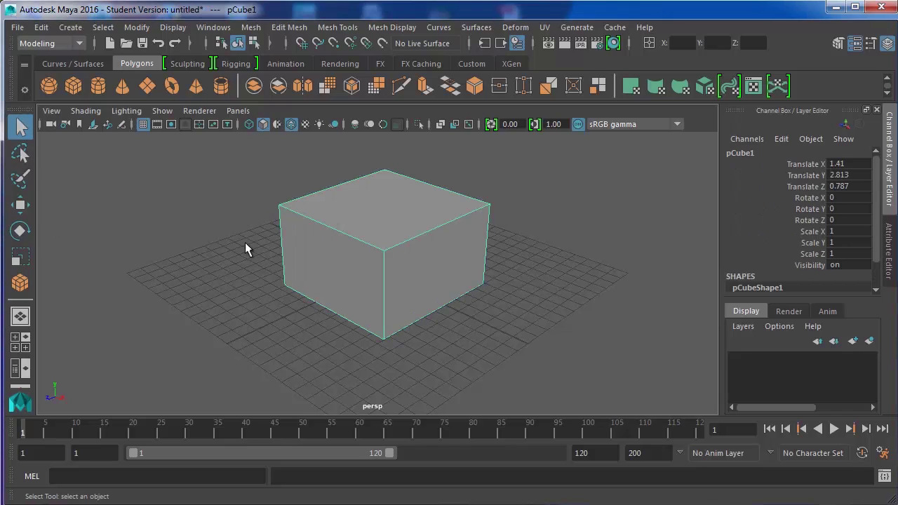
click(245, 242)
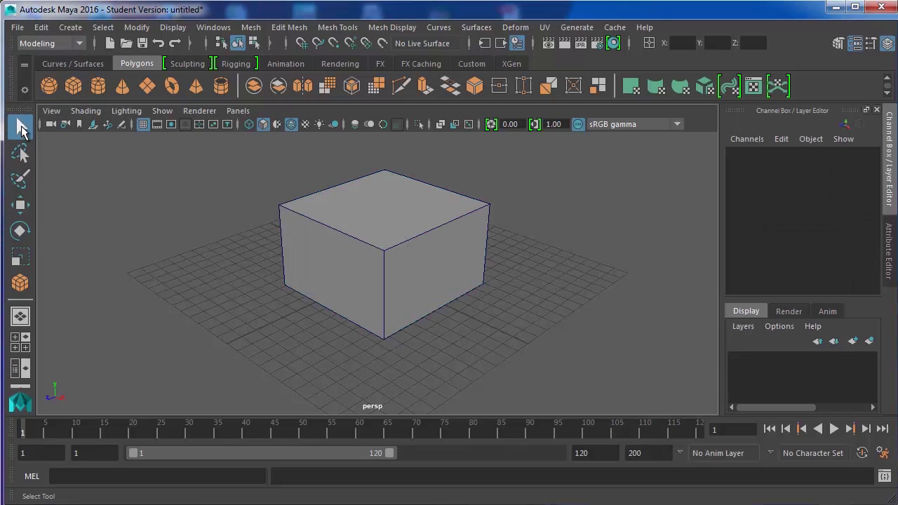
click(21, 130)
click(421, 211)
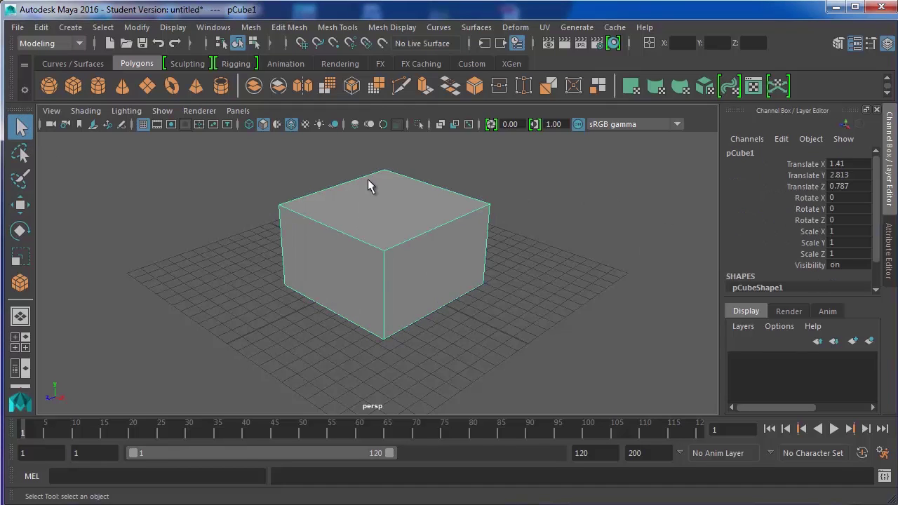
key(w)
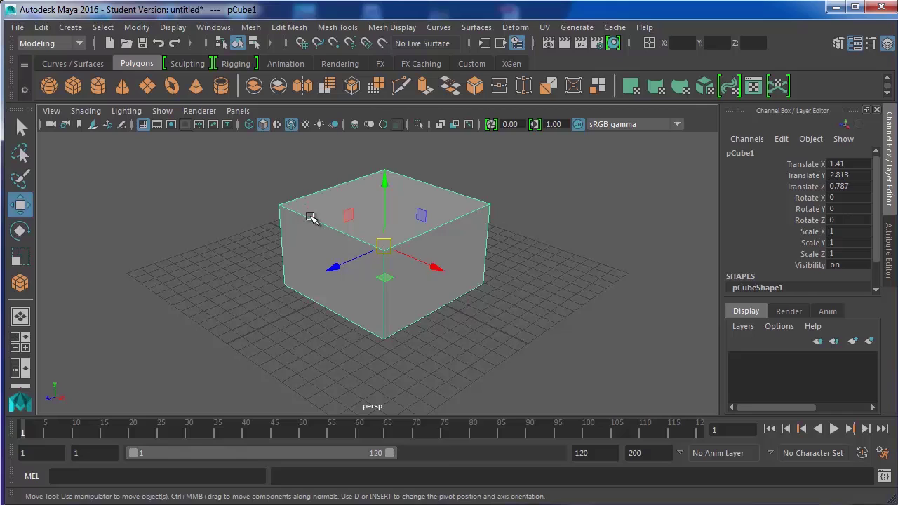
key(e)
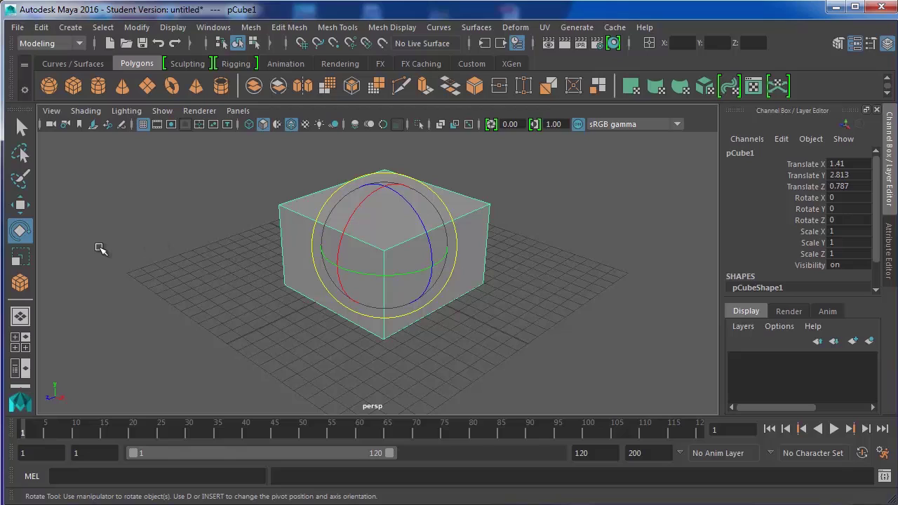
key(r)
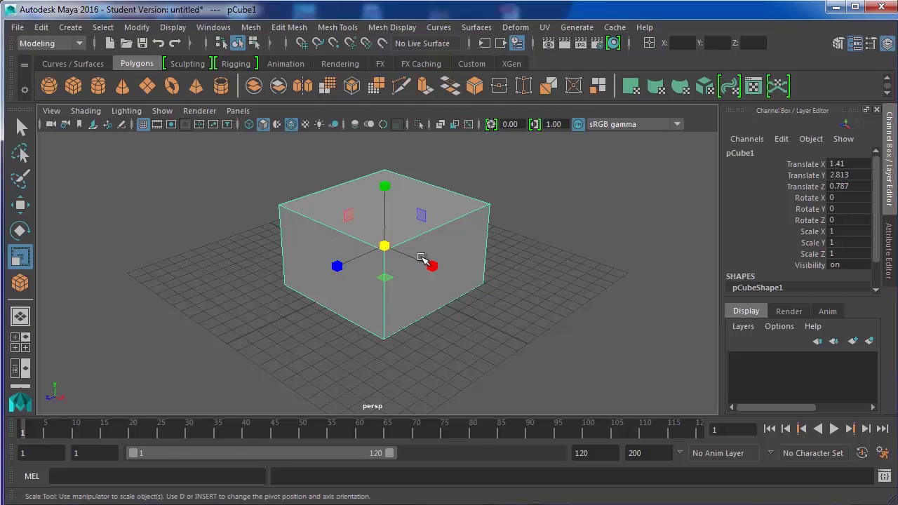
Step: Return the polygon cube to object selection and pick it with the Move tool
key(ctrl+z)
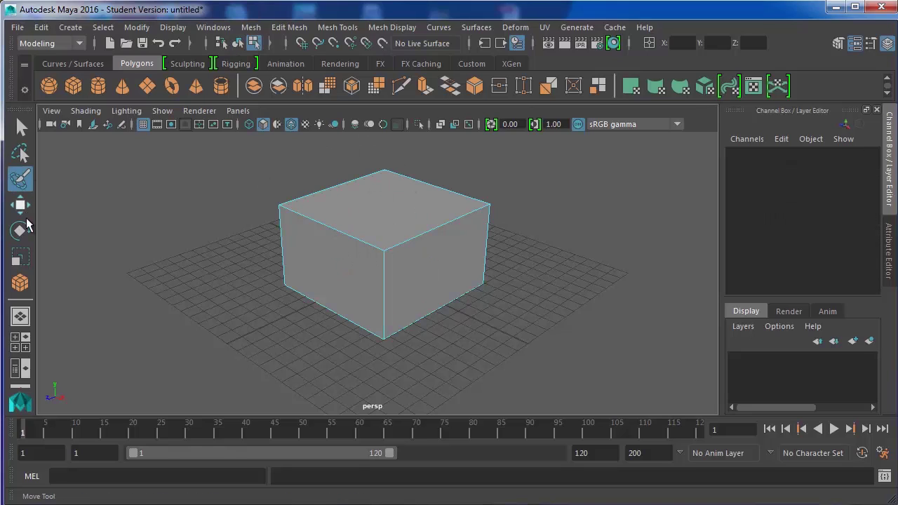
click(19, 205)
click(20, 257)
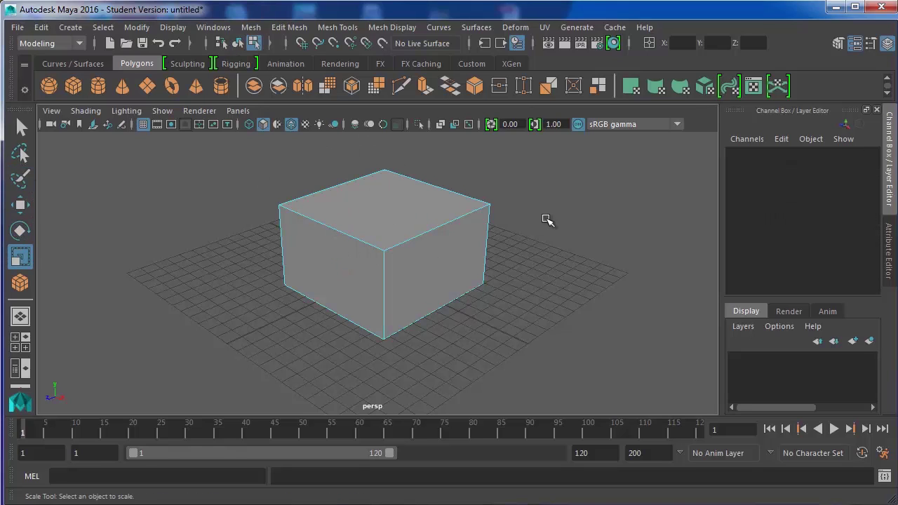
click(21, 128)
right_drag(360, 214, 402, 86)
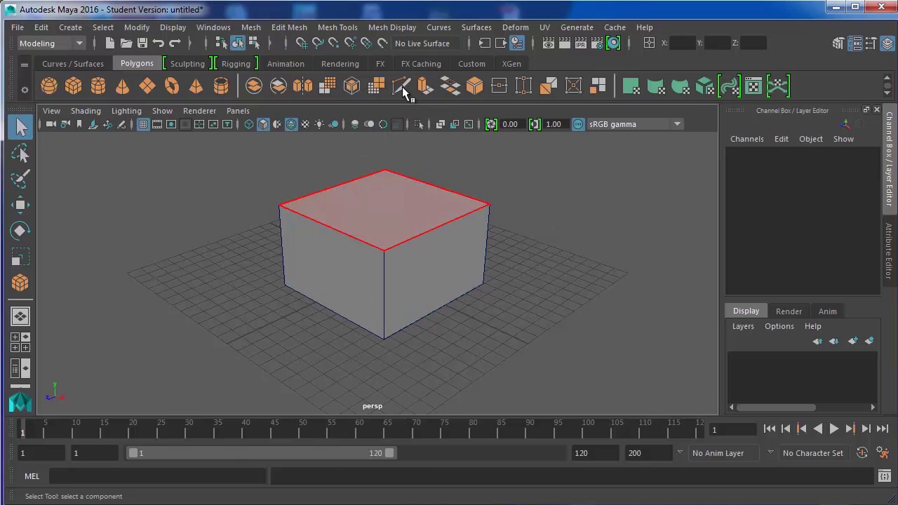
click(21, 206)
click(401, 267)
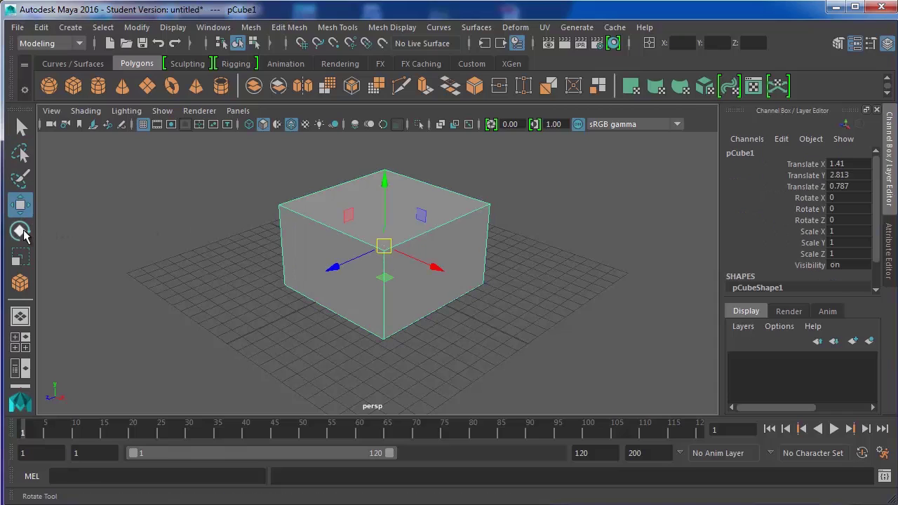
Step: Compare the Rotate, Scale, Move and Select tools on the polygon cube, ending with the cube deselected
click(20, 231)
click(21, 258)
click(20, 231)
click(20, 205)
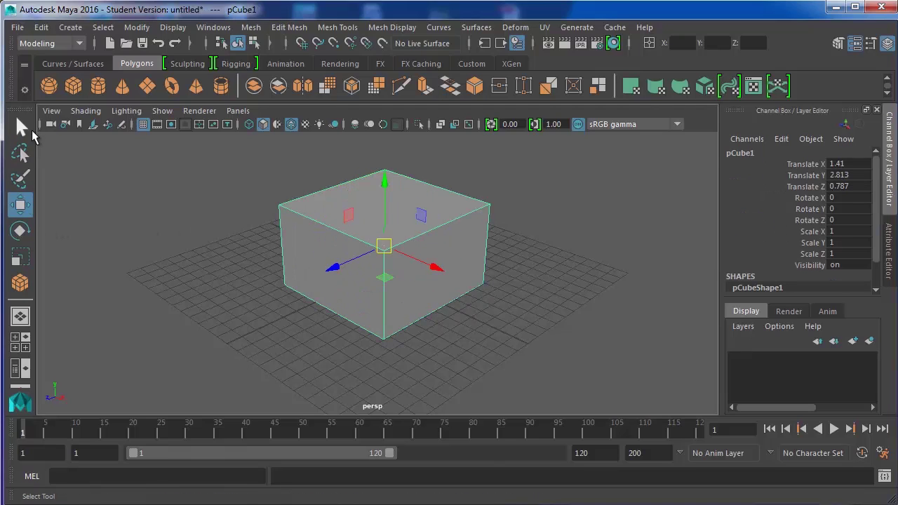
click(20, 126)
click(20, 205)
click(21, 233)
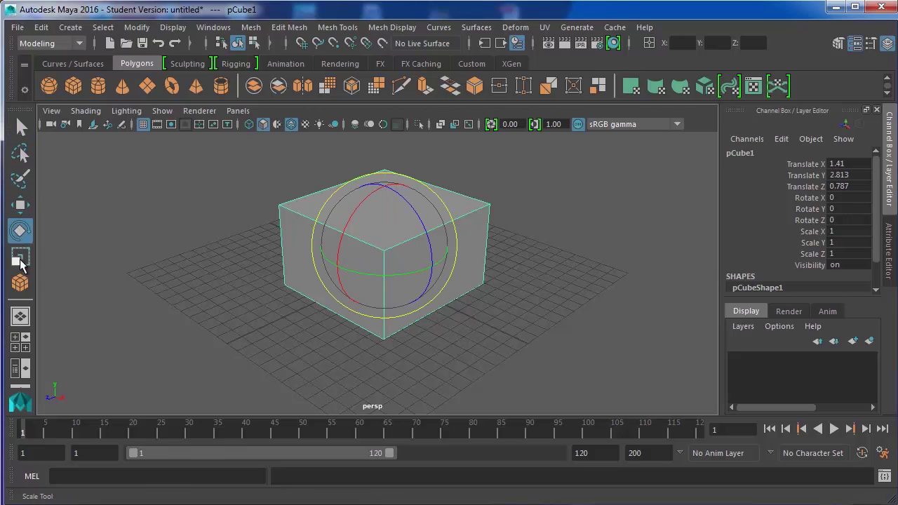
click(21, 257)
click(116, 191)
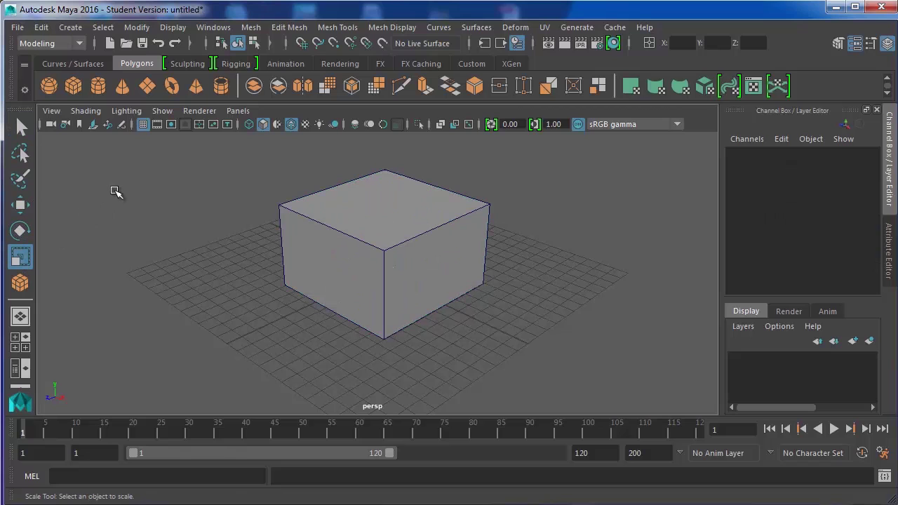
Step: Move the polygon cube in the negative X direction to a Translate X of about -4.464
click(20, 206)
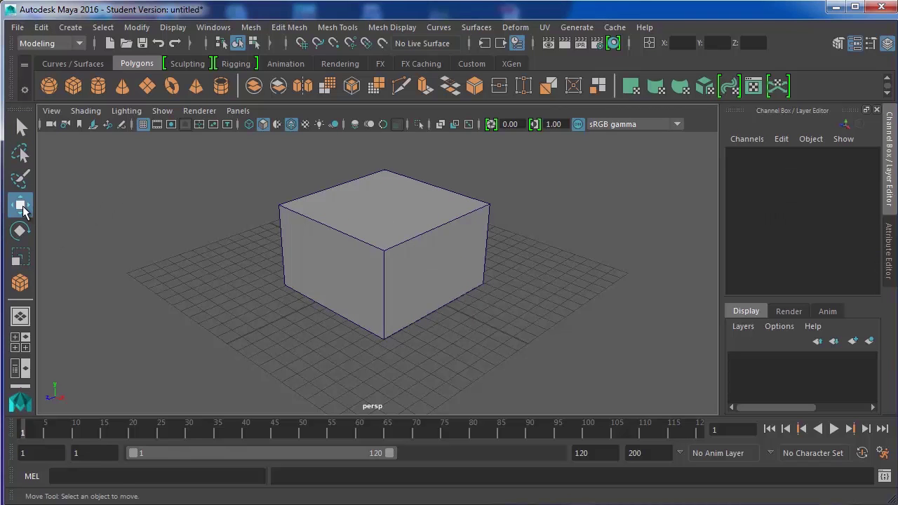
click(344, 283)
alt+drag(493, 276, 470, 228)
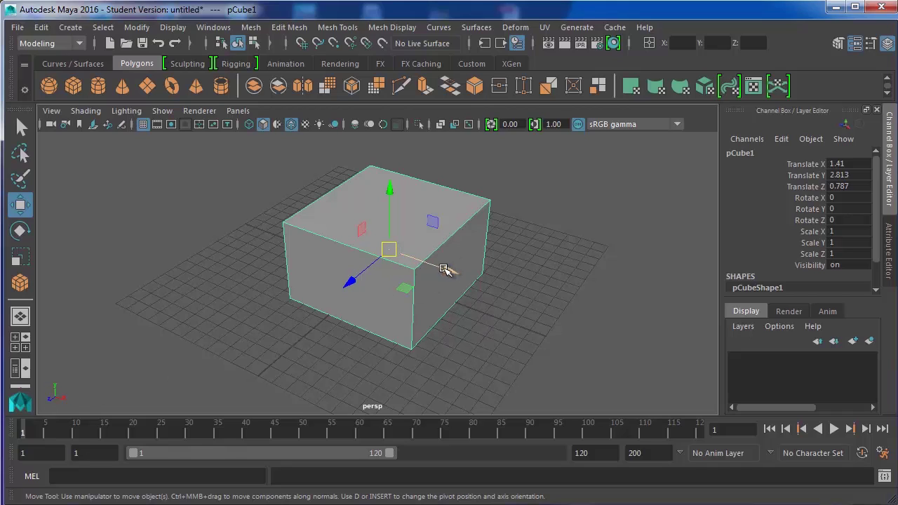
drag(444, 269, 383, 284)
middle_drag(607, 143, 353, 309)
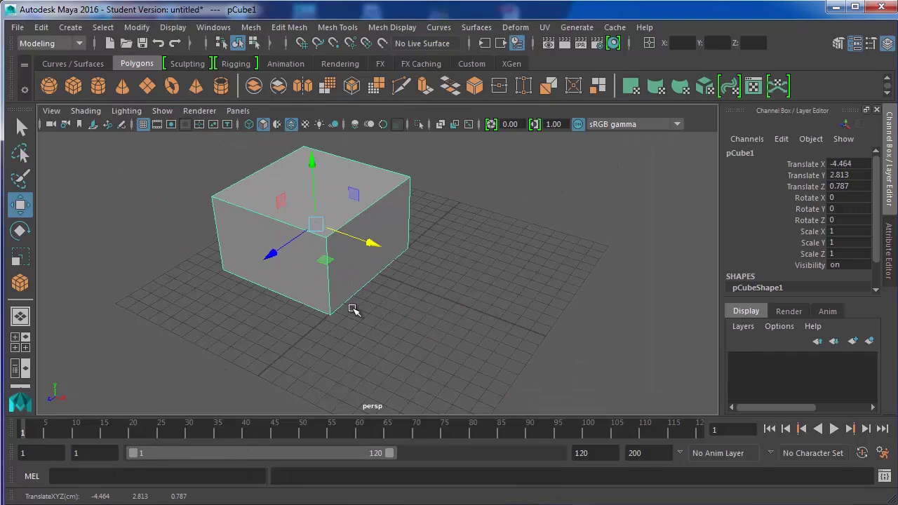
Step: Move the cube back and forth along X in the four-view layout to about Translate X -0.91, and return to the full perspective view
key(space)
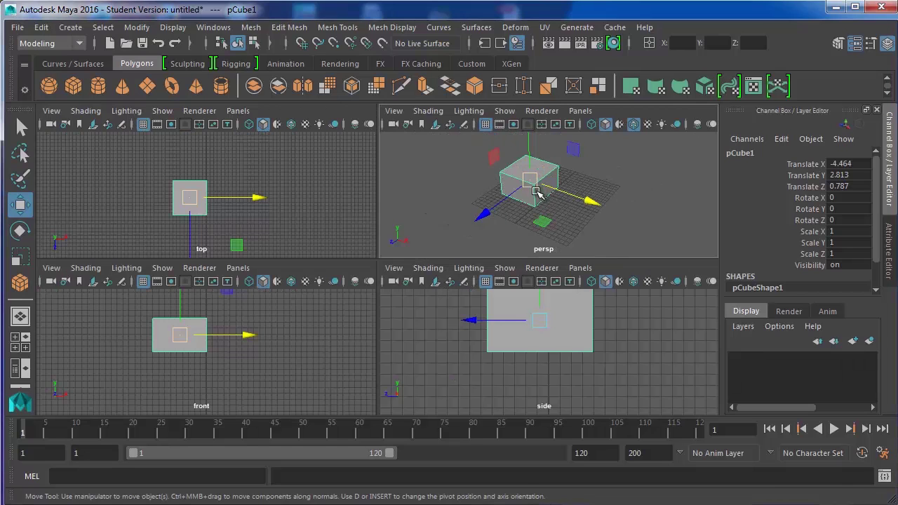
middle_drag(567, 193, 622, 221)
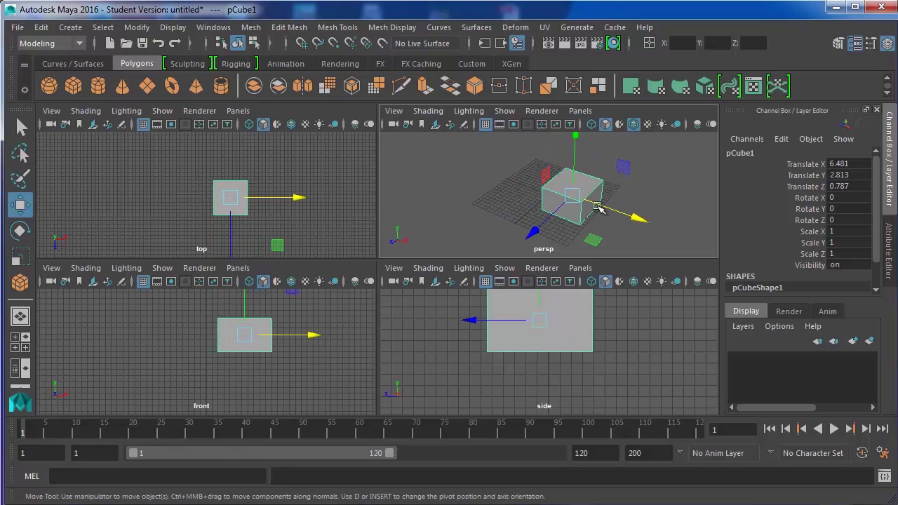
middle_drag(598, 207, 527, 360)
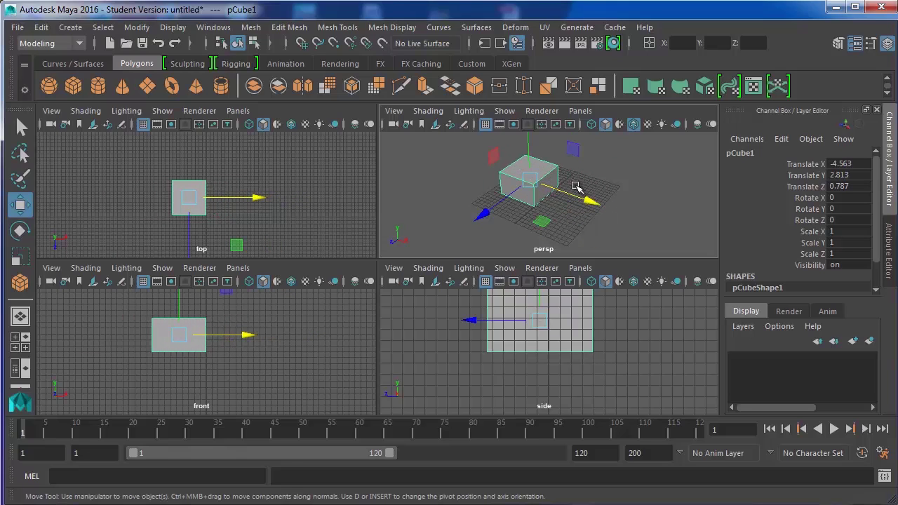
middle_drag(569, 195, 593, 223)
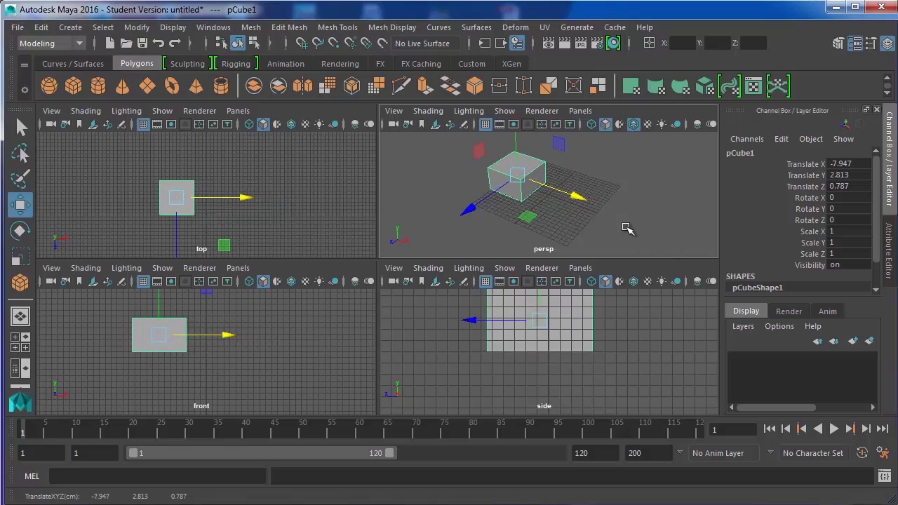
scroll(568, 200, up, 5)
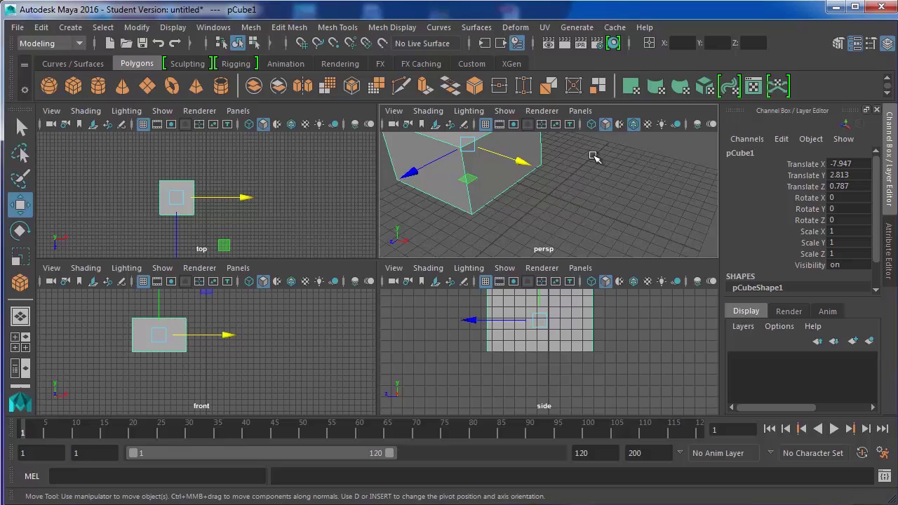
drag(511, 157, 596, 184)
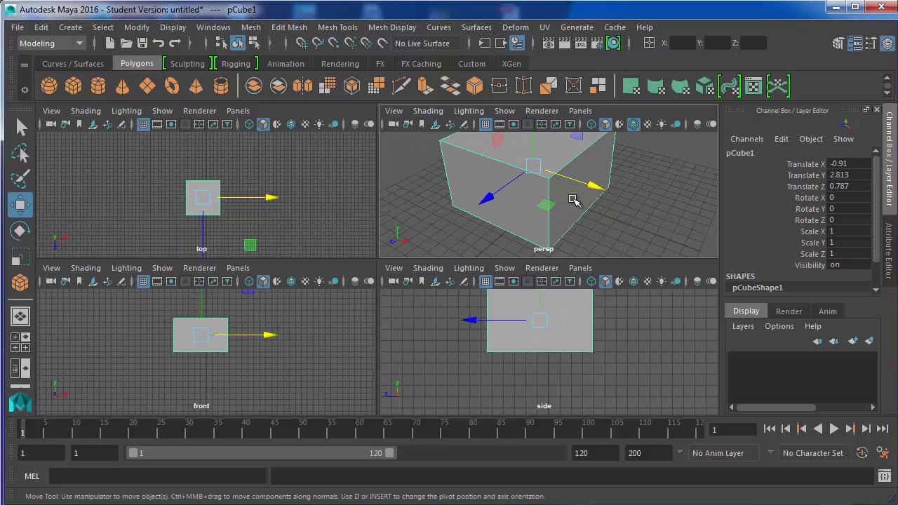
scroll(579, 198, down, 4)
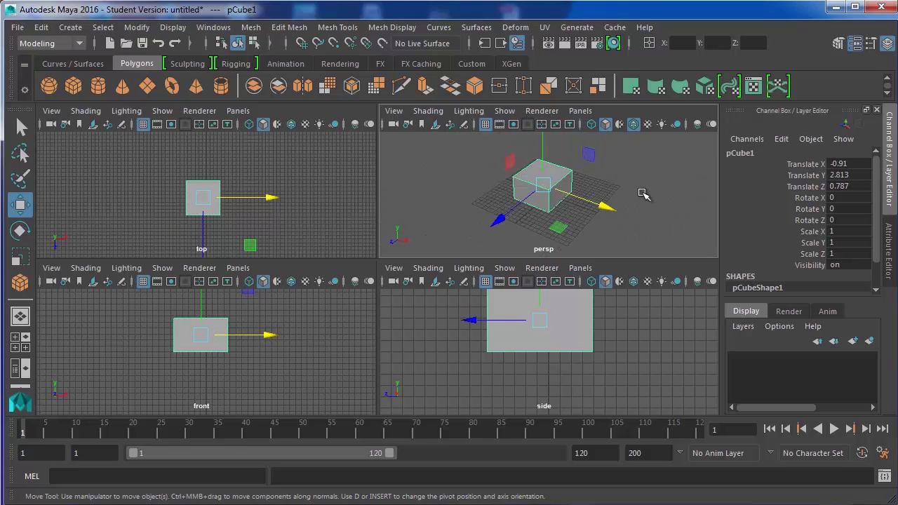
key(space)
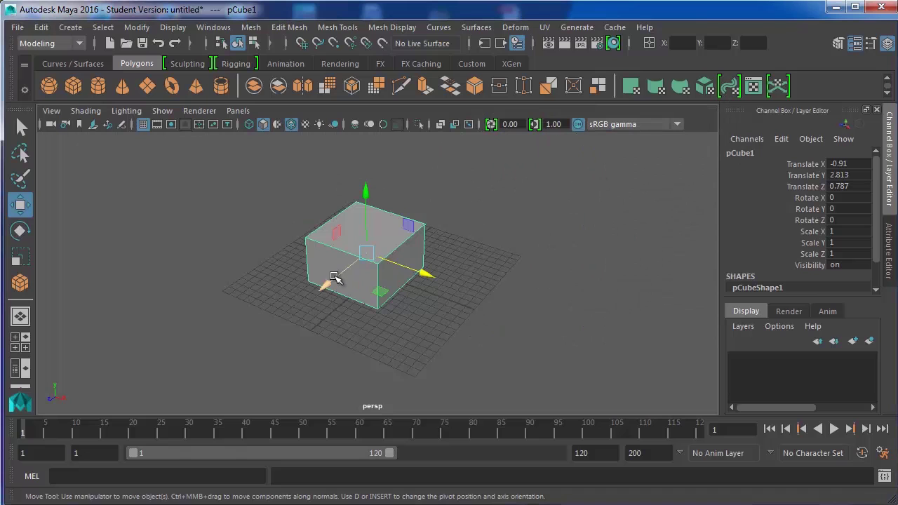
Step: Move the cube along its Z and Y axes and within the XY plane to about Translate X 7.978, Y 4.162, Z 3.426
drag(321, 282, 309, 298)
drag(350, 204, 352, 269)
drag(362, 176, 364, 165)
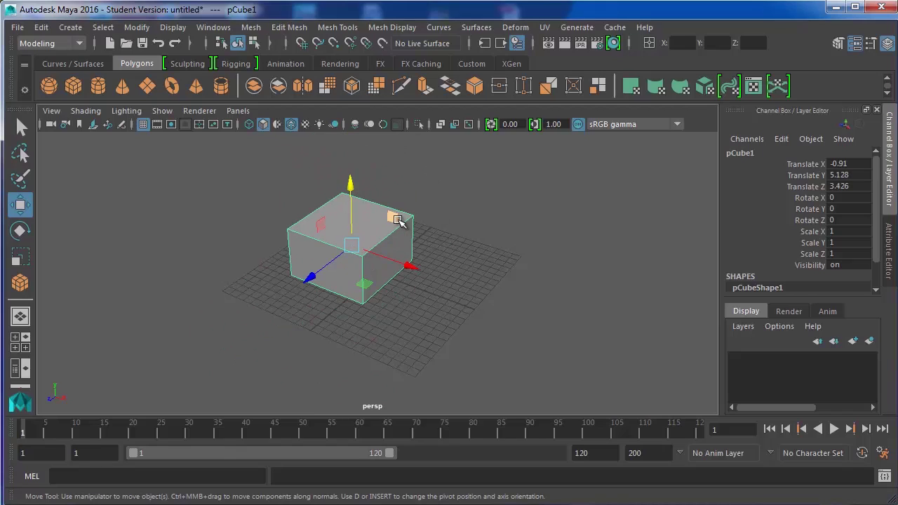
drag(395, 220, 401, 221)
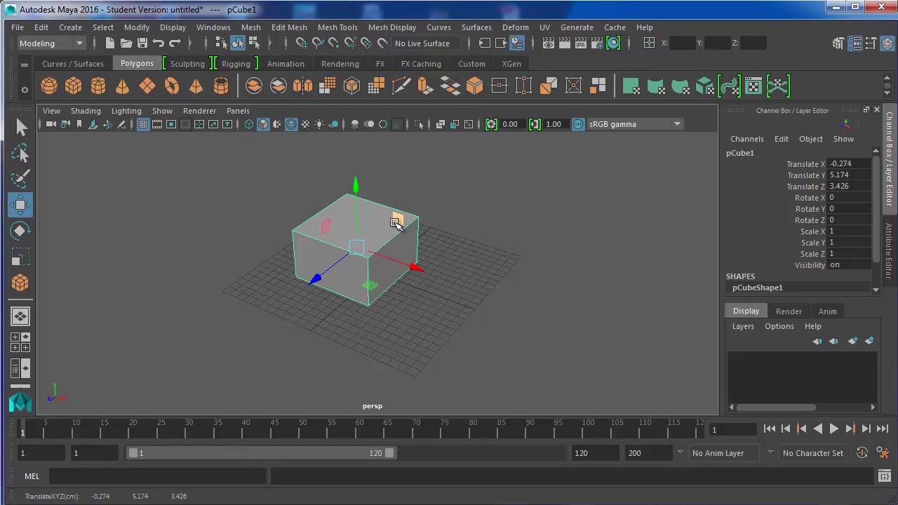
drag(395, 222, 475, 257)
Step: Move the cube by its plane and centre handles in the four-view layout to about -0.804, -1.355, 0.054, and return to full perspective
key(space)
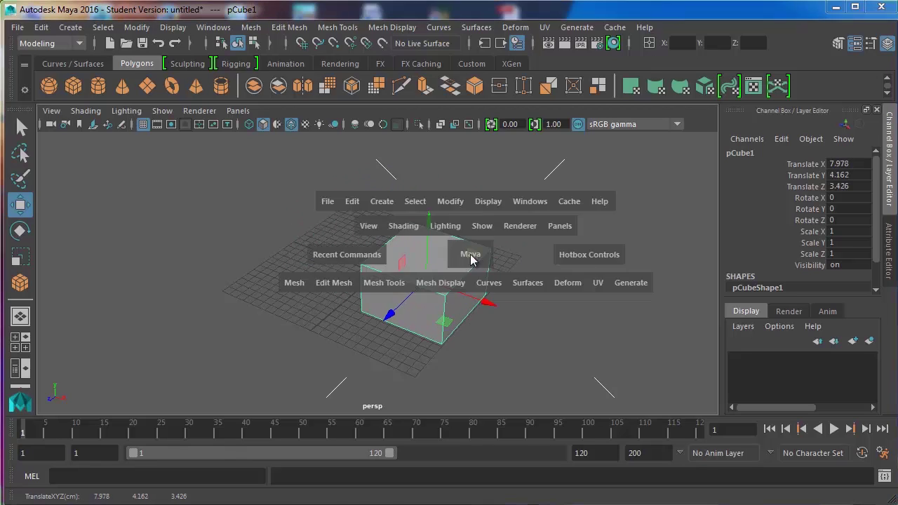
drag(618, 172, 552, 174)
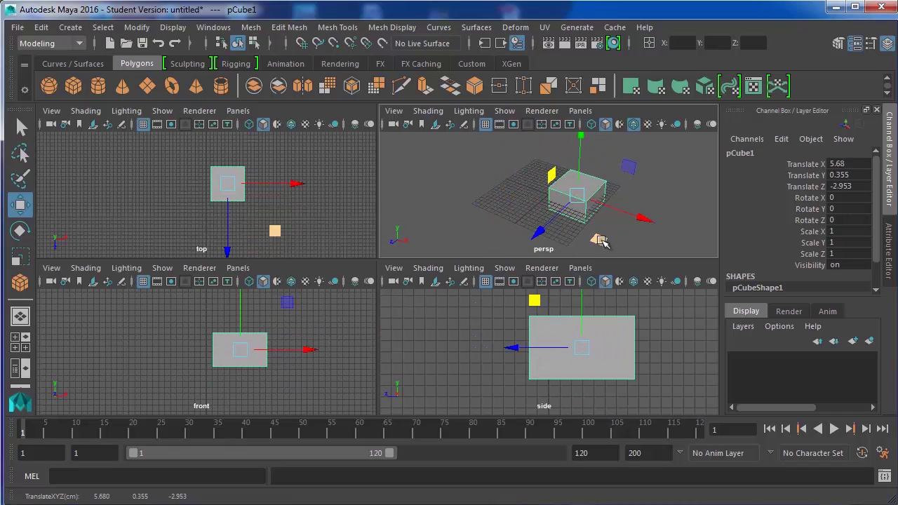
drag(602, 240, 559, 212)
drag(543, 204, 539, 200)
key(space)
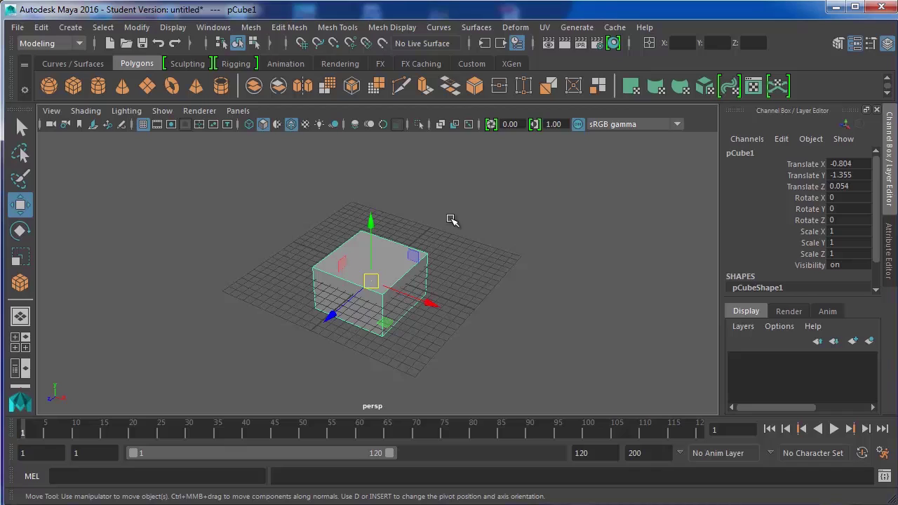
Step: Rotate the cube around its individual axes to about Rotate X -9.571, Y 29.524, Z 34.79
key(equal)
key(minus)
click(20, 231)
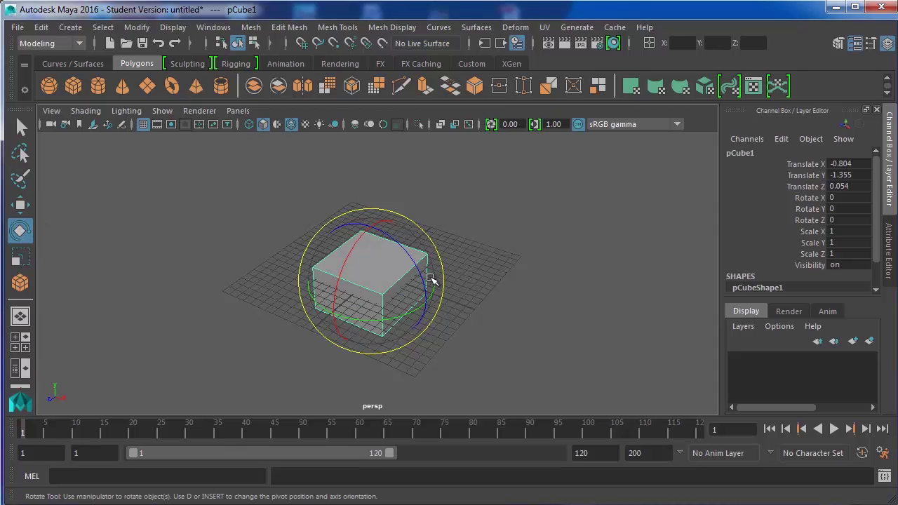
mouse_move(369, 317)
mouse_down()
mouse_move(387, 320)
mouse_move(485, 283)
mouse_move(317, 334)
mouse_move(407, 305)
mouse_move(360, 313)
mouse_up()
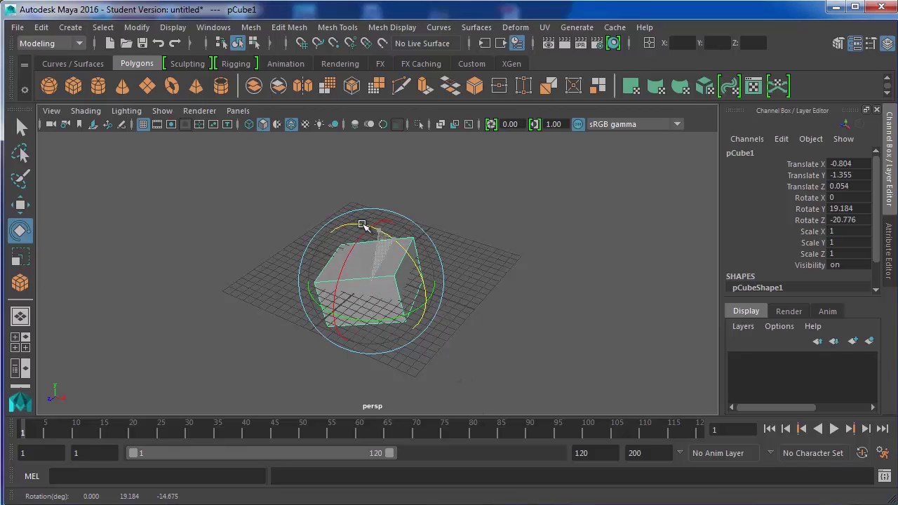
drag(330, 329, 438, 325)
click(461, 202)
click(395, 245)
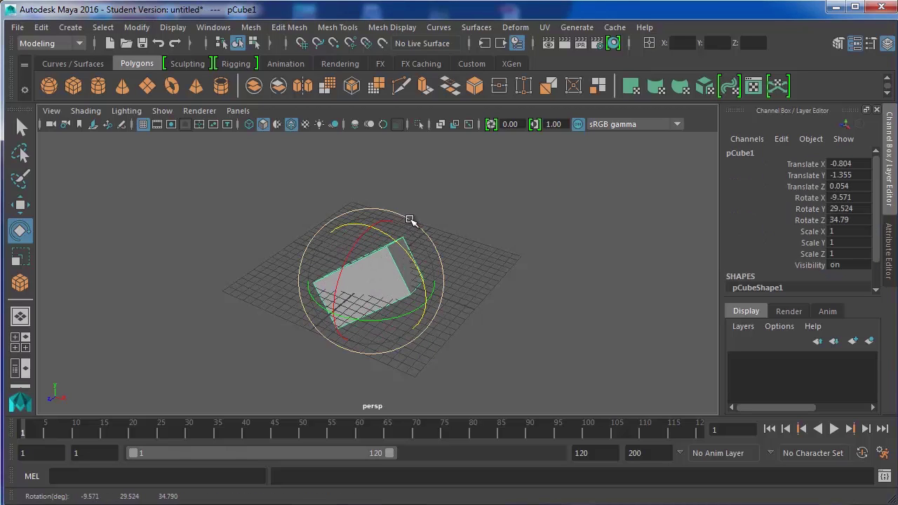
Step: Rotate the cube around the view axis and freely in all directions to about Rotate X -80.172, Y 47.972, Z 12.166
drag(431, 231, 462, 315)
drag(331, 371, 294, 253)
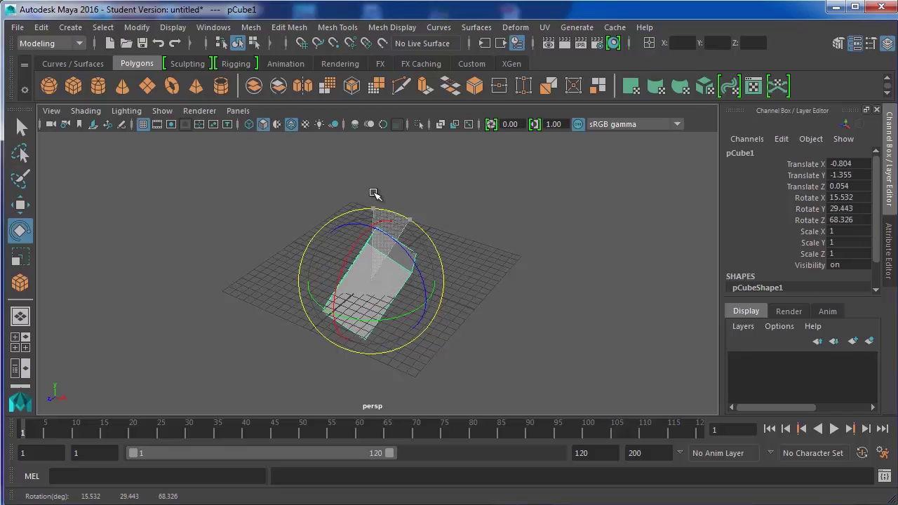
drag(374, 194, 447, 250)
drag(373, 231, 393, 153)
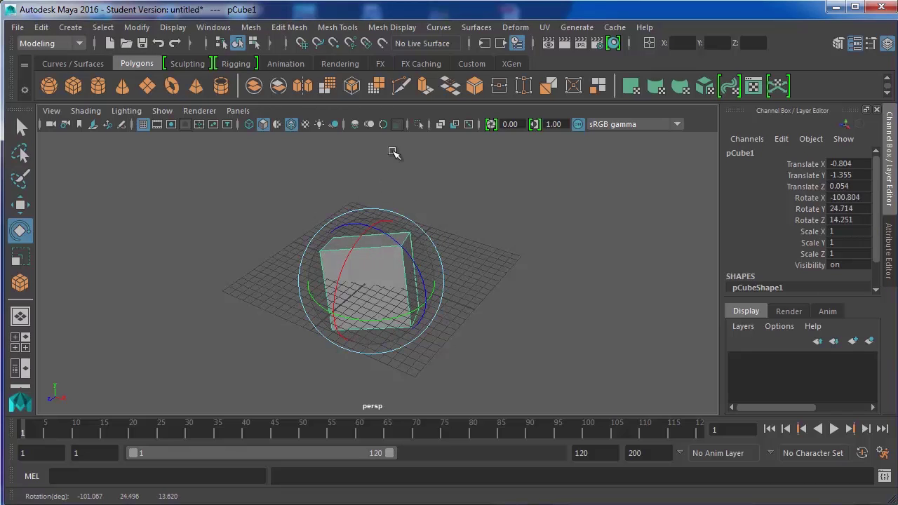
drag(351, 287, 402, 238)
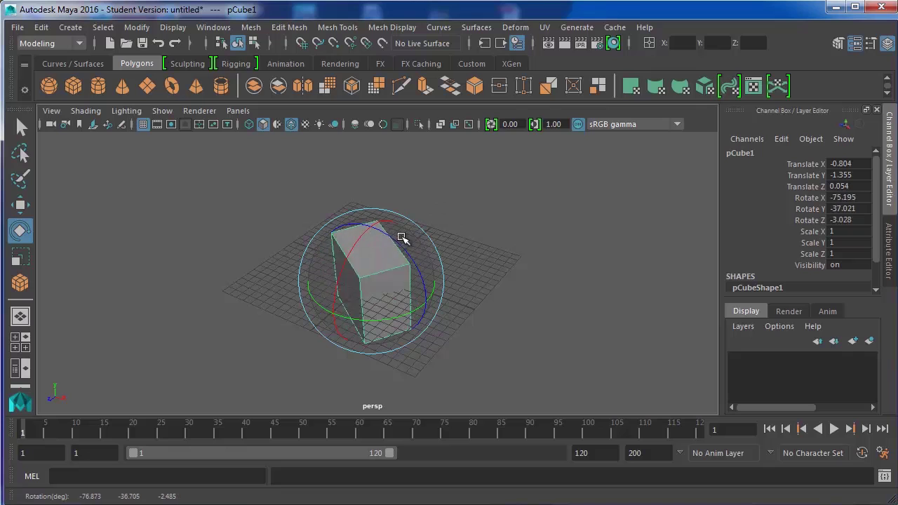
drag(340, 287, 337, 214)
Step: Scale the cube along each axis separately to about Scale X 1.765, Y 4.011, Z 1.997
click(20, 258)
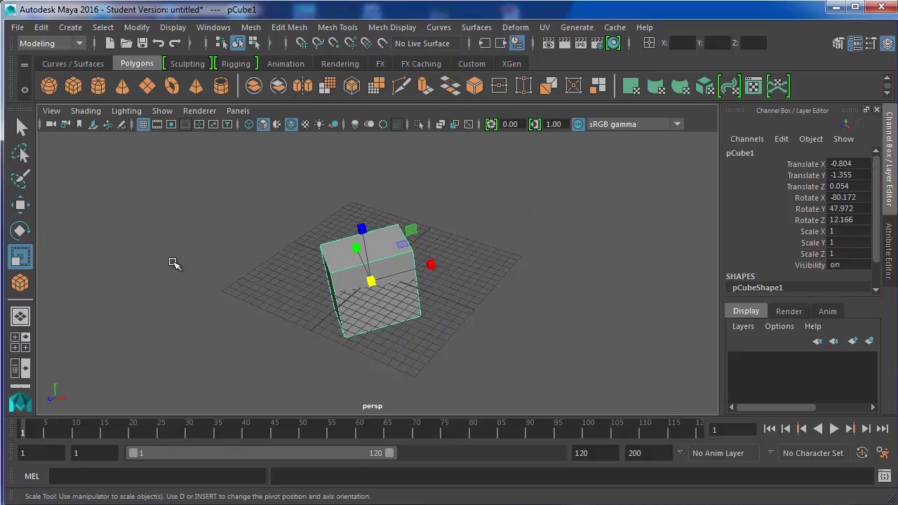
mouse_move(432, 275)
mouse_down()
mouse_move(429, 261)
mouse_move(454, 261)
mouse_move(510, 232)
mouse_move(415, 263)
mouse_move(449, 260)
mouse_move(431, 261)
mouse_up()
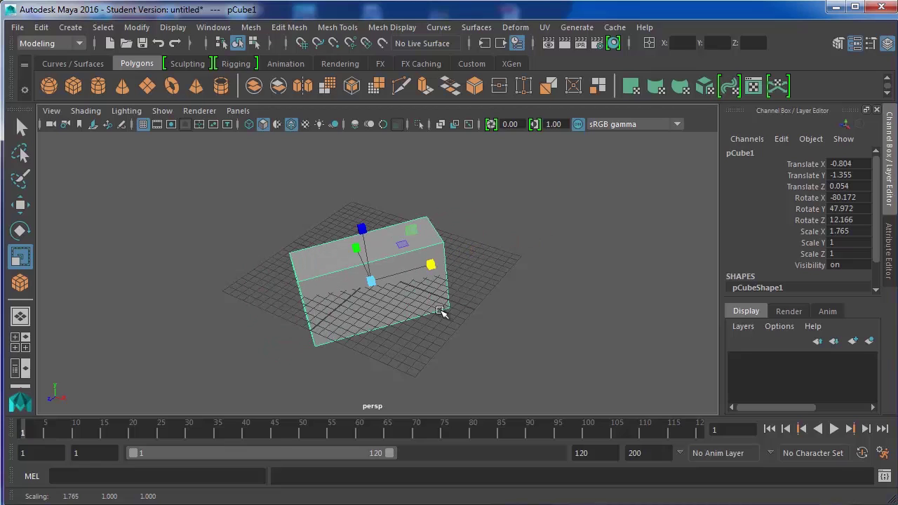
alt+drag(442, 311, 501, 287)
drag(309, 273, 156, 247)
drag(375, 238, 360, 151)
alt+drag(601, 328, 427, 313)
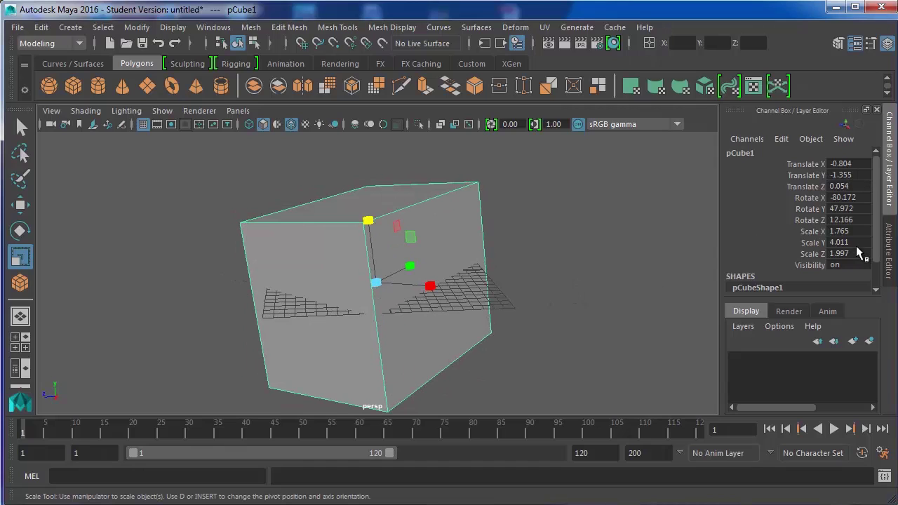
Step: Show the Scale tool's settings, try the World axis orientation and set it back to Object
click(870, 43)
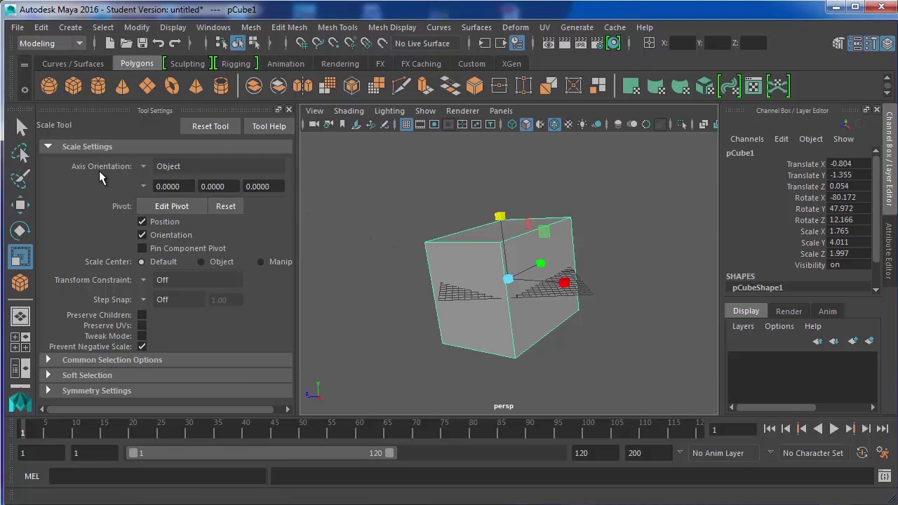
click(149, 163)
click(181, 185)
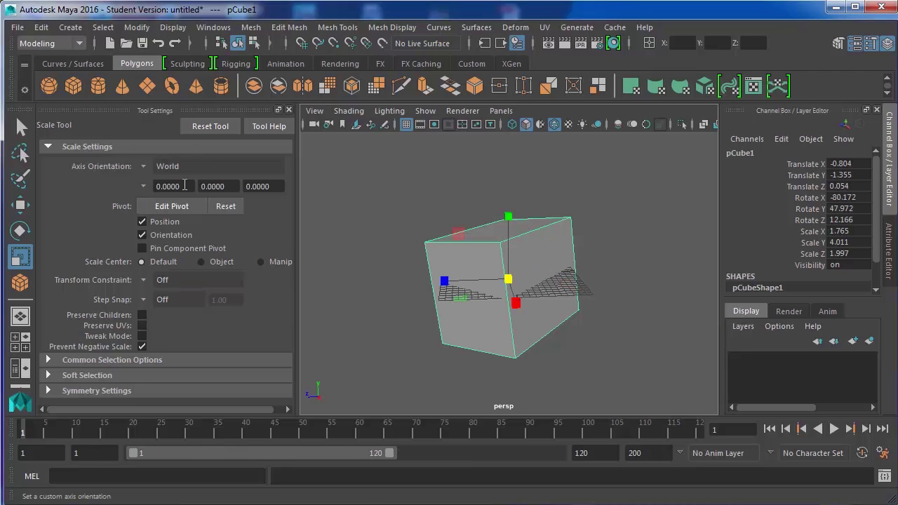
click(149, 166)
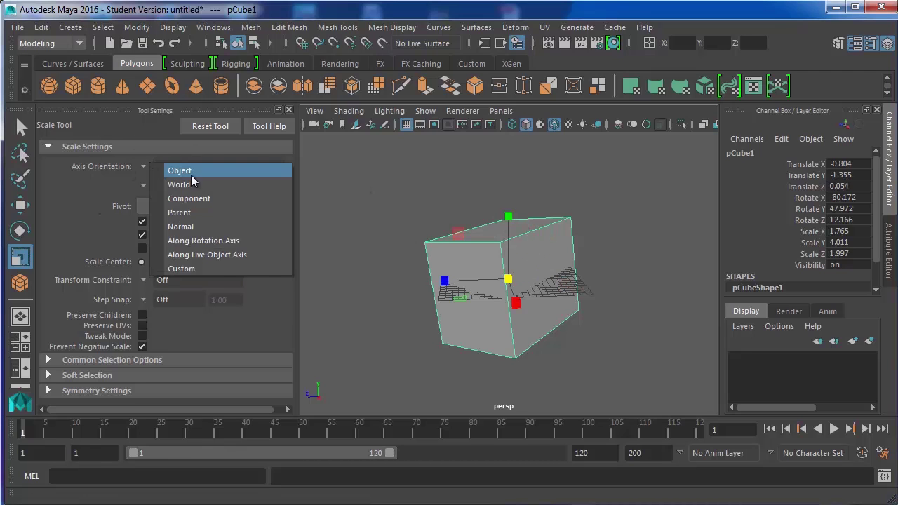
click(188, 173)
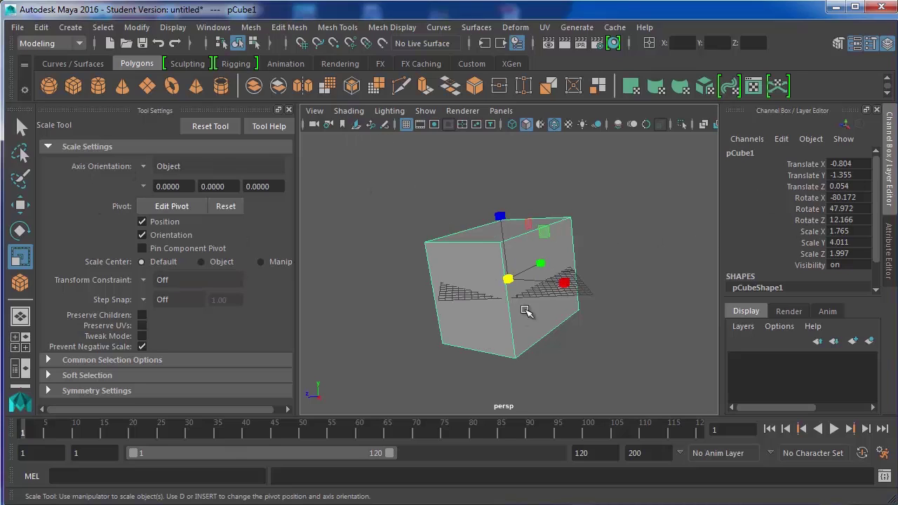
Step: Set the cube's Rotate X, Y and Z to 0 and view it from another angle
scroll(655, 206, up, 2)
click(870, 200)
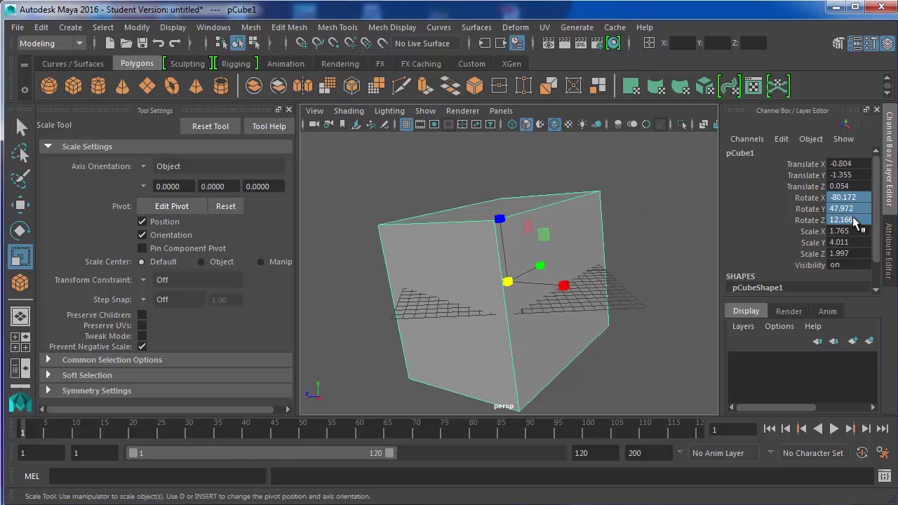
text(0)
key(Return)
alt+drag(565, 256, 676, 262)
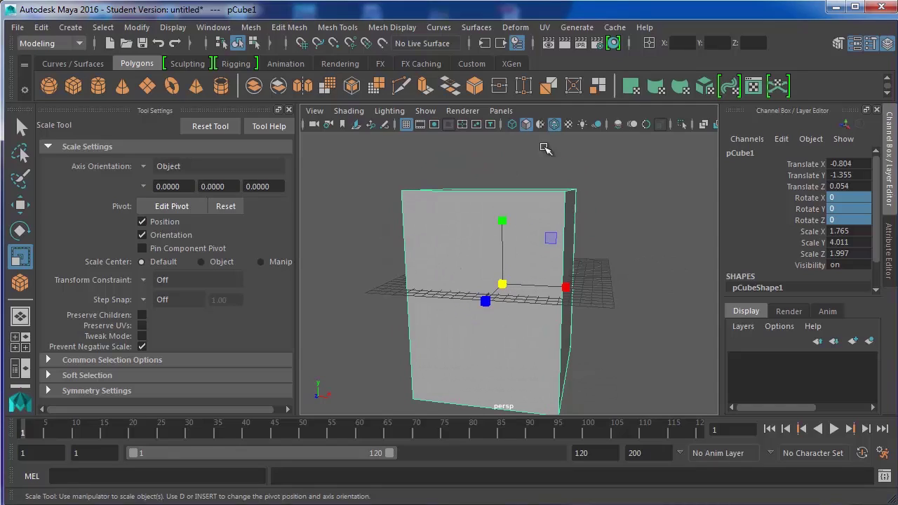
Step: Set the cube's Rotate X, Y and Z to 90 together and view its scale manipulator from another angle
key(1)
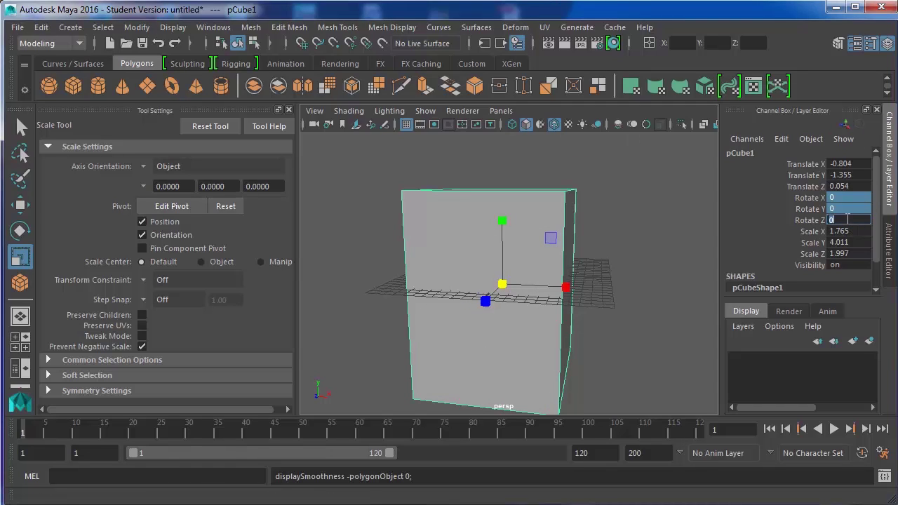
key(Return)
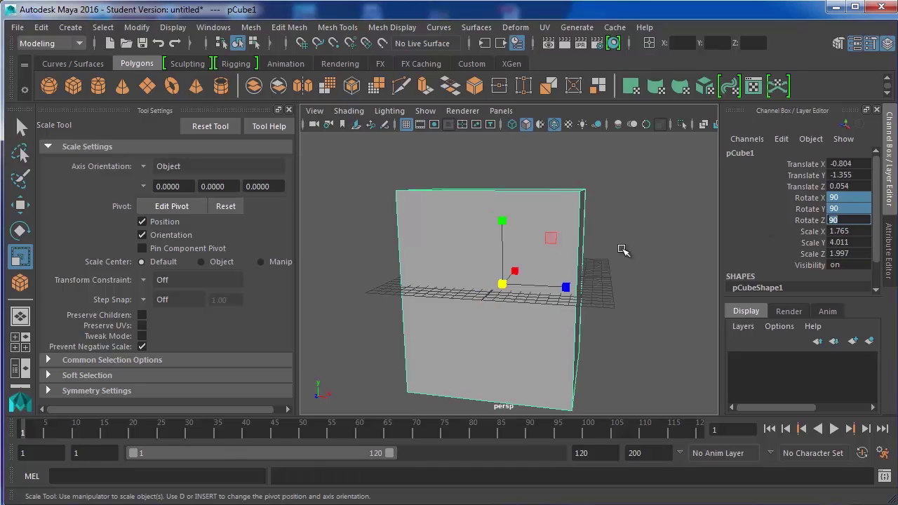
alt+drag(702, 240, 785, 233)
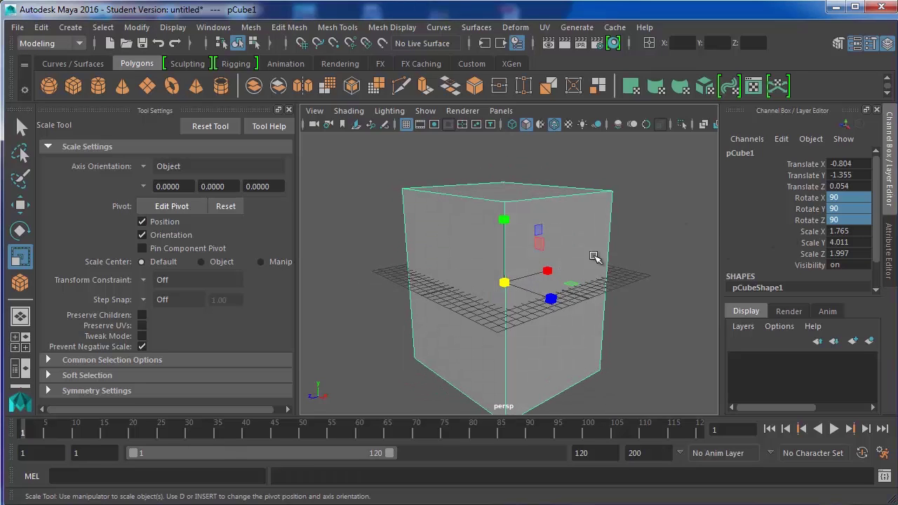
Step: Freely rotate the cube to about X -120.463, Y 59.361, Z -69.659, and close the tool settings with the Scale tool active
key(e)
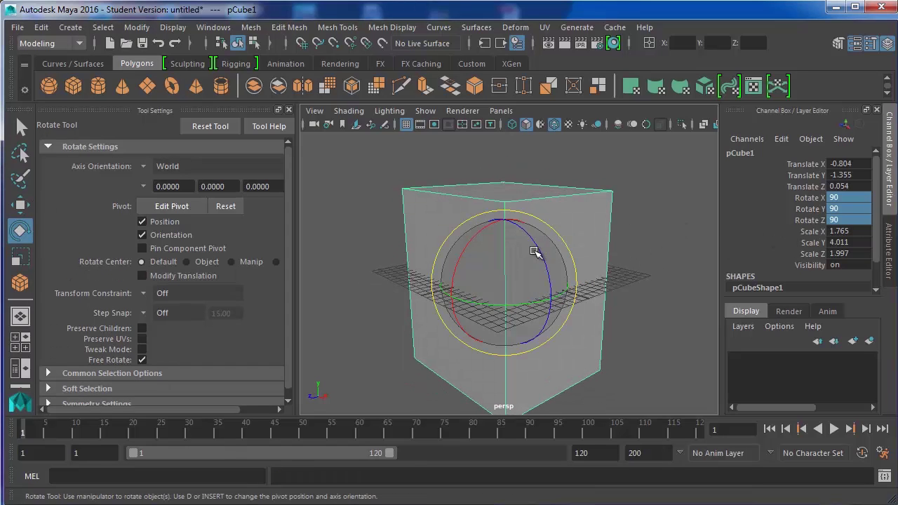
drag(535, 253, 524, 207)
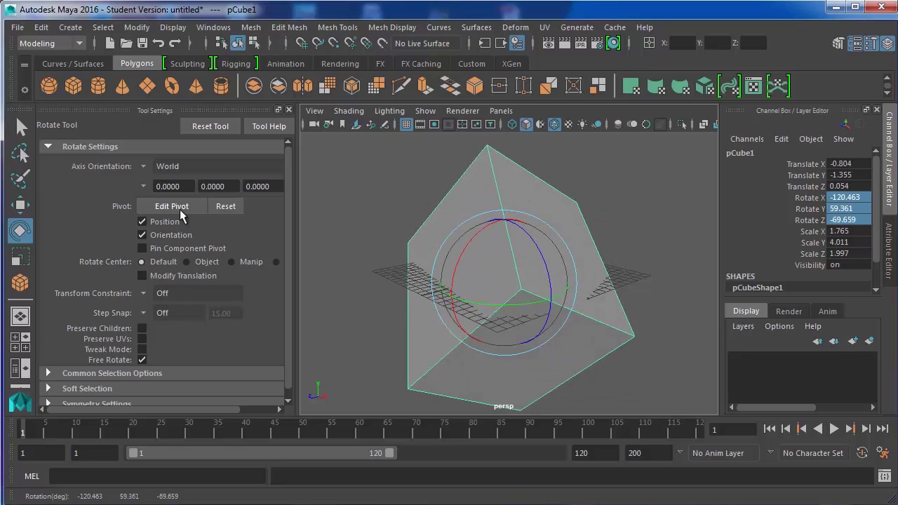
click(17, 257)
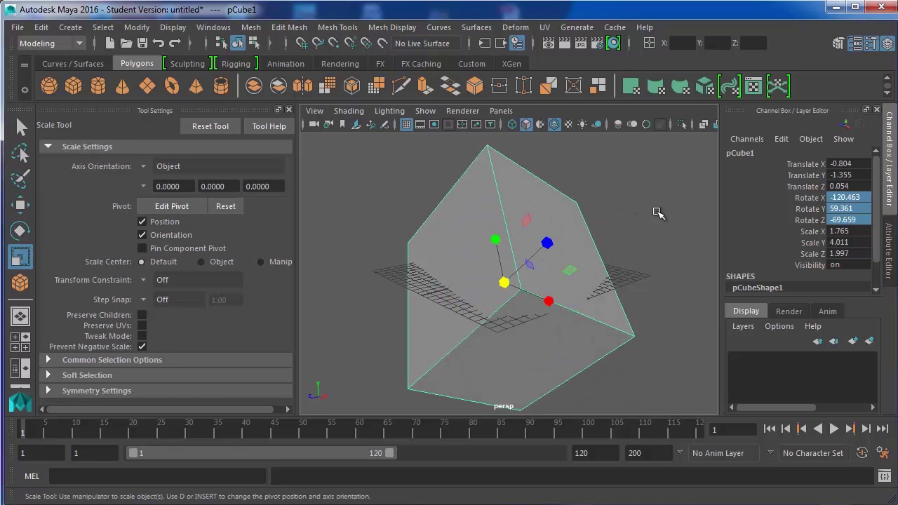
alt+drag(652, 226, 642, 244)
click(288, 110)
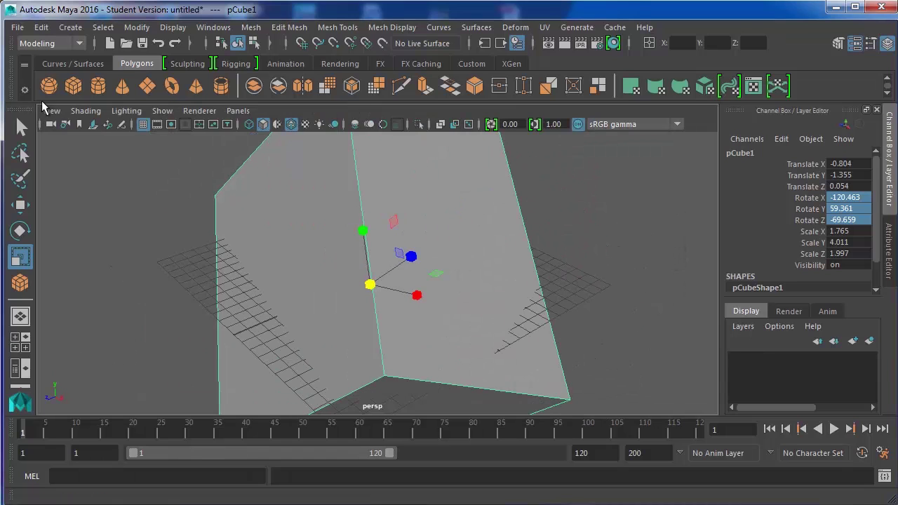
Step: Restore the perspective camera's default view so that the whole rotated cube fits in it
click(51, 110)
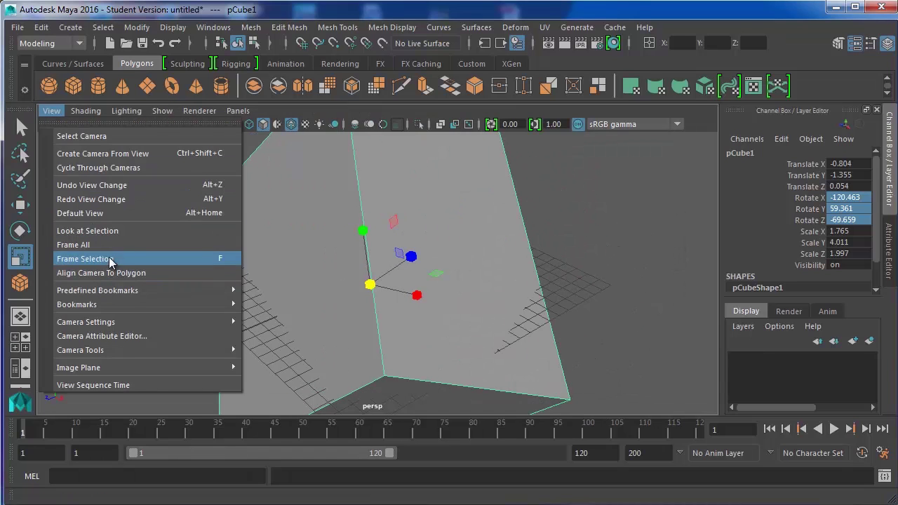
click(128, 213)
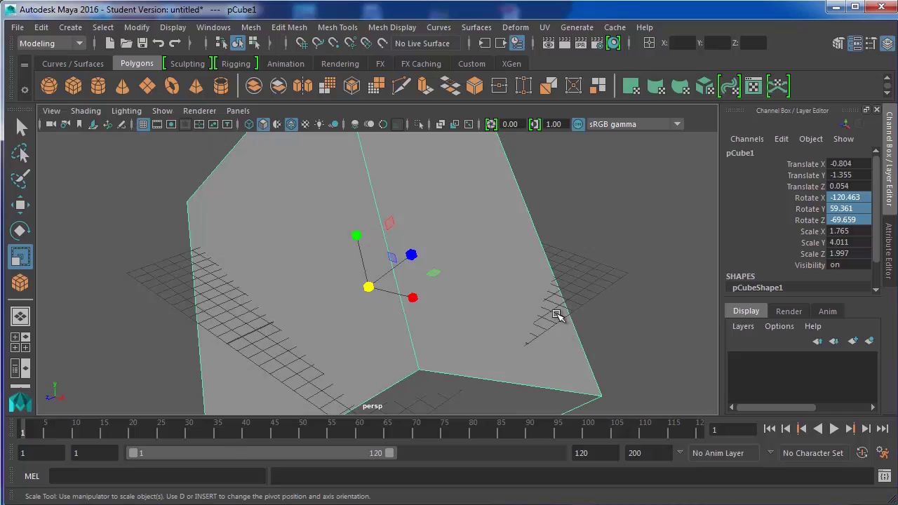
scroll(531, 293, down, 5)
scroll(468, 274, up, 2)
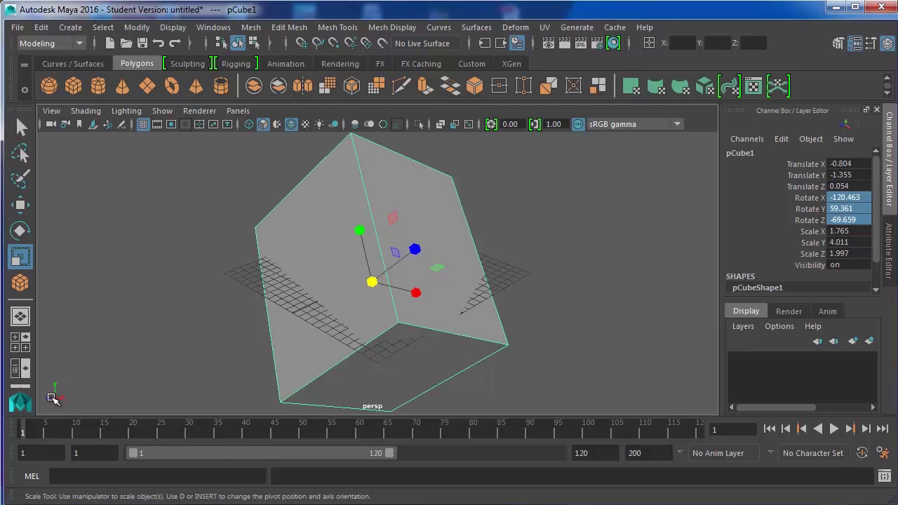
Step: Show the Scale tool's settings, then try scaling the cube along its object Z axis and undo it
click(872, 43)
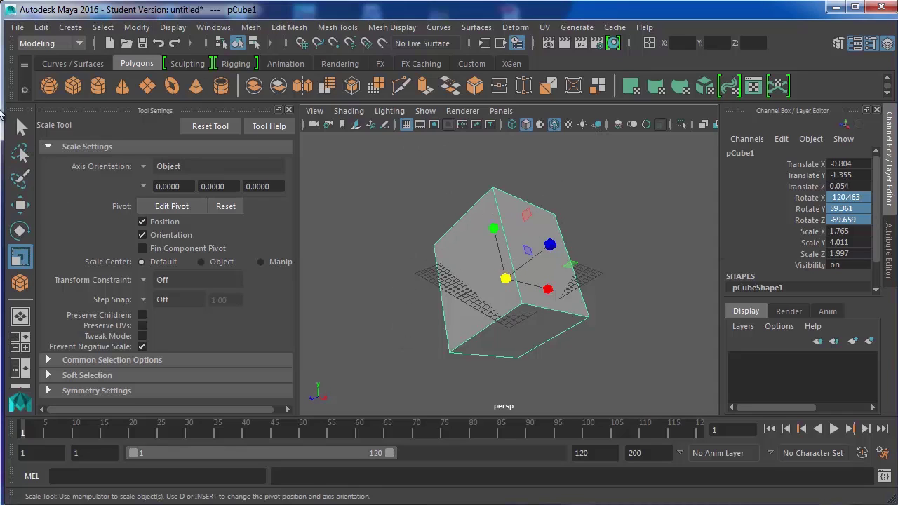
drag(550, 244, 596, 207)
key(ctrl+z)
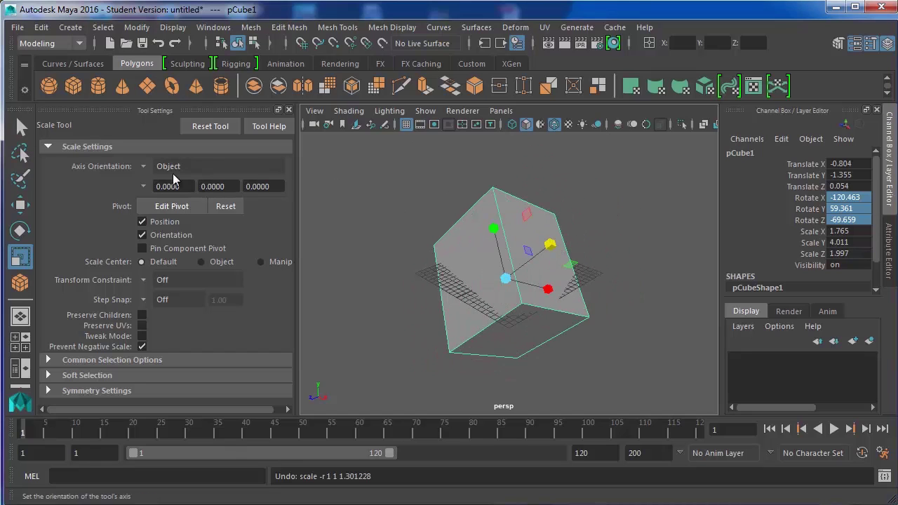
Step: Set the Scale tool's axis orientation to World and try scaling the cube along the world axes and planes
click(143, 167)
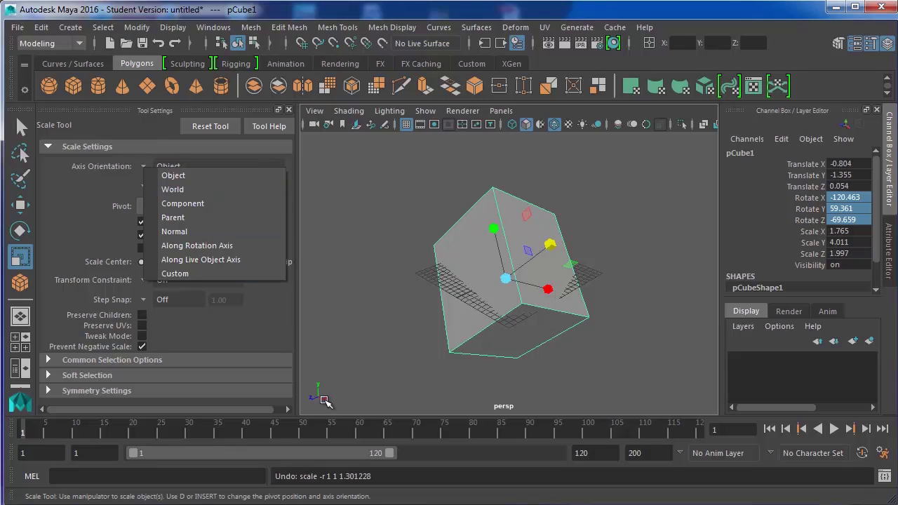
click(174, 191)
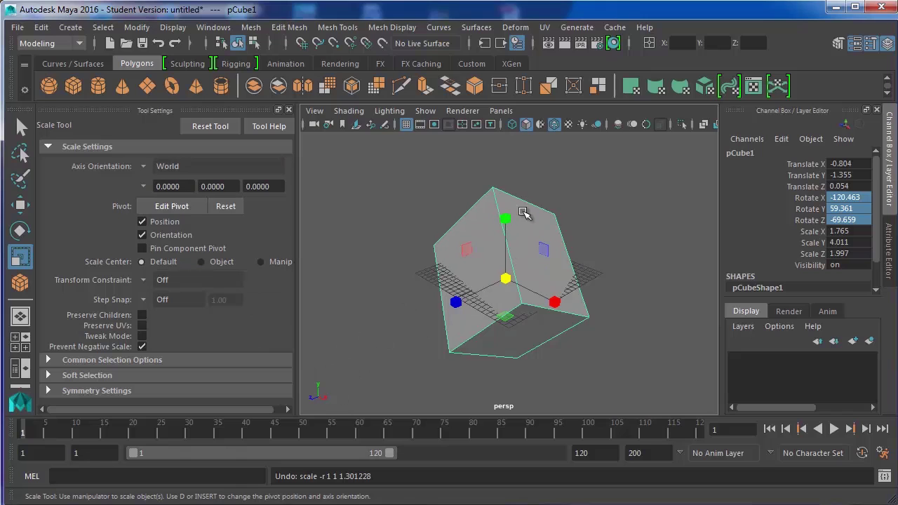
drag(505, 219, 543, 309)
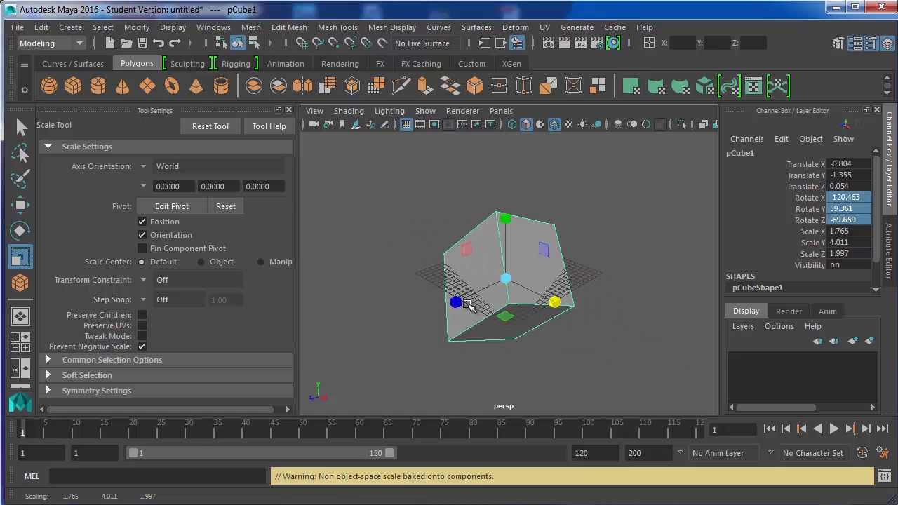
drag(467, 304, 471, 324)
mouse_move(544, 258)
mouse_down()
mouse_move(561, 242)
mouse_move(572, 253)
mouse_move(547, 258)
mouse_up()
drag(466, 251, 531, 315)
Step: Undo the world-axis scaling of the cube, keeping its free rotation of X -120.463, Y 59.361, Z -69.659
key(ctrl+z)
key(ctrl+z)
key(ctrl+z)
key(ctrl+z)
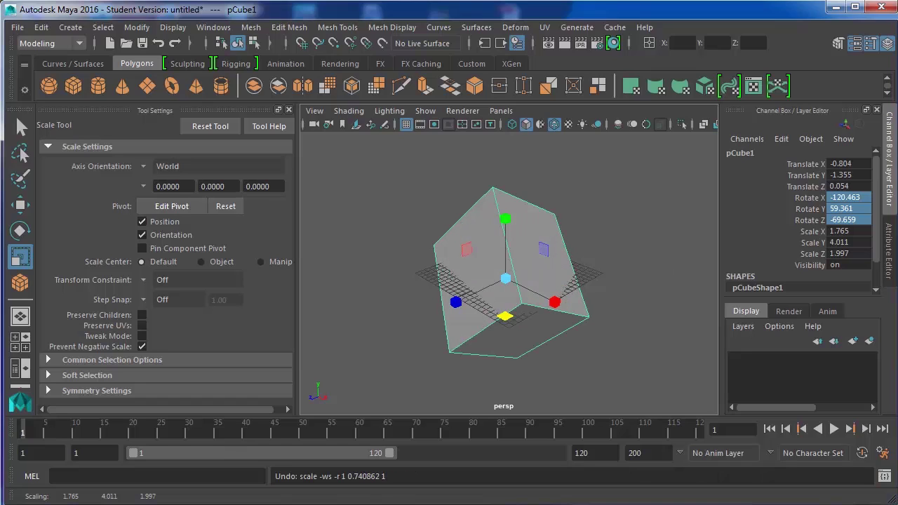
key(ctrl+z)
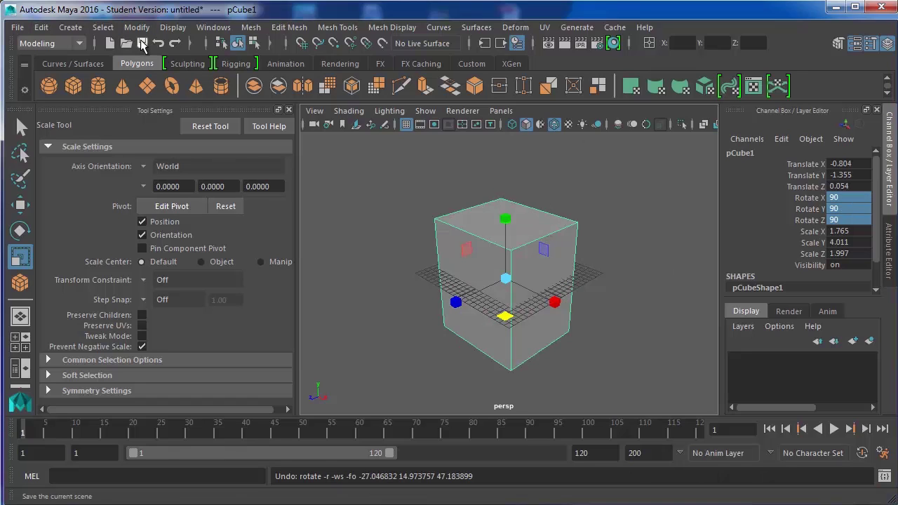
click(175, 43)
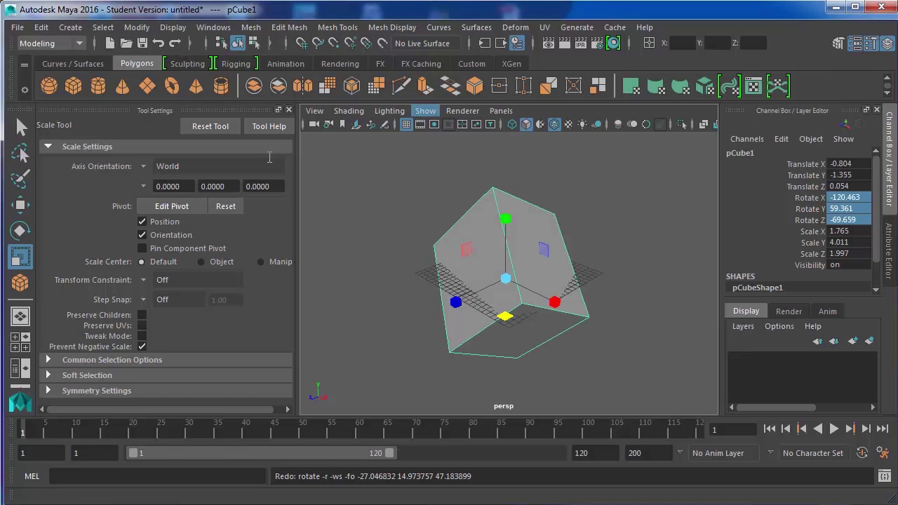
Step: Move the cube along the world axes to about X -5.568, Y -2.487, Z -9.061
click(19, 207)
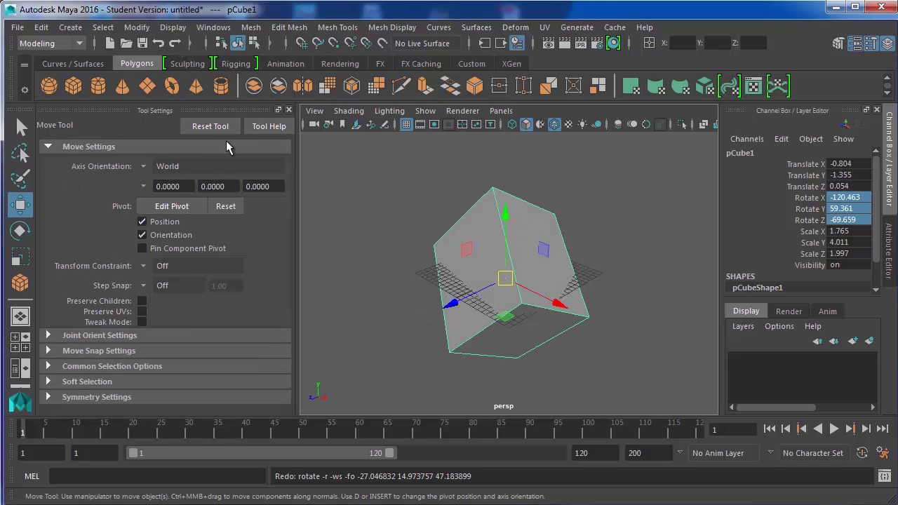
drag(507, 223, 495, 302)
drag(429, 282, 541, 280)
Step: Set the Move tool's axis orientation to Object and move the cube along its own axes to about X -39.2, Y -25.225, Z -33.457
click(165, 167)
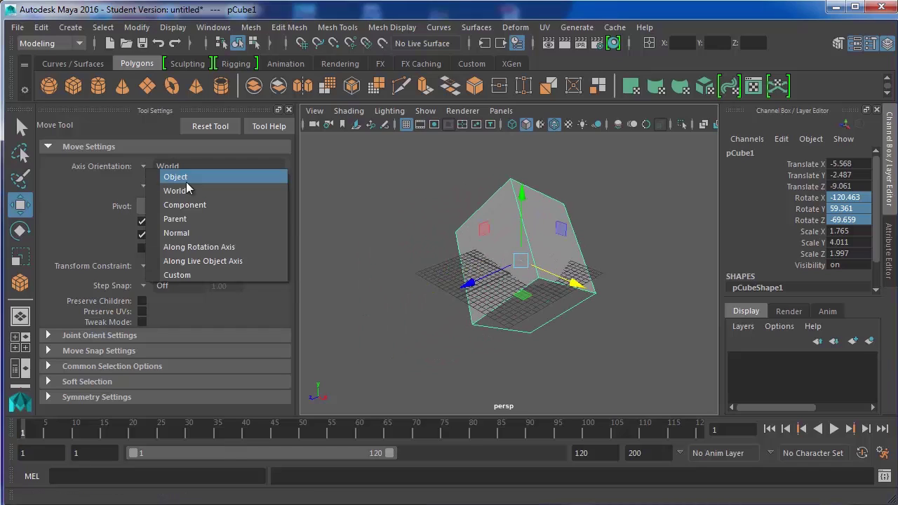
click(177, 177)
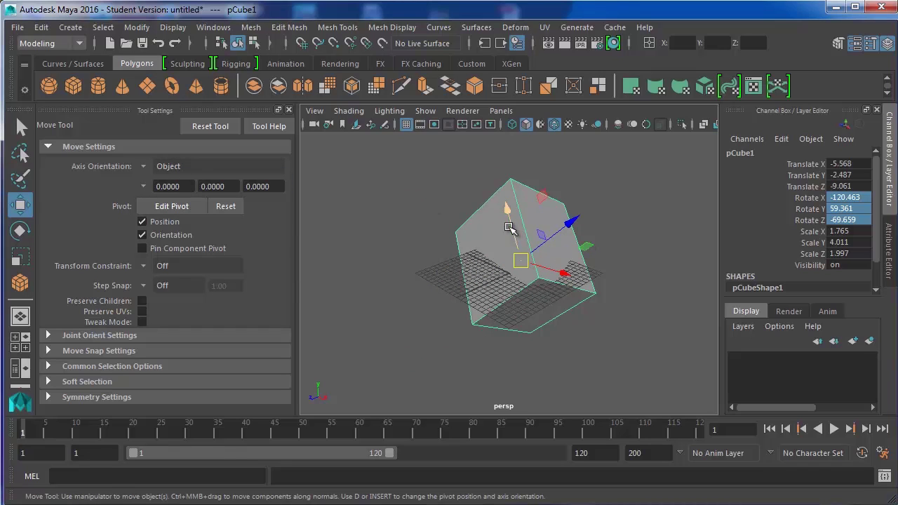
drag(513, 223, 529, 299)
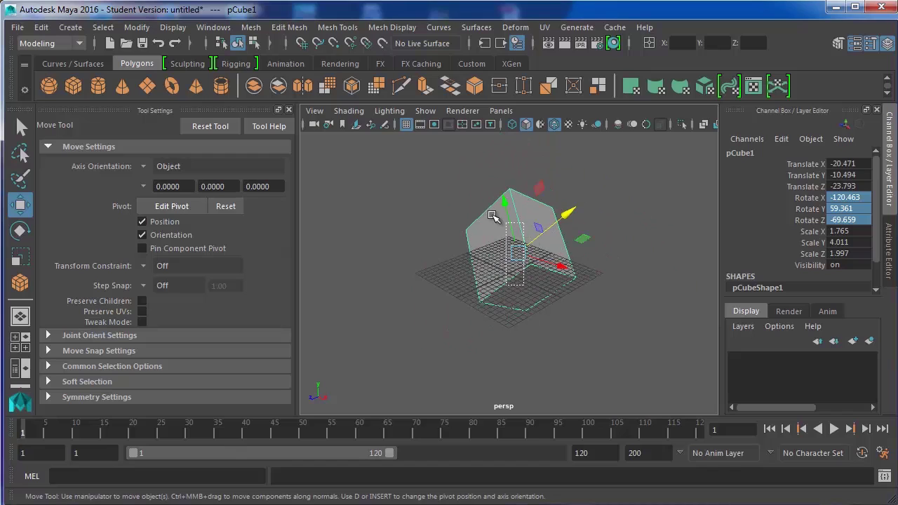
click(514, 226)
click(513, 225)
drag(510, 223, 568, 220)
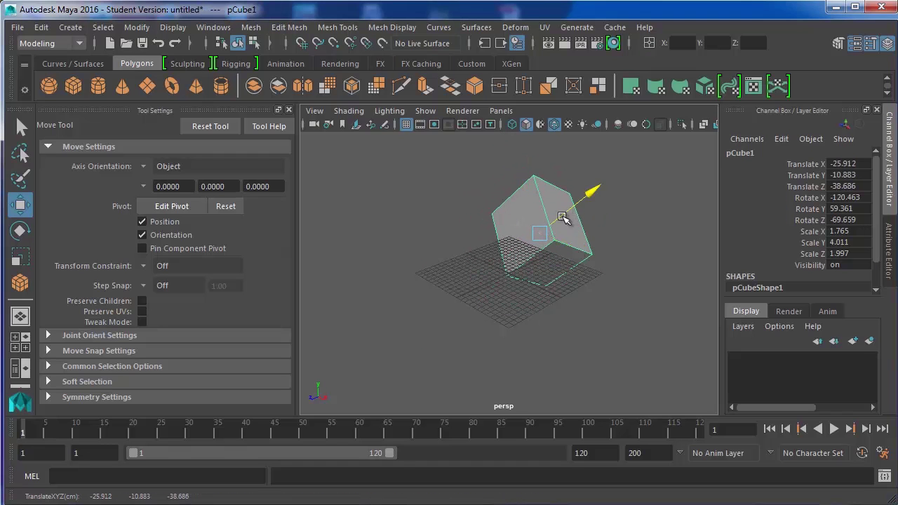
drag(591, 191, 544, 230)
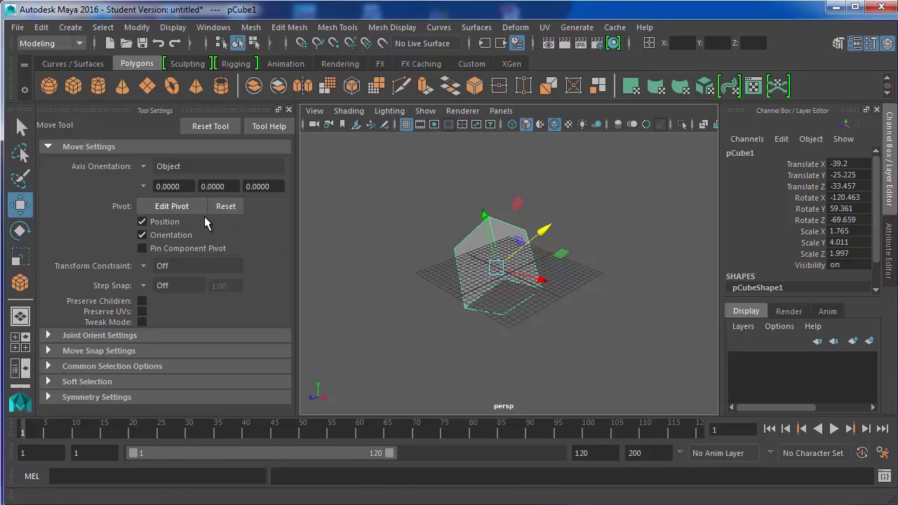
Step: Switch the Move tool's axis orientation to World and back to Object to compare the manipulator directions
click(143, 169)
click(179, 184)
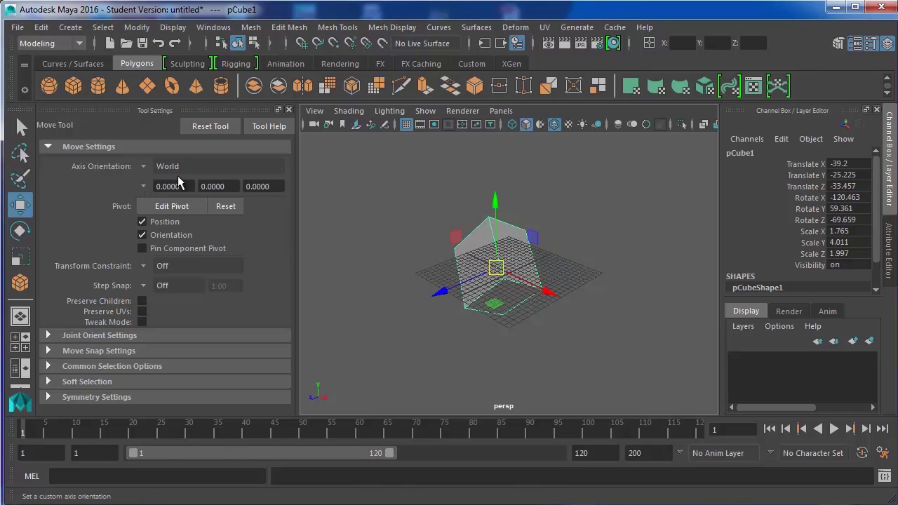
click(151, 165)
click(169, 174)
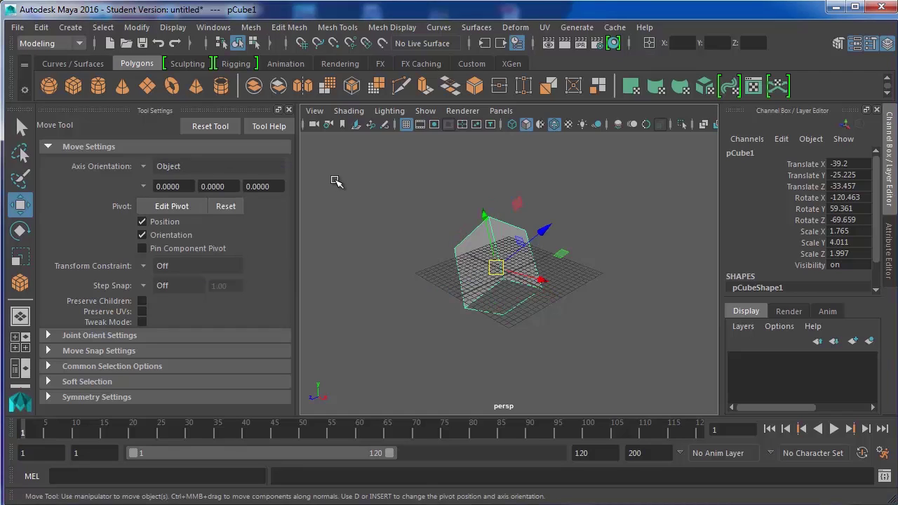
Step: Examine the cube and its object-aligned move manipulator from other angles, with the grid in view
click(230, 207)
click(231, 207)
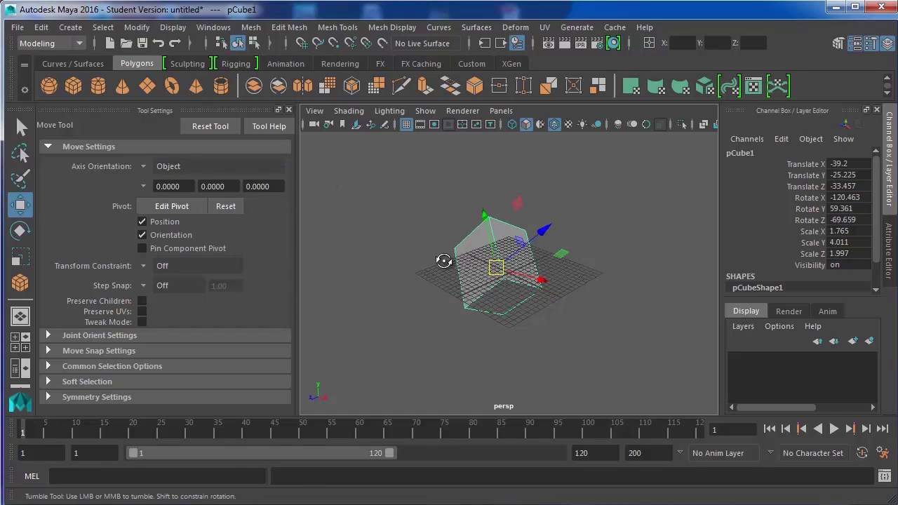
key(ctrl+z)
key(ctrl+z)
key(ctrl+z)
key(f)
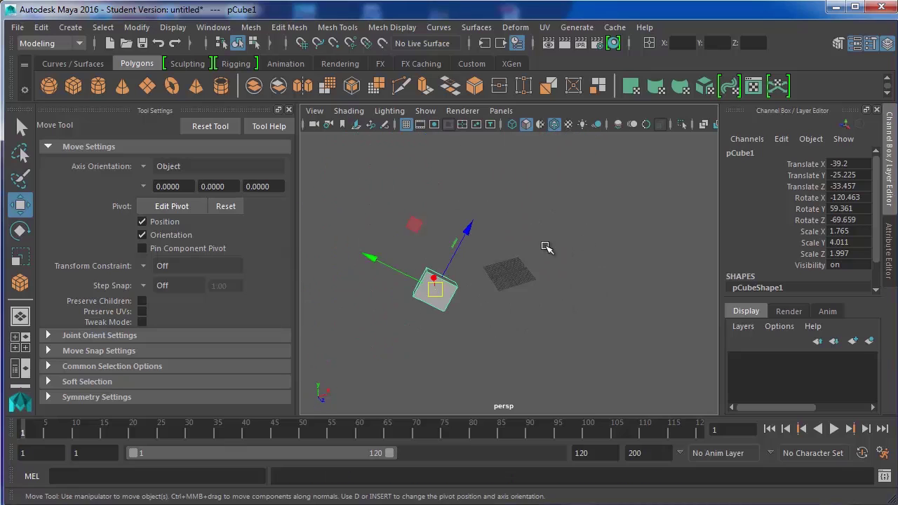
alt+drag(522, 282, 344, 252)
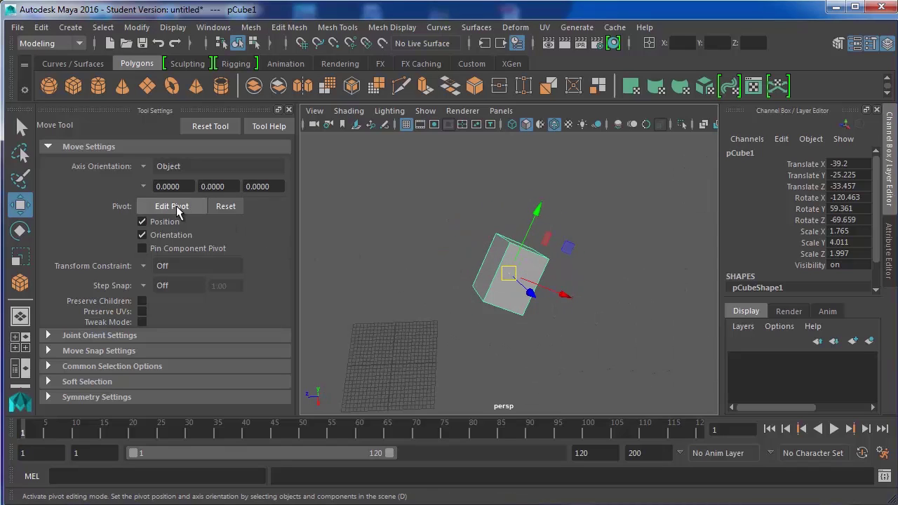
scroll(469, 263, down, 2)
scroll(471, 257, up, 1)
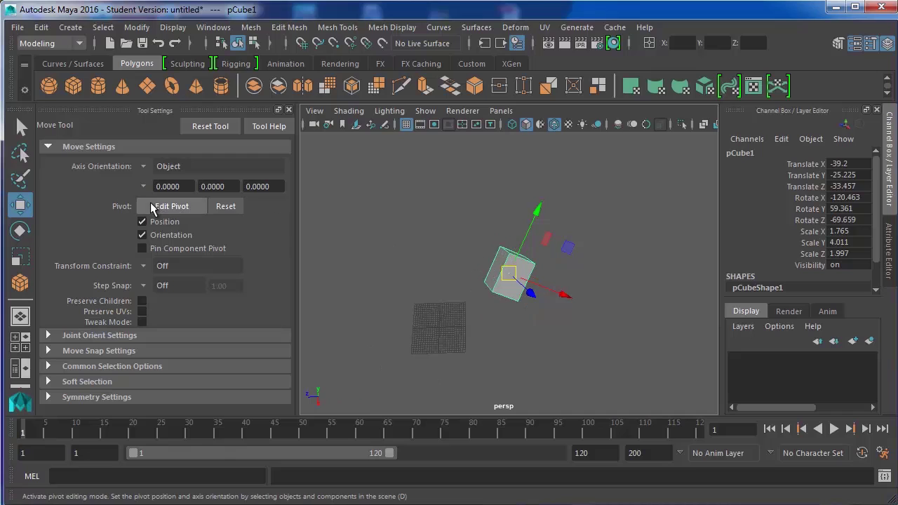
Step: Move the cube's pivot outside the cube, then move the cube with it to about X -64.831, Y -7.076, Z -48.813
click(173, 206)
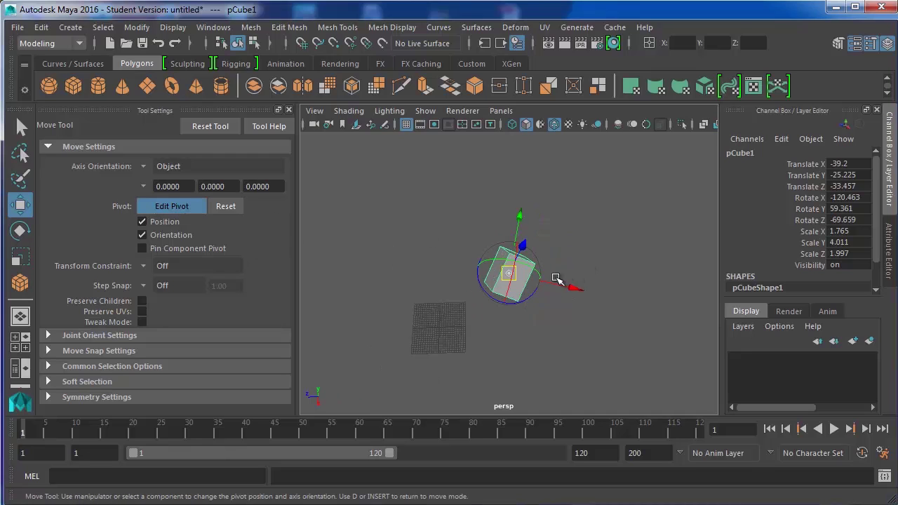
alt+drag(556, 279, 473, 290)
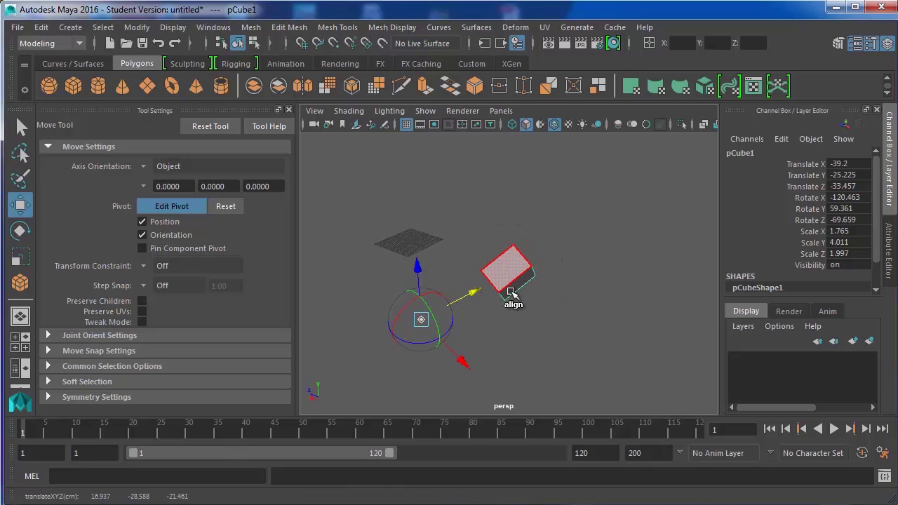
drag(457, 359, 436, 261)
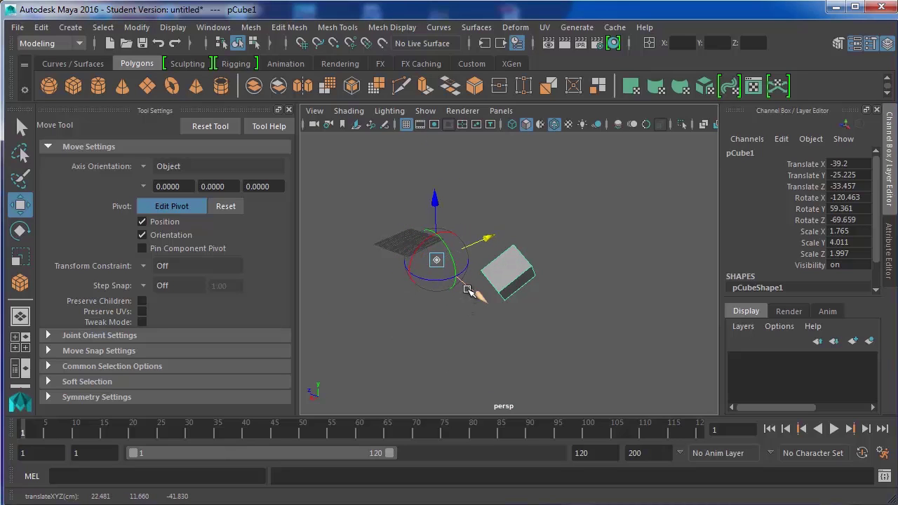
alt+drag(469, 289, 413, 212)
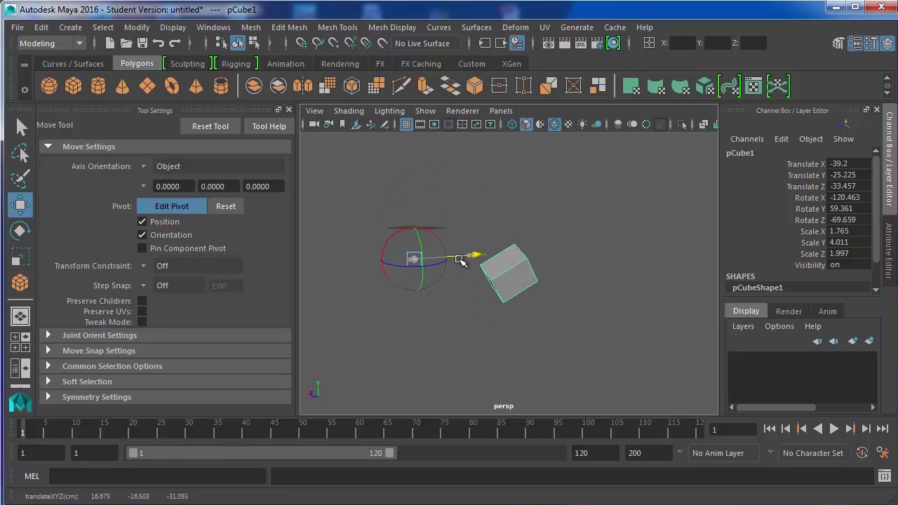
drag(447, 268, 475, 267)
key(d)
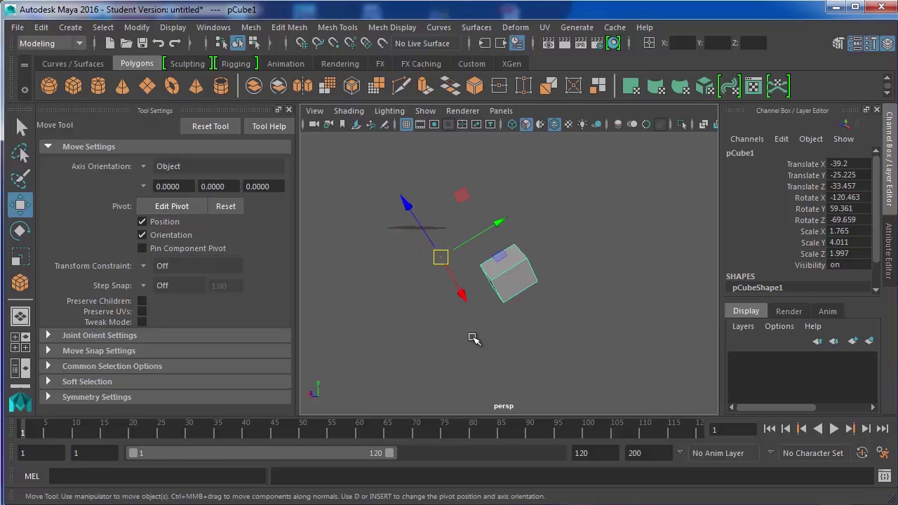
alt+drag(474, 339, 565, 204)
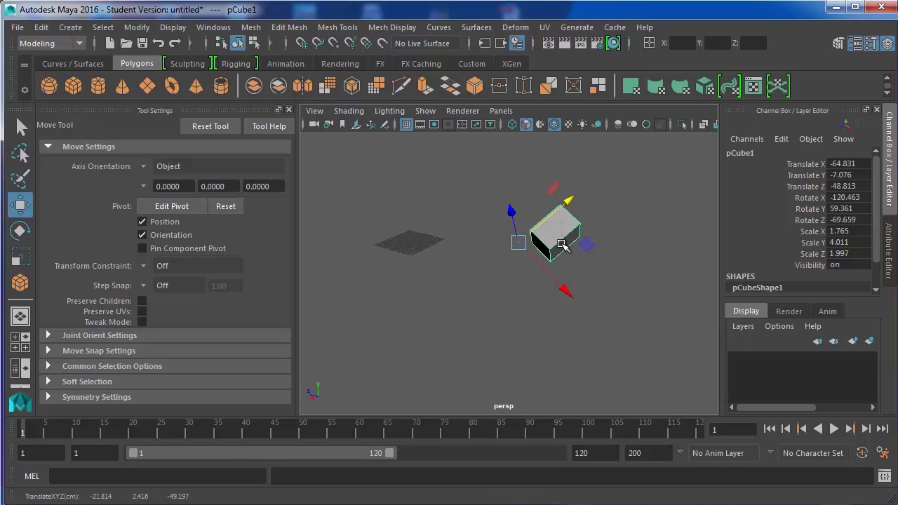
Step: Place the pivot back on the cube's face and move the cube to about X -18.193, Y -22.098, Z 28.501
key(d)
drag(566, 245, 559, 228)
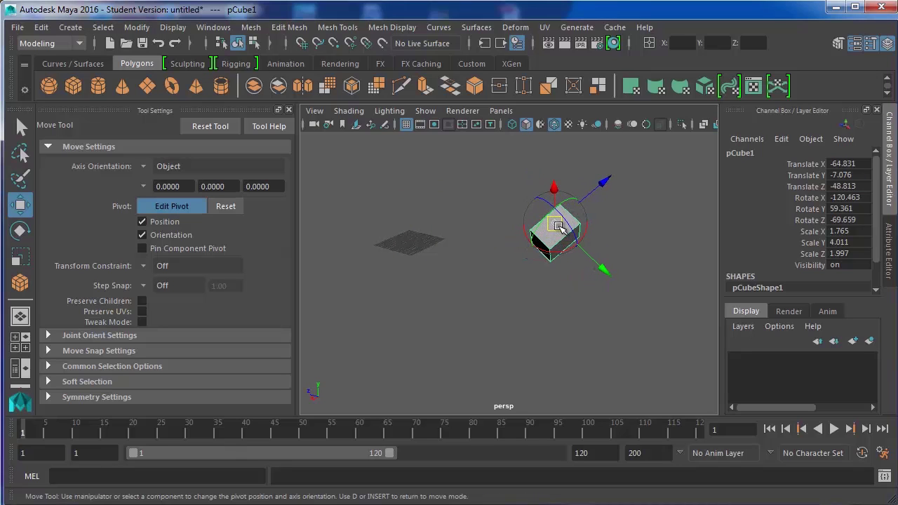
key(d)
click(446, 275)
click(563, 234)
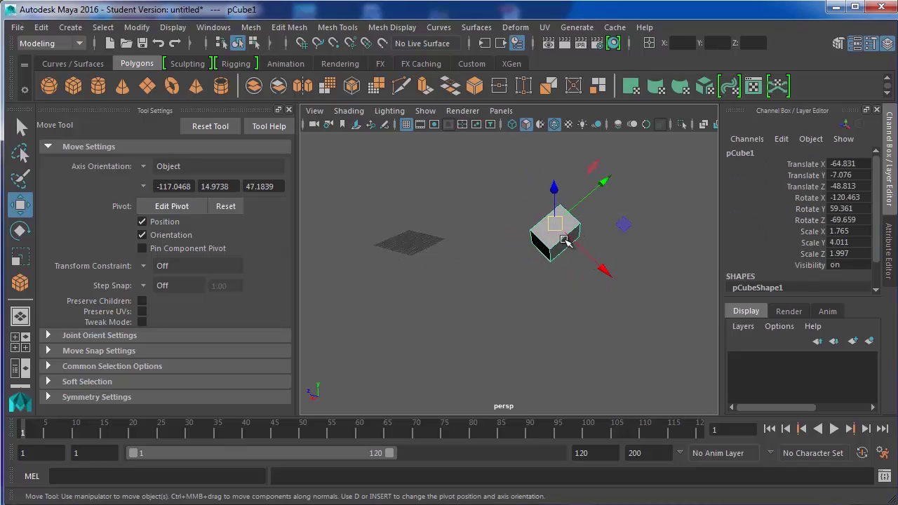
drag(596, 259, 437, 241)
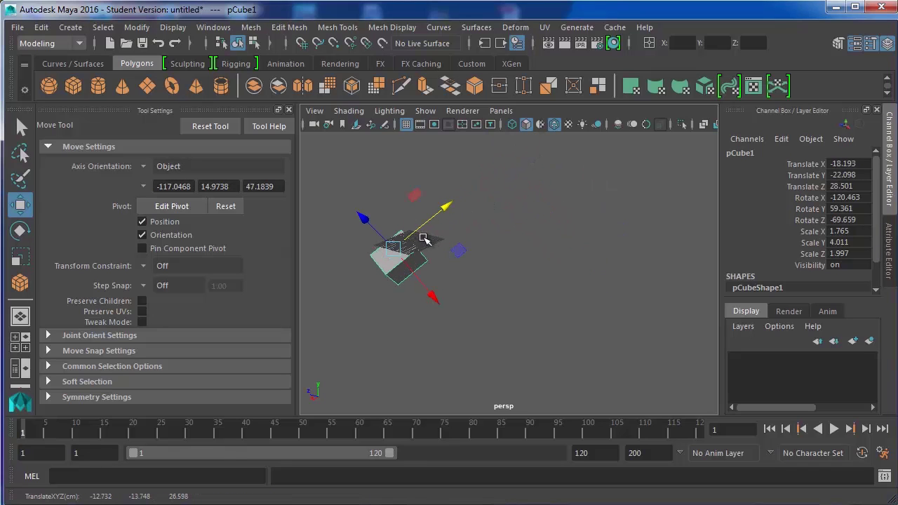
Step: Delete the cube and, in the default view, draw a polygon sphere near the grid's centre at about X -0.306, Z 0.188
click(424, 239)
click(49, 85)
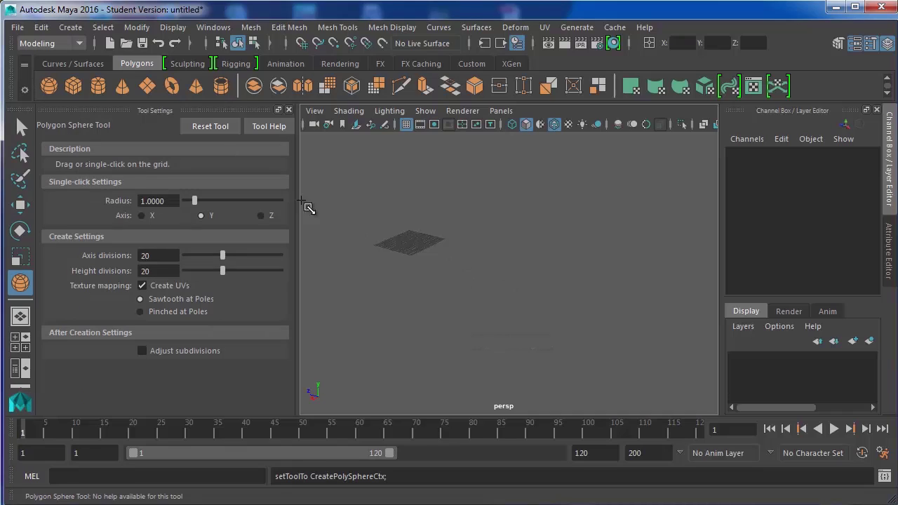
click(313, 111)
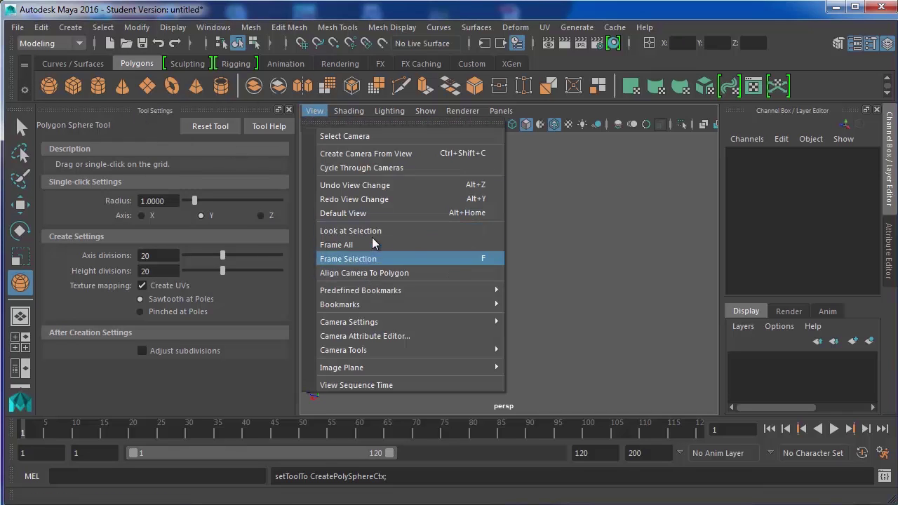
click(383, 215)
drag(506, 274, 531, 290)
Step: Rotate the sphere about the Y axis to about 7.838 degrees around its own centre
click(20, 204)
click(21, 231)
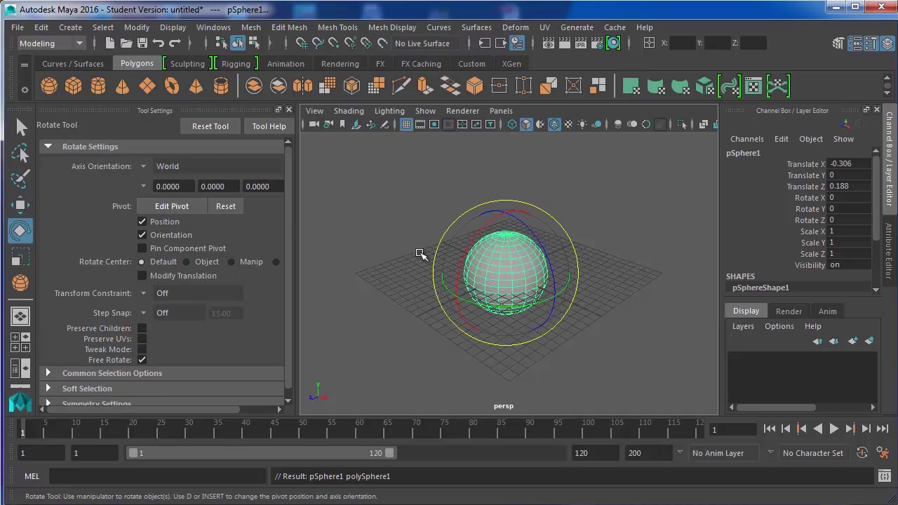
mouse_move(493, 311)
mouse_down()
mouse_move(597, 291)
mouse_move(457, 295)
mouse_move(516, 305)
mouse_move(495, 302)
mouse_up()
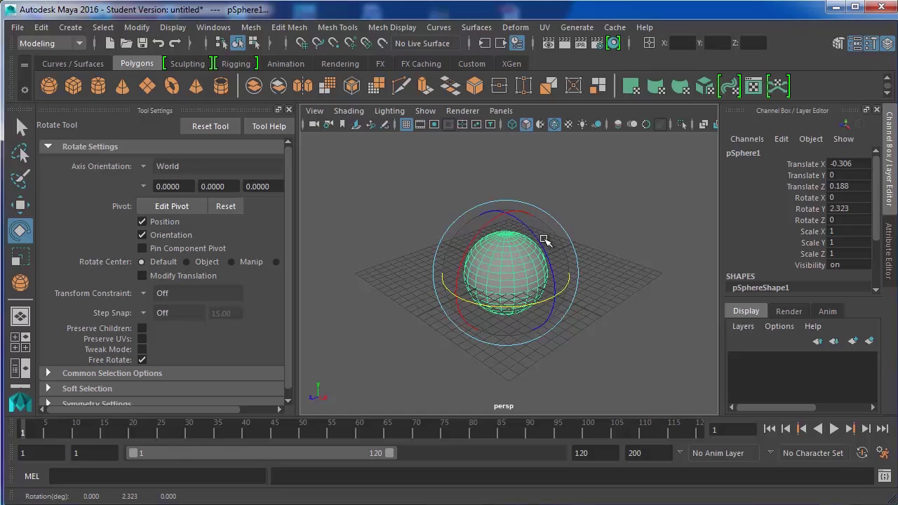
click(620, 220)
click(540, 254)
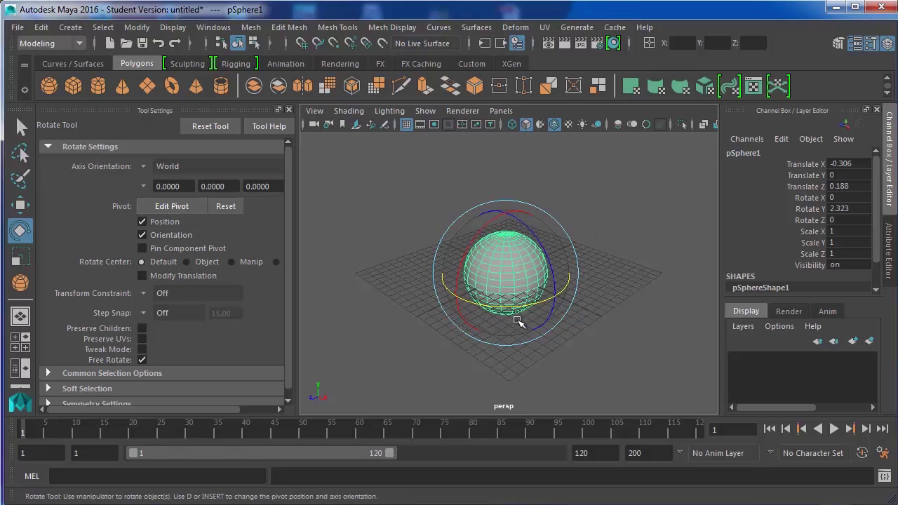
drag(505, 307, 587, 278)
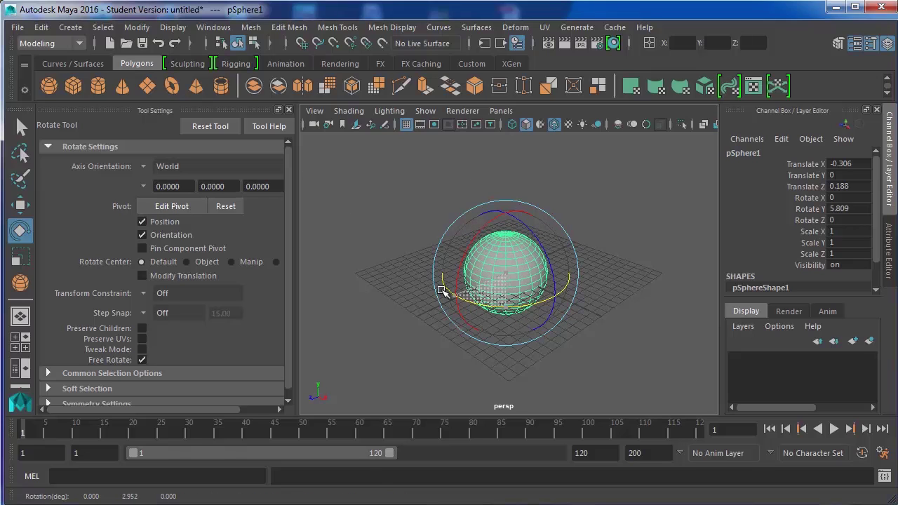
drag(442, 291, 517, 300)
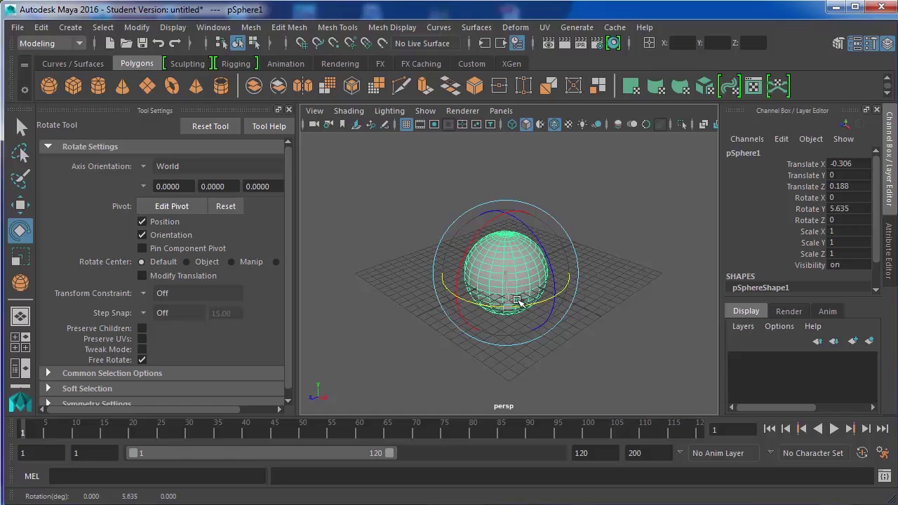
drag(460, 285, 512, 304)
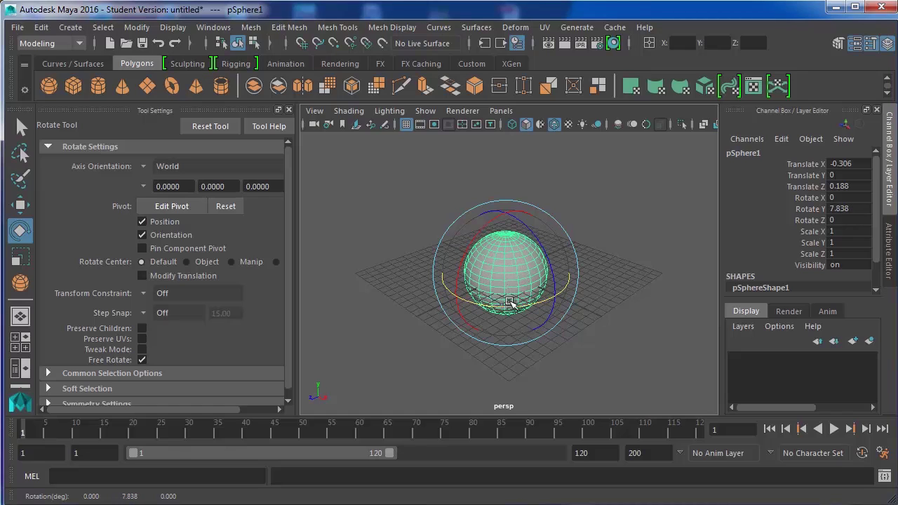
Step: Move the sphere's pivot outside it along the X axis to about X 14.370, then leave pivot editing and reselect the sphere
click(171, 206)
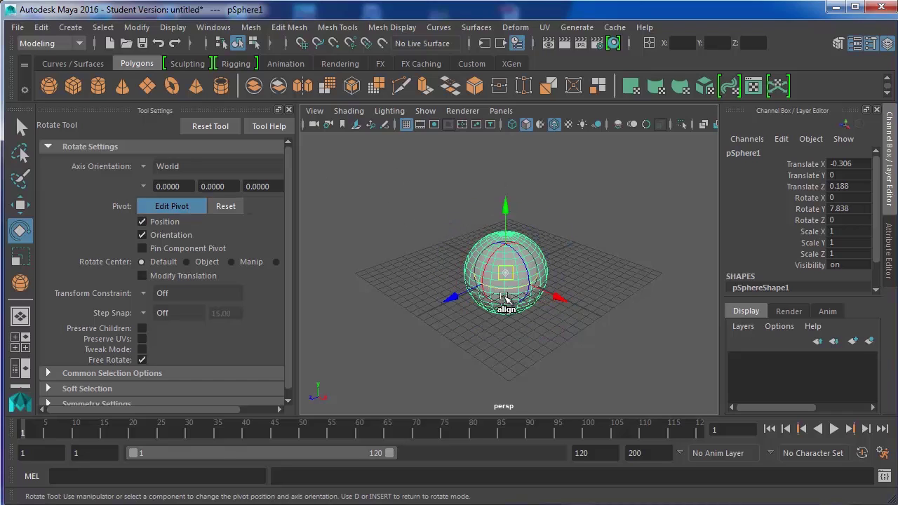
drag(551, 295, 683, 366)
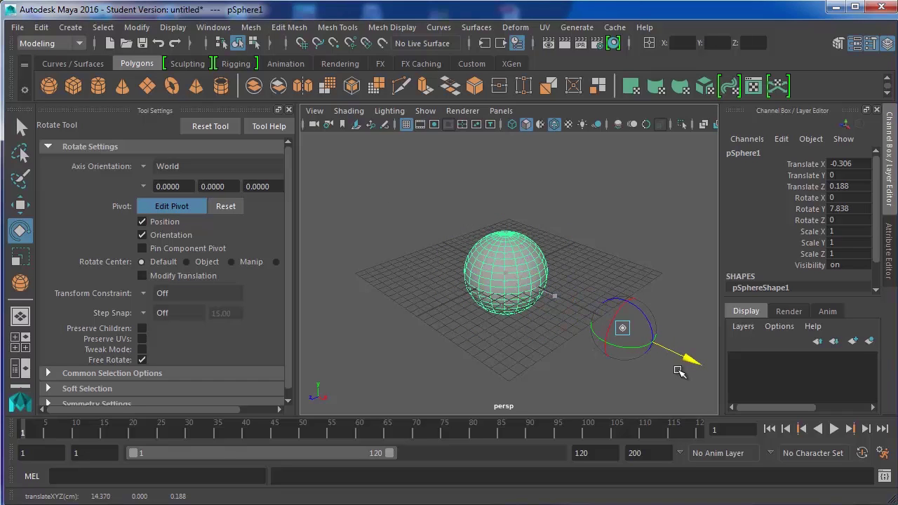
click(194, 207)
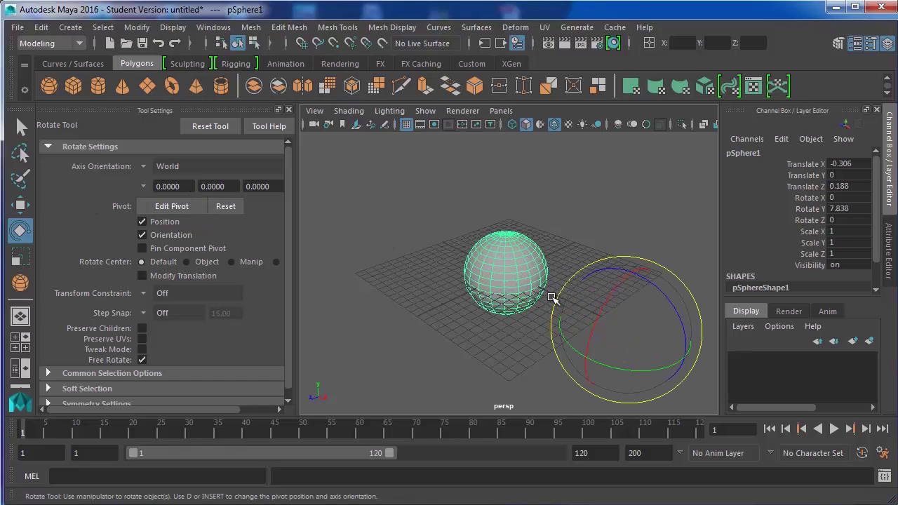
click(488, 195)
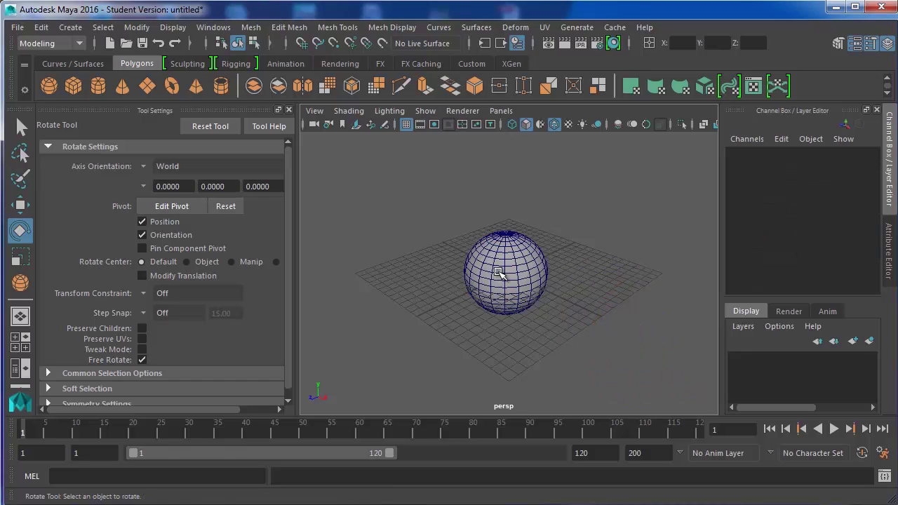
click(501, 277)
Step: Shrink the rotate manipulator around the offset pivot and enlarge it again
alt+drag(587, 323, 580, 313)
scroll(580, 314, down, 5)
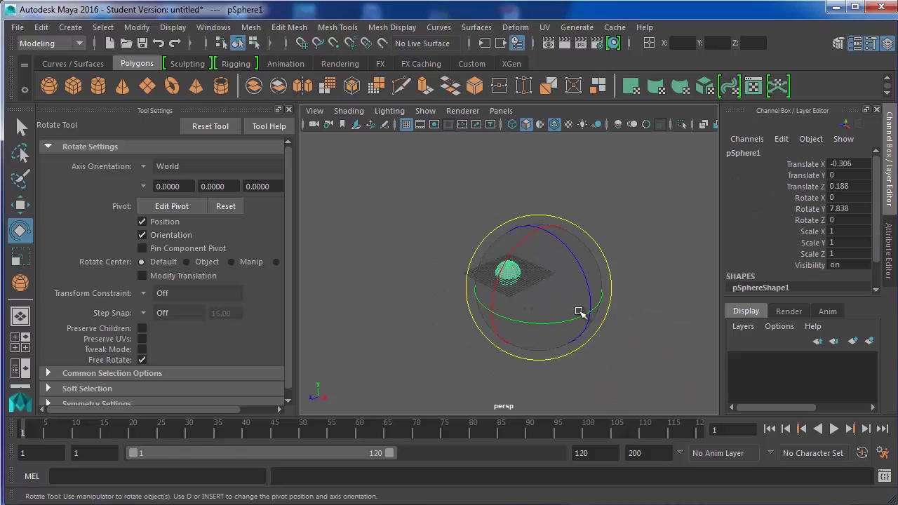
scroll(580, 313, up, 5)
scroll(594, 325, down, 3)
key(minus)
key(minus)
key(minus)
key(minus)
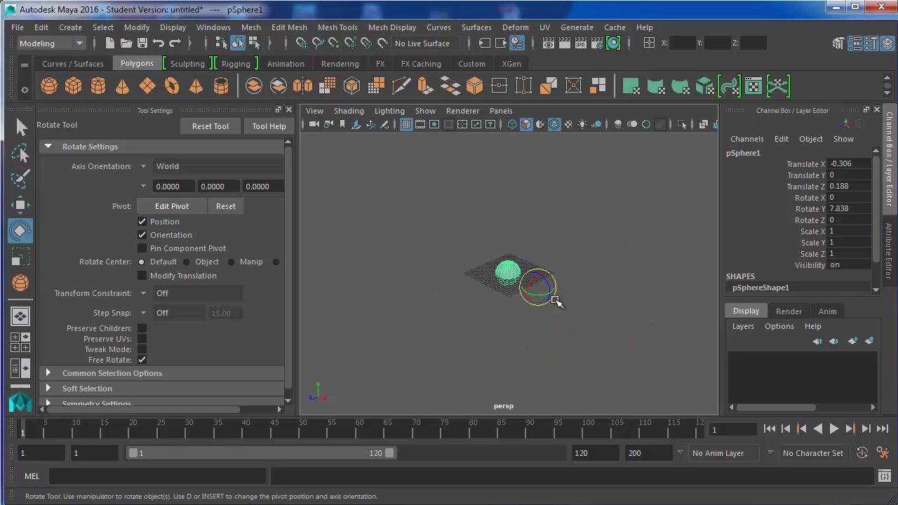
key(equal)
key(equal)
key(equal)
key(equal)
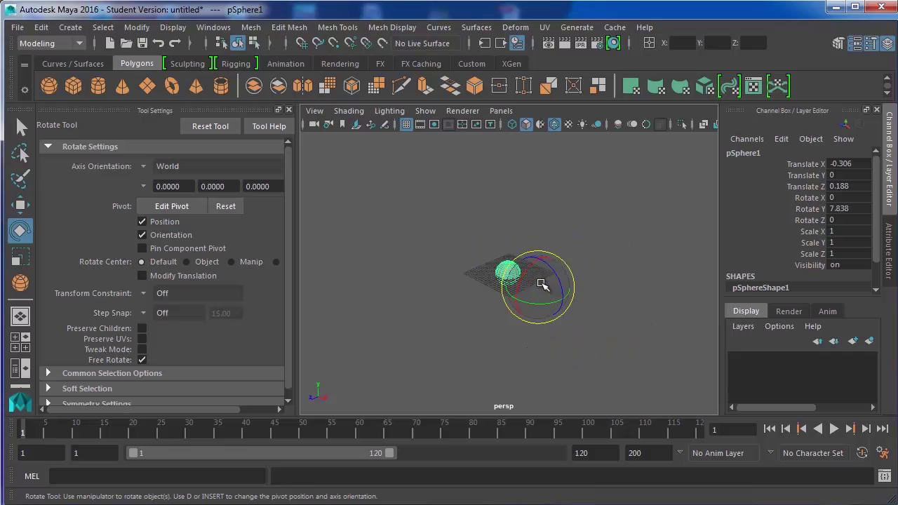
scroll(539, 263, up, 5)
Step: Switch to the four-view layout, hide the tool settings and fit the sphere and its offset pivot in the top and perspective views
key(space)
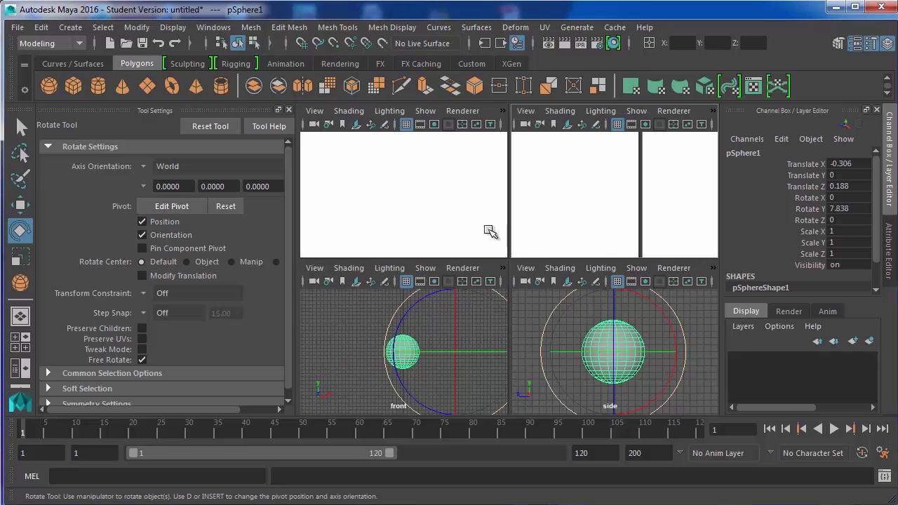
click(289, 111)
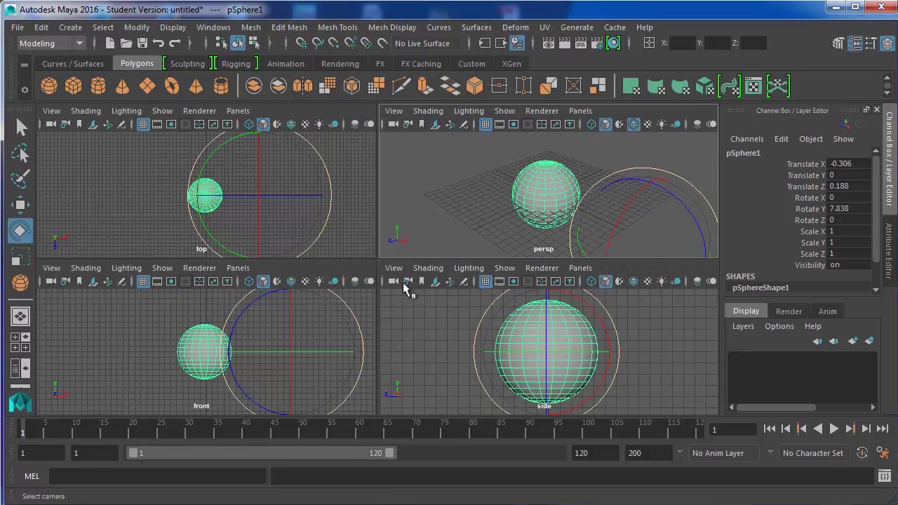
scroll(247, 340, down, 2)
scroll(551, 190, down, 3)
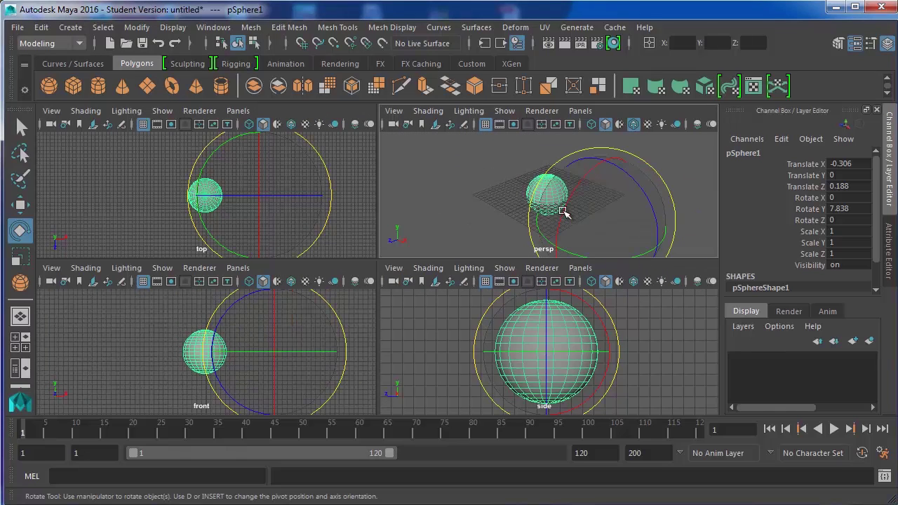
click(255, 202)
scroll(255, 202, down, 1)
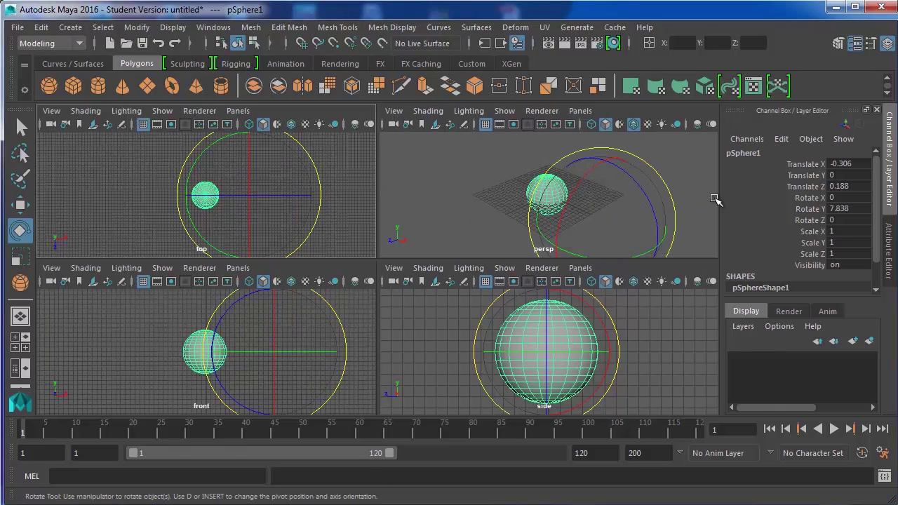
scroll(425, 184, up, 3)
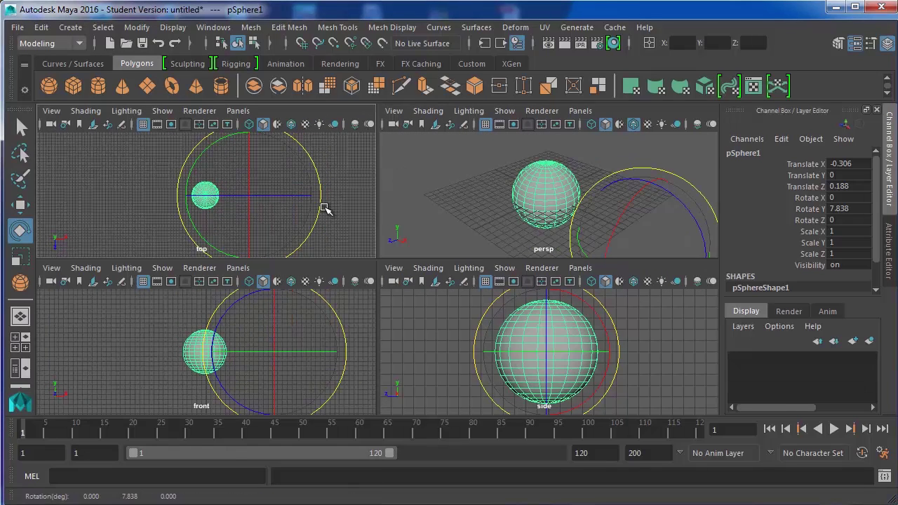
scroll(321, 206, up, 3)
scroll(584, 213, down, 3)
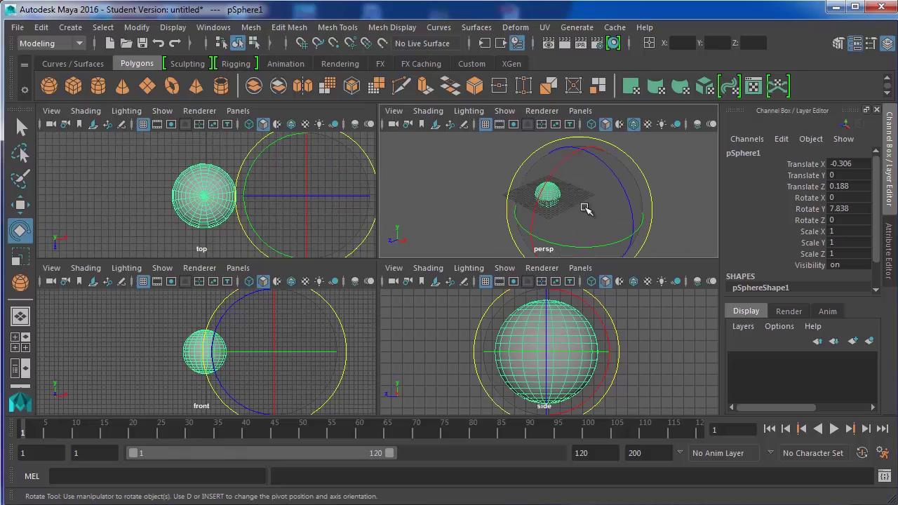
Step: Rotate the sphere around the offset pivot to about 48.369 degrees in Y, with the manipulator reduced in size
drag(567, 245, 291, 214)
scroll(291, 215, down, 1)
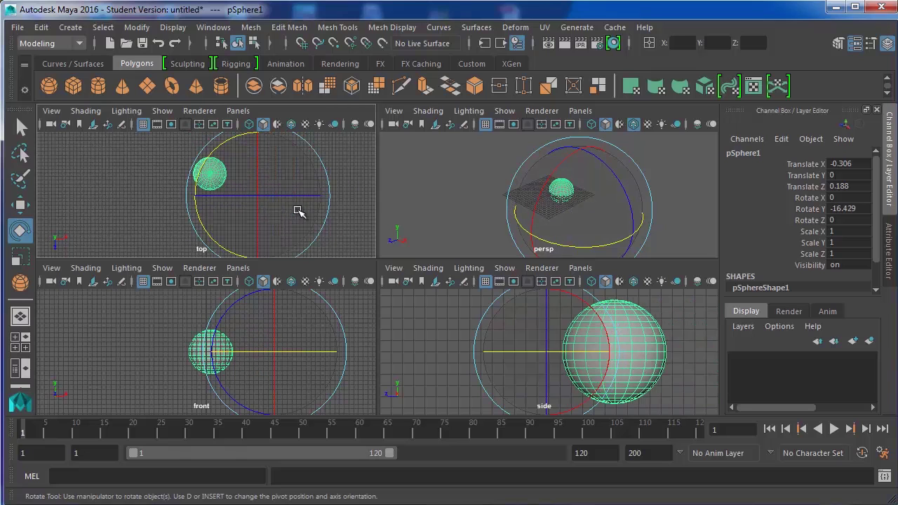
key(minus)
key(minus)
key(minus)
key(minus)
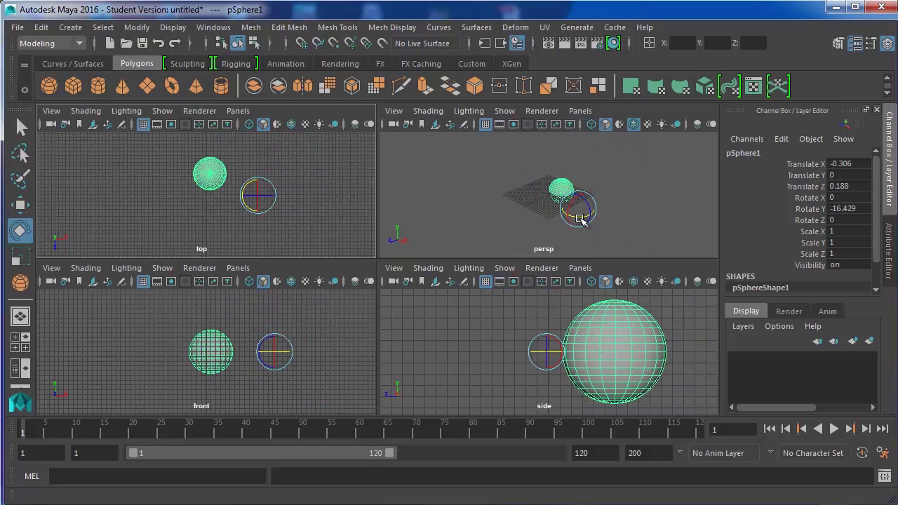
drag(579, 219, 237, 194)
Step: Try to scale the sphere uniformly from the offset pivot, then undo the scaling
key(r)
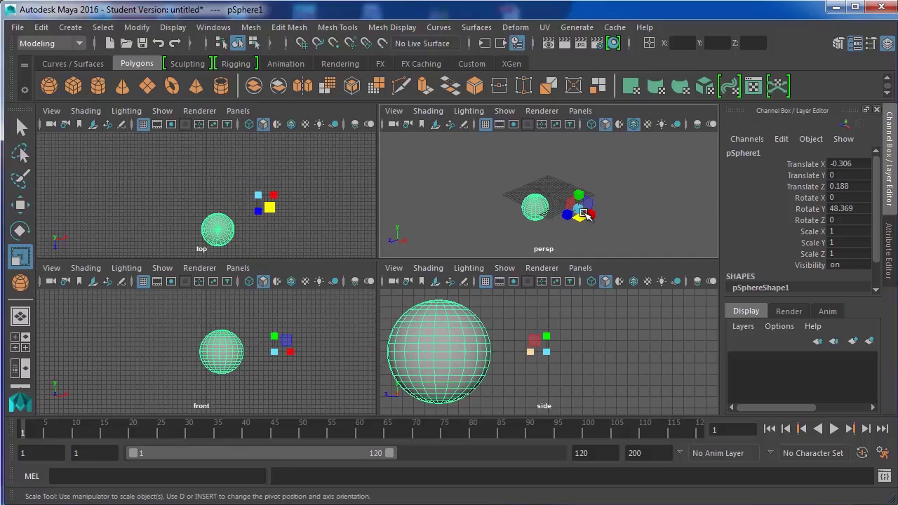
drag(580, 208, 595, 207)
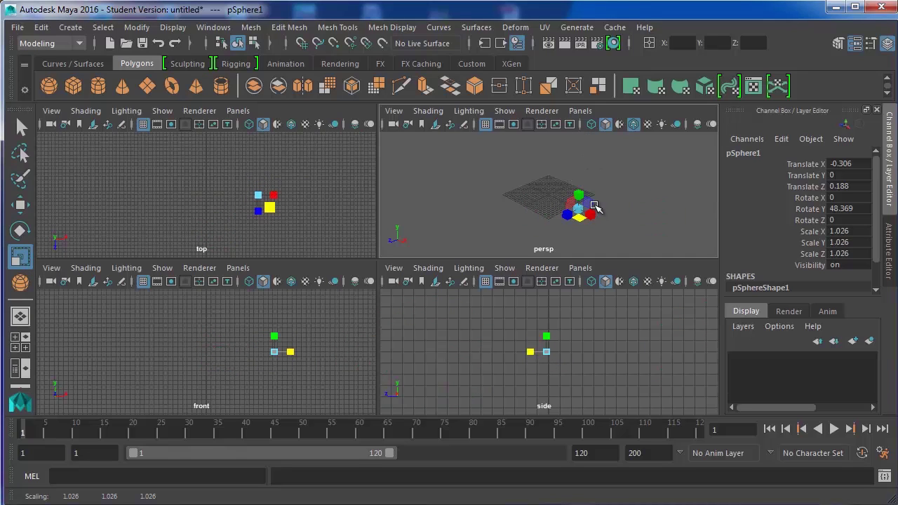
key(ctrl+z)
key(ctrl+z)
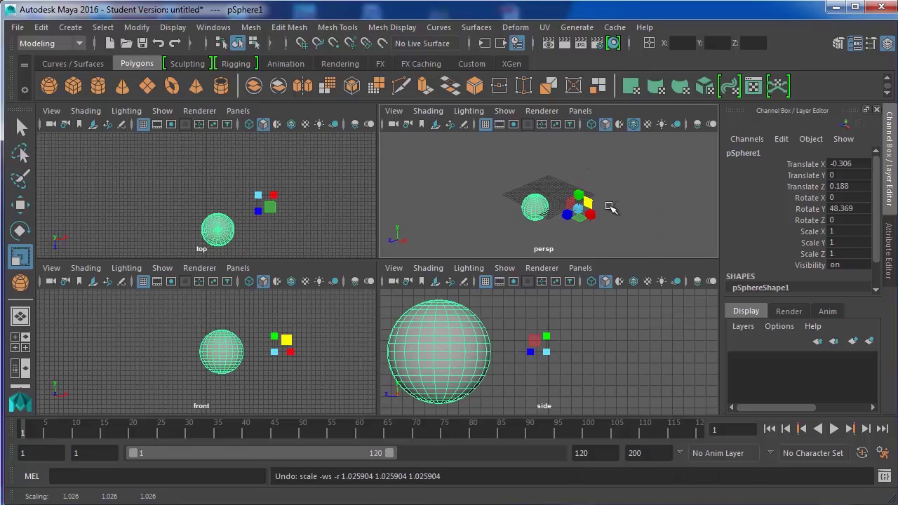
Step: Return to the single perspective view and enlarge the scale manipulator at the offset pivot
scroll(606, 209, up, 4)
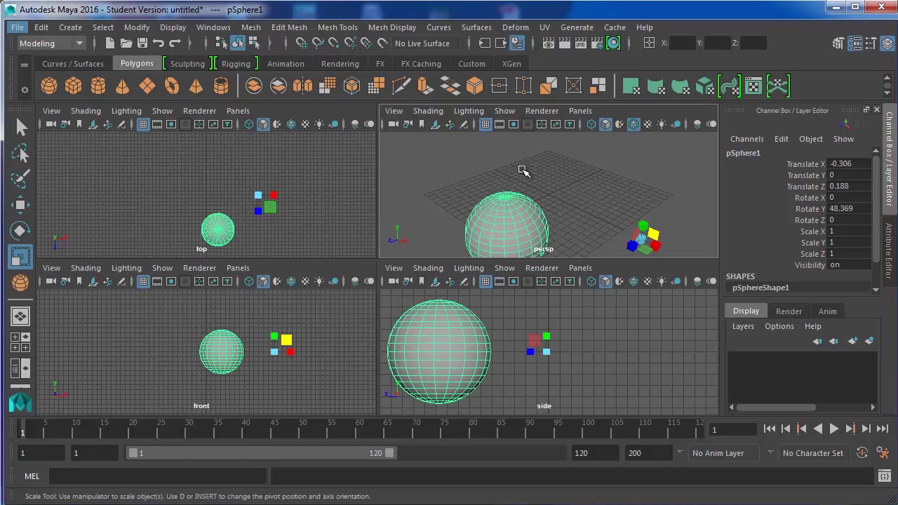
key(space)
click(302, 306)
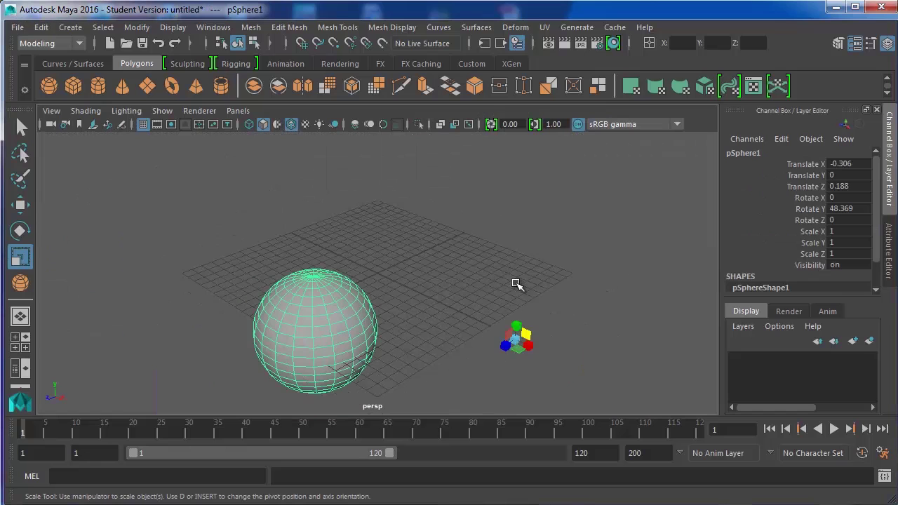
key(equal)
key(equal)
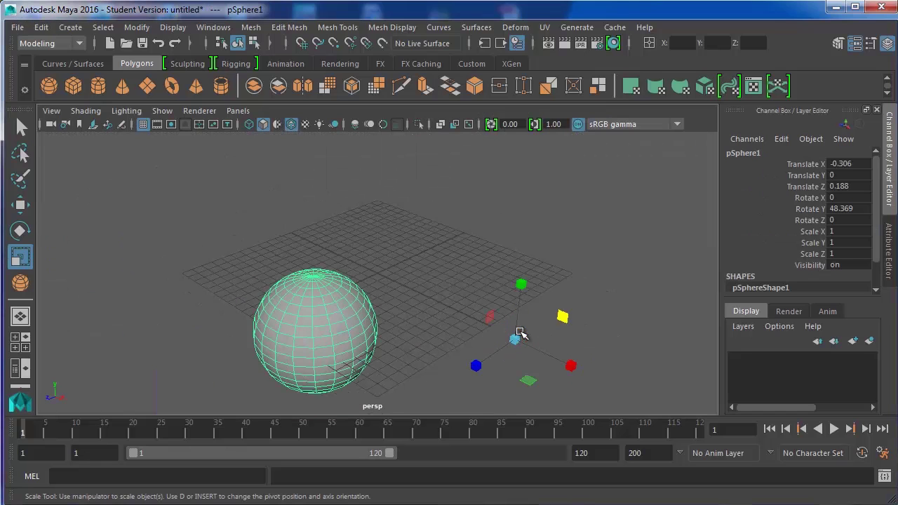
Step: Try to scale the sphere in the YZ plane from the offset pivot, then undo the scaling
drag(490, 316, 548, 177)
key(ctrl+z)
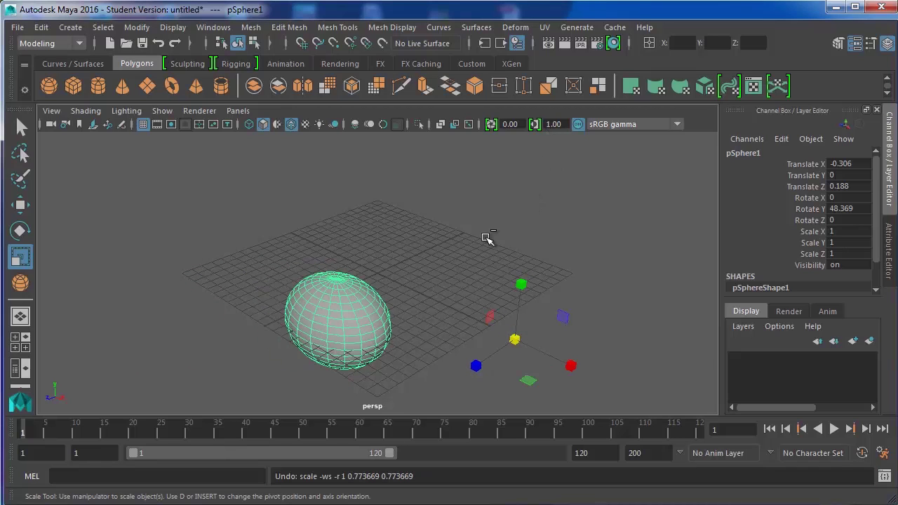
key(ctrl+z)
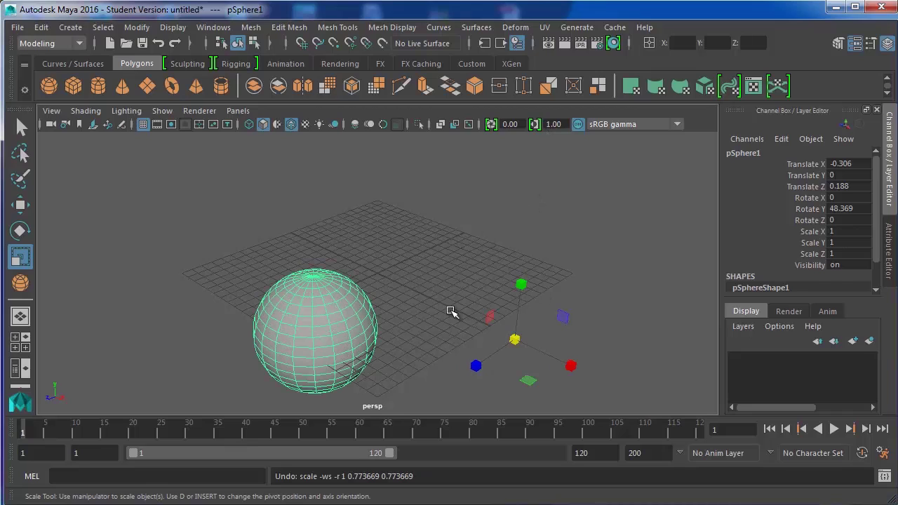
Step: Show the Scale tool's settings and move the pivot along X past the opposite side of the sphere, then leave pivot editing
key(d)
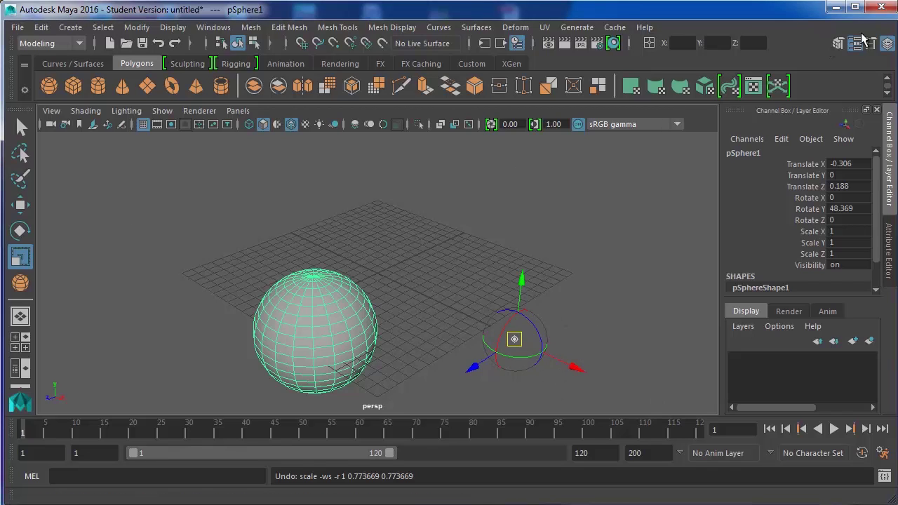
double_click(20, 257)
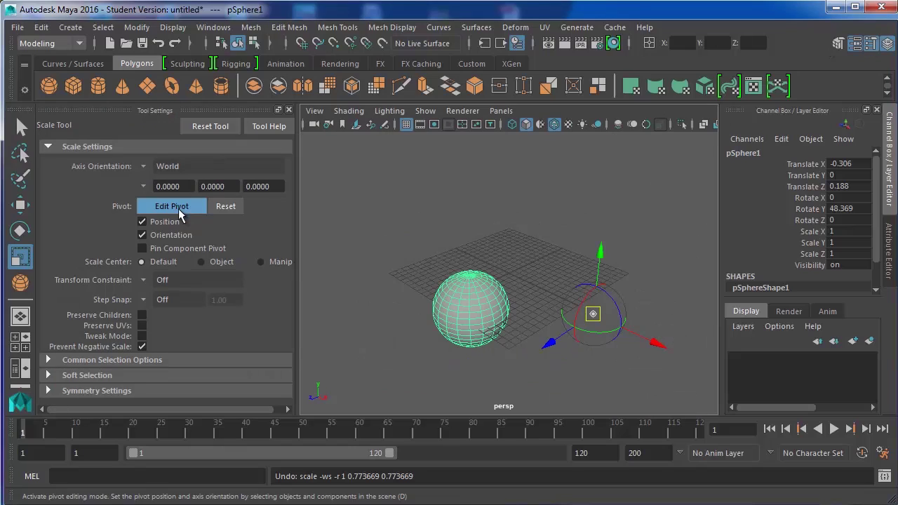
key(Insert)
click(154, 207)
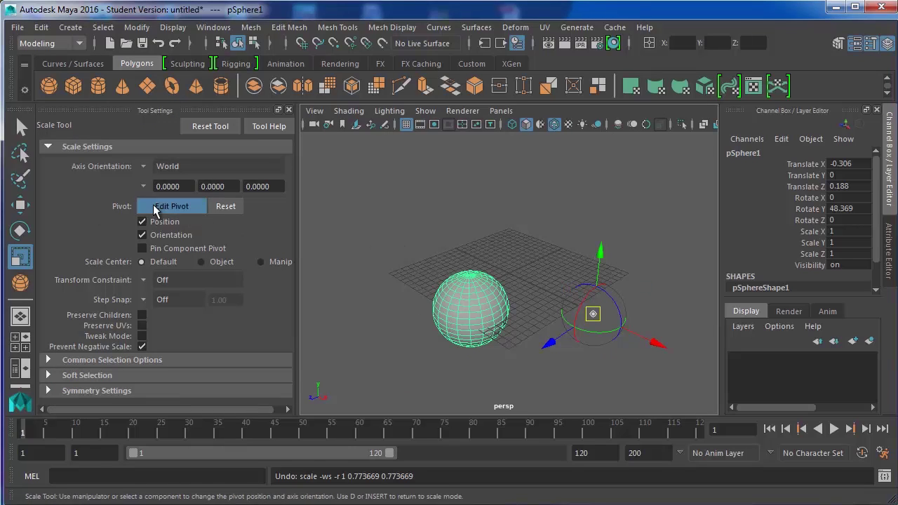
drag(642, 341, 346, 222)
click(172, 205)
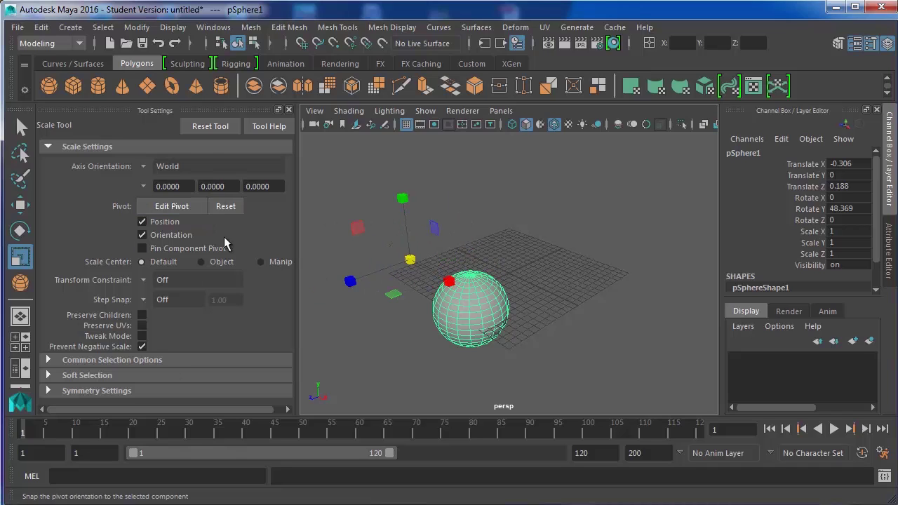
Step: Reset the pivot to the sphere's centre and switch to the Move tool
click(223, 209)
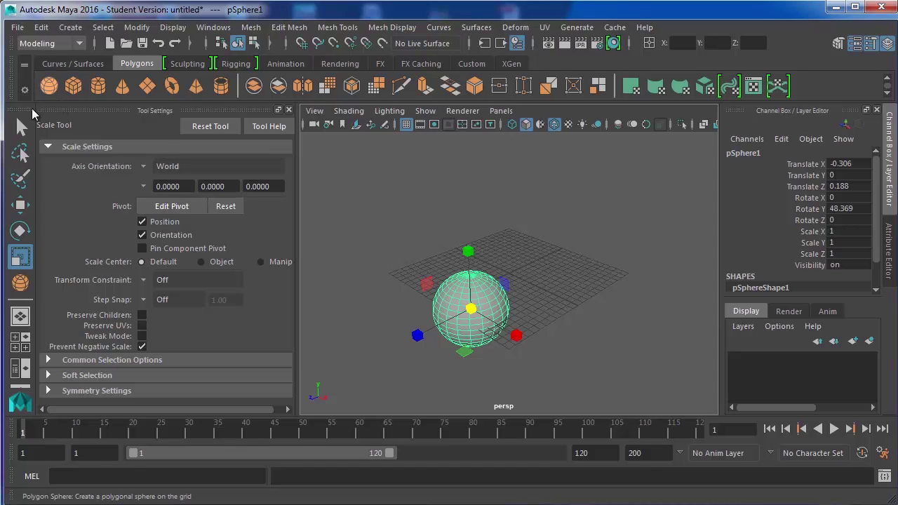
click(26, 207)
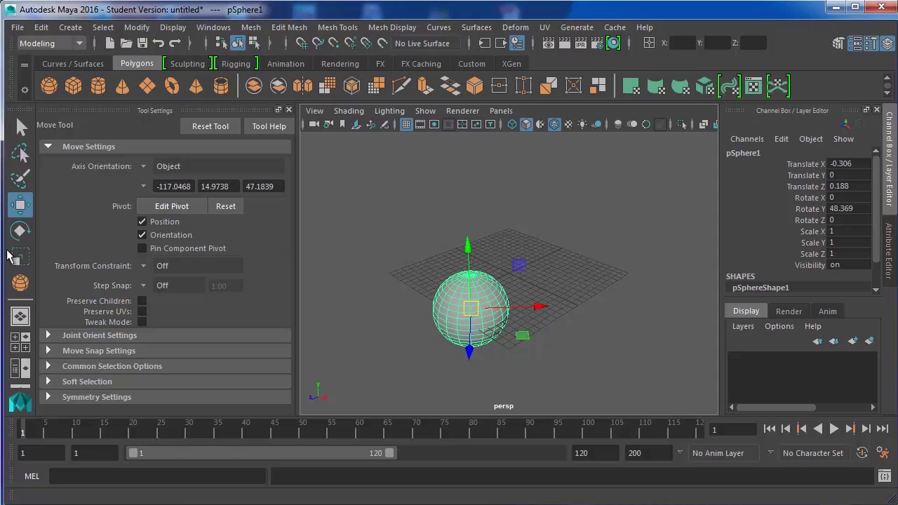
Step: Set the sphere's Translate X, Translate Z and Rotate Y channels to 0
click(803, 163)
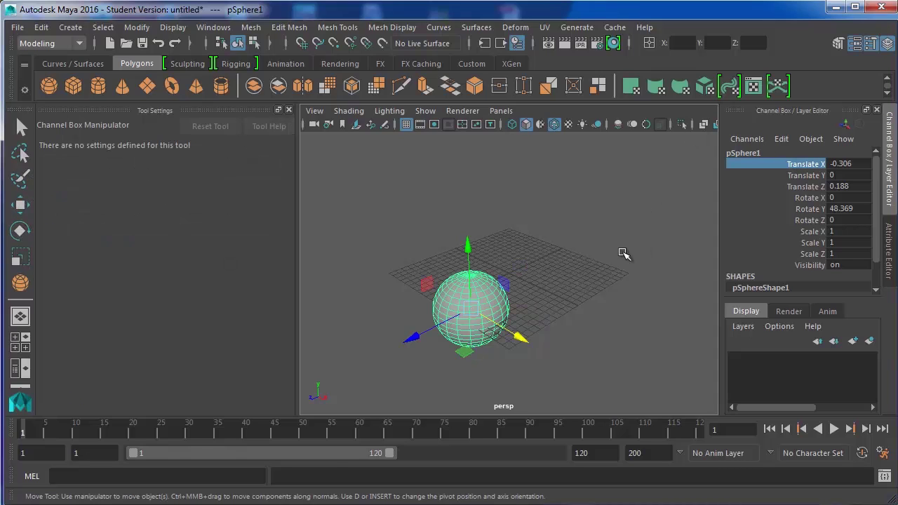
click(848, 163)
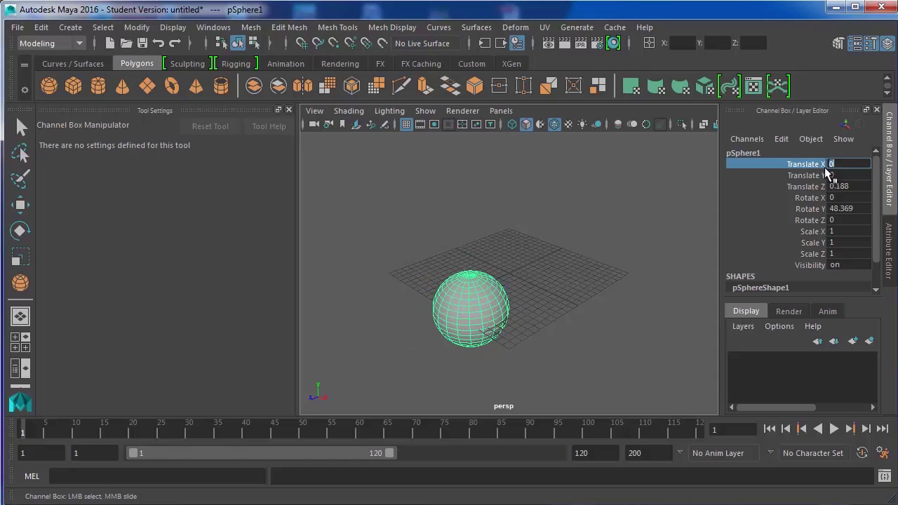
ctrl+click(850, 184)
text(0)
key(Return)
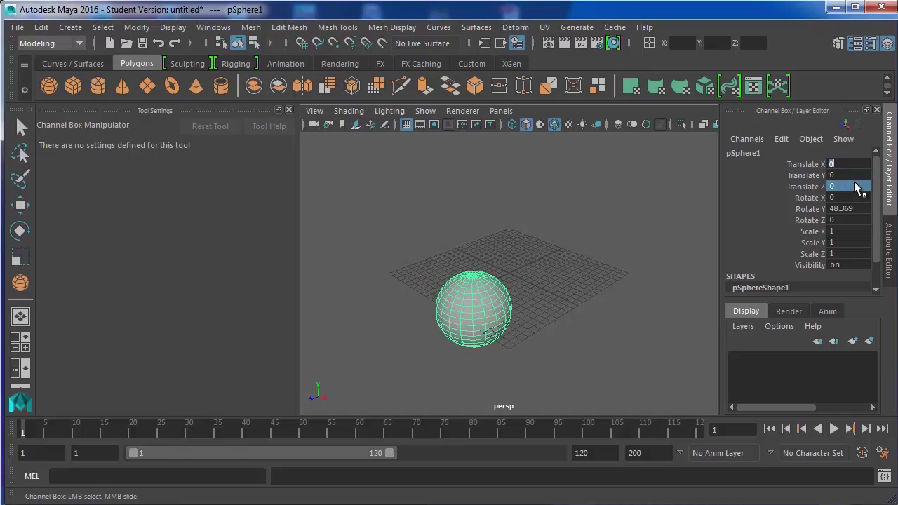
click(861, 210)
text(0)
key(Return)
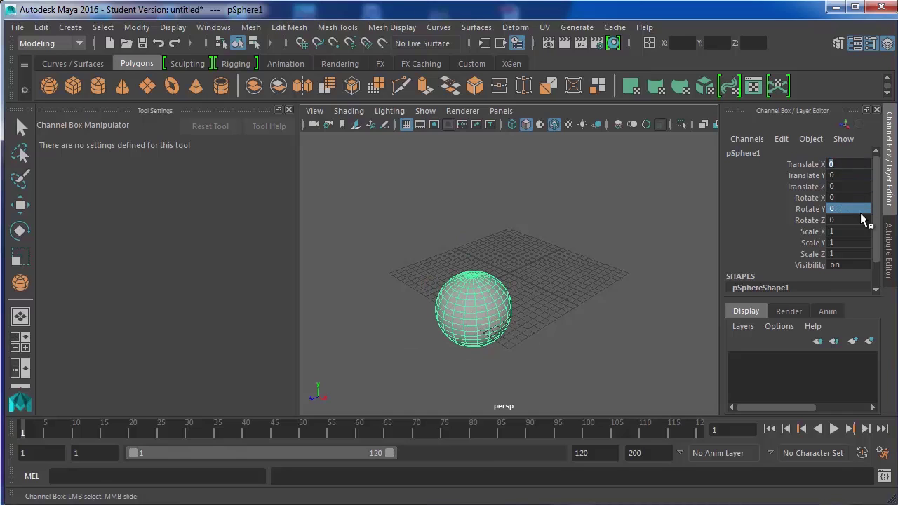
Step: Close the tool settings to enlarge the perspective view and switch to the Select tool
click(288, 110)
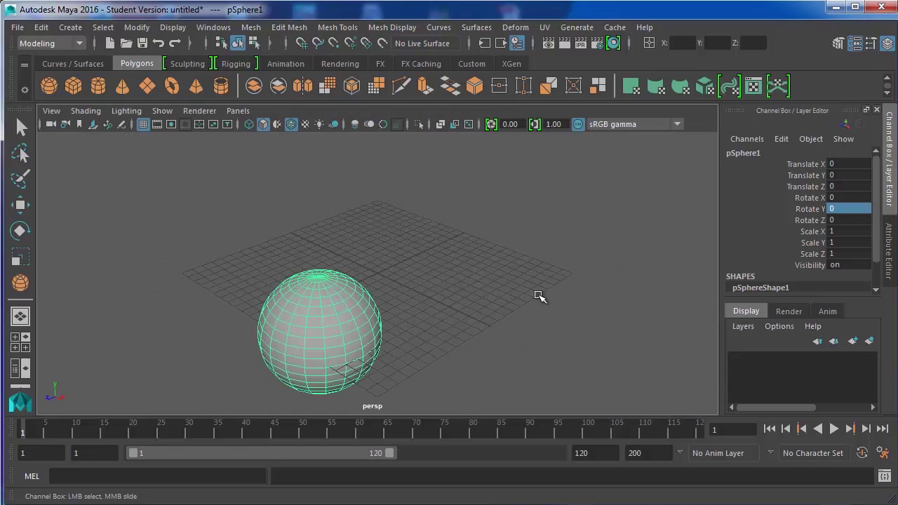
alt+middle_drag(539, 278, 563, 263)
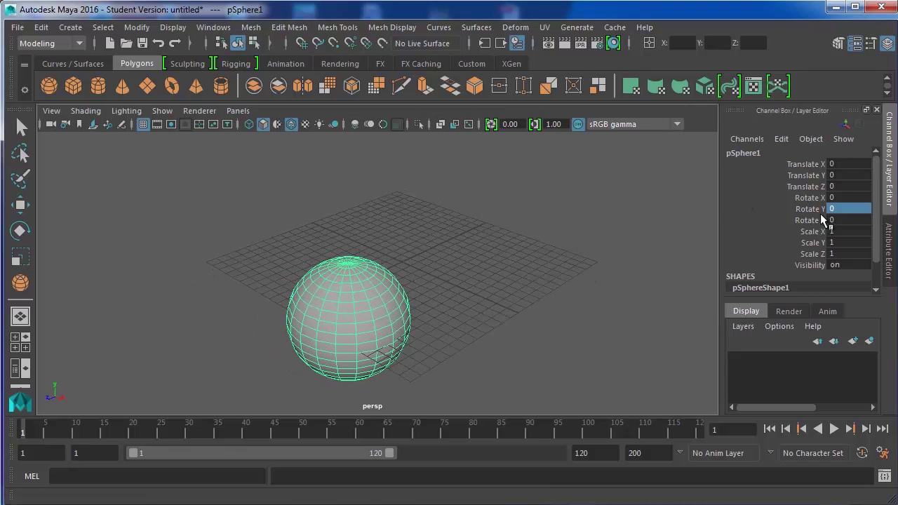
key(w)
alt+drag(524, 259, 475, 287)
key(q)
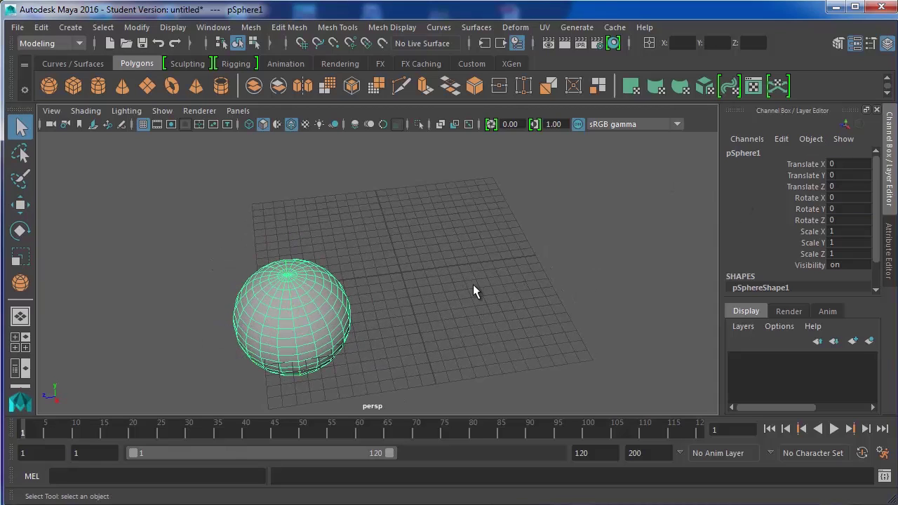
Step: Set the sphere's Translate X to 2 and then to 50
click(842, 166)
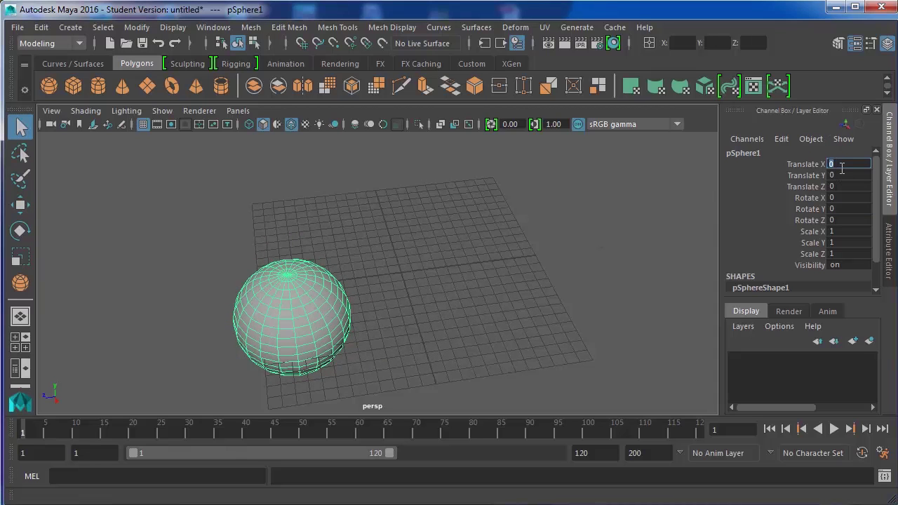
text(2)
key(Return)
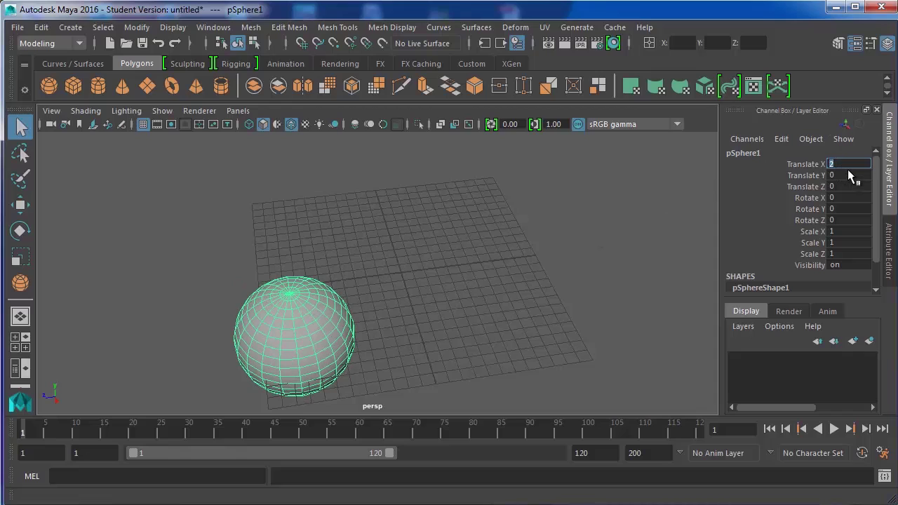
key(Return)
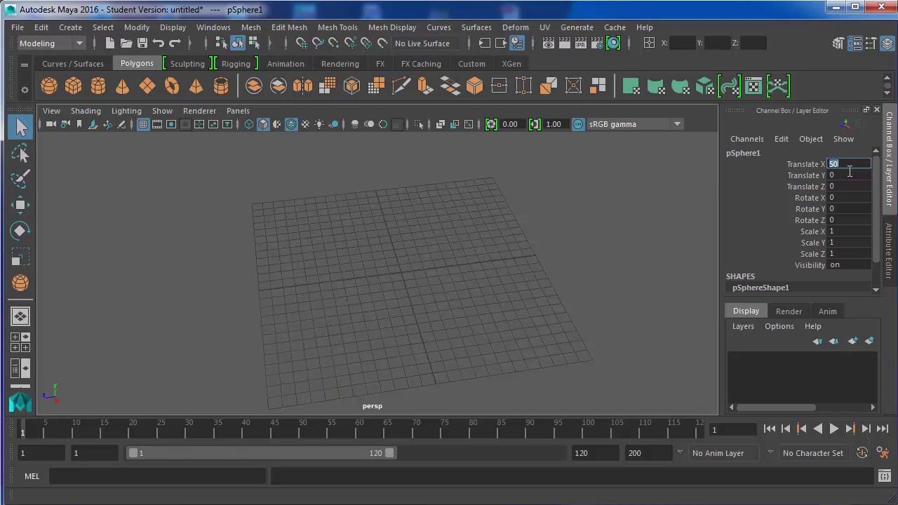
scroll(642, 216, down, 6)
scroll(397, 393, up, 2)
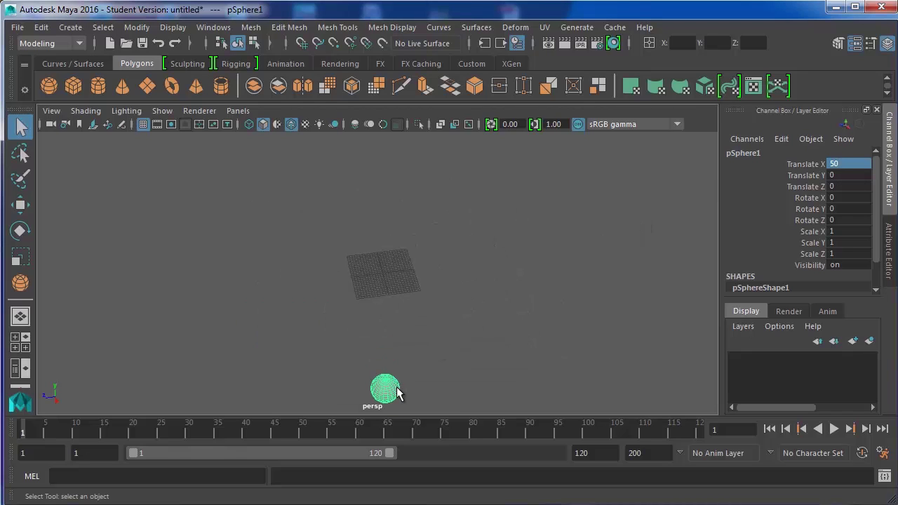
Step: Move the sphere freehand back over the grid, ending at about Translate X -13.72 and Translate Z -14.64
key(w)
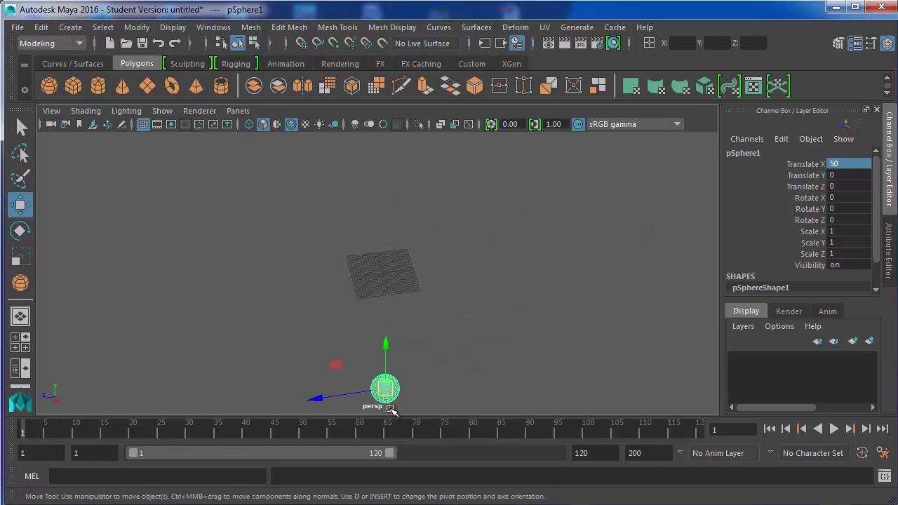
drag(391, 410, 427, 274)
scroll(332, 261, up, 3)
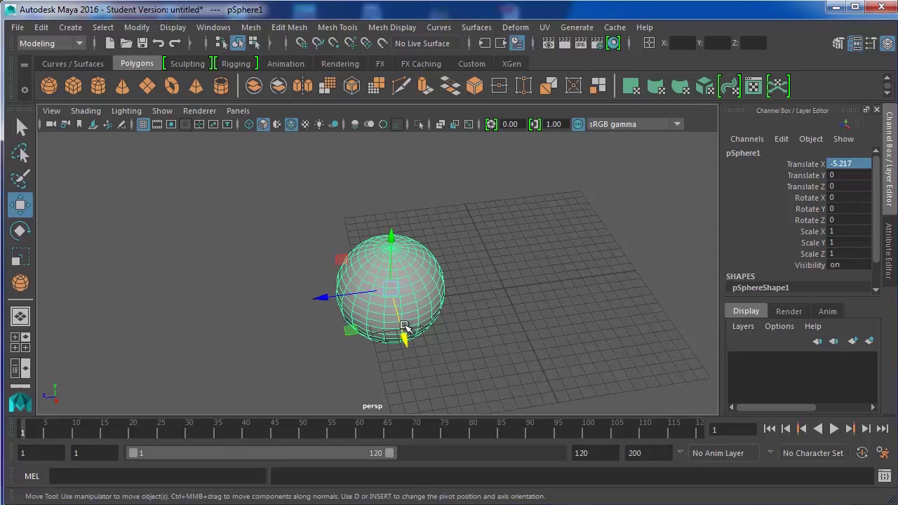
drag(407, 331, 421, 385)
drag(343, 349, 546, 327)
drag(602, 344, 529, 235)
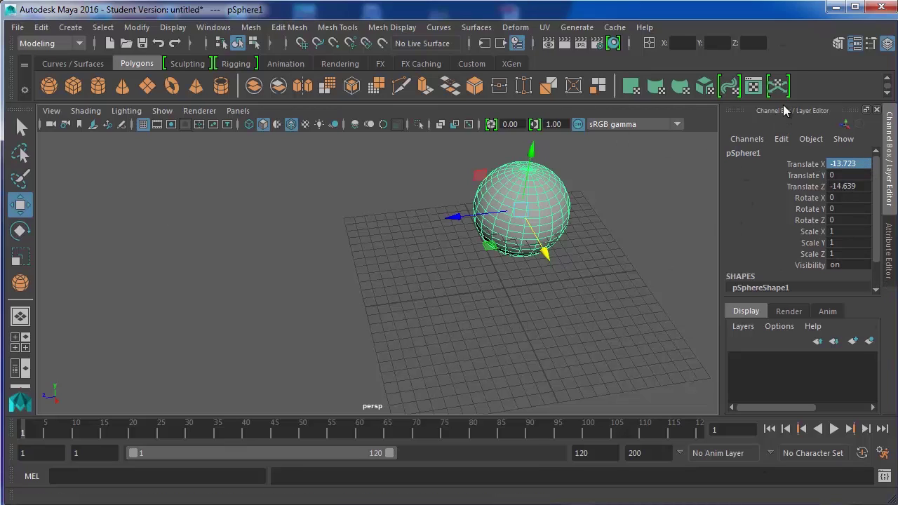
Step: Choose absolute transform input and place the sphere at the grid's centre by its X and Z coordinates
click(651, 43)
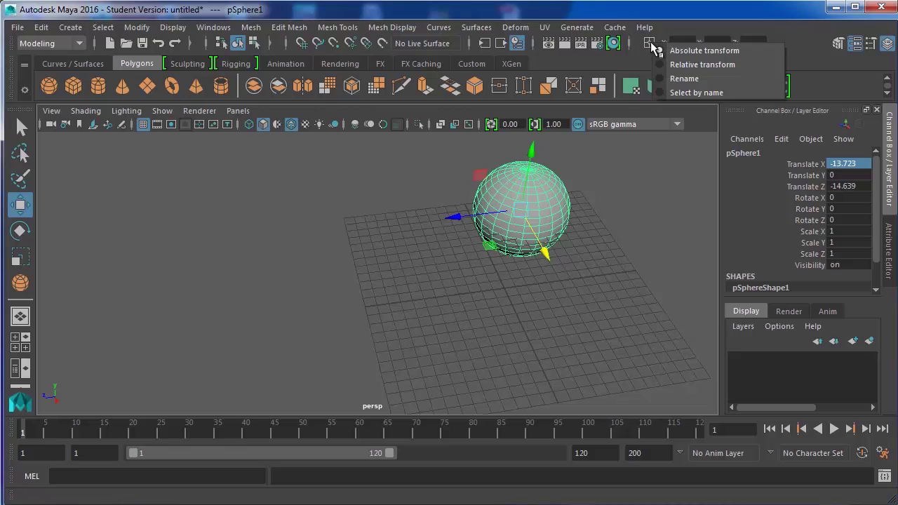
click(710, 52)
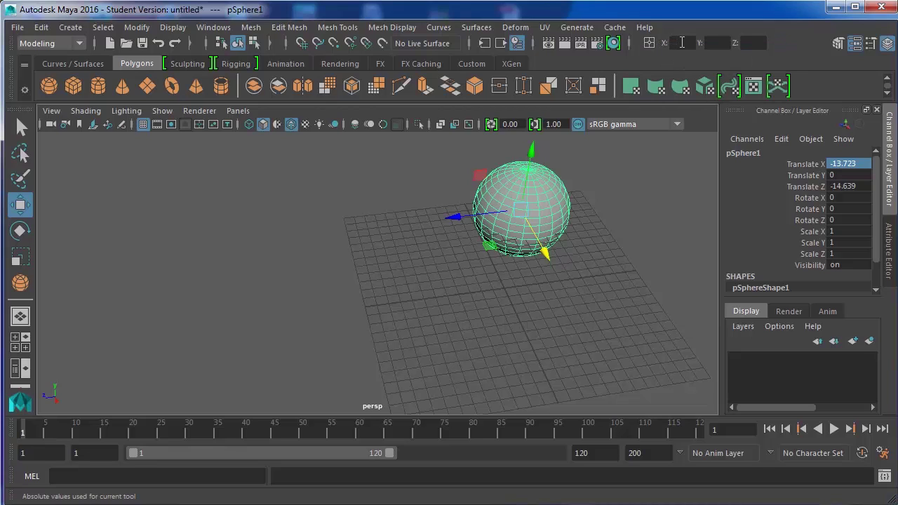
click(663, 43)
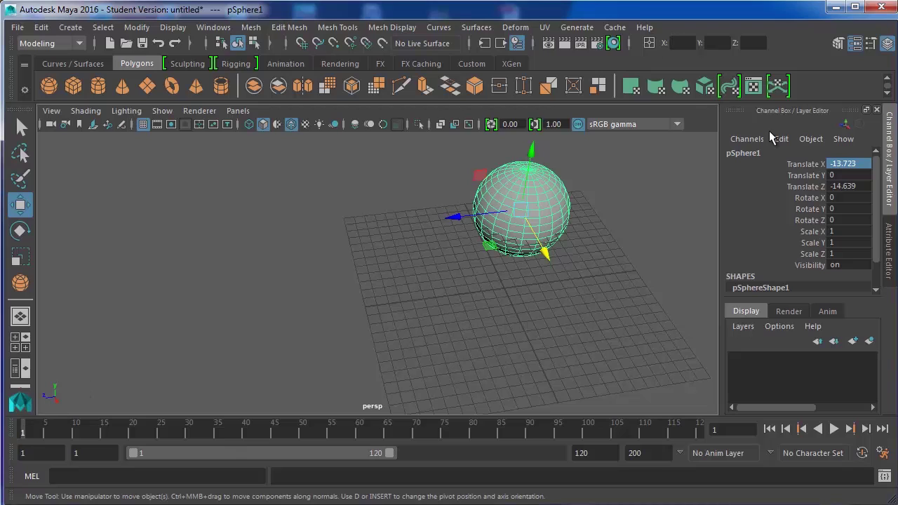
key(ctrl+z)
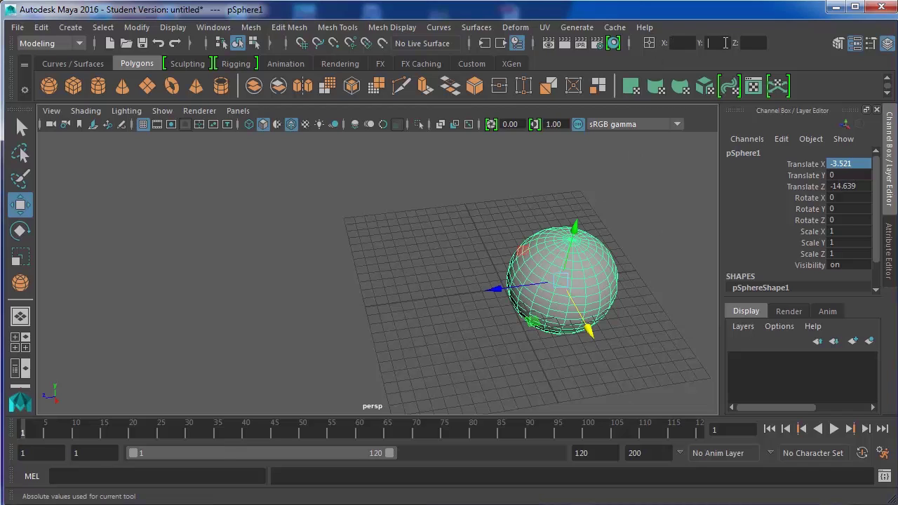
click(754, 44)
key(ctrl+z)
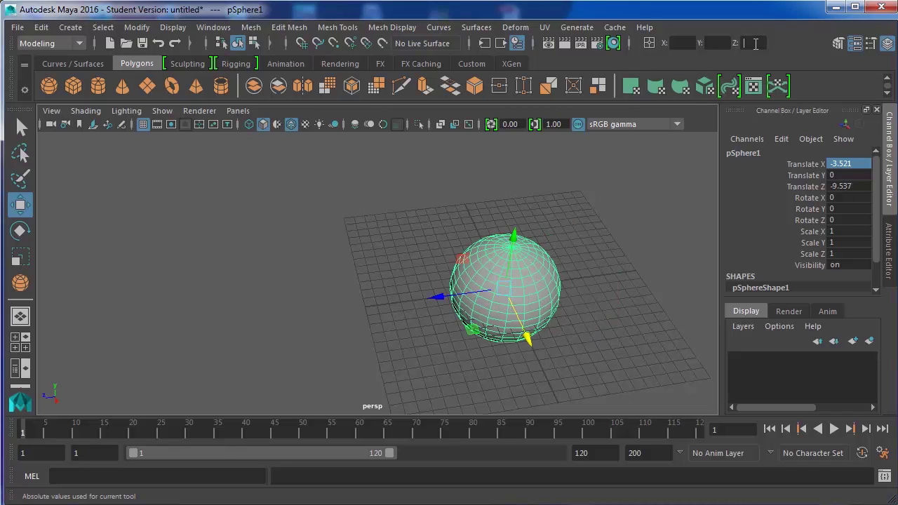
Step: Reselect the sphere and enter 5 as its absolute X position
click(645, 281)
click(524, 259)
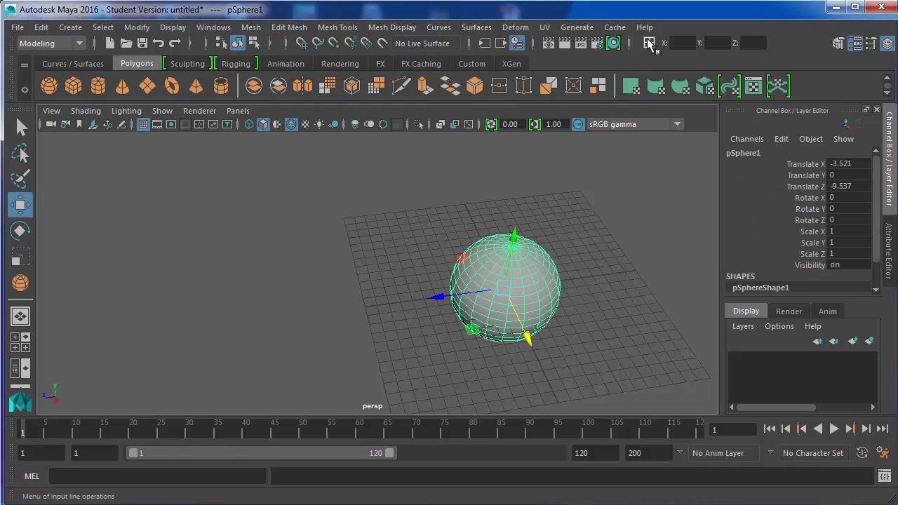
click(649, 43)
click(673, 47)
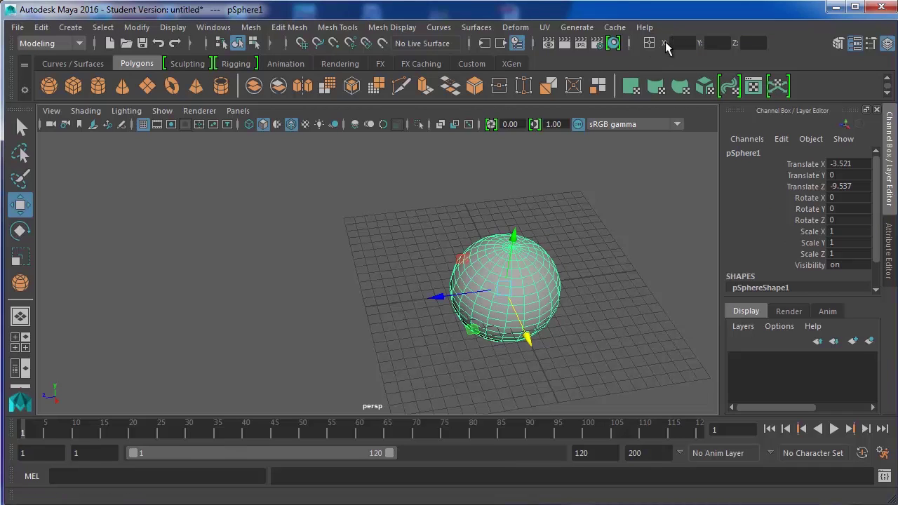
text(5)
key(Return)
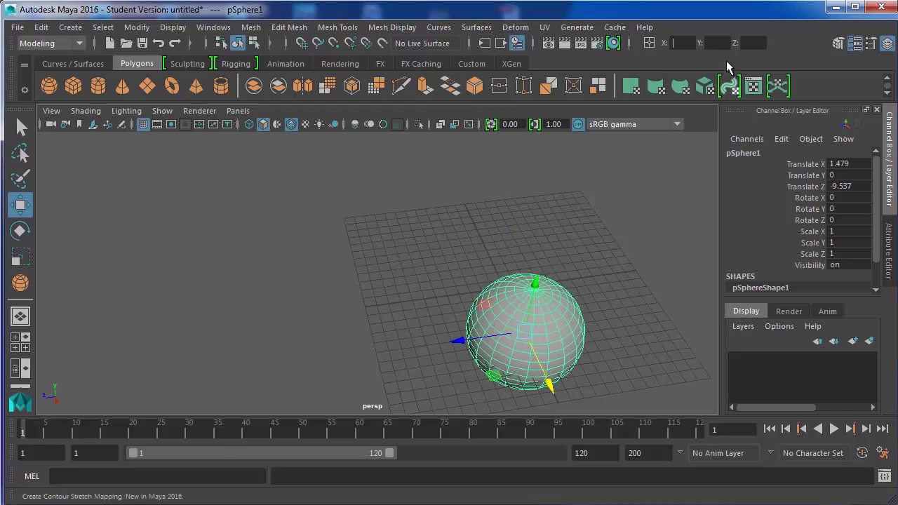
Step: Try a relative transform of 5 in X on the sphere, then return it to its previous position with absolute transform selected
click(649, 45)
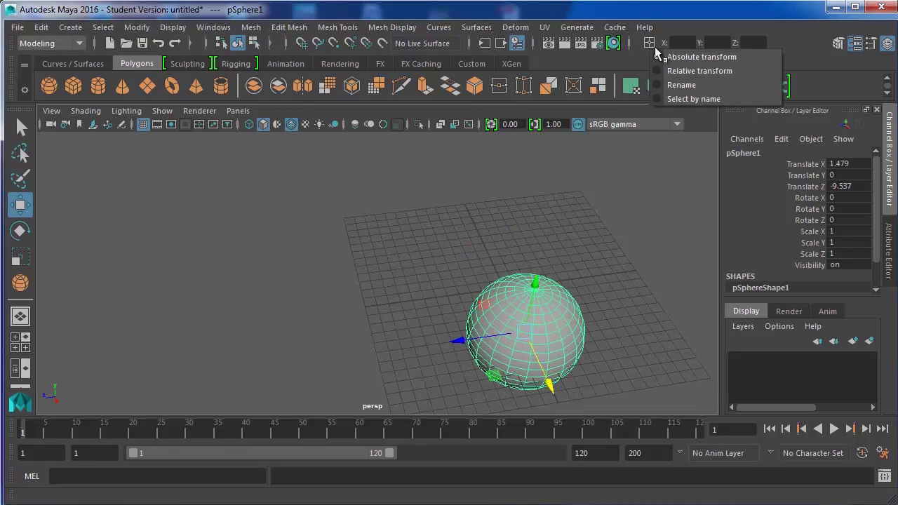
click(676, 78)
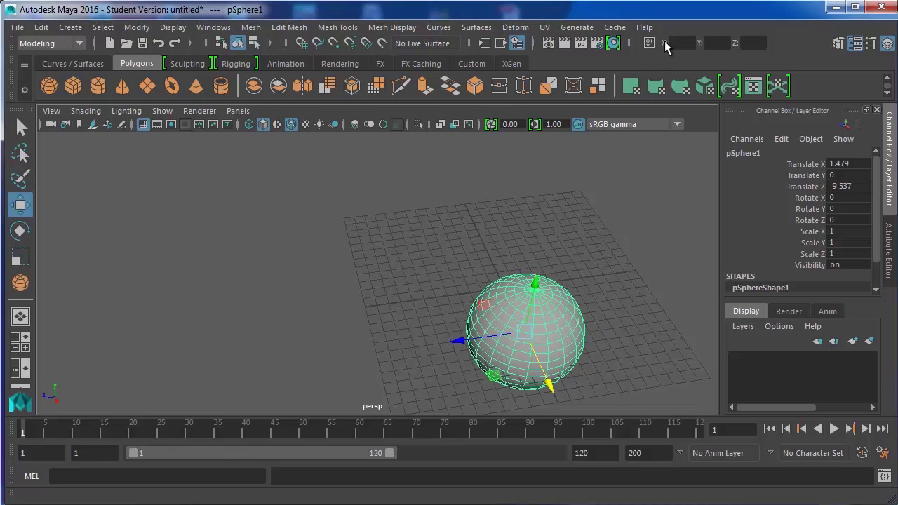
text(5)
key(Return)
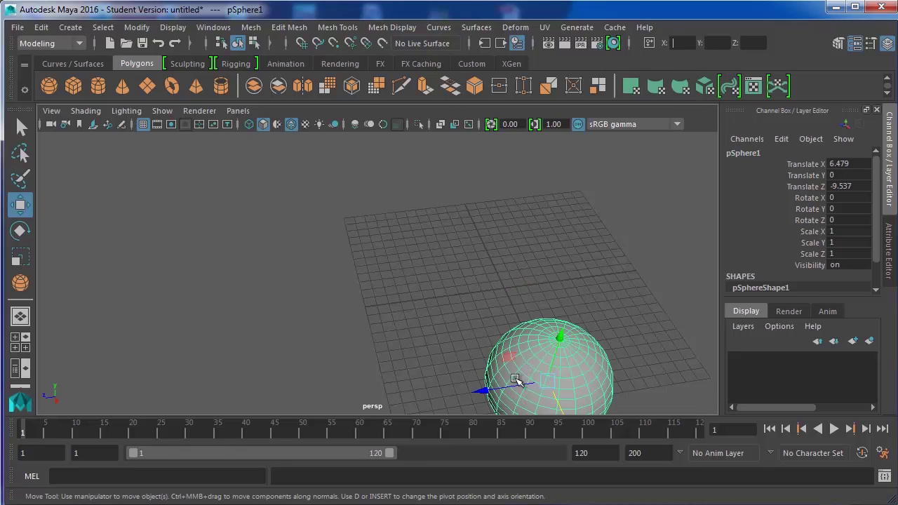
click(648, 45)
click(681, 62)
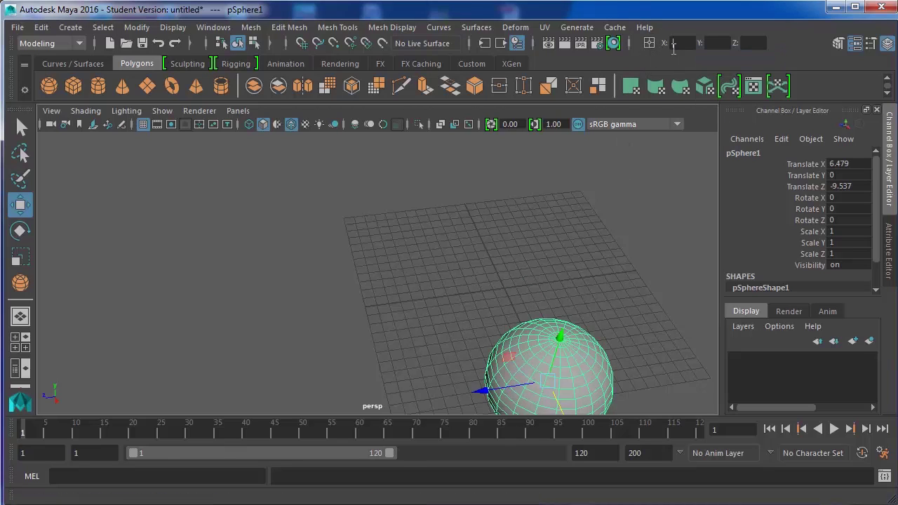
key(ctrl+z)
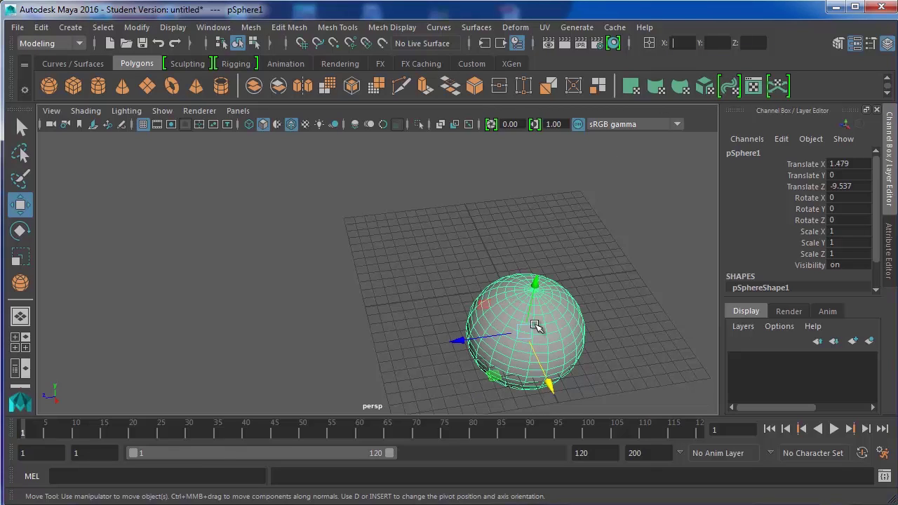
Step: Switch to relative transform and repeatedly offset the sphere by 5 in X until Translate X is 31.479
click(693, 46)
click(649, 44)
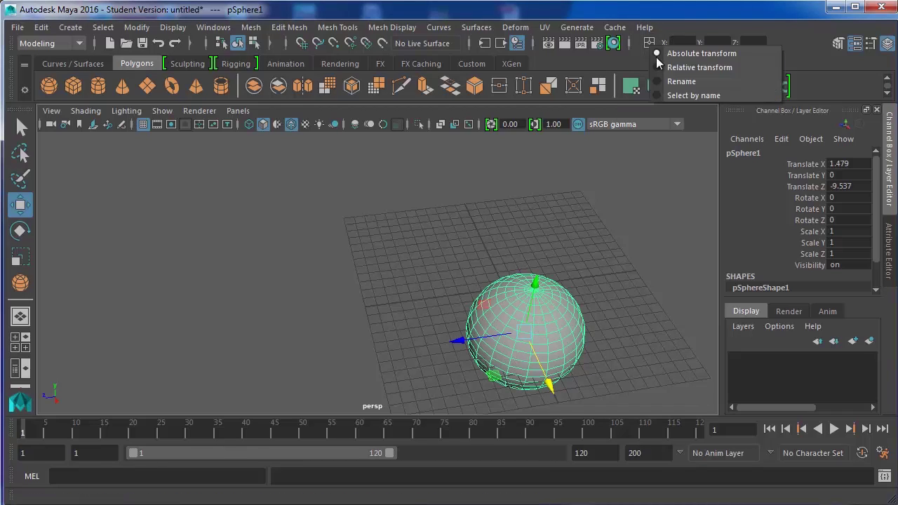
click(678, 71)
scroll(481, 361, down, 3)
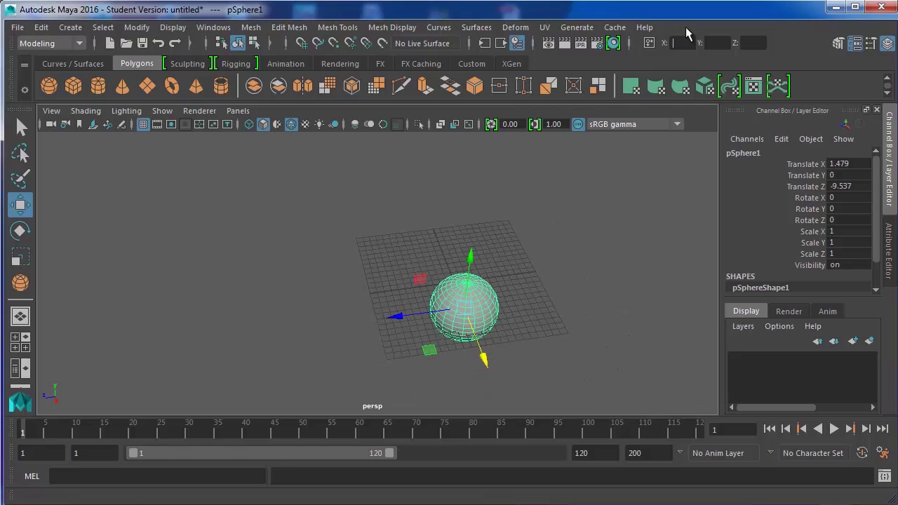
key(Return)
key(Return)
key(Return)
key(Return)
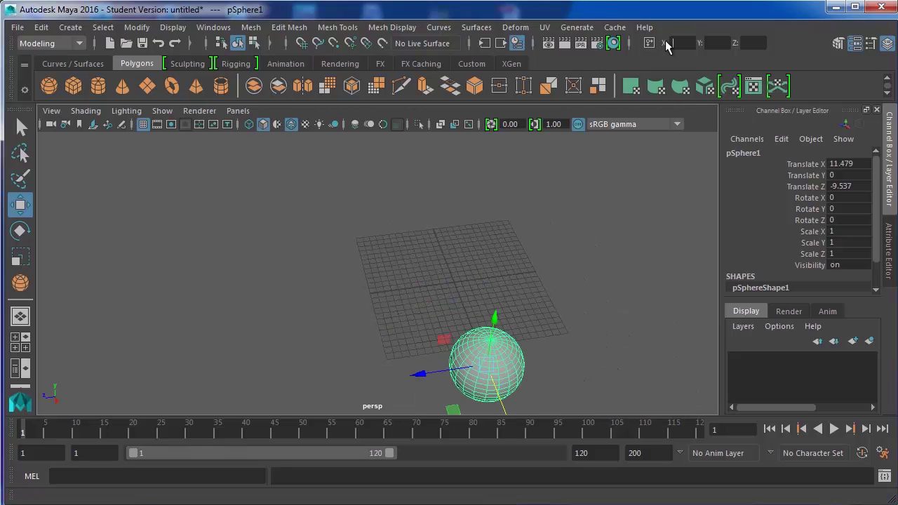
key(Return)
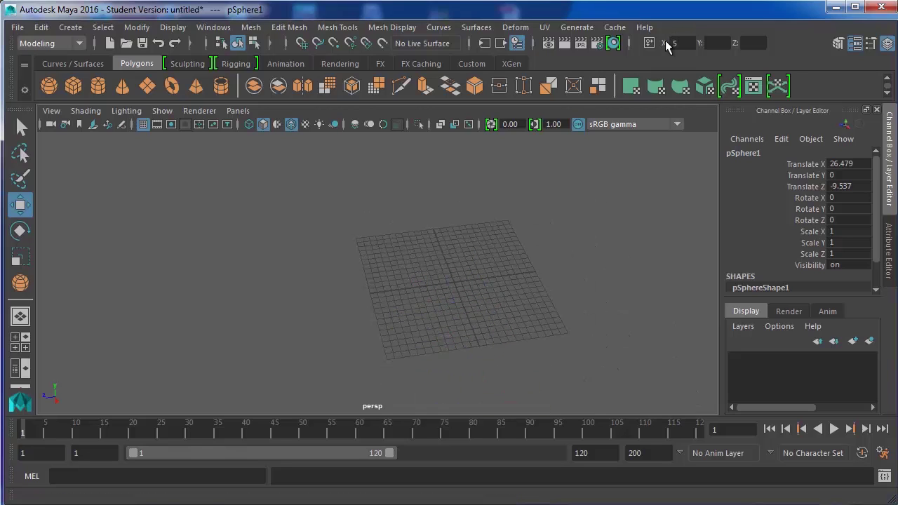
scroll(580, 230, down, 4)
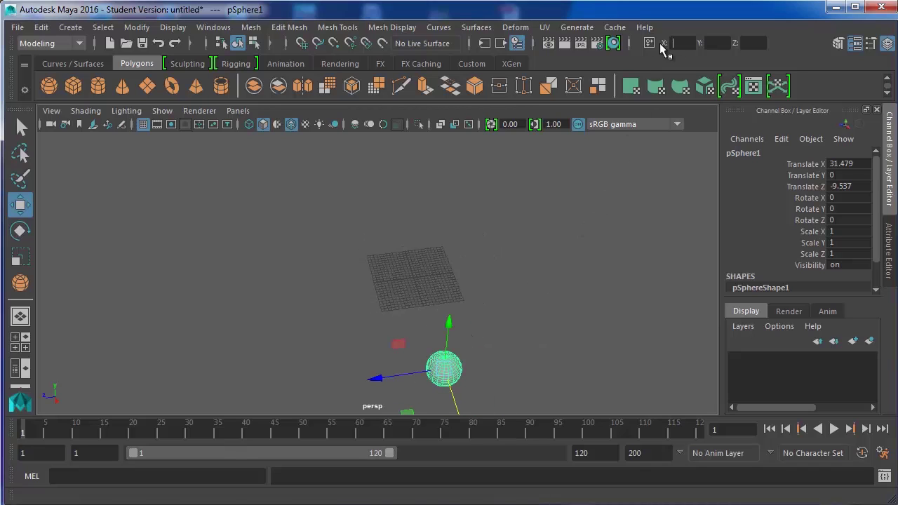
Step: Switch back to absolute transform and move the sphere freehand along X onto the grid, to about Translate X -4.95
click(664, 42)
click(680, 54)
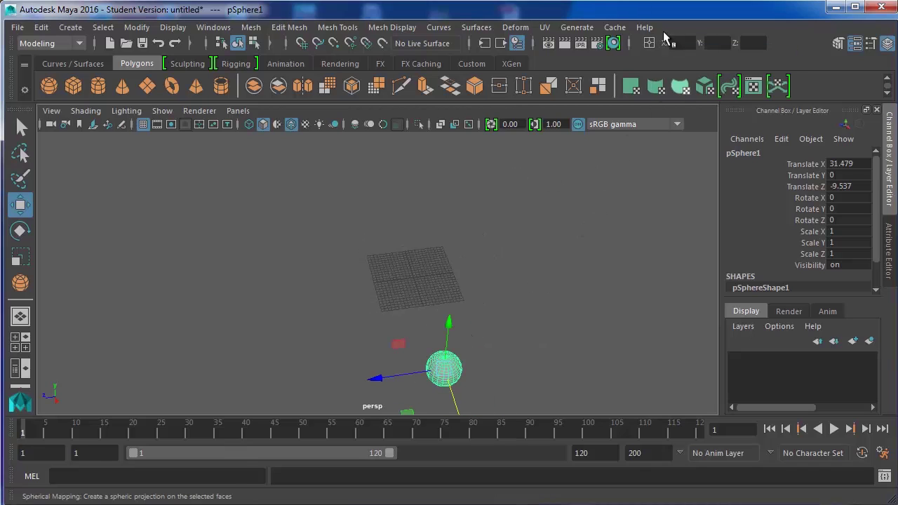
drag(447, 395, 412, 306)
click(461, 400)
click(457, 373)
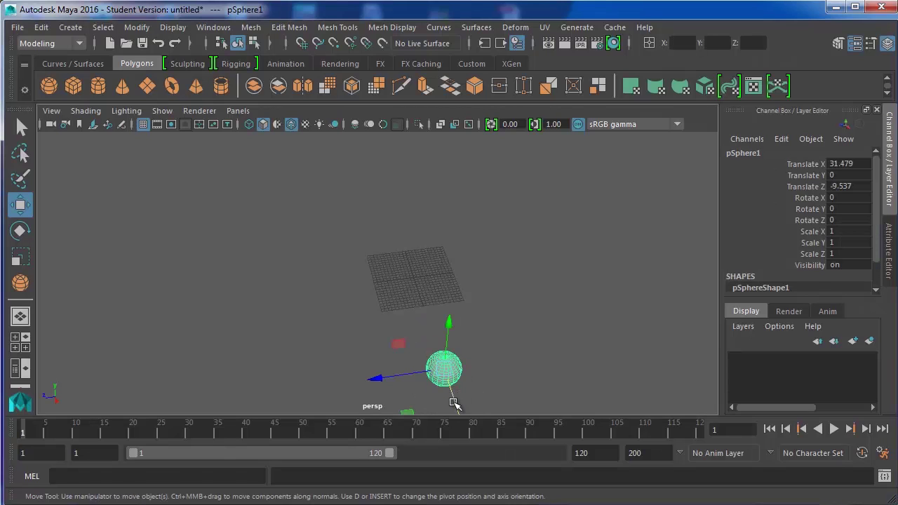
drag(455, 404, 419, 300)
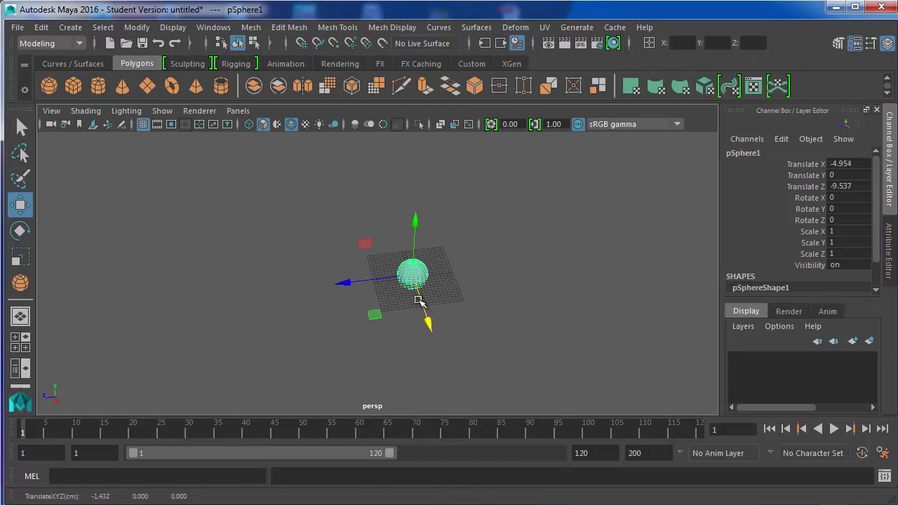
Step: Undo the last pivot change, then deselect and reselect the sphere
key(ctrl+z)
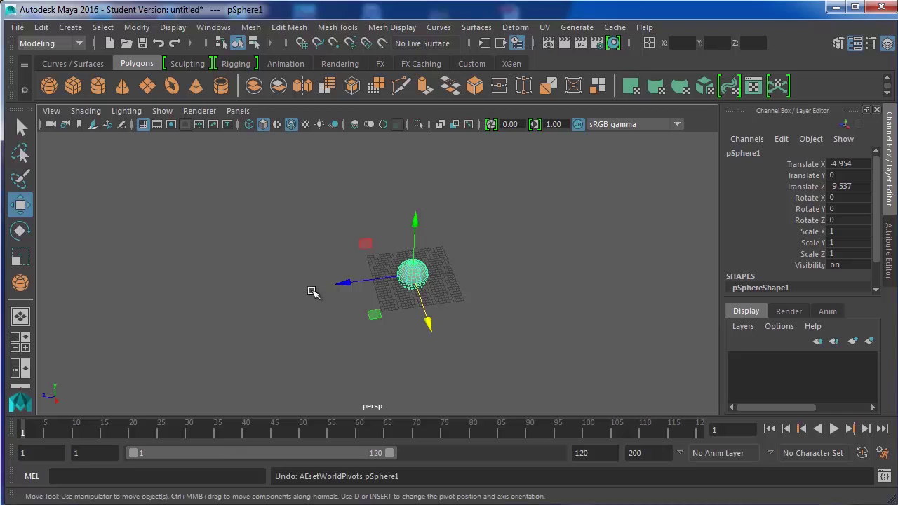
click(454, 284)
scroll(428, 280, up, 8)
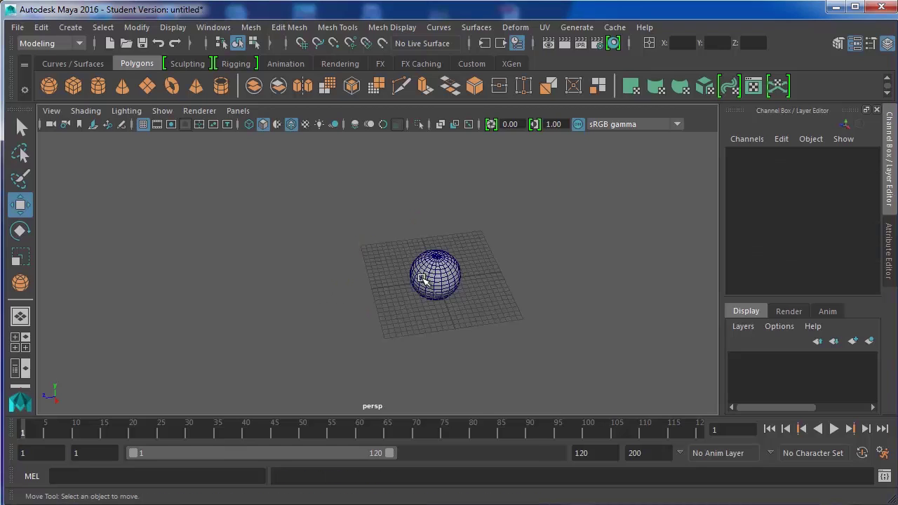
click(504, 272)
mouse_move(572, 251)
alt+mouse_down()
mouse_move(499, 242)
mouse_move(575, 220)
mouse_move(564, 276)
mouse_move(560, 232)
mouse_move(577, 259)
alt+mouse_up()
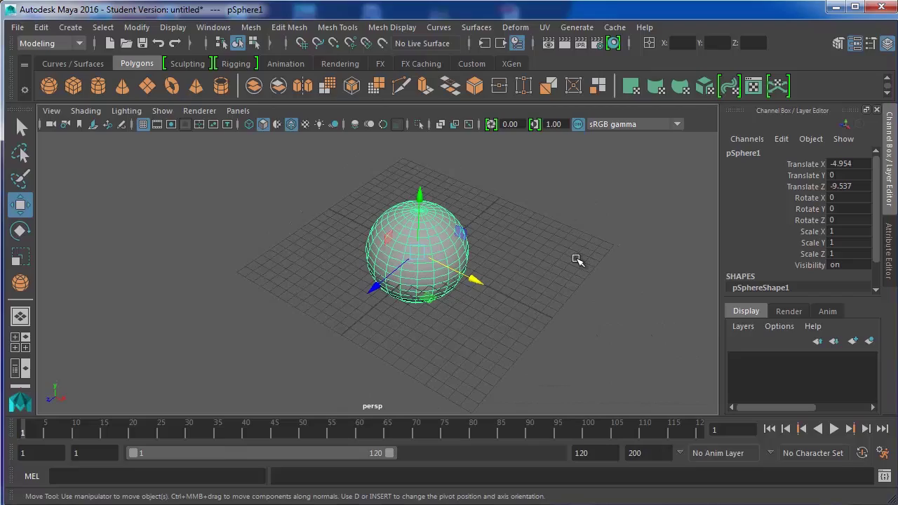